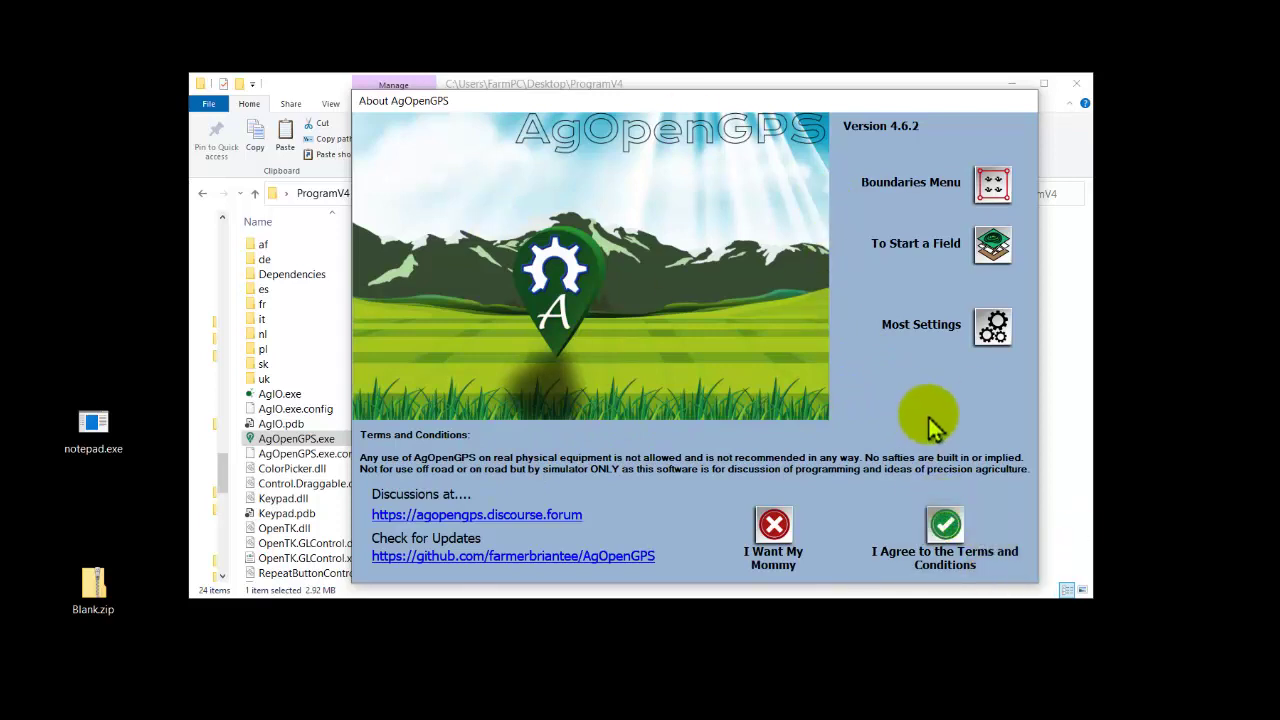
Accept the terms and conditions and close the ProgramV4 file explorer window.
{"action": "left_click", "coordinate": [960, 548]}
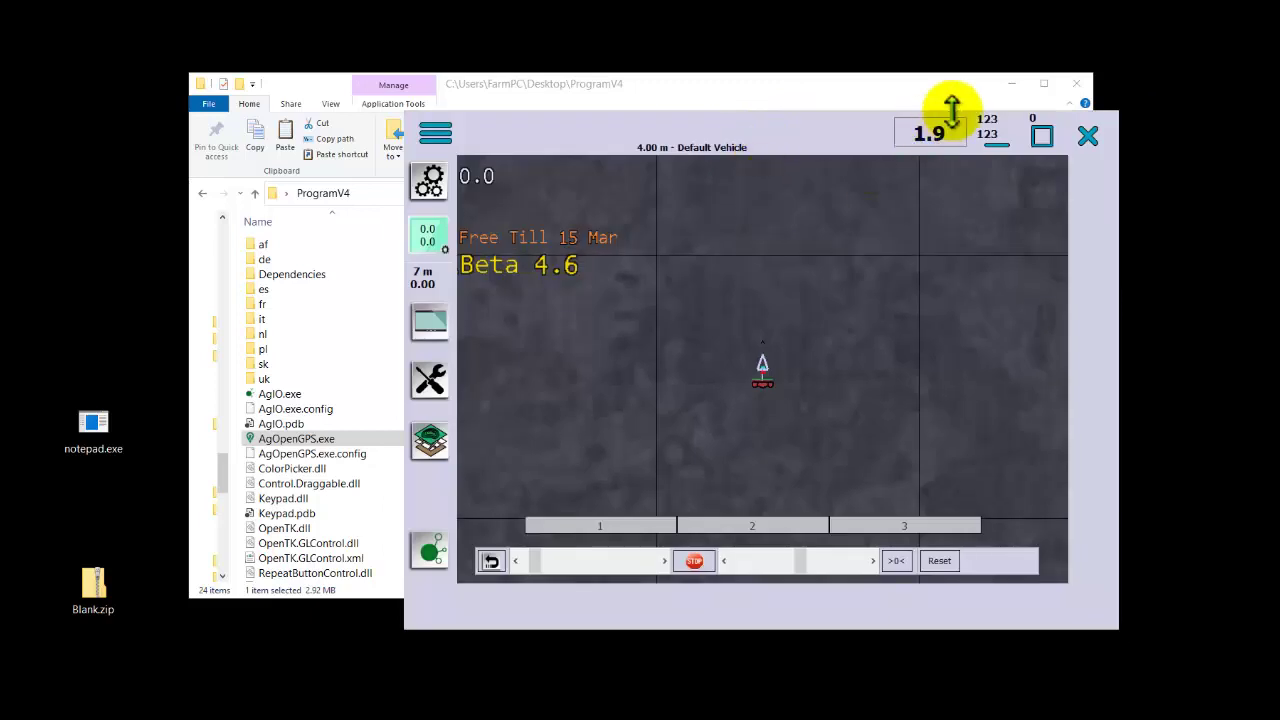
{"action": "left_click", "coordinate": [1074, 88]}
Reposition and enlarge the program window, and try maximizing and restoring it.
{"action": "left_click_drag", "start_coordinate": [782, 146], "coordinate": [574, 82]}
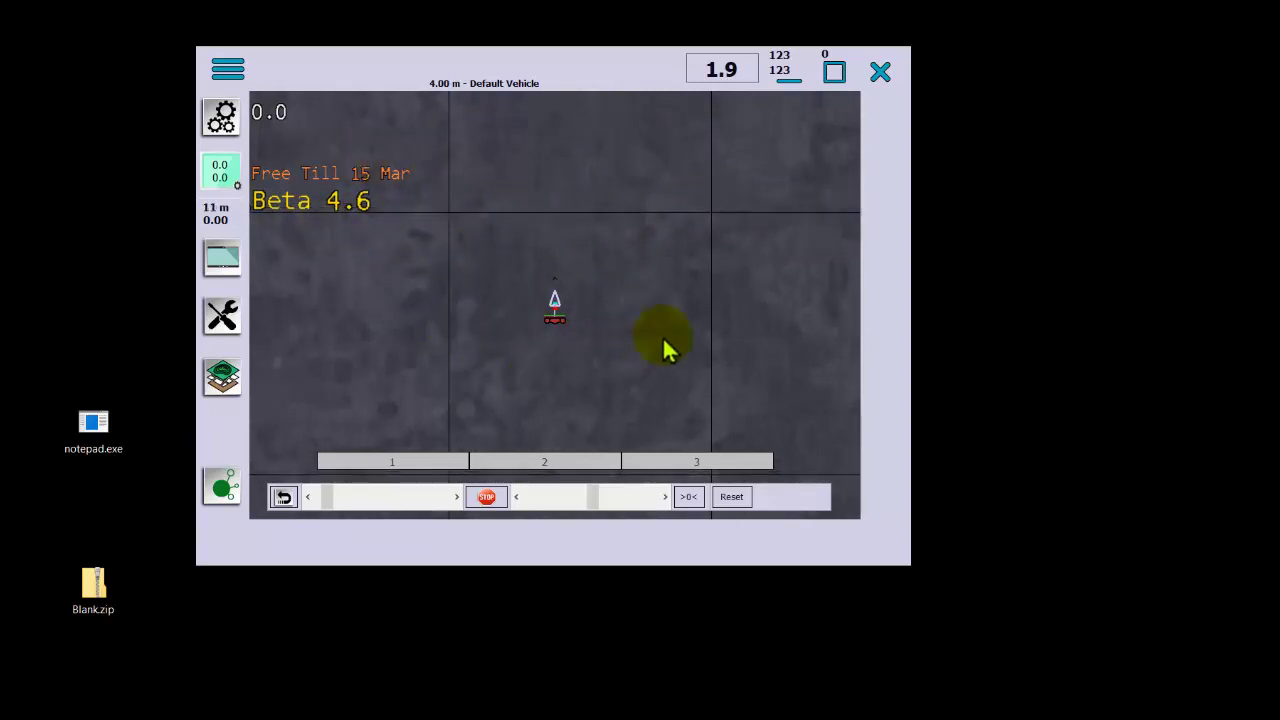
{"action": "left_click_drag", "start_coordinate": [566, 78], "coordinate": [630, 85]}
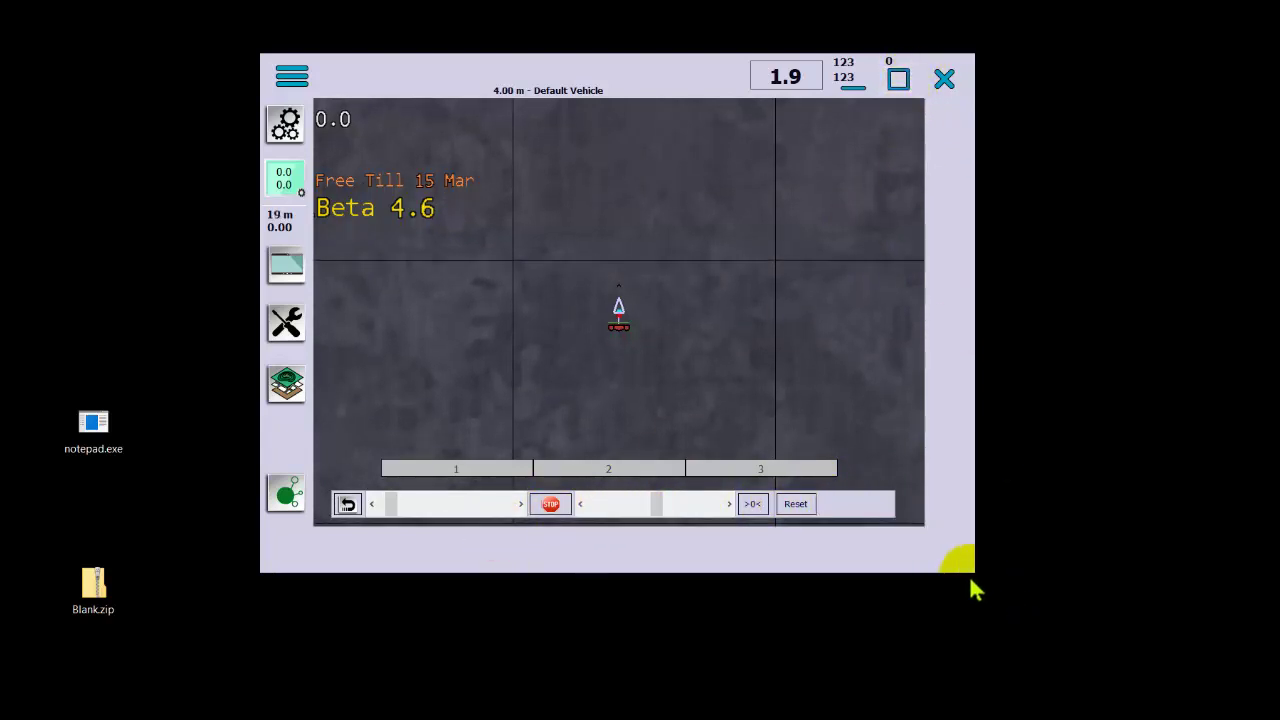
{"action": "left_click_drag", "start_coordinate": [966, 562], "coordinate": [1140, 656]}
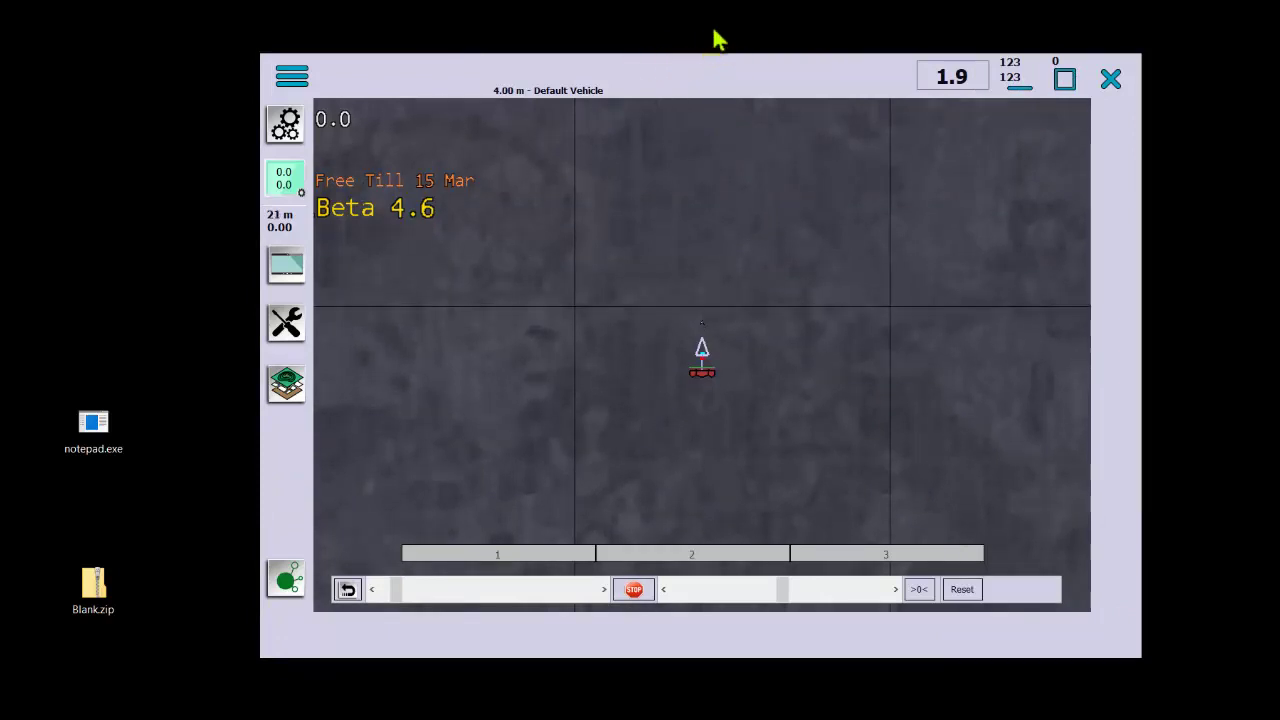
{"action": "left_click", "coordinate": [1058, 77]}
{"action": "left_click", "coordinate": [1170, 22]}
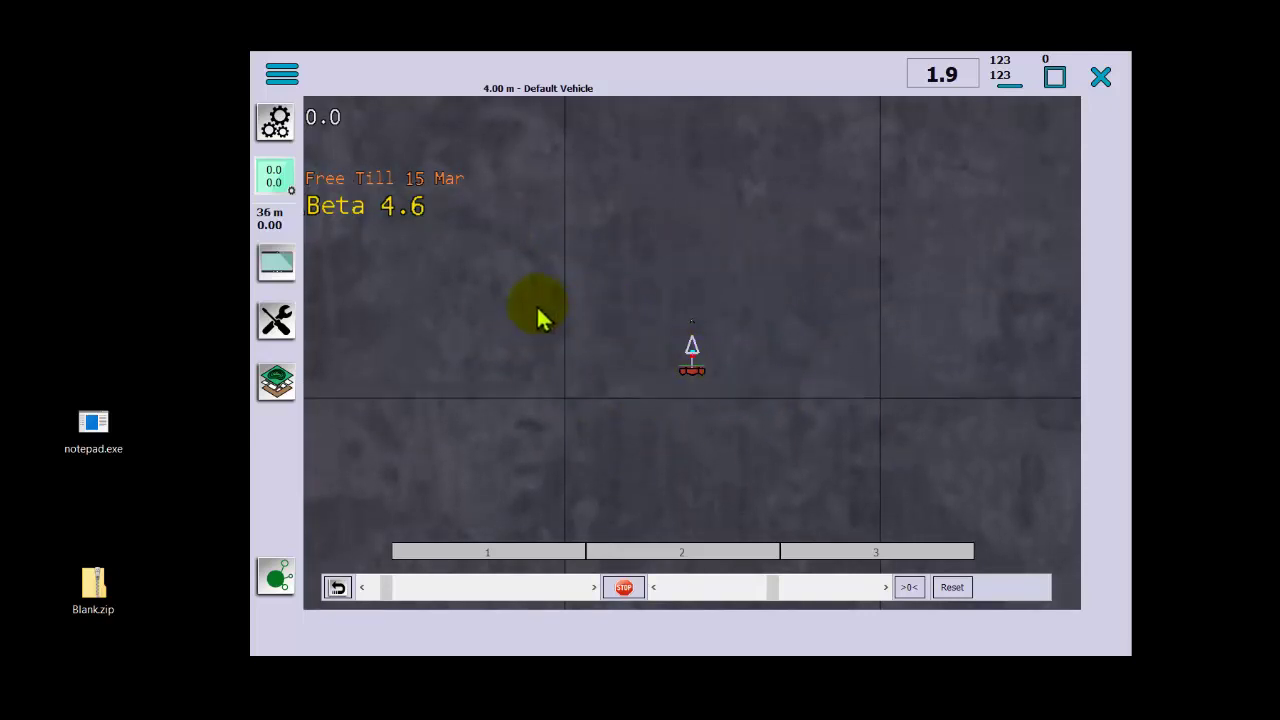
{"action": "left_click", "coordinate": [283, 74]}
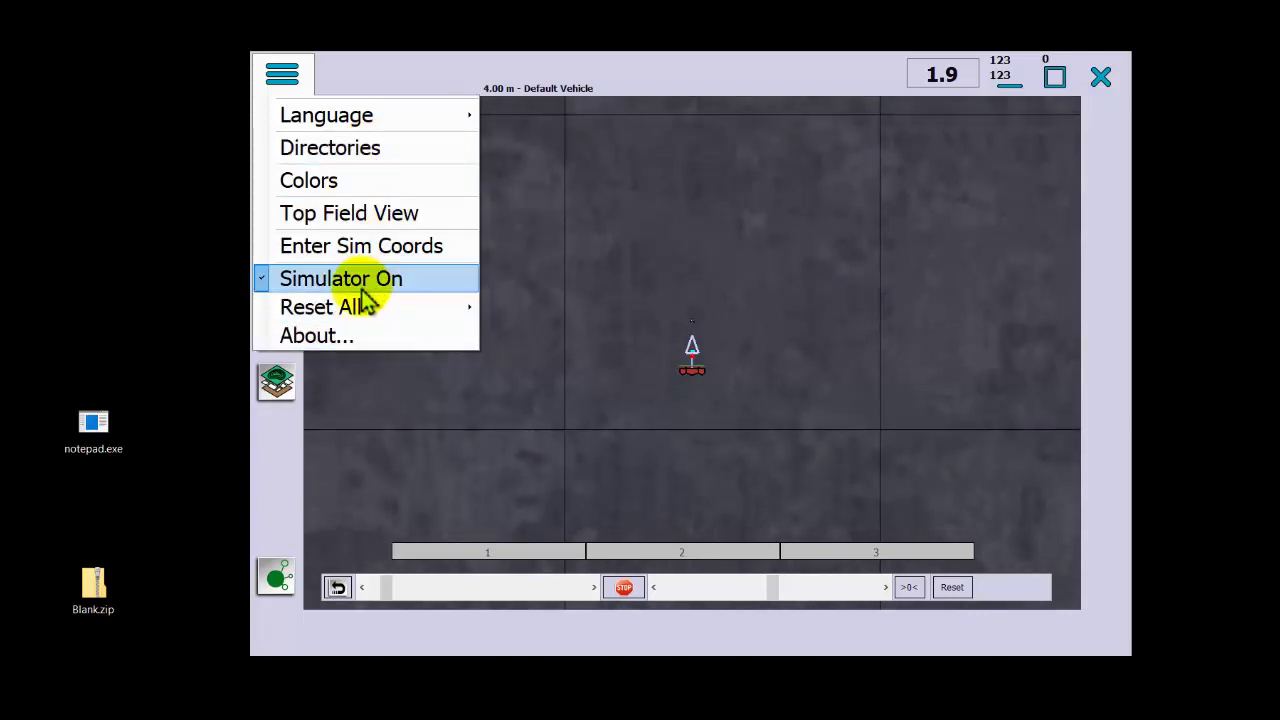
{"action": "mouse_move", "coordinate": [348, 307]}
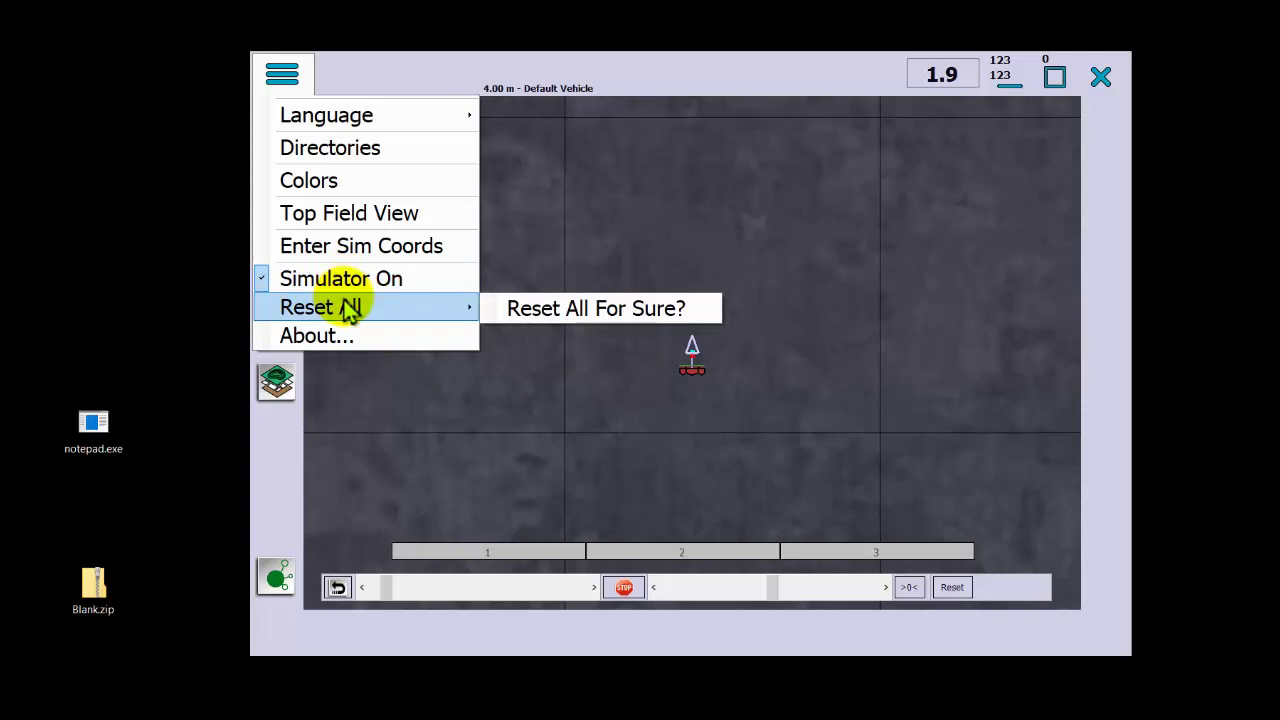
{"action": "left_click", "coordinate": [549, 279]}
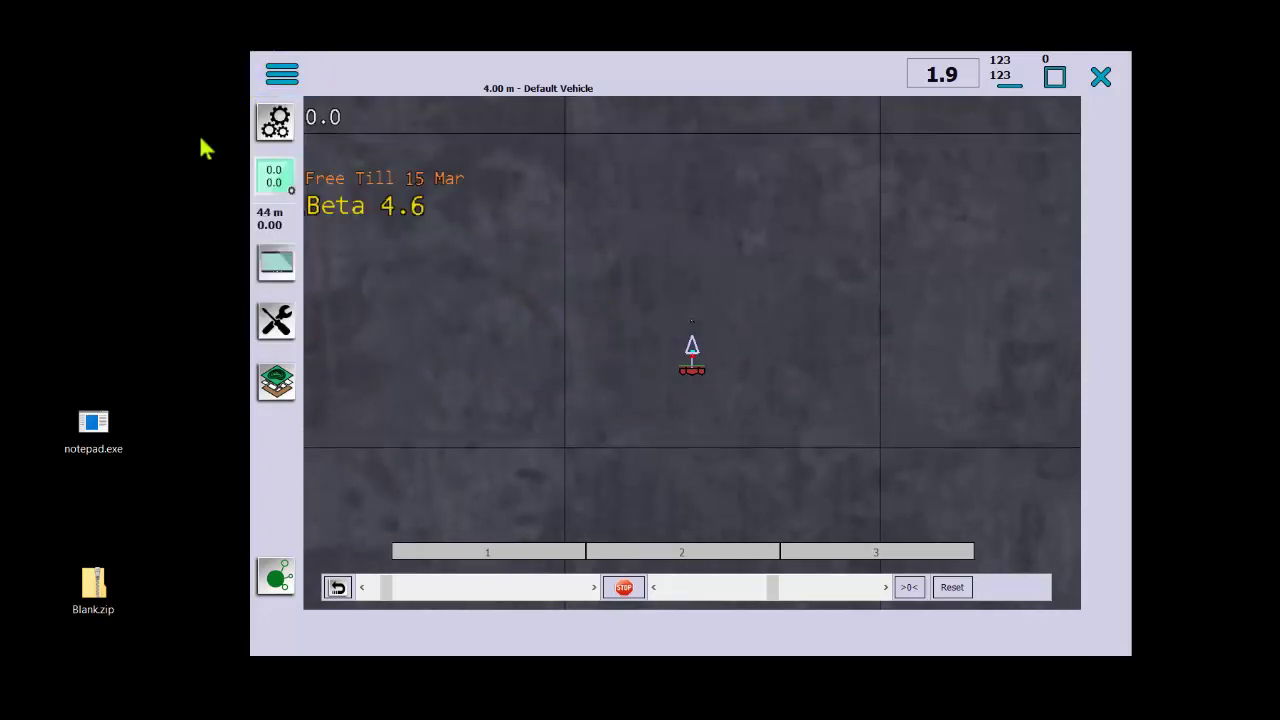
Switch the field display to the 3D view.
{"action": "left_click", "coordinate": [290, 266]}
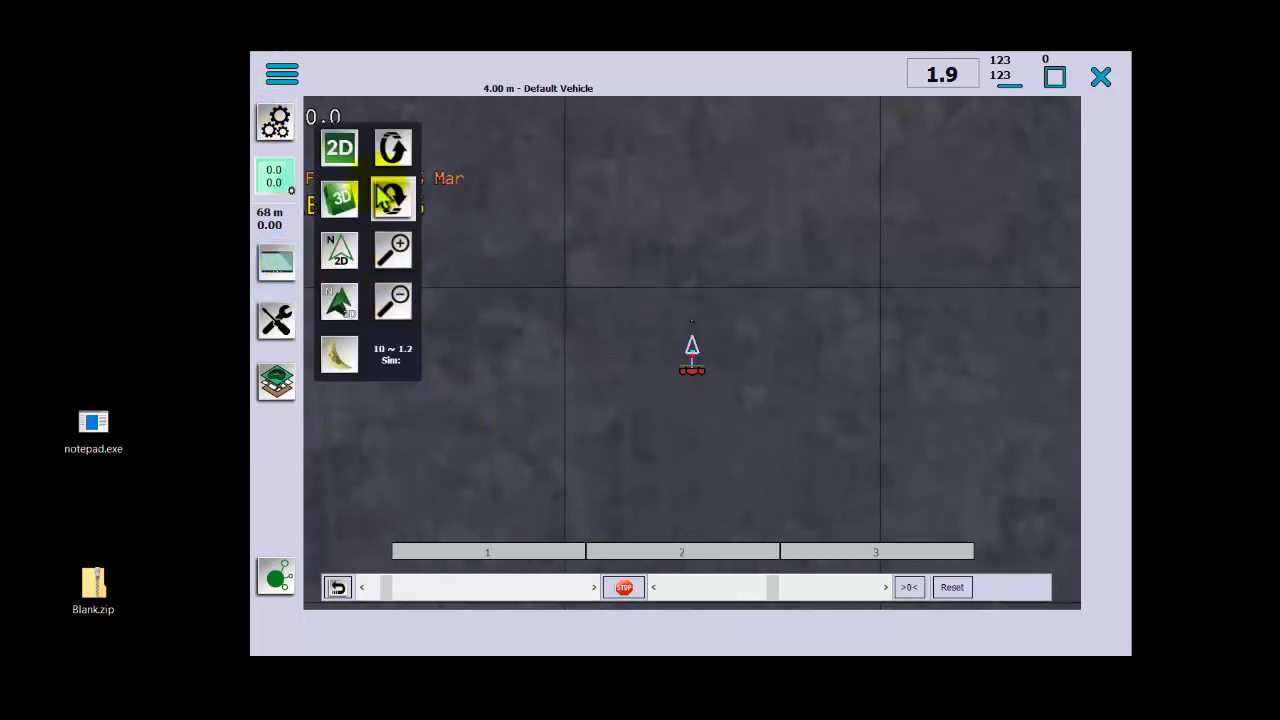
{"action": "left_click", "coordinate": [342, 210]}
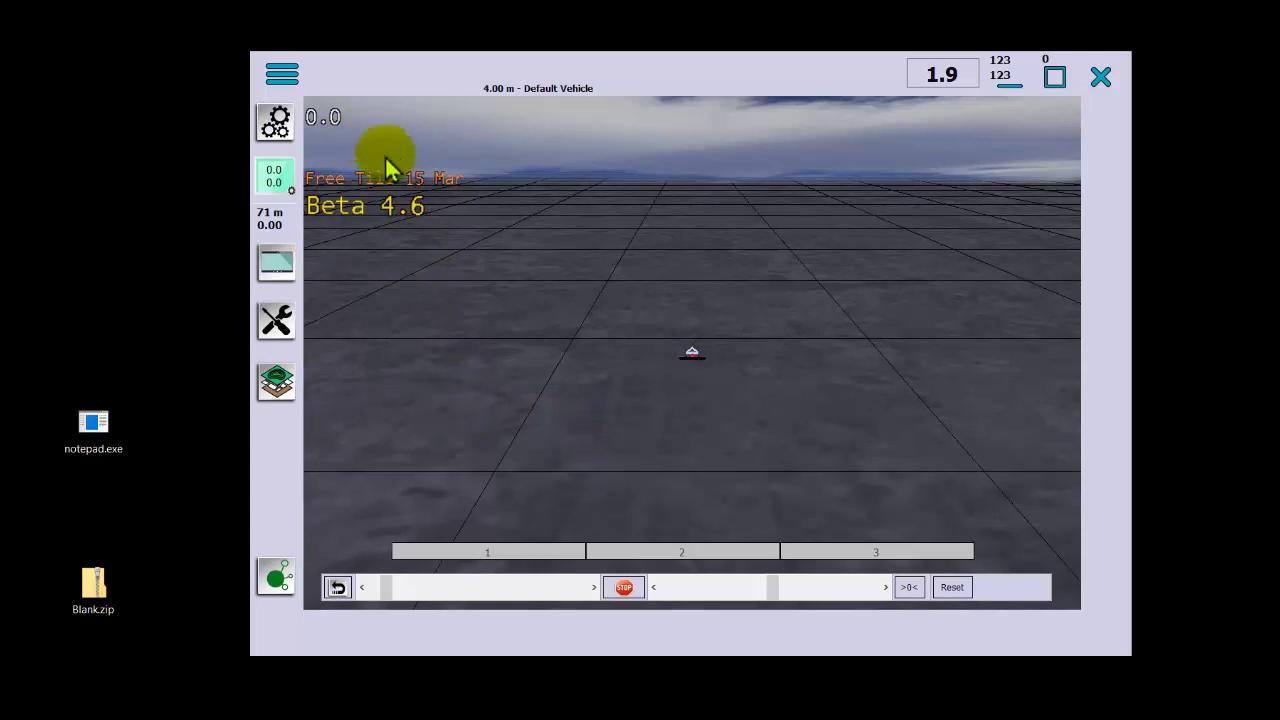
Switch the display to night mode and back to day mode.
{"action": "left_click", "coordinate": [284, 272]}
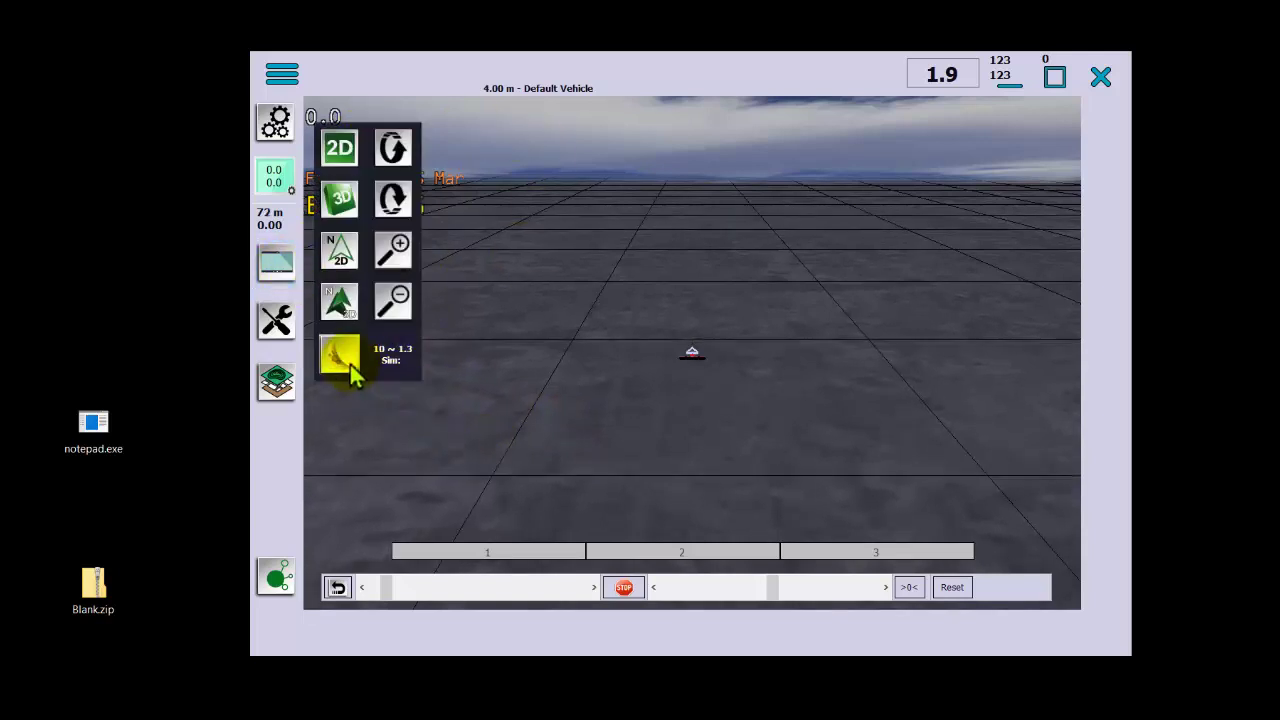
{"action": "left_click", "coordinate": [345, 360]}
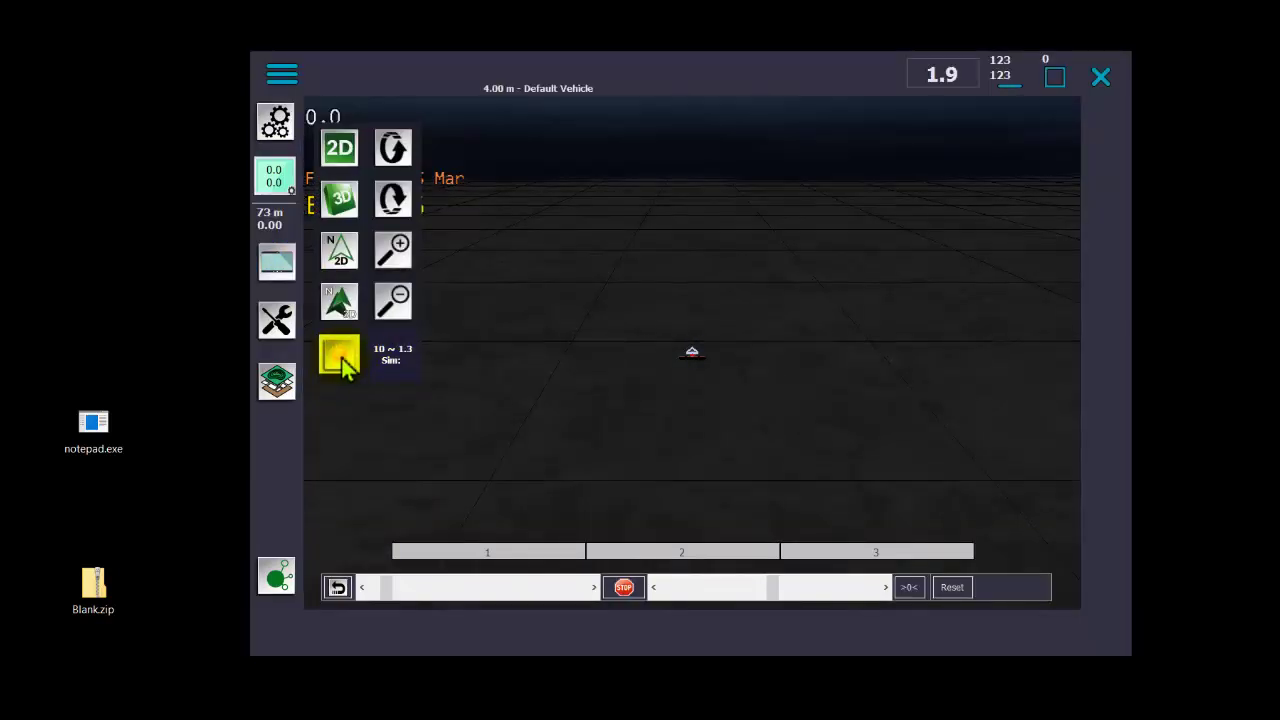
{"action": "left_click", "coordinate": [343, 358]}
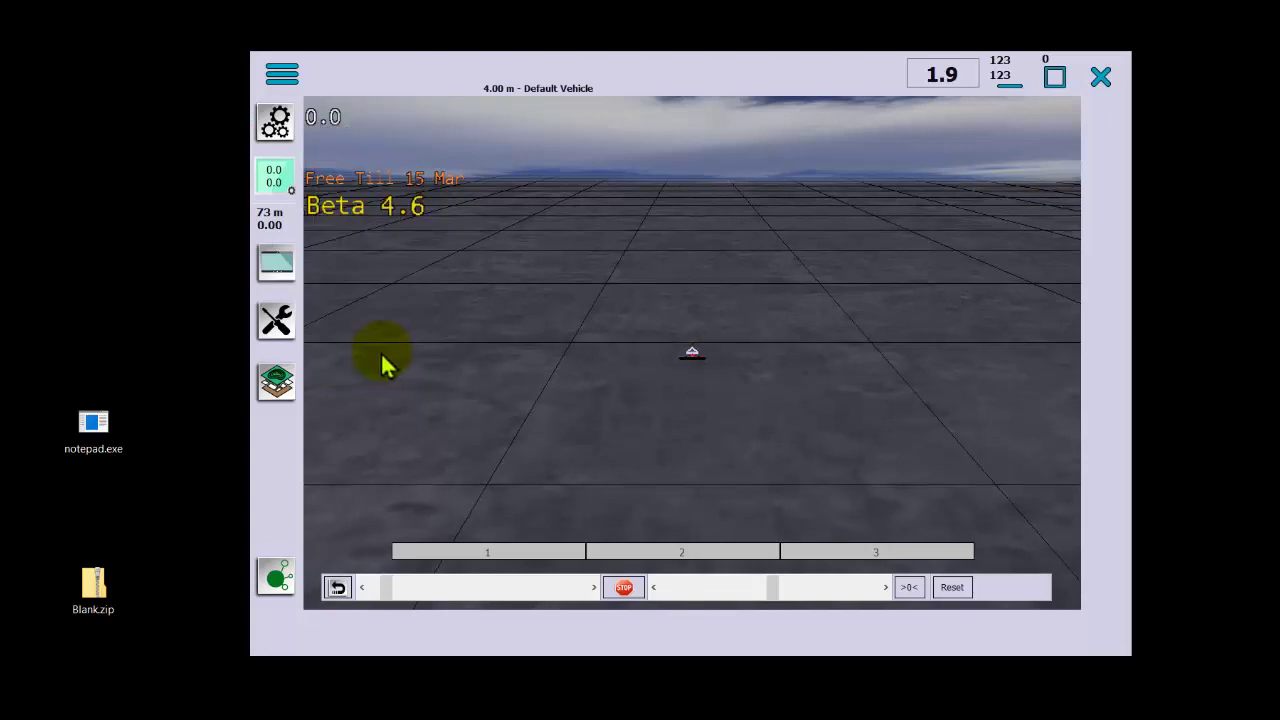
{"action": "left_click", "coordinate": [279, 264]}
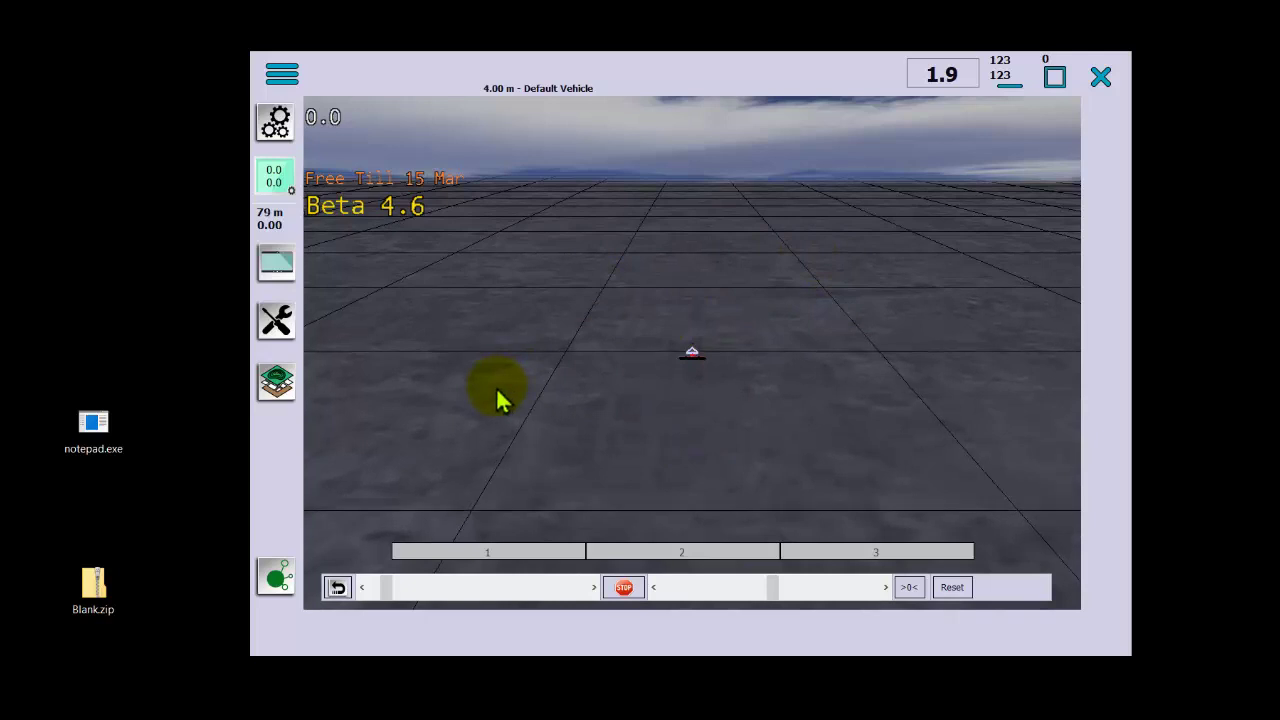
{"action": "left_click", "coordinate": [277, 325]}
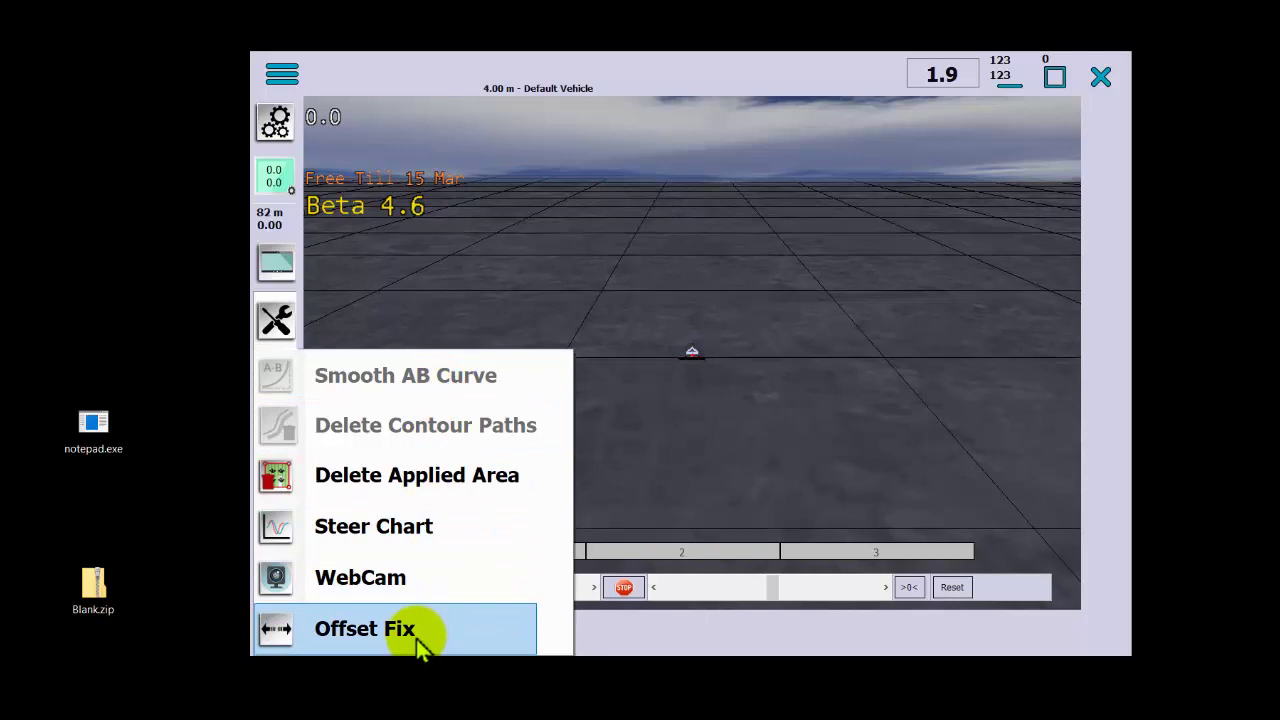
{"action": "left_click", "coordinate": [466, 300]}
{"action": "left_click", "coordinate": [275, 388]}
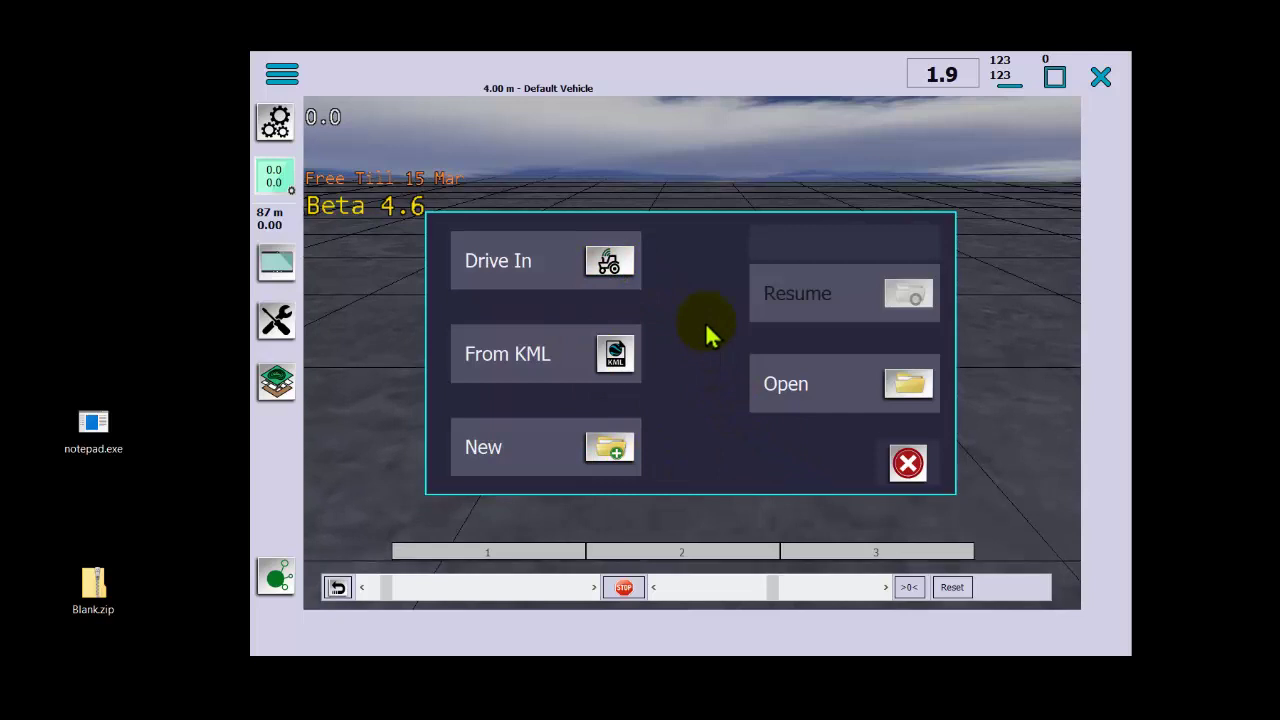
{"action": "left_click", "coordinate": [908, 463]}
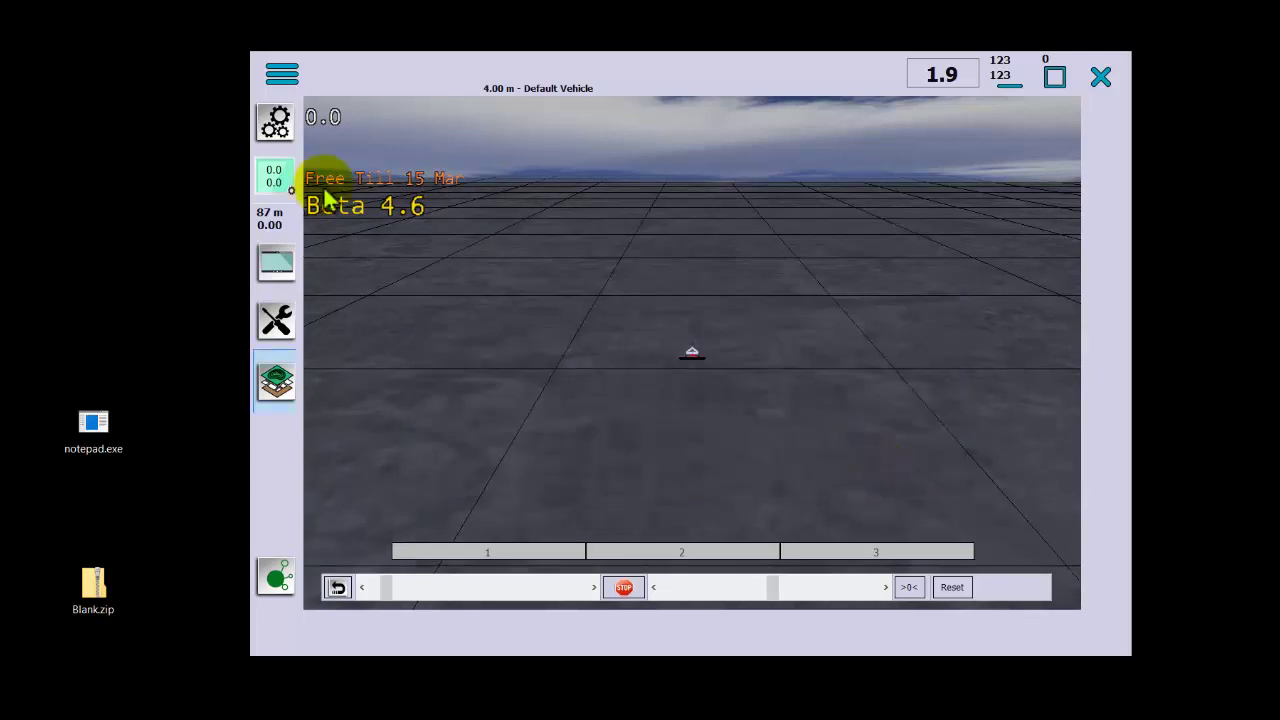
Accept the existing simulator coordinates without changing them and acknowledge that the program will exit for a restart.
{"action": "left_click", "coordinate": [286, 90]}
{"action": "left_click", "coordinate": [349, 246]}
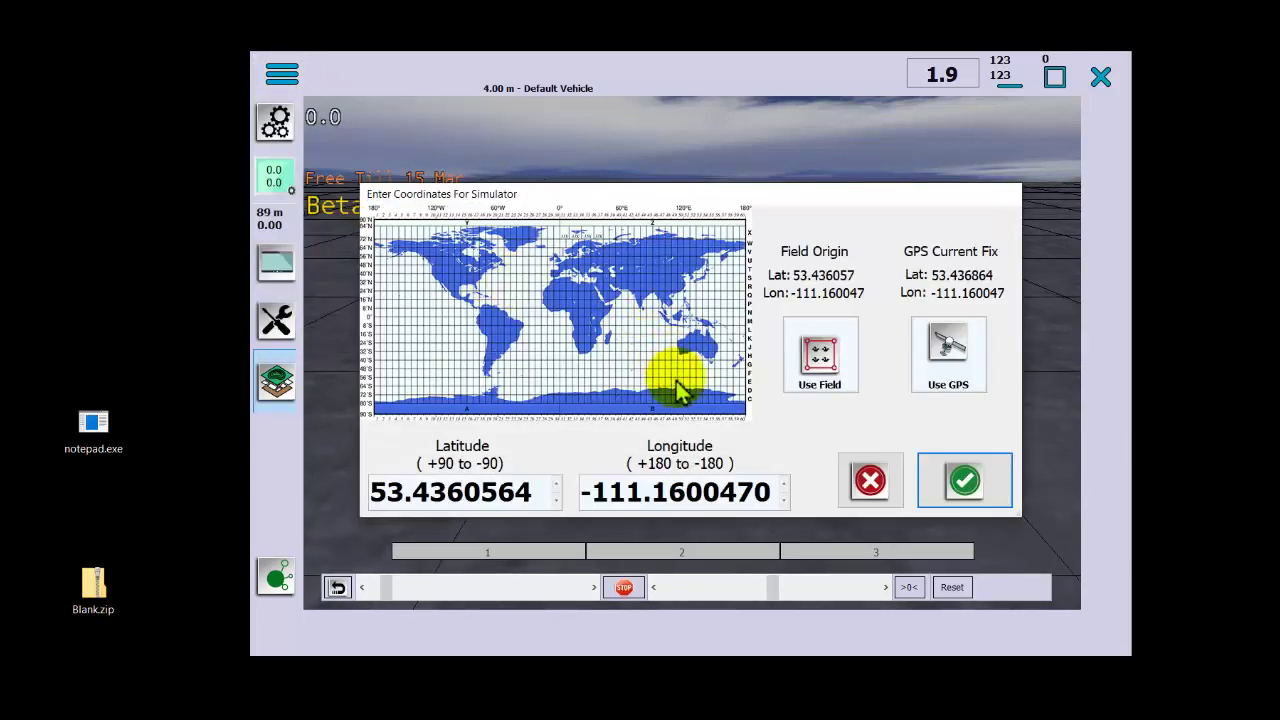
{"action": "left_click", "coordinate": [957, 480]}
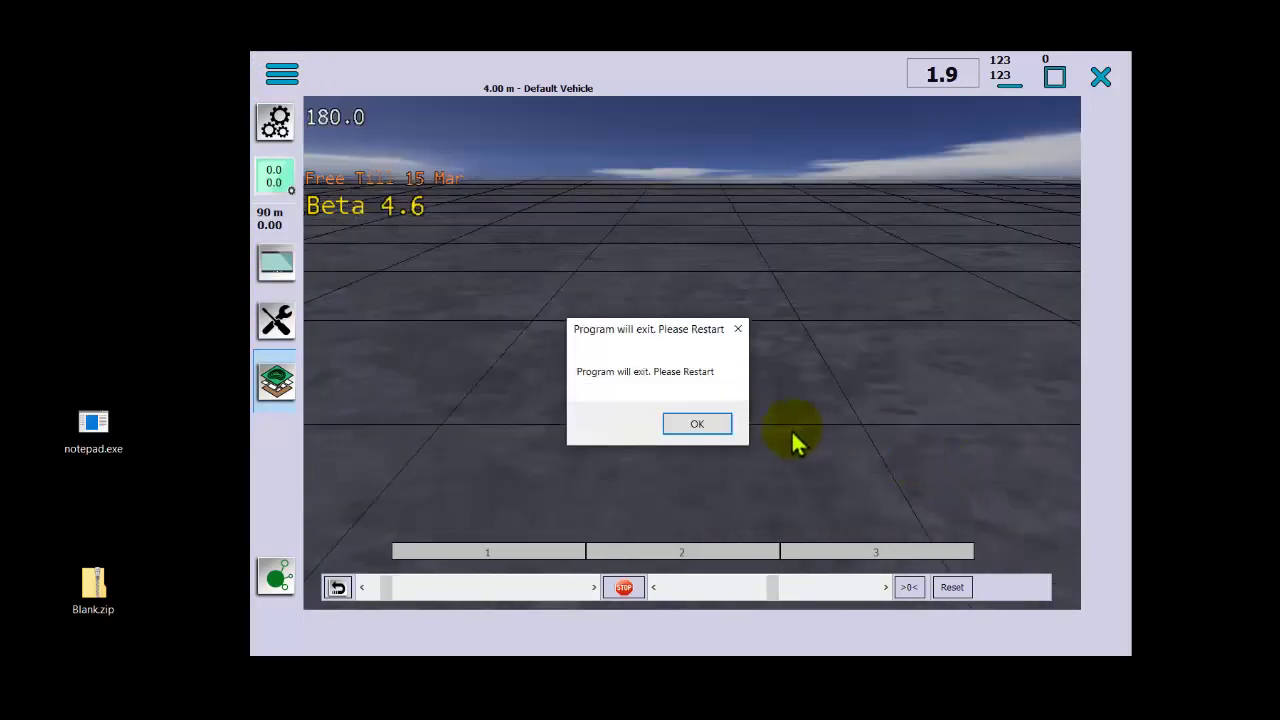
{"action": "left_click", "coordinate": [703, 430]}
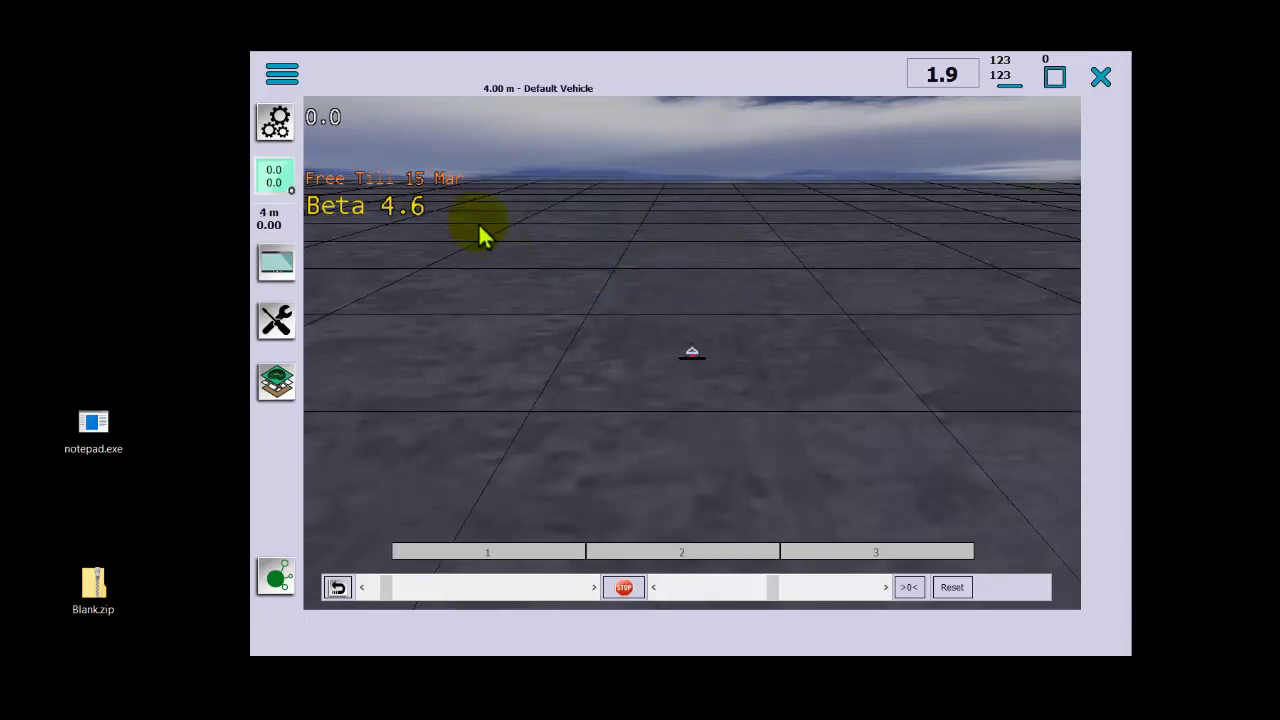
Open the existing field Drum from the list of saved fields.
{"action": "left_click", "coordinate": [297, 393]}
{"action": "left_click", "coordinate": [778, 404]}
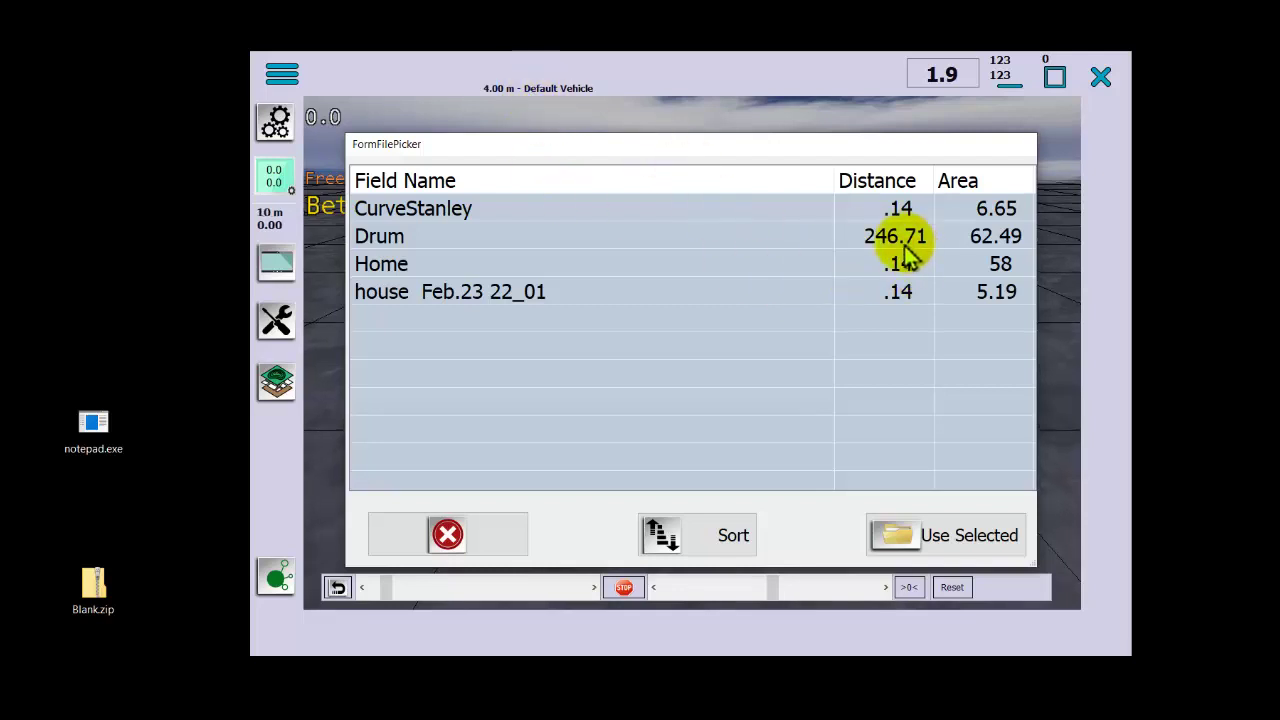
{"action": "left_click", "coordinate": [425, 240]}
{"action": "left_click", "coordinate": [910, 536]}
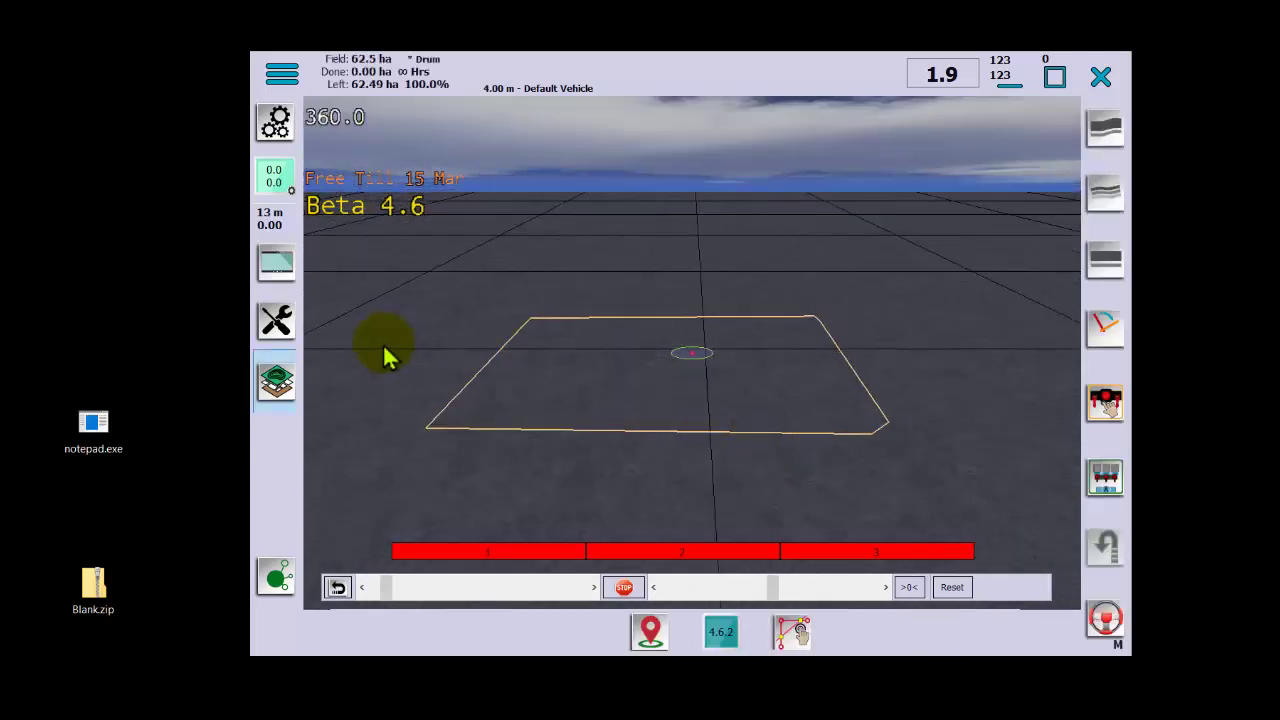
Close the Drum field.
{"action": "left_click", "coordinate": [277, 380]}
{"action": "left_click", "coordinate": [362, 442]}
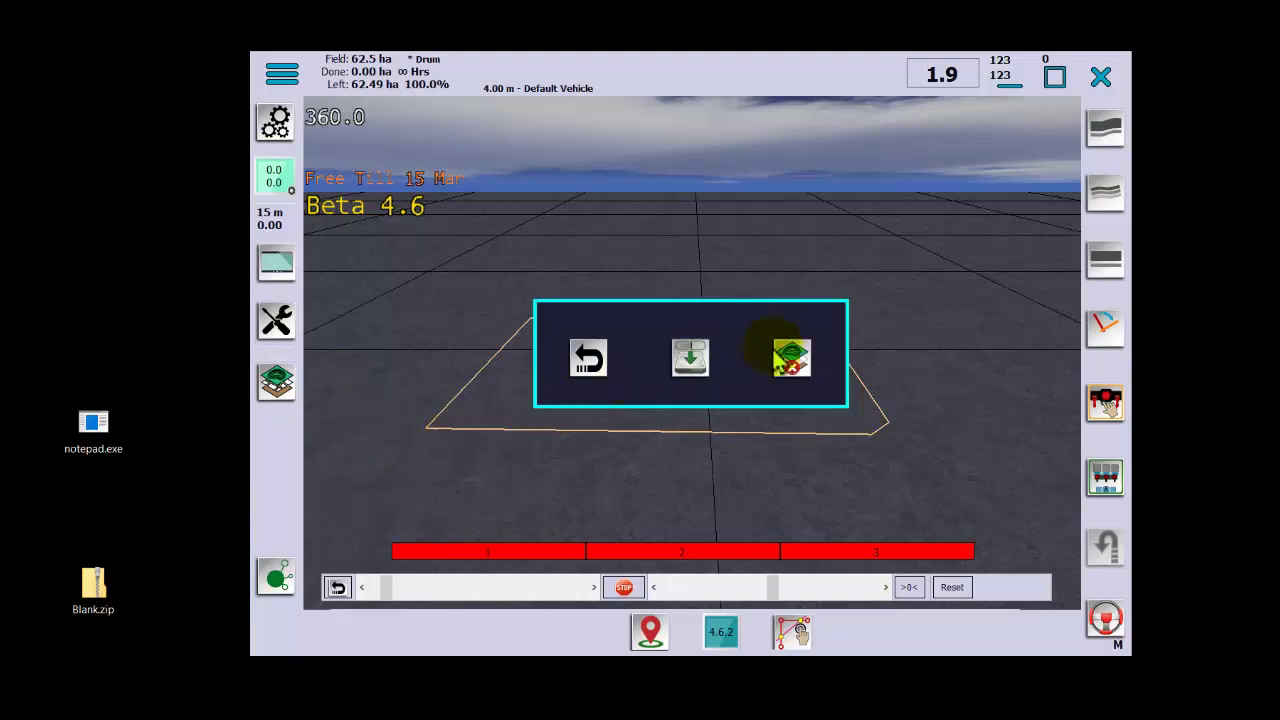
{"action": "left_click", "coordinate": [790, 357]}
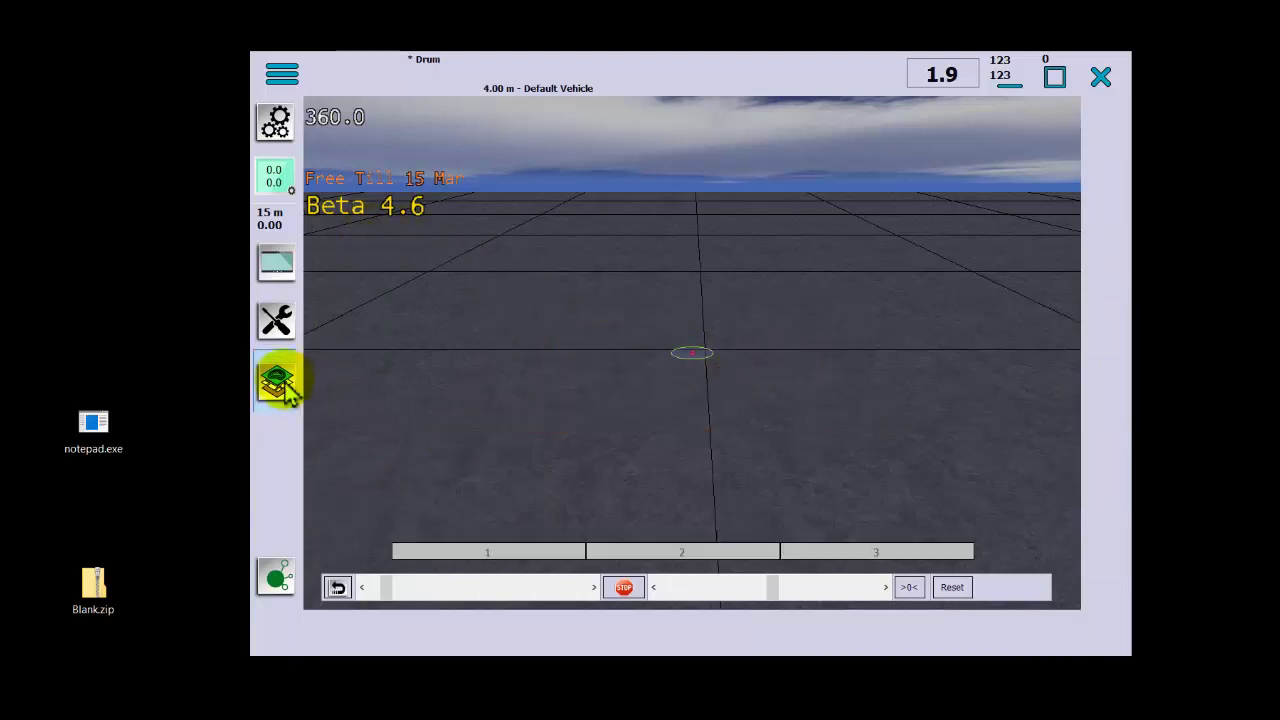
Open the existing field house Feb.23 22_01 from the list of saved fields.
{"action": "left_click", "coordinate": [287, 390]}
{"action": "left_click", "coordinate": [832, 385]}
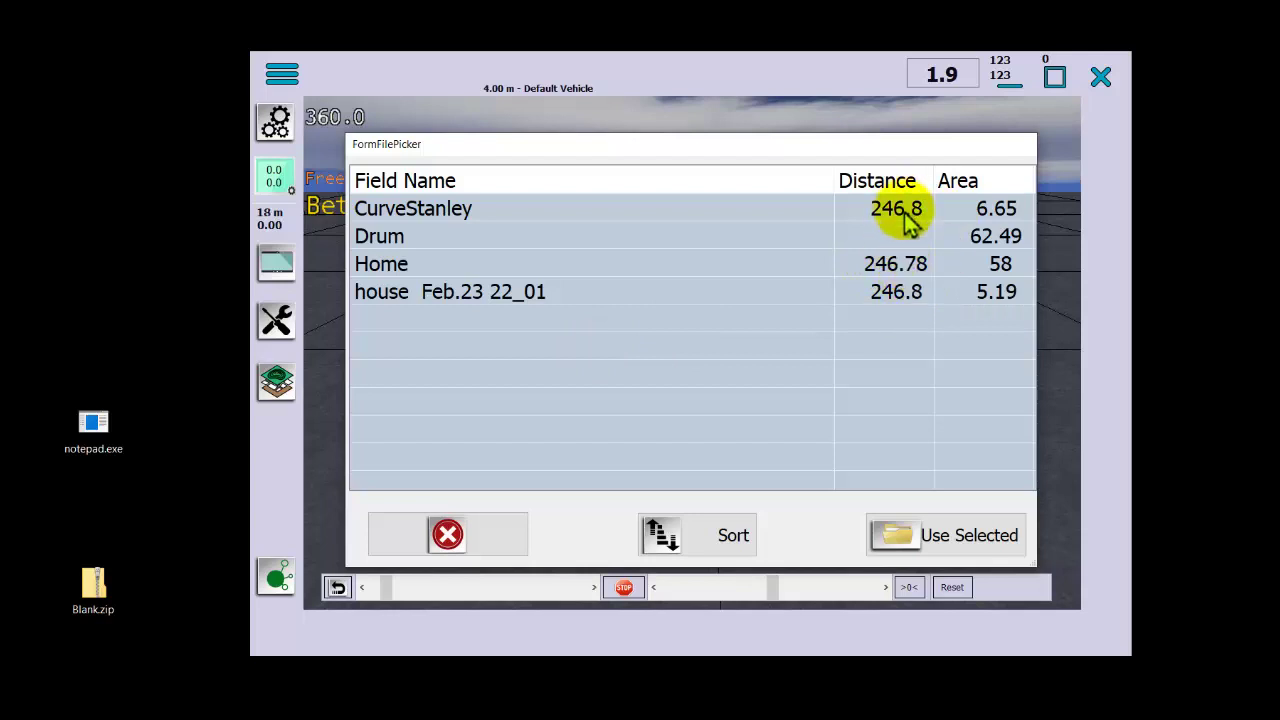
{"action": "left_click", "coordinate": [894, 292]}
{"action": "left_click", "coordinate": [909, 541]}
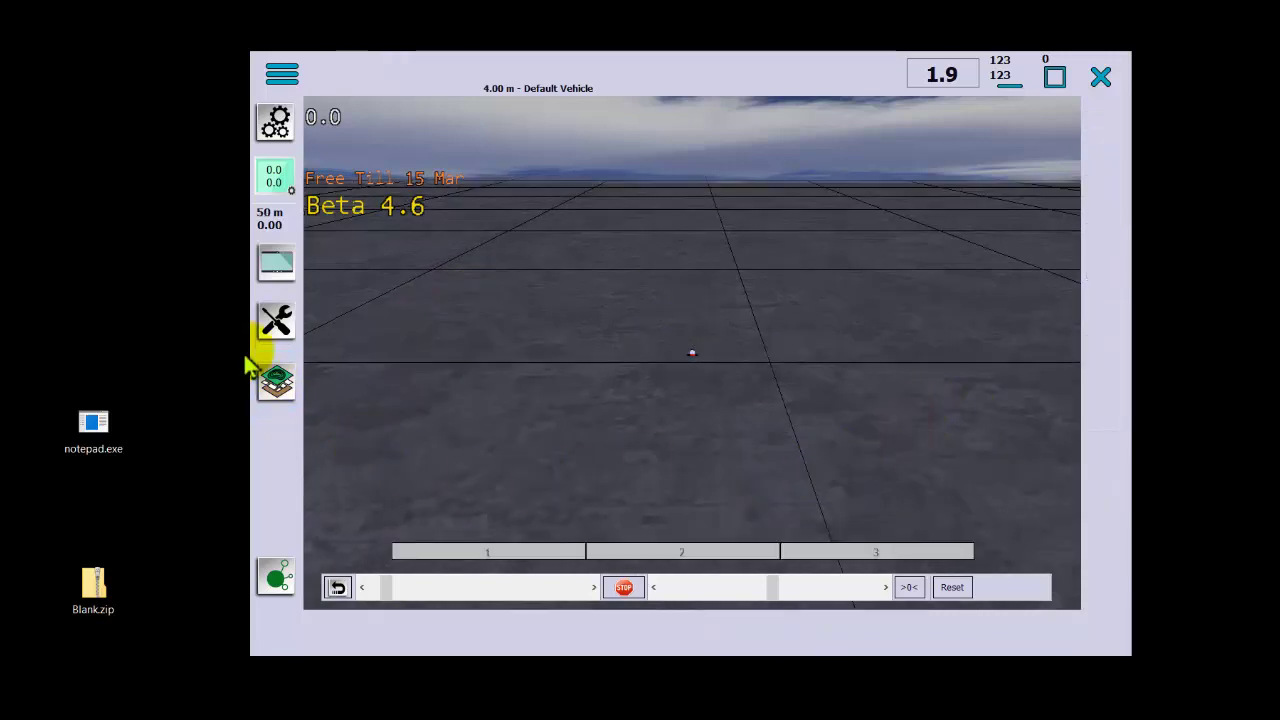
Create a new field named YuoTube without a date or time in its name.
{"action": "left_click", "coordinate": [277, 385]}
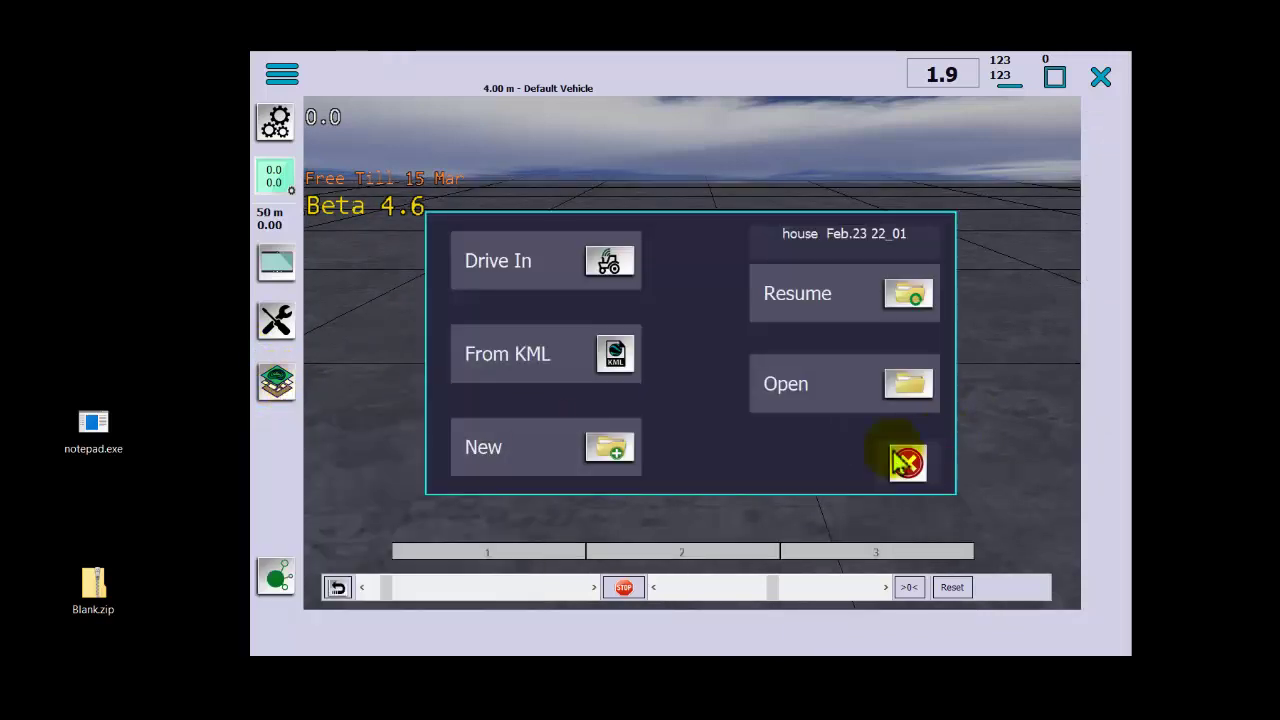
{"action": "left_click", "coordinate": [485, 462]}
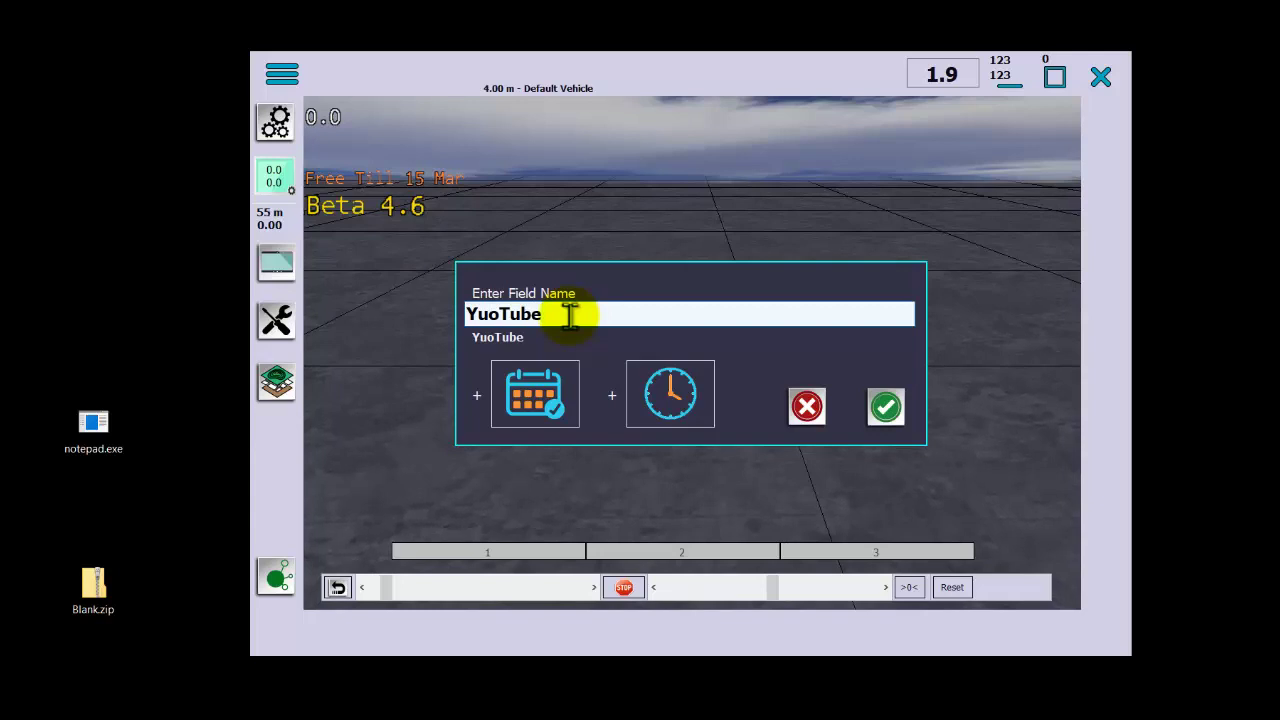
{"action": "left_click", "coordinate": [550, 408]}
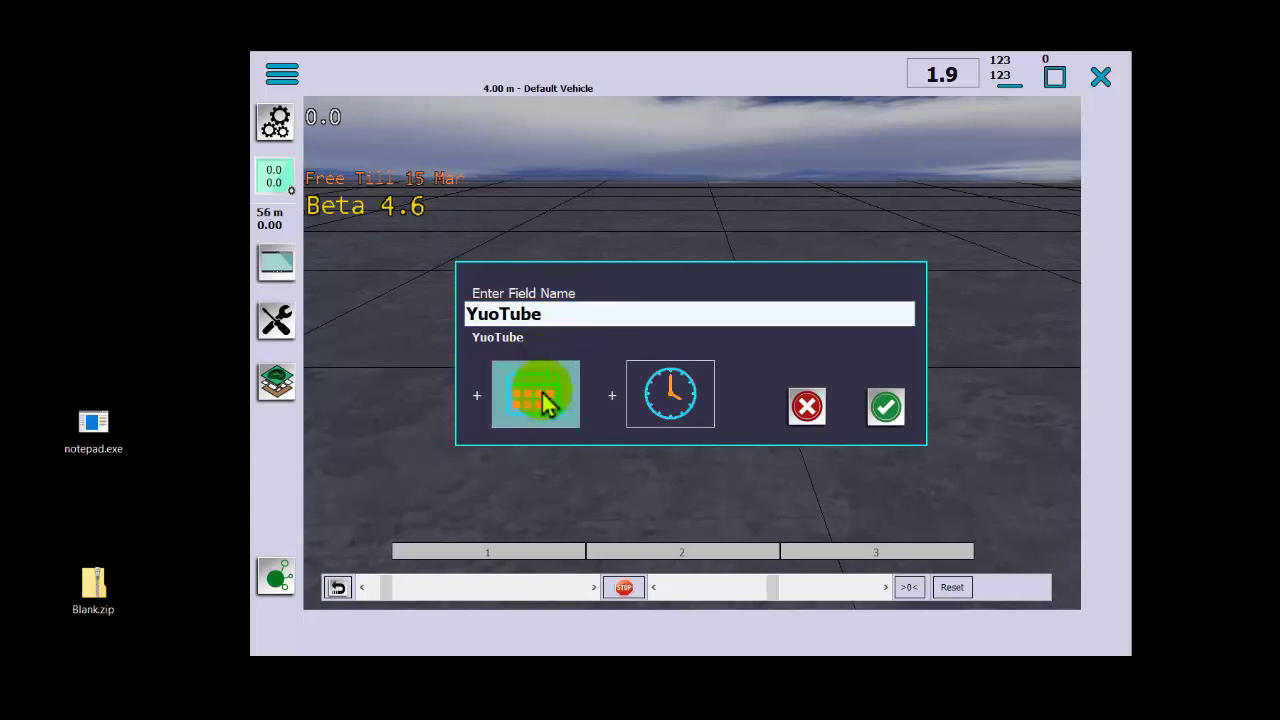
{"action": "left_click", "coordinate": [668, 410]}
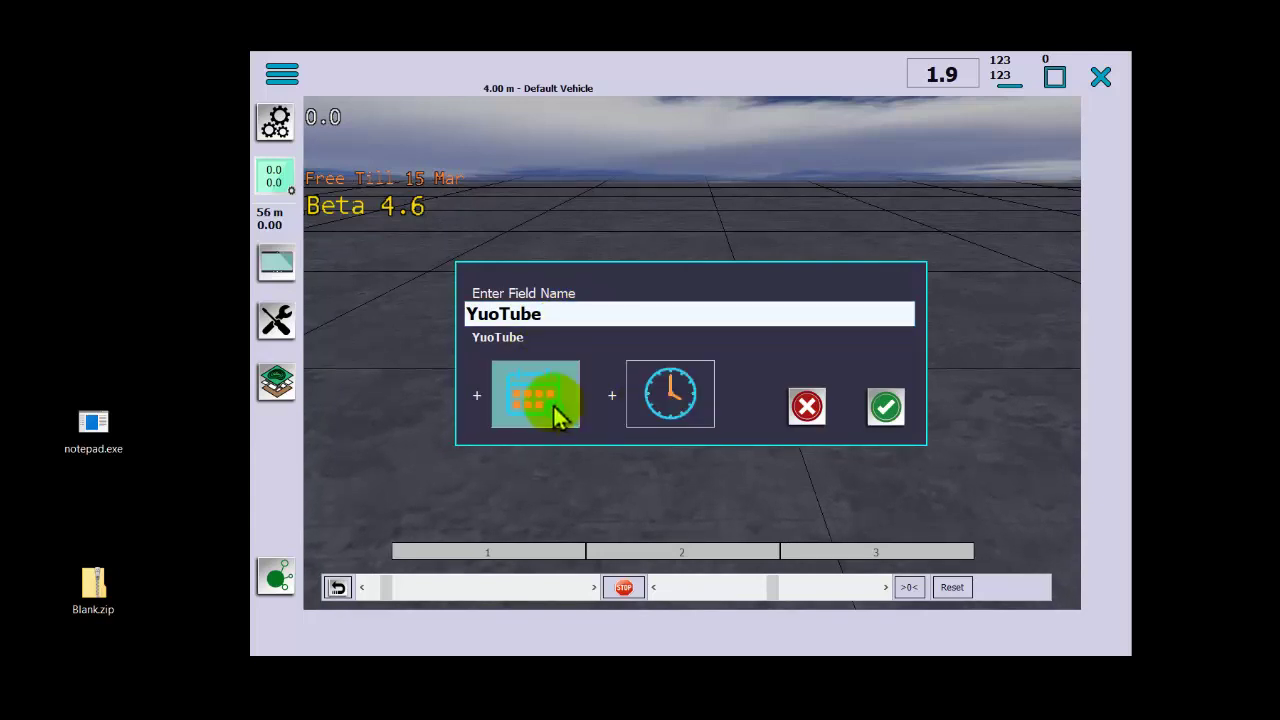
{"action": "left_click", "coordinate": [884, 408]}
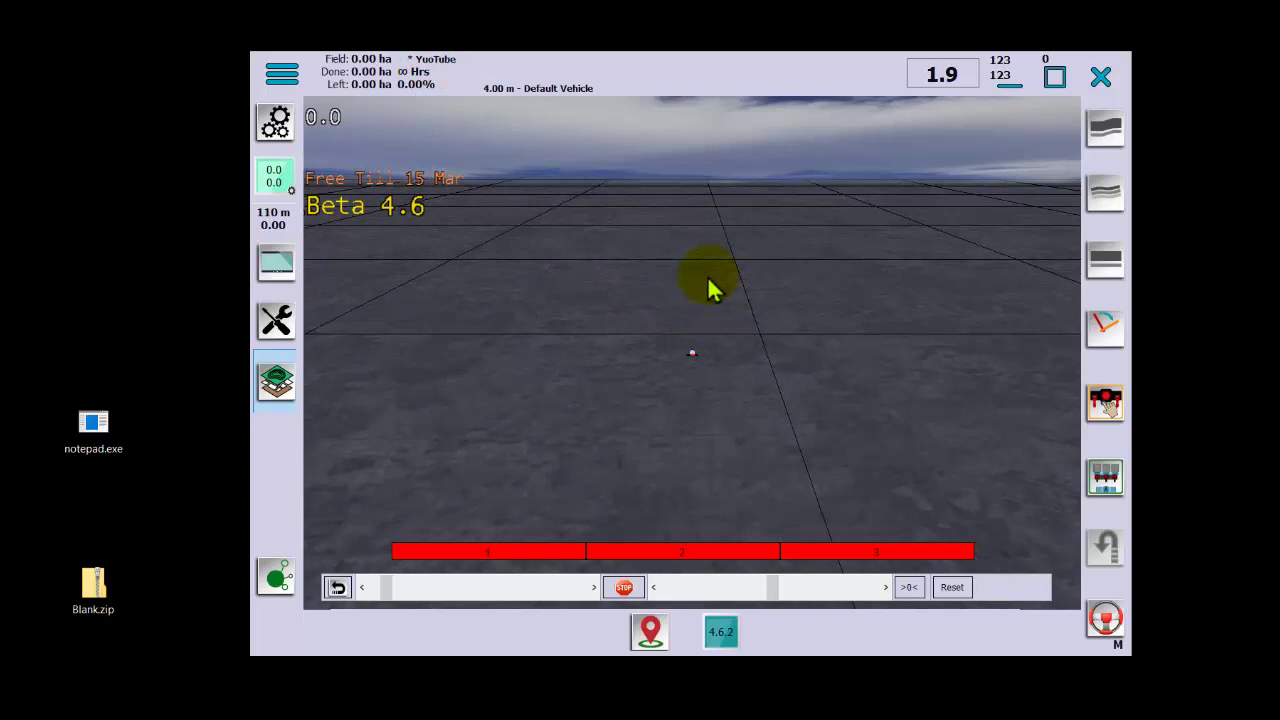
Close the YuoTube field.
{"action": "left_click", "coordinate": [304, 392]}
{"action": "left_click", "coordinate": [366, 443]}
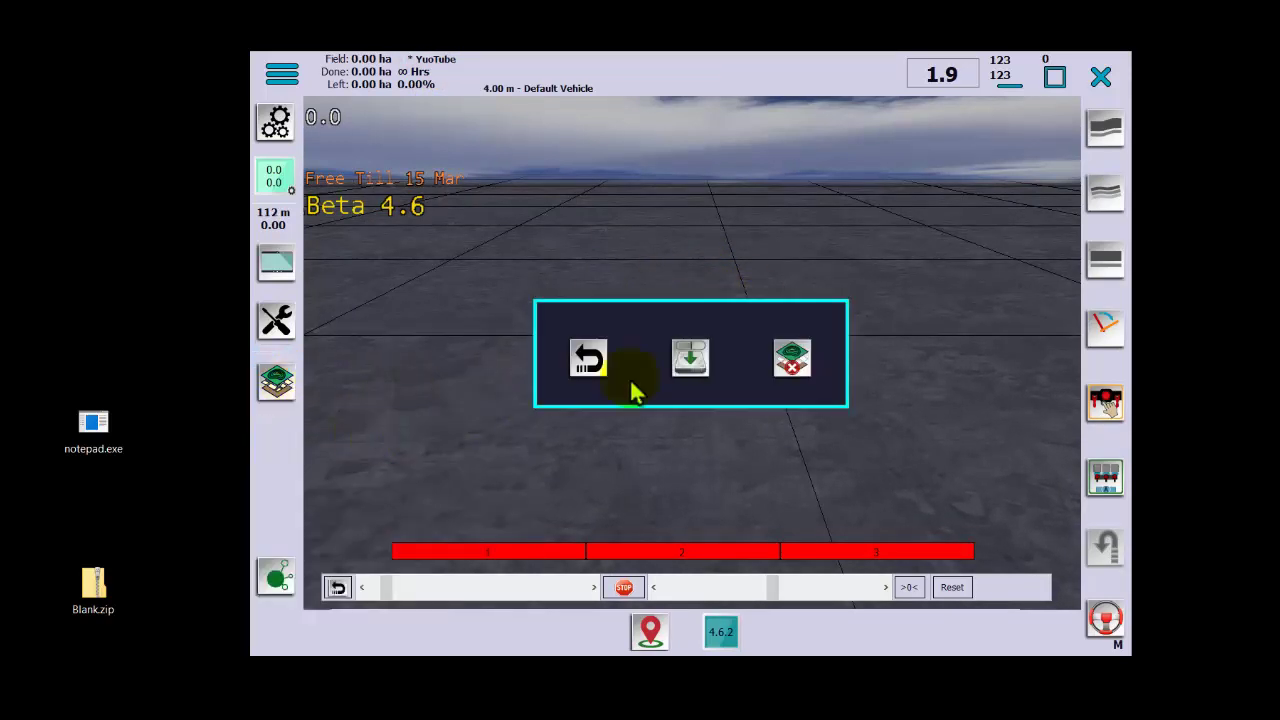
{"action": "left_click", "coordinate": [800, 372]}
Create a field from Drumheller.kml named KMLfield with the date and time appended to its name.
{"action": "left_click", "coordinate": [277, 381]}
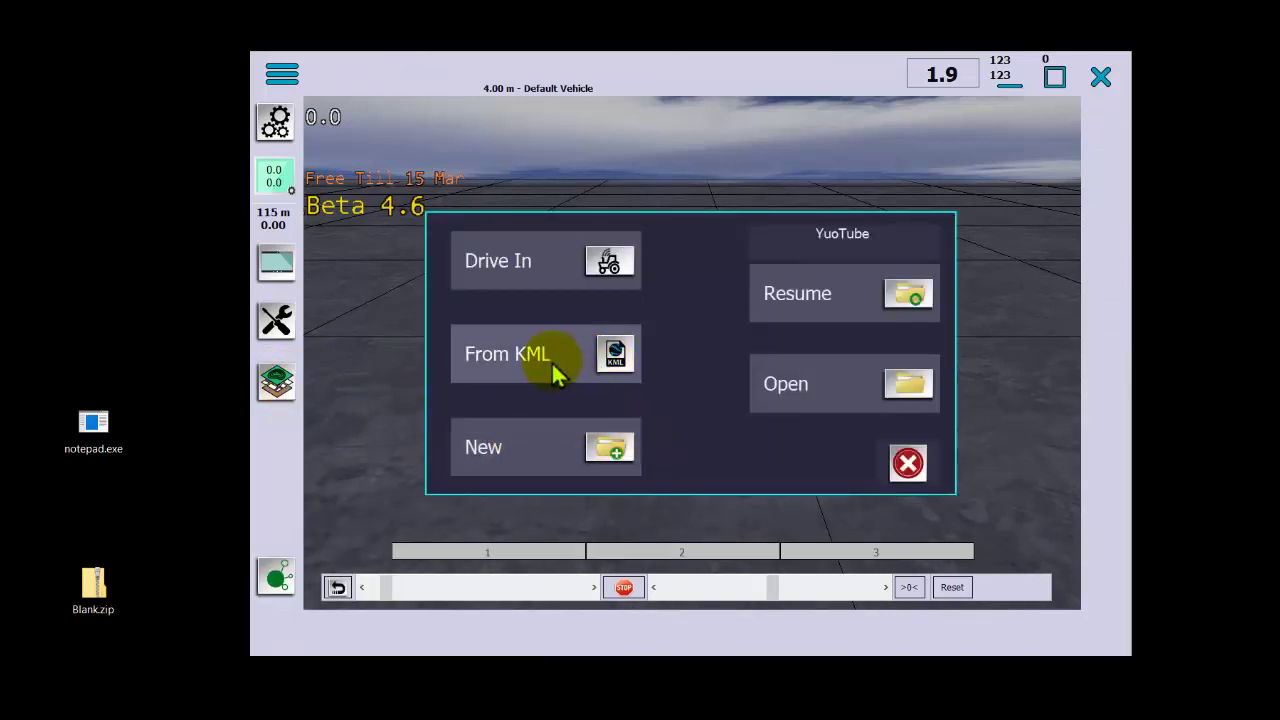
{"action": "left_click", "coordinate": [557, 372]}
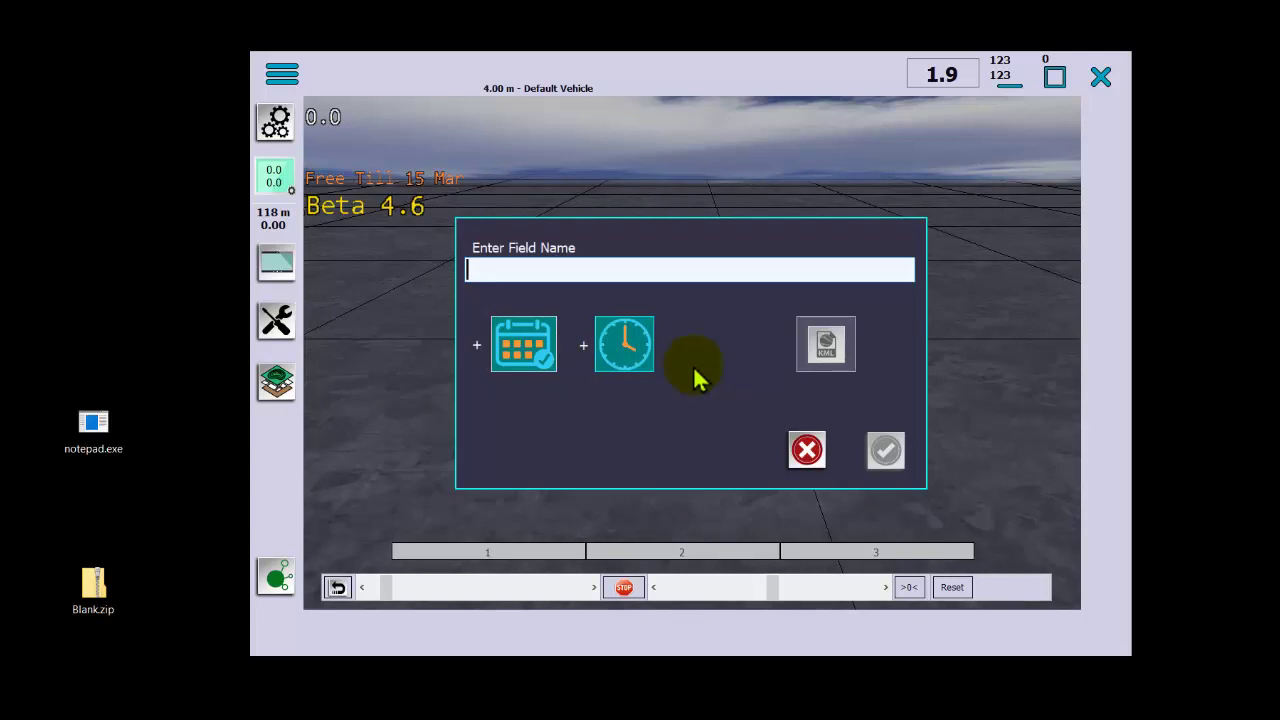
{"action": "type", "text": "KMLfield"}
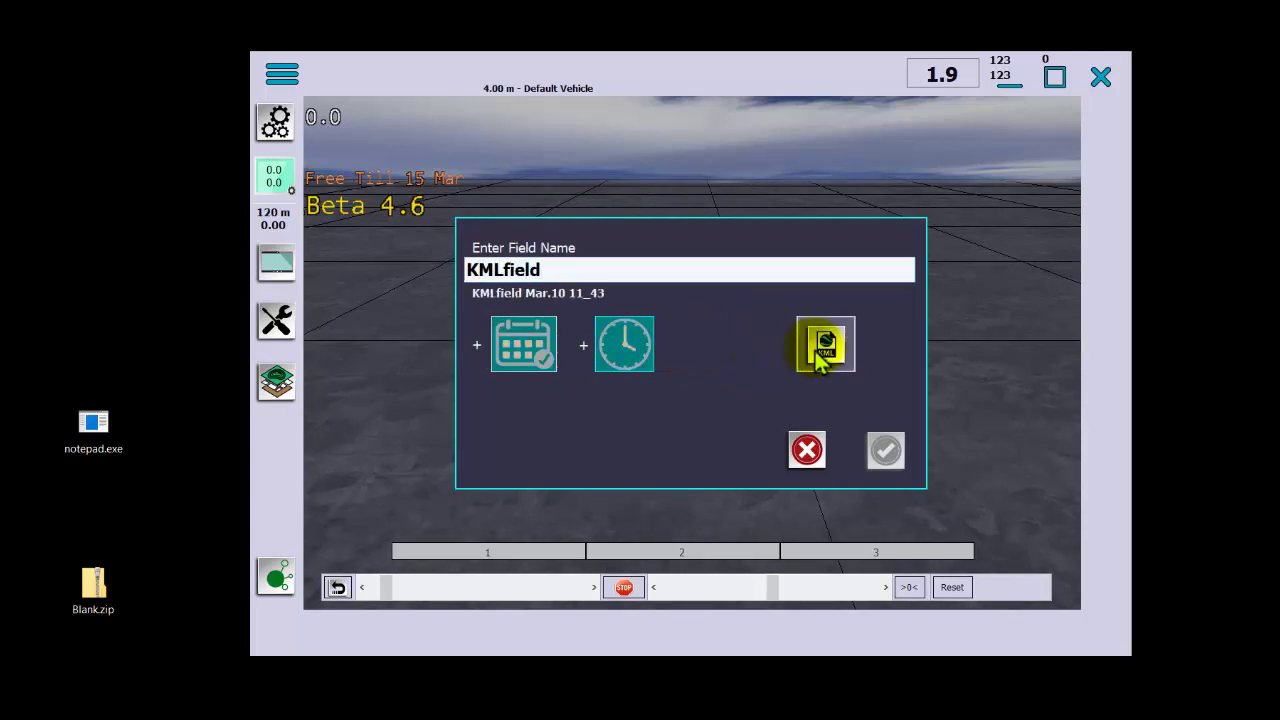
{"action": "left_click", "coordinate": [822, 344]}
{"action": "double_click", "coordinate": [741, 372]}
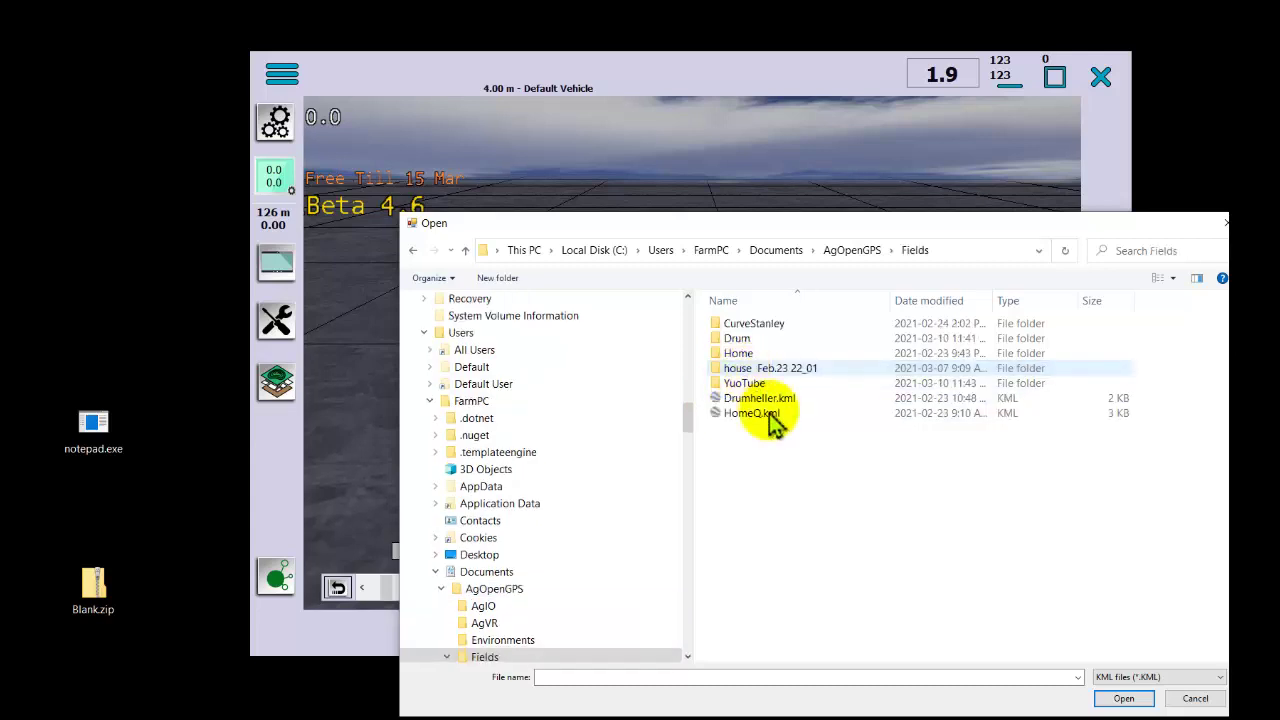
{"action": "left_click", "coordinate": [759, 400]}
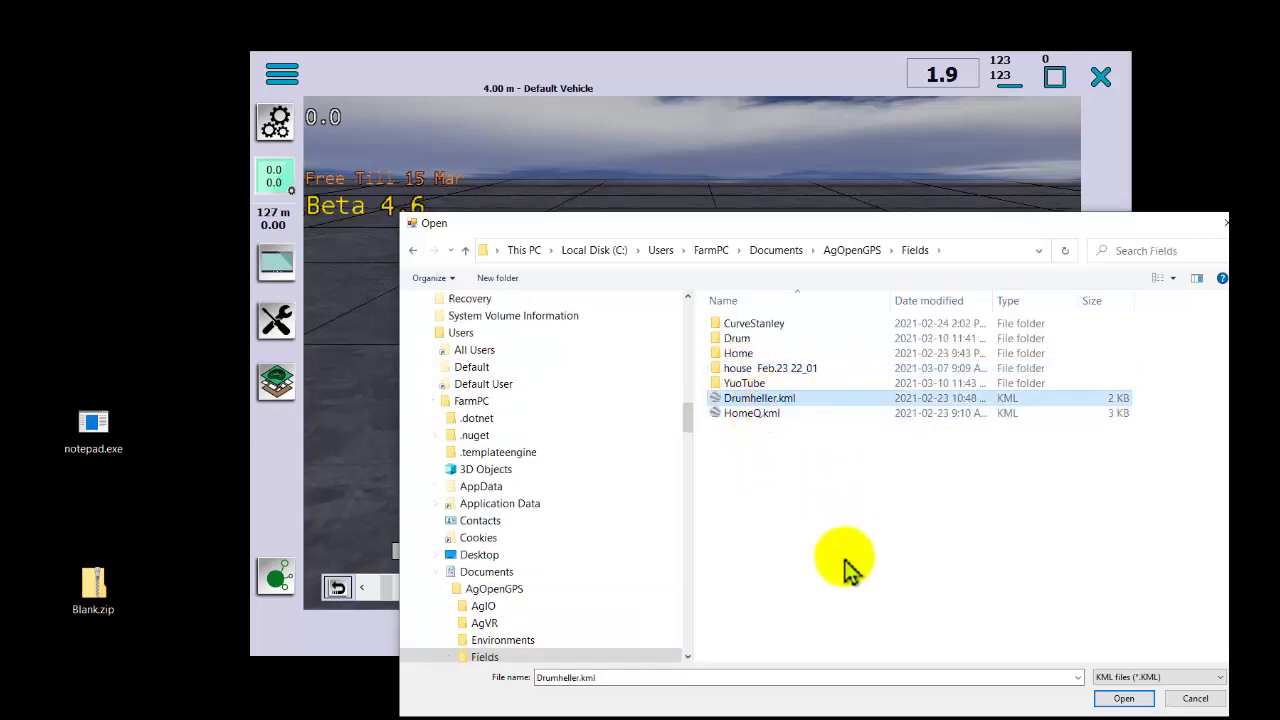
{"action": "left_click_drag", "start_coordinate": [782, 225], "coordinate": [692, 167]}
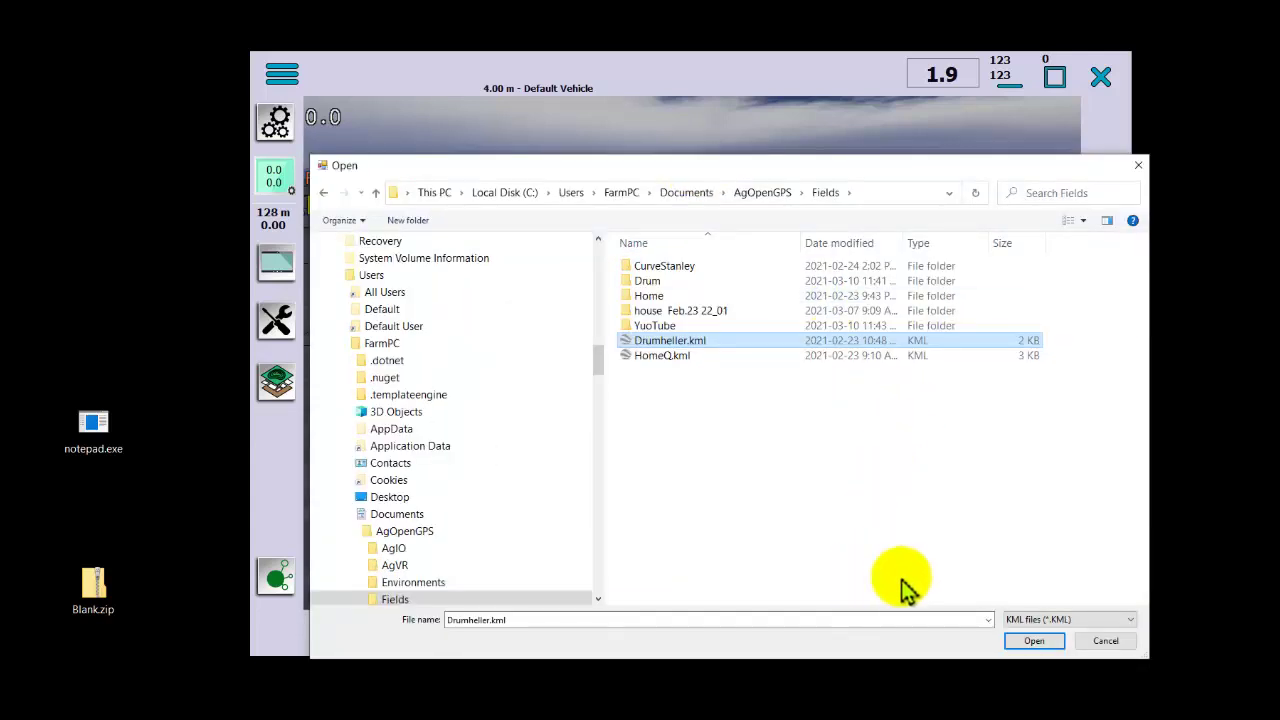
{"action": "left_click", "coordinate": [1034, 643]}
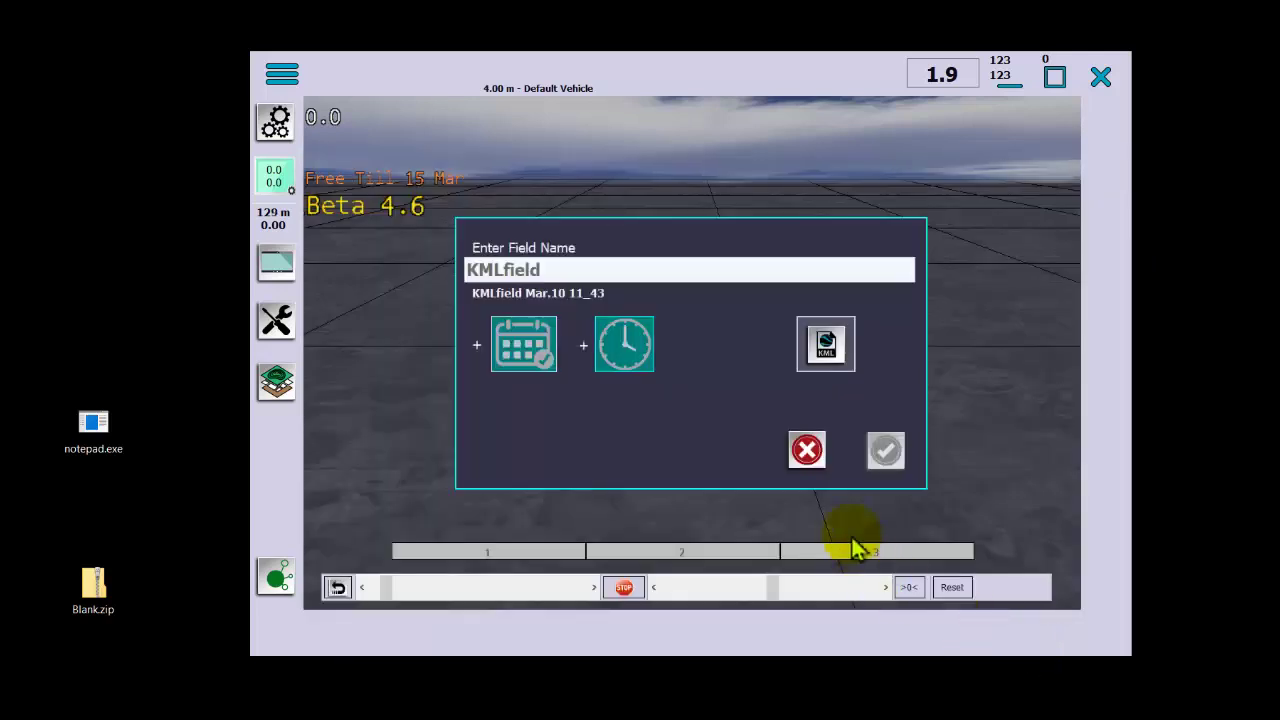
{"action": "left_click", "coordinate": [885, 452]}
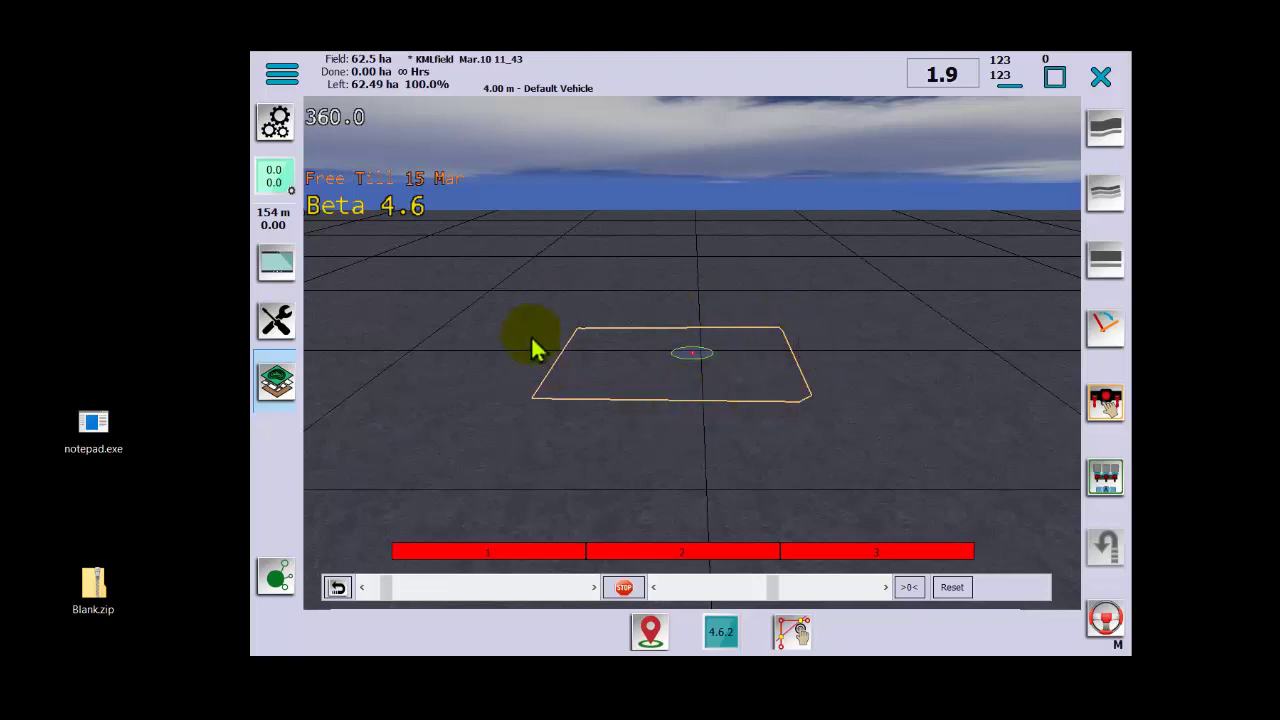
Inspect the imported field boundary and close the KMLfield field.
{"action": "scroll", "coordinate": [728, 442], "scroll_direction": "down", "scroll_amount": 5}
{"action": "scroll", "coordinate": [728, 442], "scroll_direction": "up", "scroll_amount": 10}
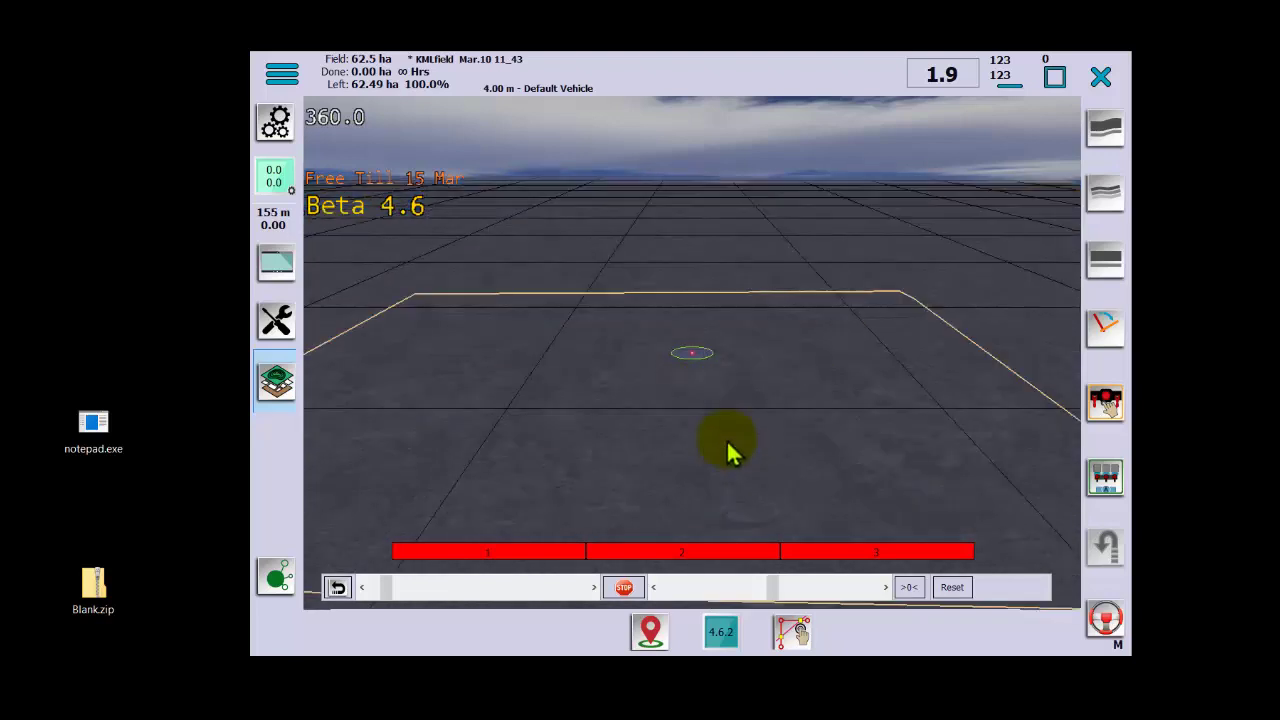
{"action": "scroll", "coordinate": [728, 442], "scroll_direction": "down", "scroll_amount": 5}
{"action": "scroll", "coordinate": [728, 444], "scroll_direction": "down", "scroll_amount": 3}
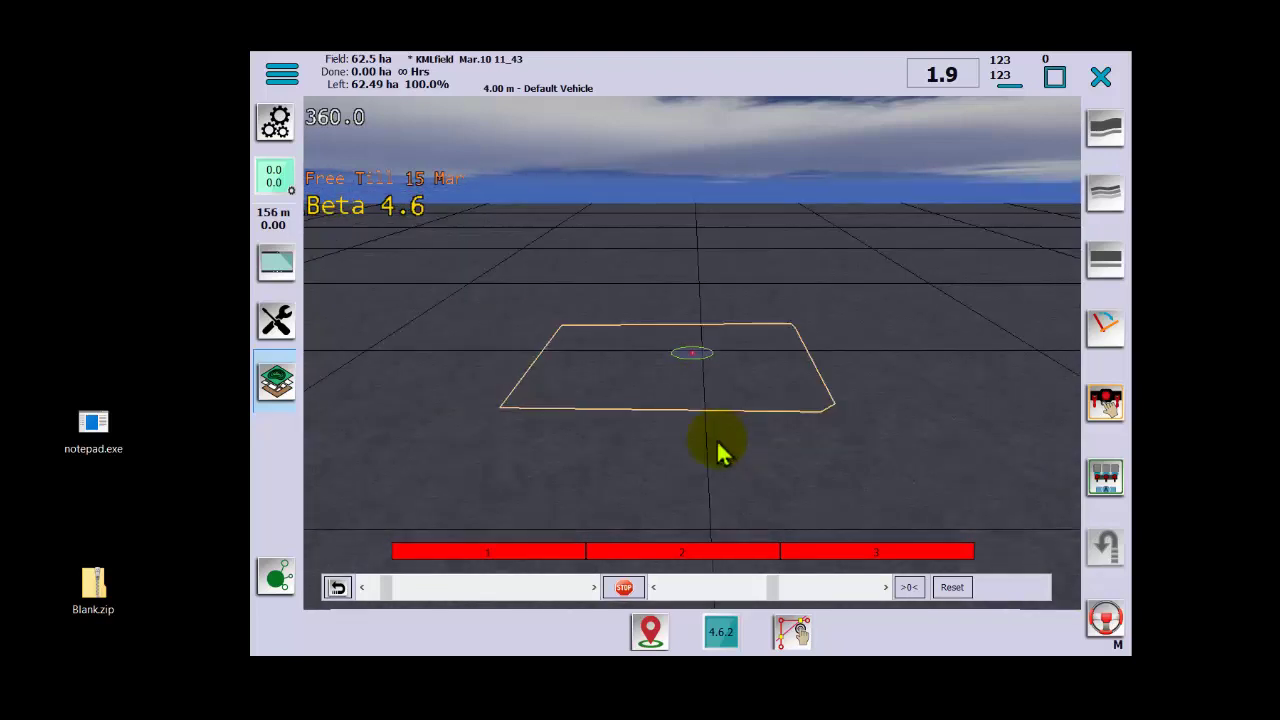
{"action": "left_click", "coordinate": [290, 385]}
{"action": "left_click", "coordinate": [435, 452]}
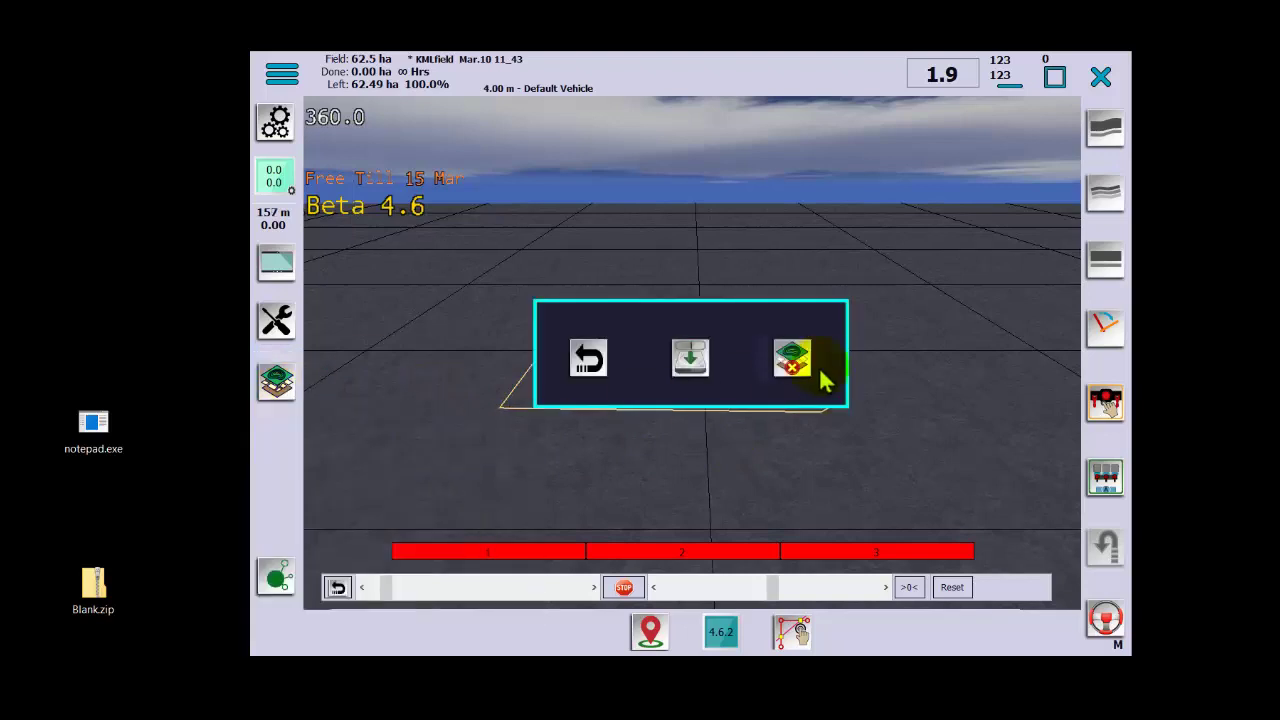
{"action": "left_click", "coordinate": [795, 362]}
Review the fields offered by Drive In, highlighting KMLfield and Drum, and leave the list without opening one.
{"action": "left_click", "coordinate": [282, 395]}
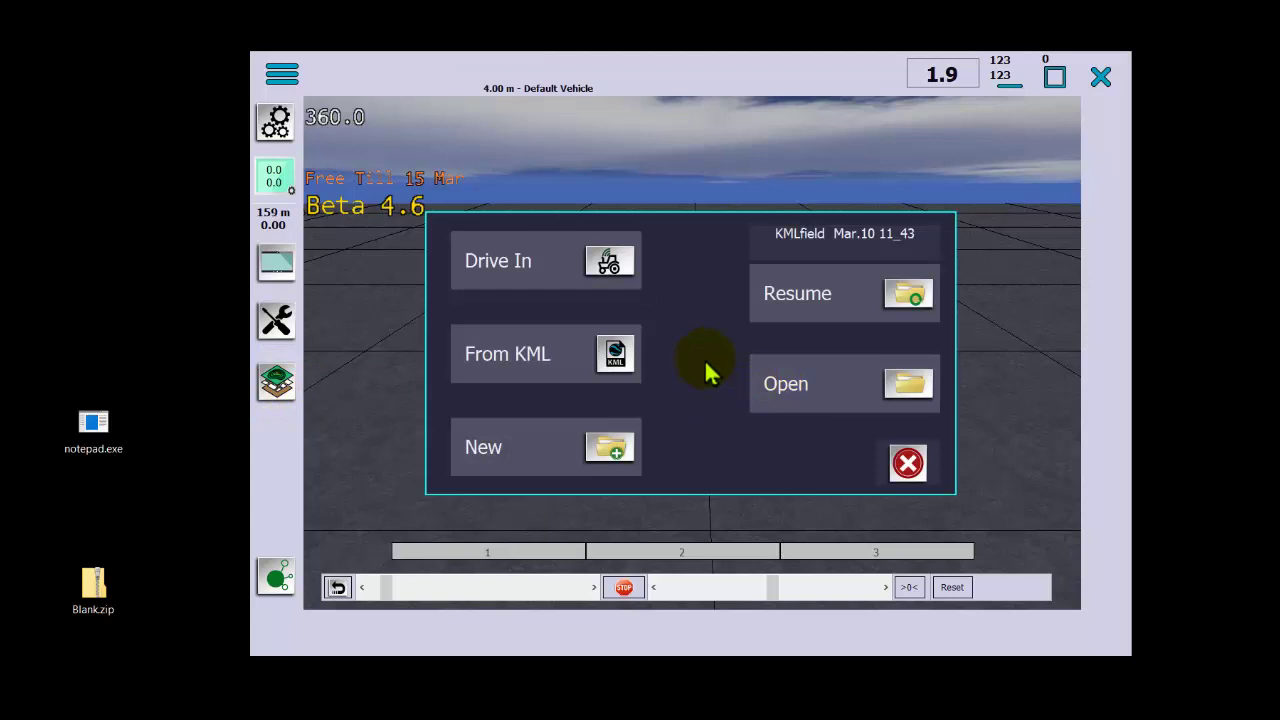
{"action": "left_click", "coordinate": [630, 285]}
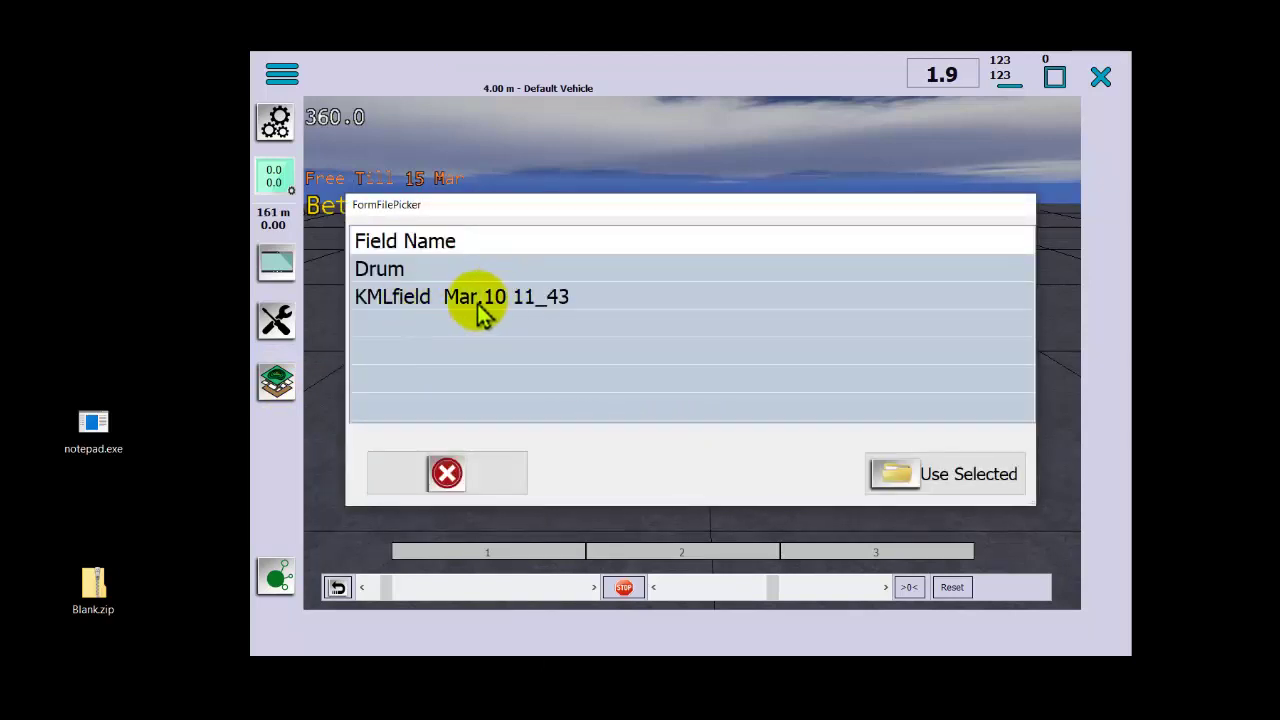
{"action": "left_click", "coordinate": [421, 302]}
{"action": "left_click", "coordinate": [403, 278]}
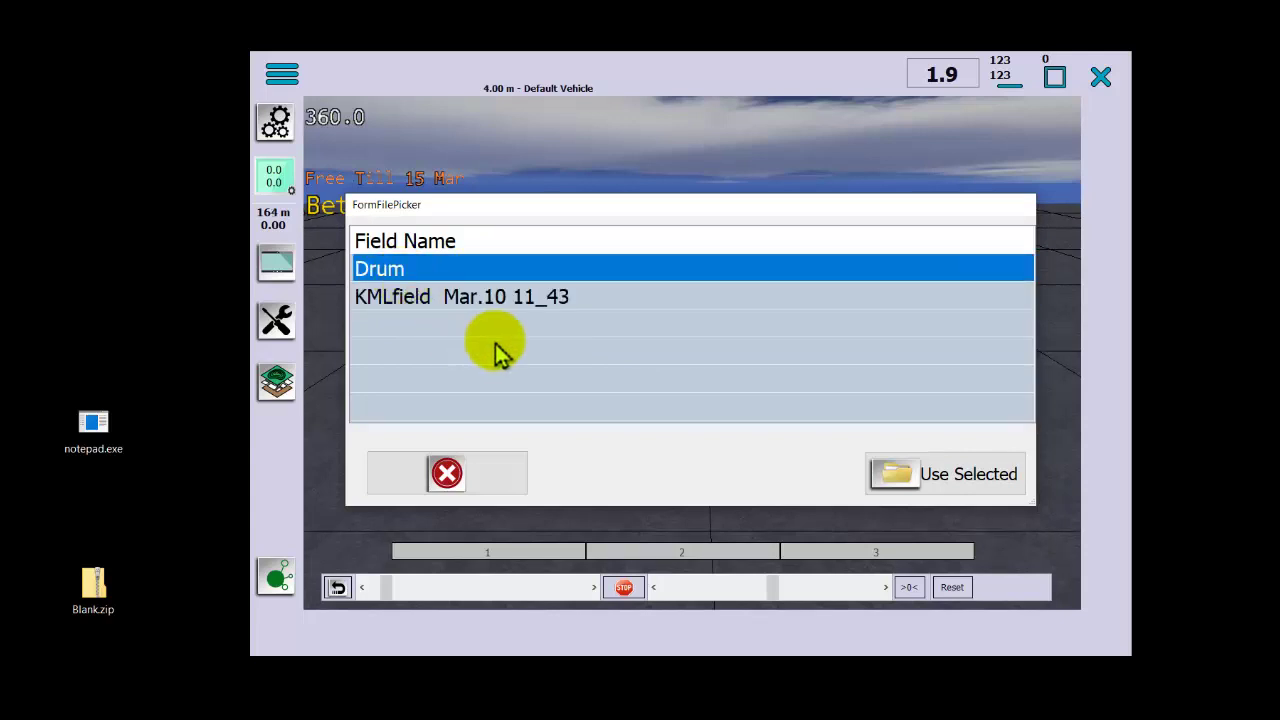
{"action": "left_click", "coordinate": [452, 470]}
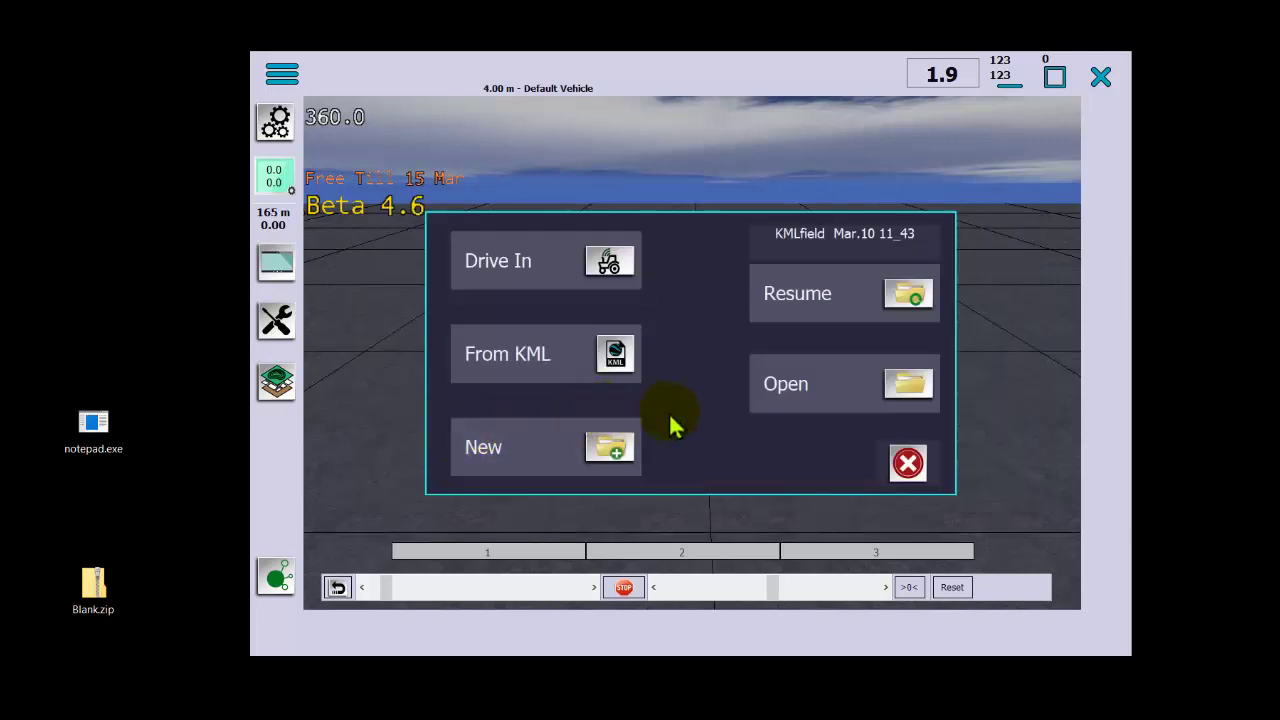
Open the existing field house Feb.23 22_01 from the list of saved fields.
{"action": "left_click", "coordinate": [840, 390]}
{"action": "left_click", "coordinate": [458, 291]}
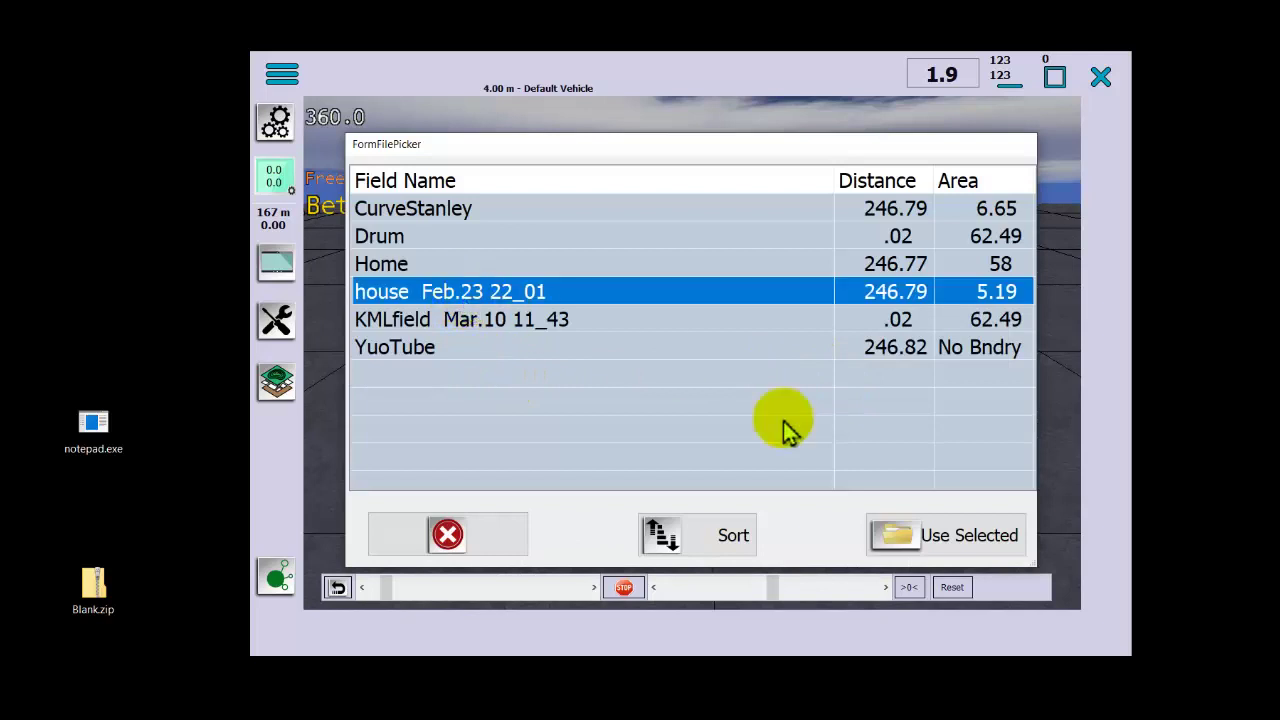
{"action": "left_click", "coordinate": [968, 545]}
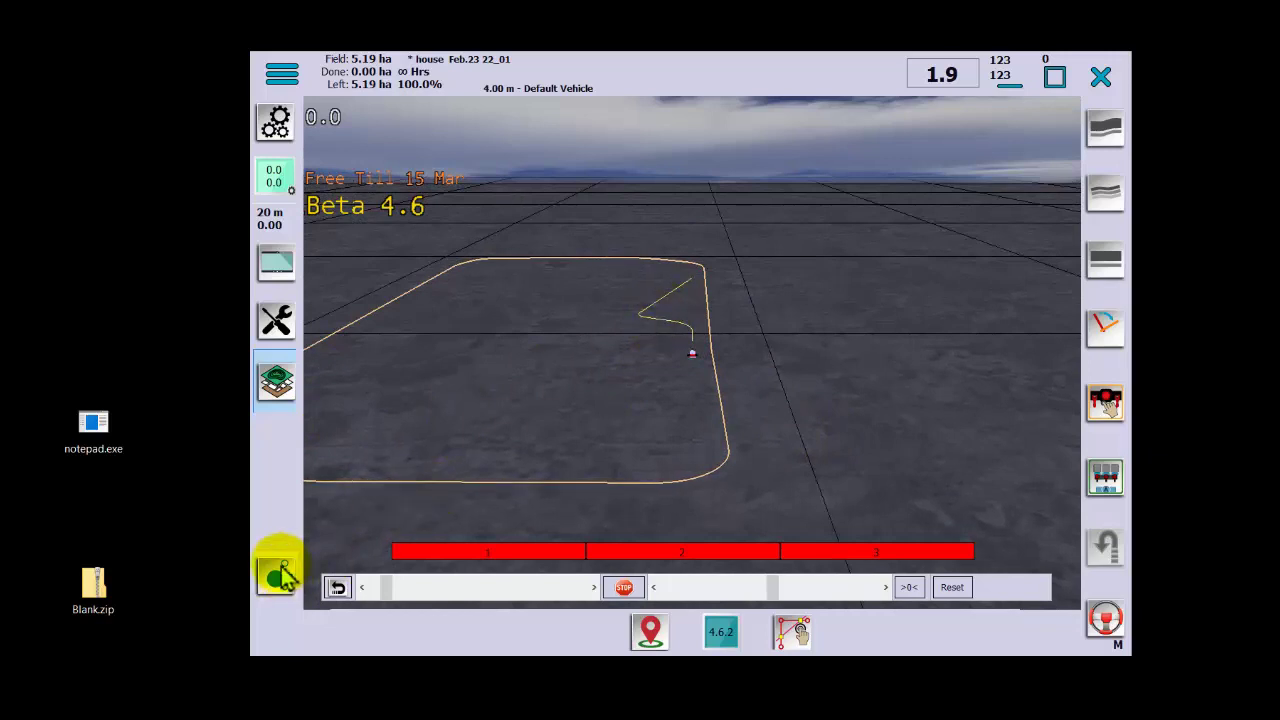
Show the Recorded Path controls and play back the field's existing recorded path.
{"action": "left_click", "coordinate": [276, 400]}
{"action": "left_click", "coordinate": [290, 690]}
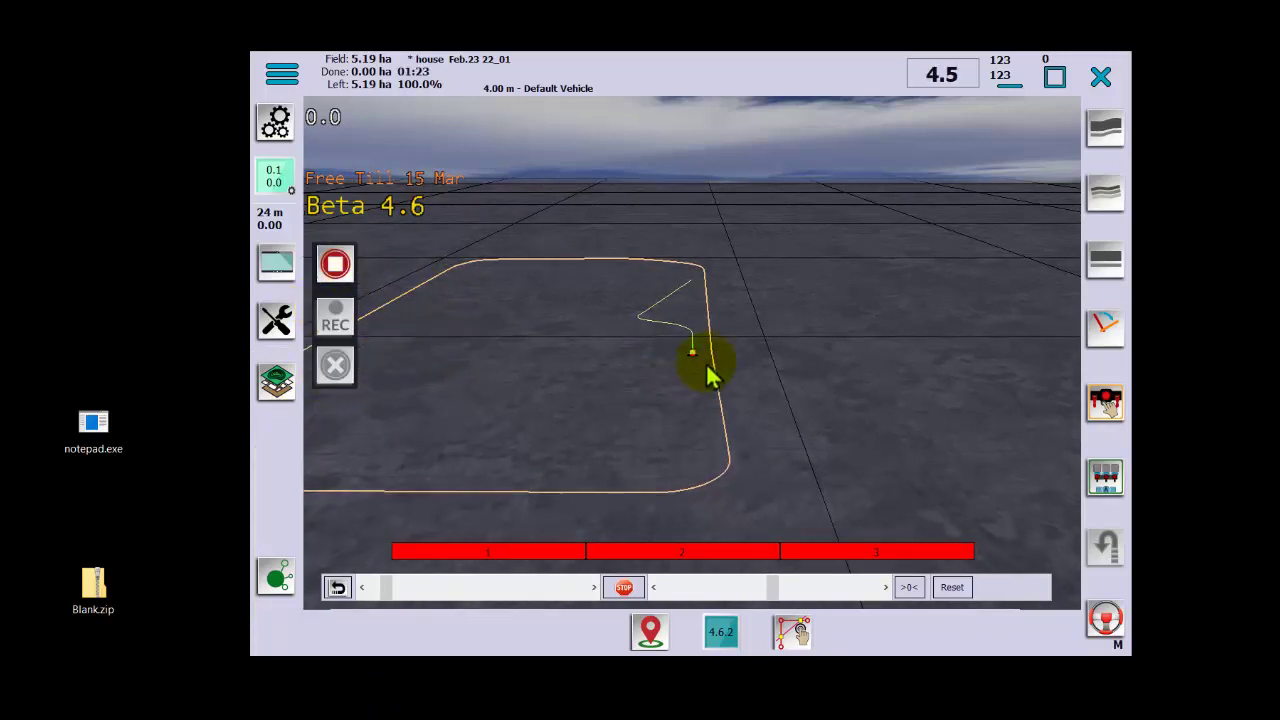
{"action": "scroll", "coordinate": [714, 376], "scroll_direction": "up", "scroll_amount": 12}
{"action": "scroll", "coordinate": [724, 384], "scroll_direction": "down", "scroll_amount": 3}
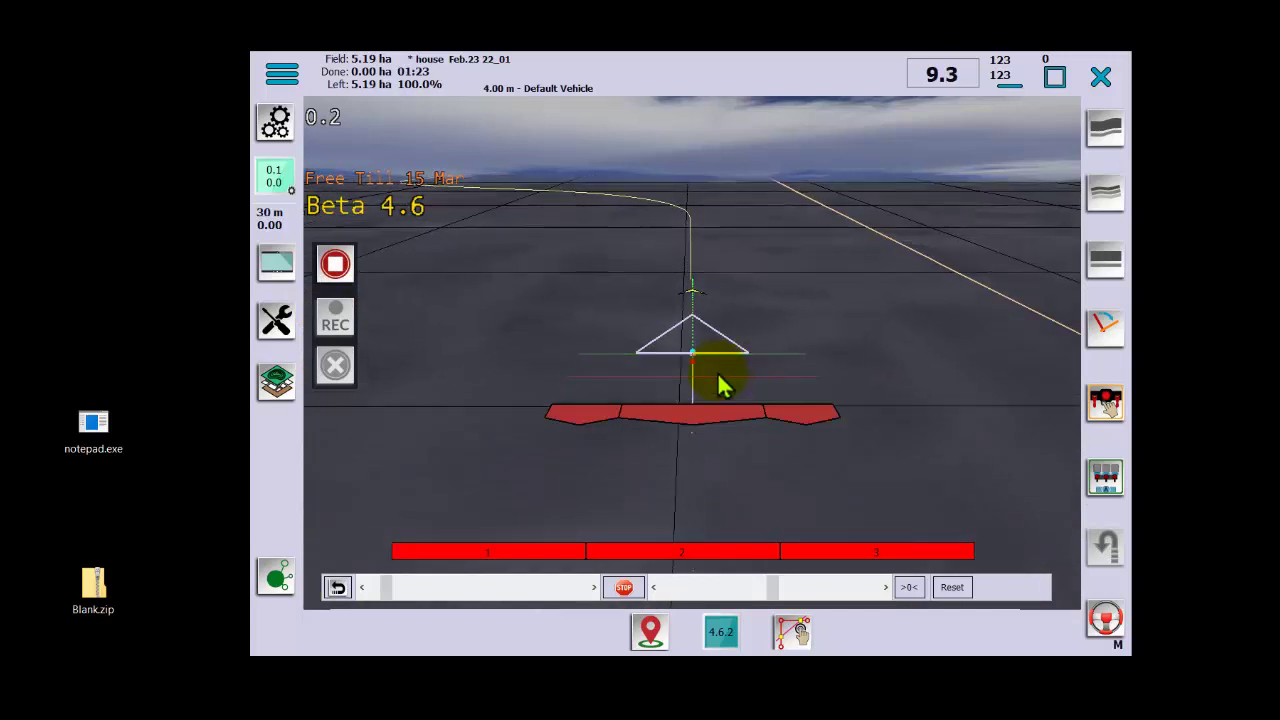
{"action": "scroll", "coordinate": [724, 384], "scroll_direction": "down", "scroll_amount": 3}
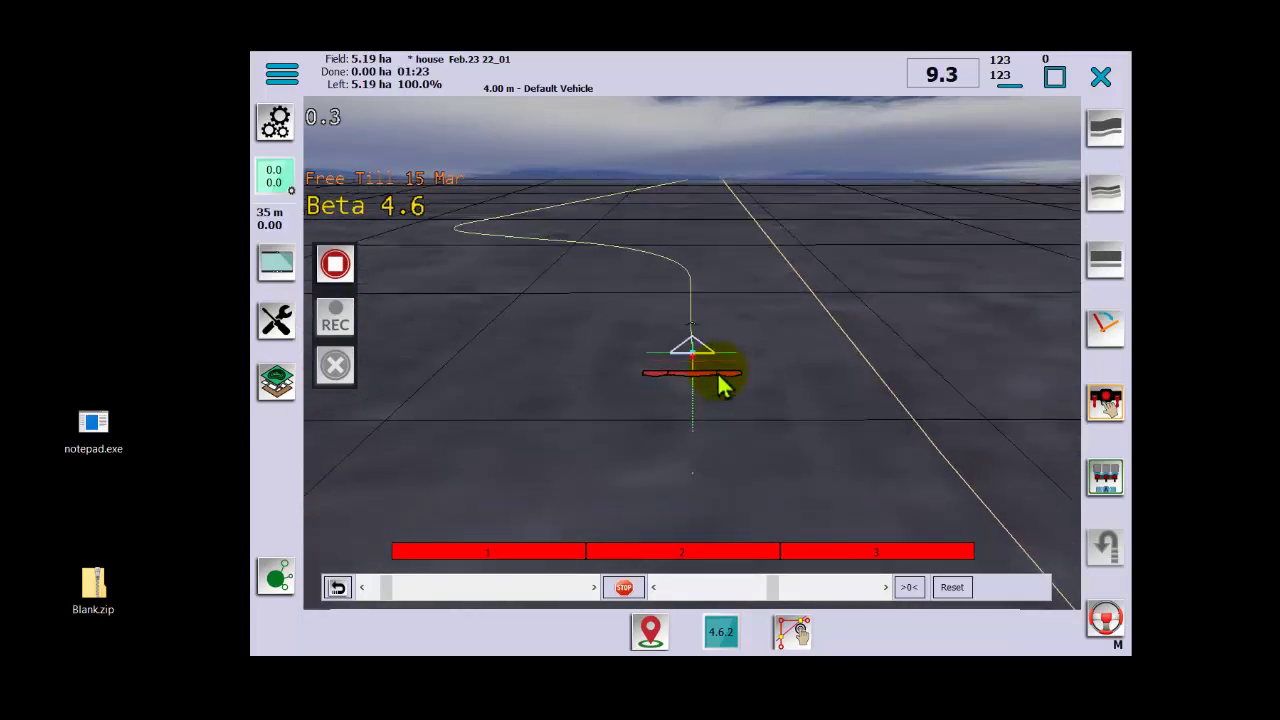
{"action": "scroll", "coordinate": [724, 384], "scroll_direction": "down", "scroll_amount": 2}
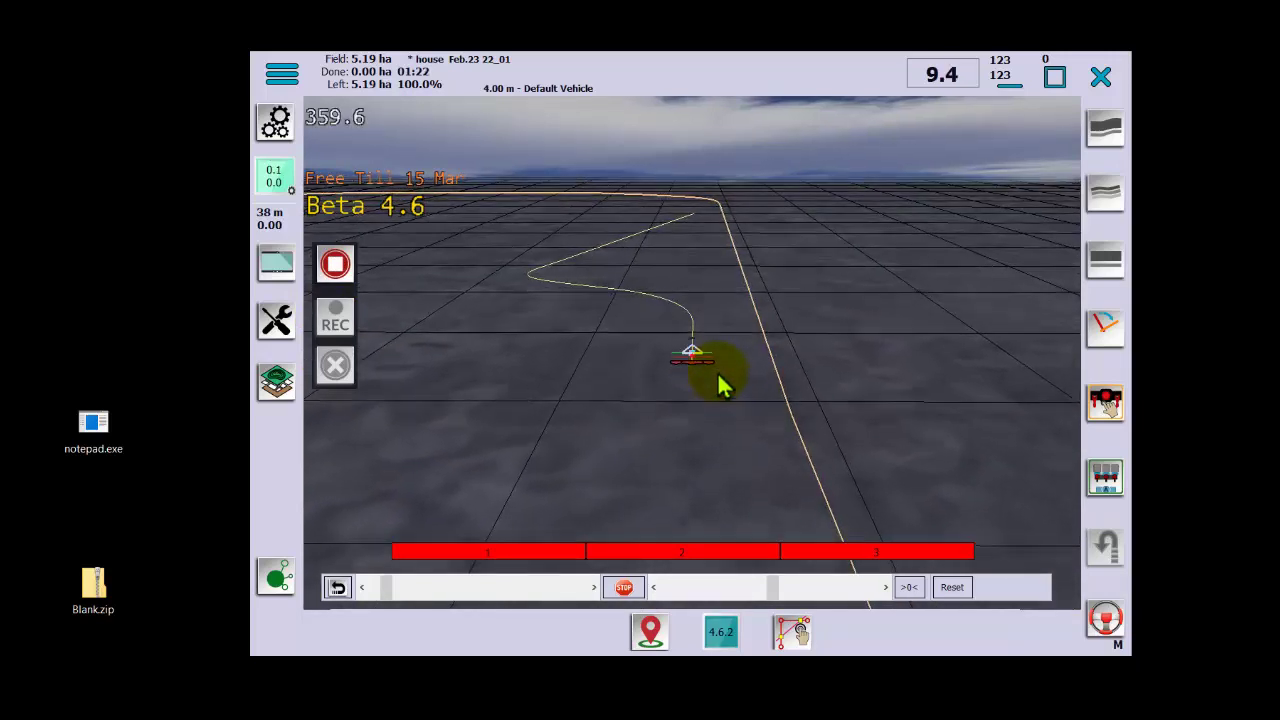
{"action": "scroll", "coordinate": [724, 384], "scroll_direction": "down", "scroll_amount": 4}
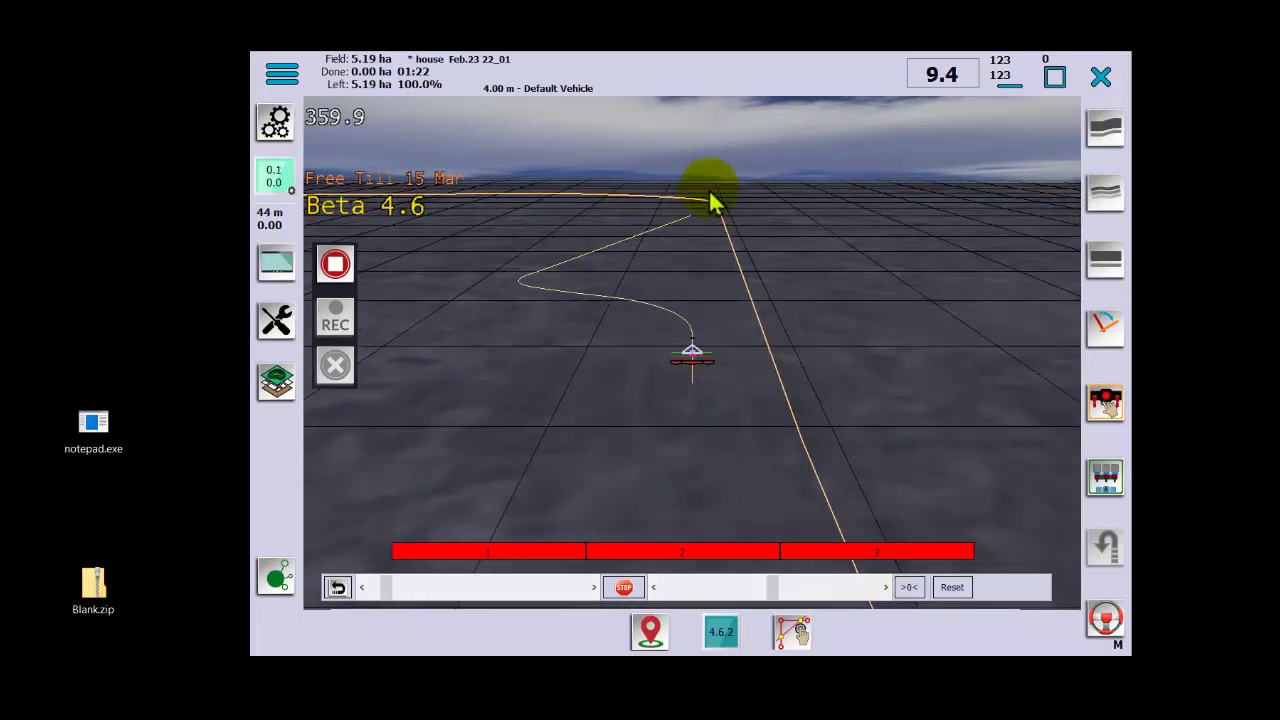
{"action": "scroll", "coordinate": [710, 205], "scroll_direction": "down", "scroll_amount": 3}
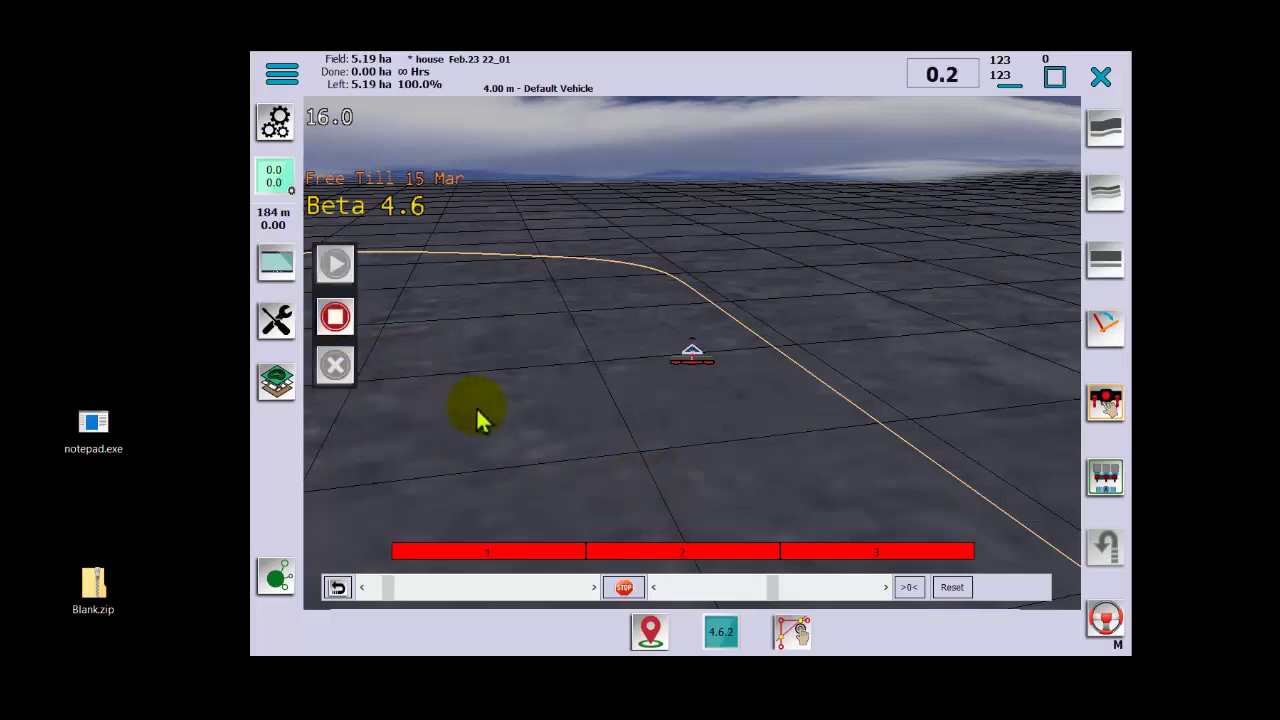
Record a new path by driving the simulated vehicle forward, steering left to -20 and back to 0, and stop recording.
{"action": "key", "text": "Up"}
{"action": "key", "text": "Up"}
{"action": "key", "text": "Up"}
{"action": "key", "text": "Up"}
{"action": "key", "text": "Up"}
{"action": "key", "text": "Up"}
{"action": "key", "text": "Up"}
{"action": "key", "text": "Up"}
{"action": "key", "text": "Up"}
{"action": "key", "text": "Up"}
{"action": "key", "text": "Left"}
{"action": "key", "text": "Left"}
{"action": "key", "text": "Left"}
{"action": "key", "text": "Left"}
{"action": "key", "text": "Left"}
{"action": "key", "text": "Left"}
{"action": "key", "text": "Left"}
{"action": "key", "text": "Left"}
{"action": "key", "text": "Left"}
{"action": "key", "text": "Left"}
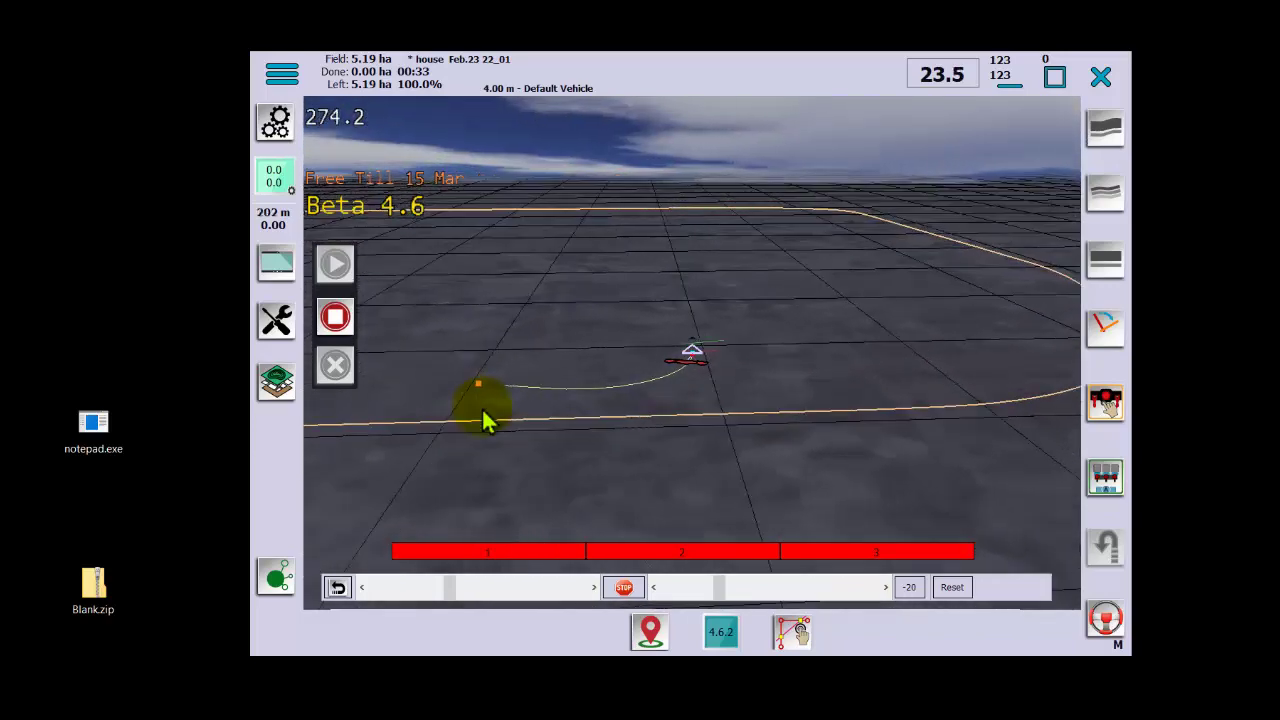
{"action": "key", "text": "Right"}
{"action": "key", "text": "Right"}
{"action": "key", "text": "Right"}
{"action": "key", "text": "Right"}
{"action": "key", "text": "Right"}
{"action": "key", "text": "Right"}
{"action": "key", "text": "Right"}
{"action": "key", "text": "Right"}
{"action": "key", "text": "Right"}
{"action": "key", "text": "Right"}
{"action": "left_click", "coordinate": [335, 317]}
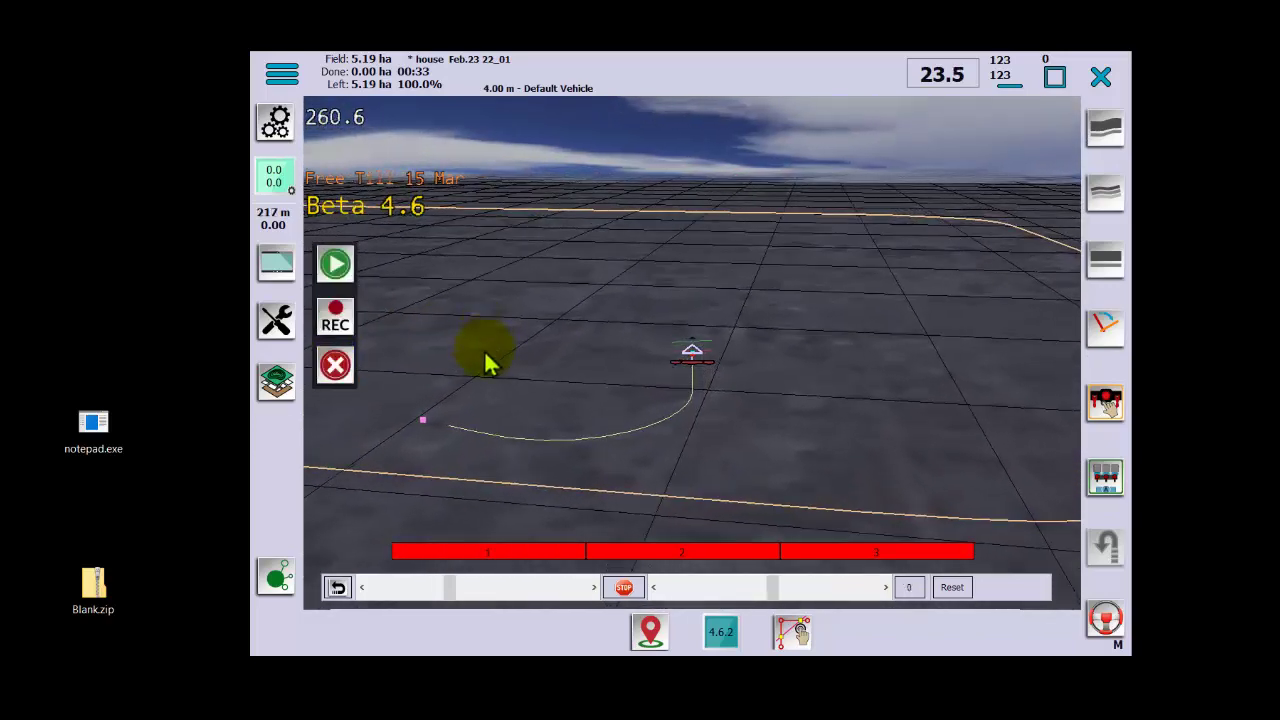
Play back the newly recorded path, stop it partway and hide the Recorded Path controls.
{"action": "left_click", "coordinate": [337, 265]}
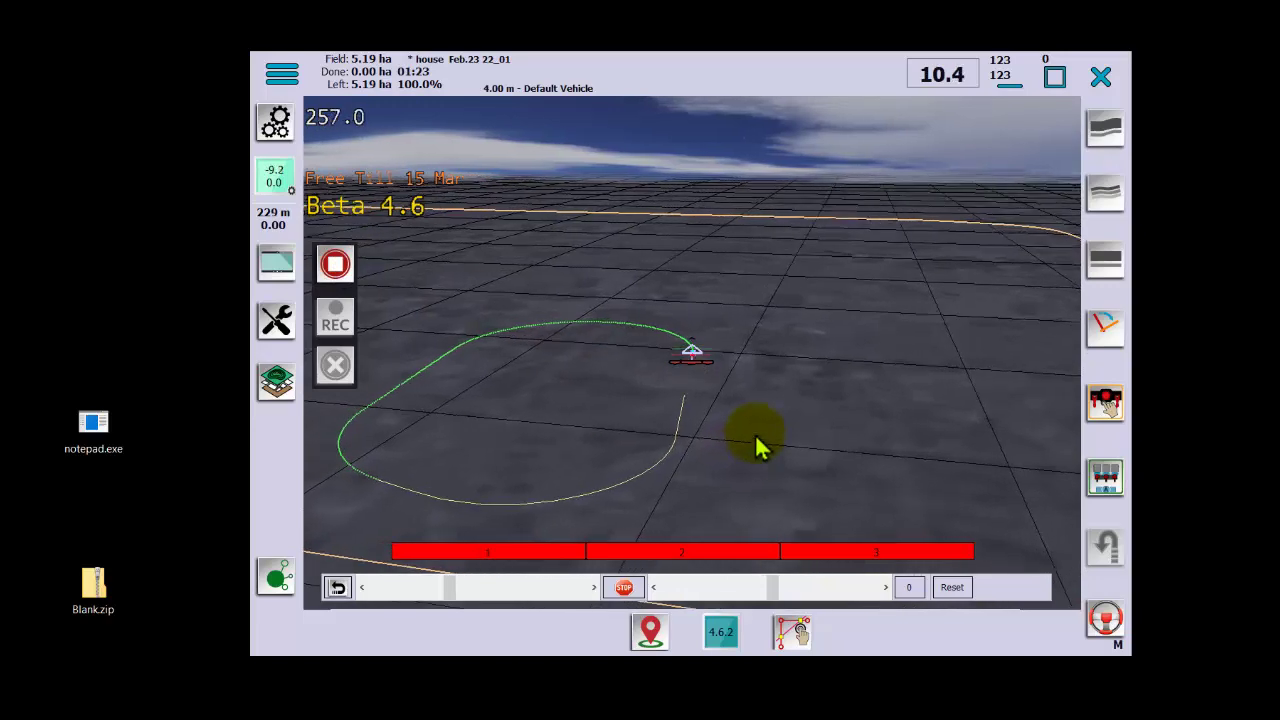
{"action": "left_click", "coordinate": [335, 264]}
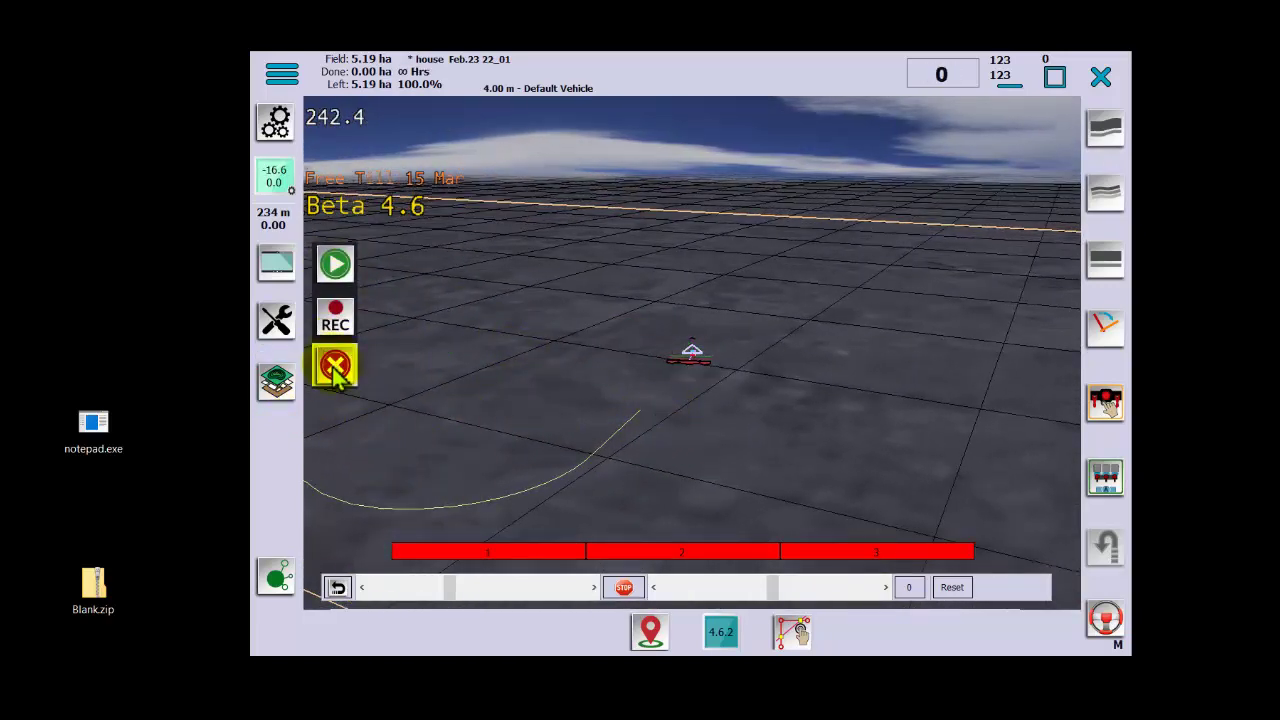
{"action": "left_click", "coordinate": [277, 380]}
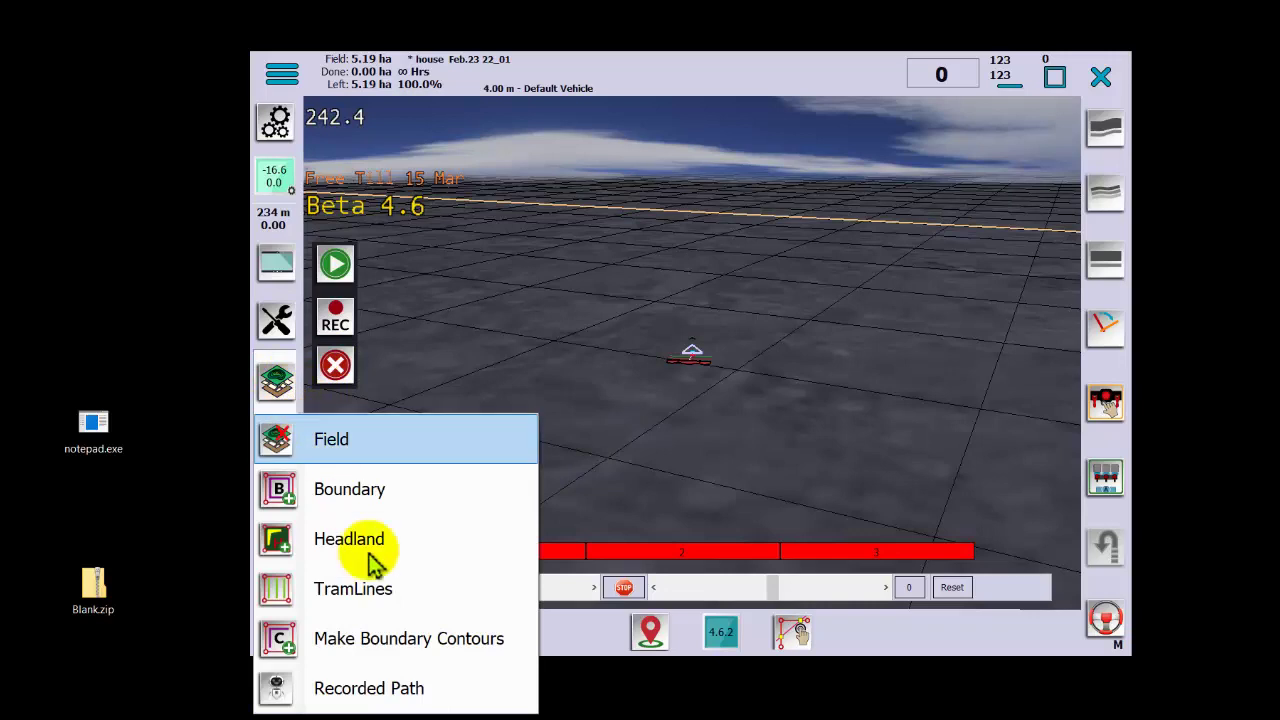
{"action": "left_click", "coordinate": [376, 694]}
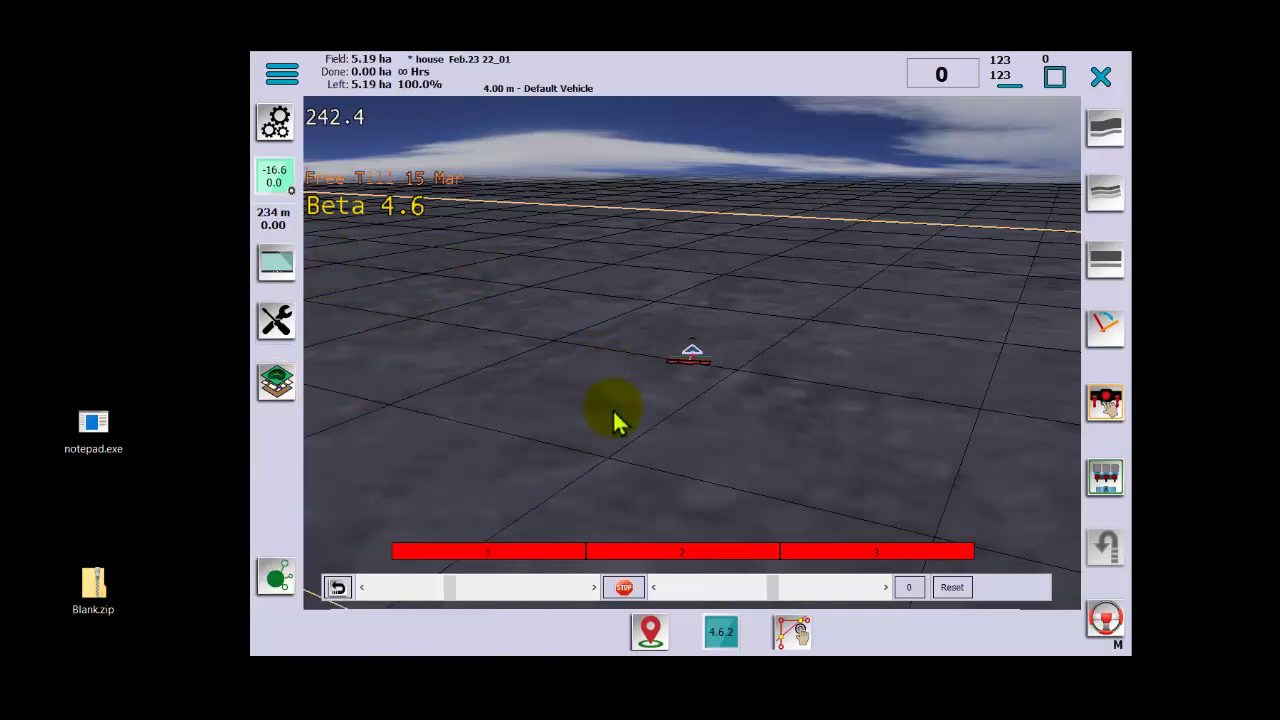
Turn on the Speedo display in the settings, choose metric units and apply the changes.
{"action": "left_click", "coordinate": [280, 125]}
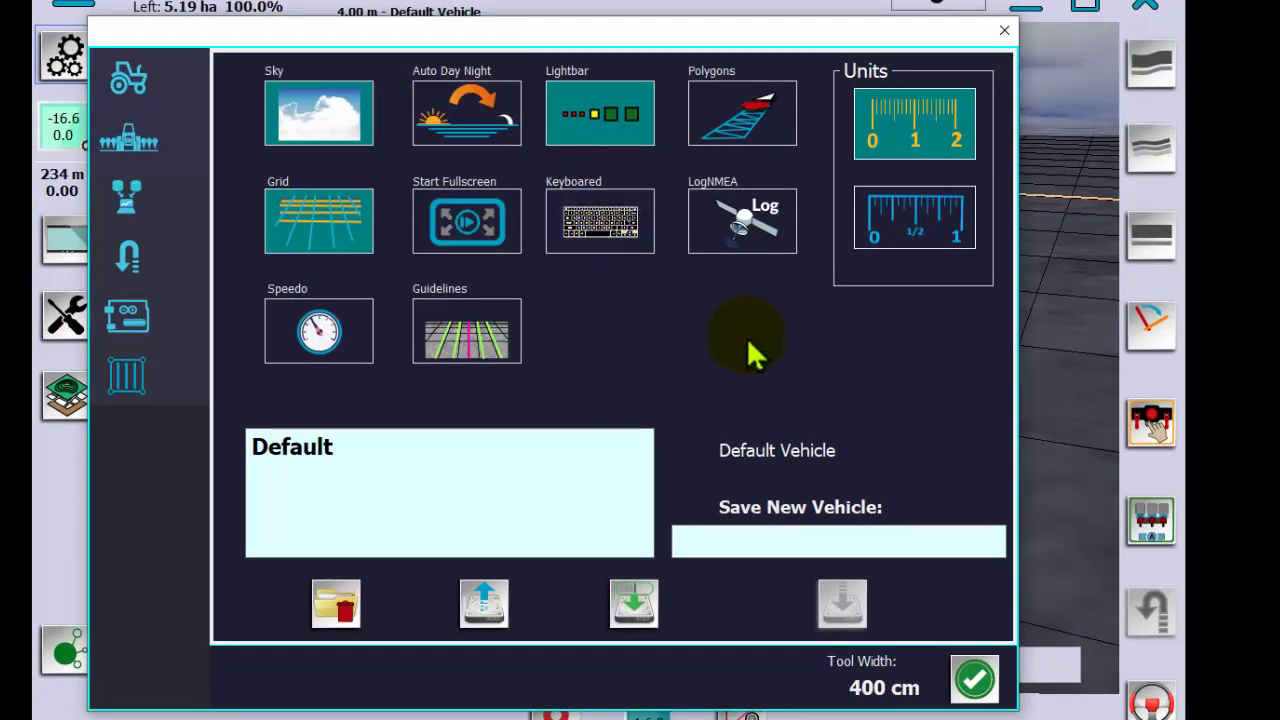
{"action": "left_click", "coordinate": [368, 356]}
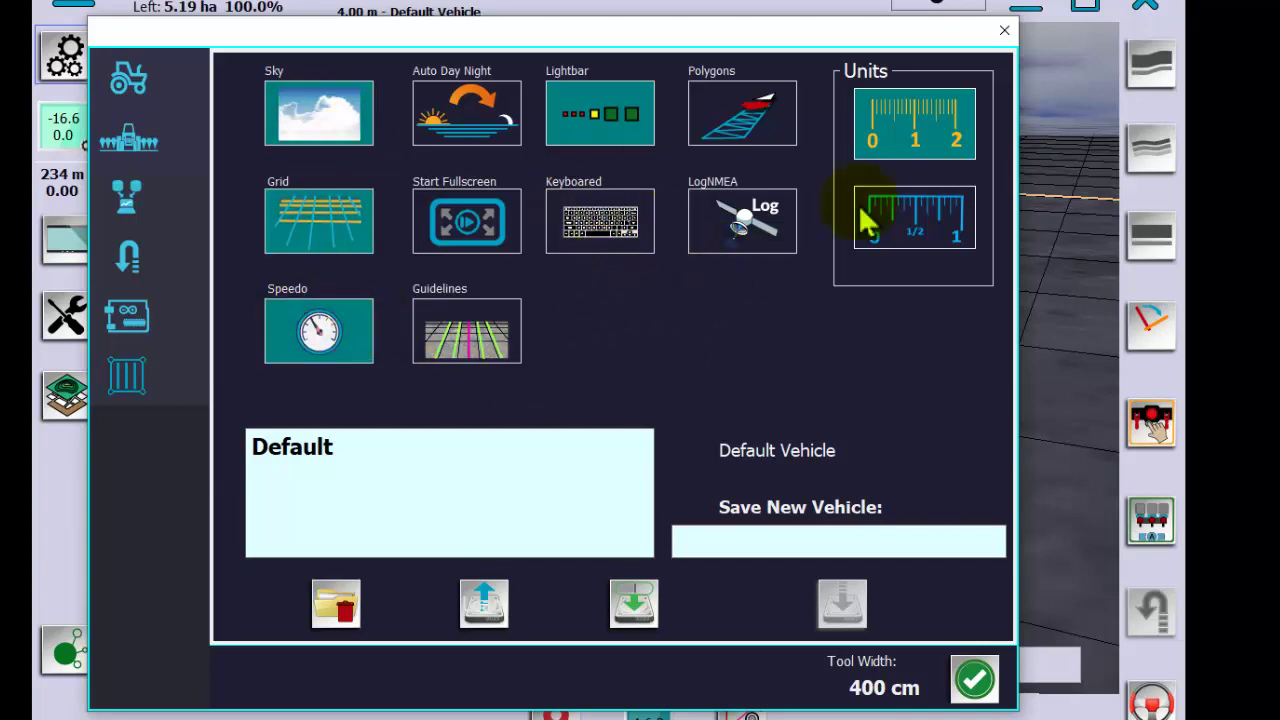
{"action": "left_click", "coordinate": [935, 143]}
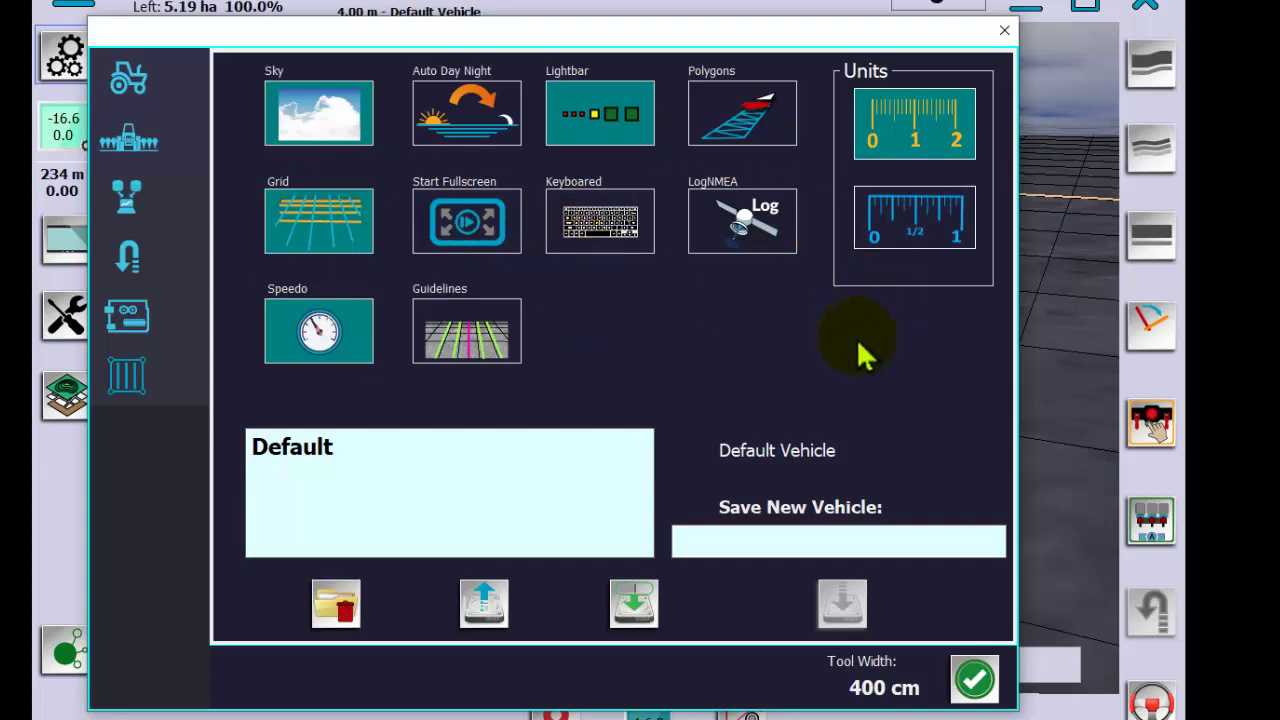
{"action": "left_click", "coordinate": [974, 679]}
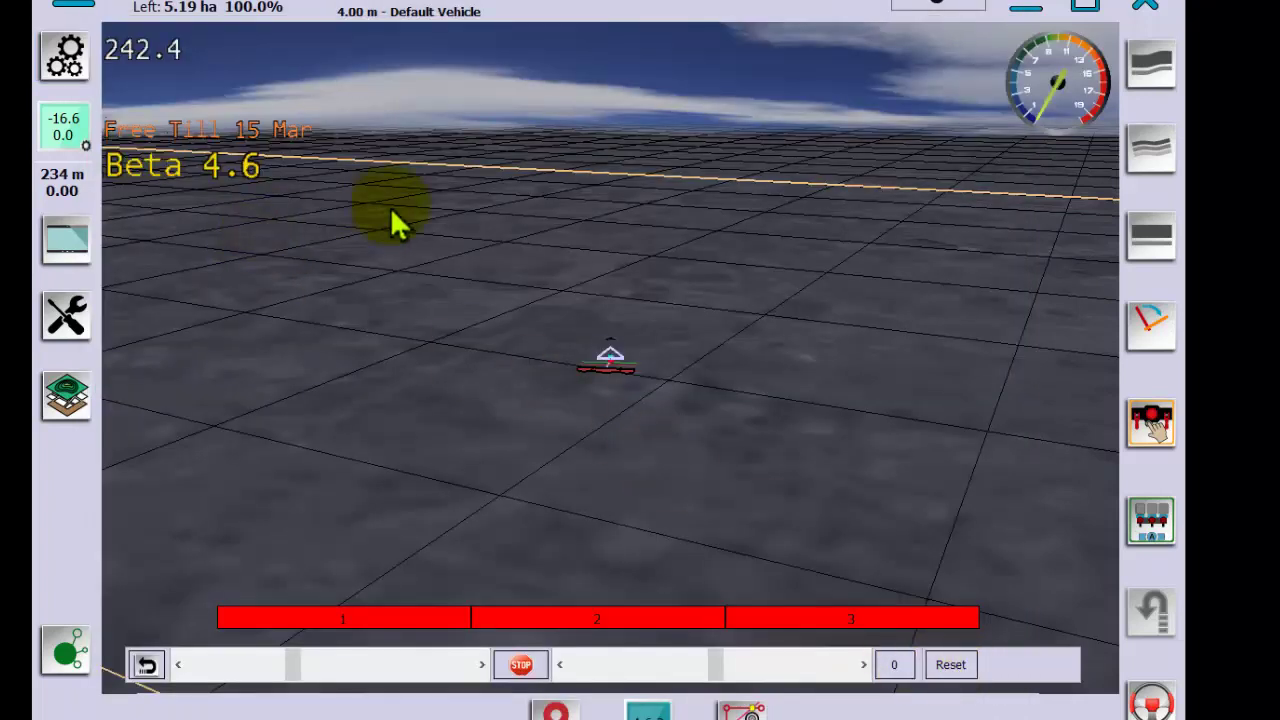
Save the current setup as a new vehicle named Test, then save the current settings over that Test entry.
{"action": "left_click", "coordinate": [64, 60]}
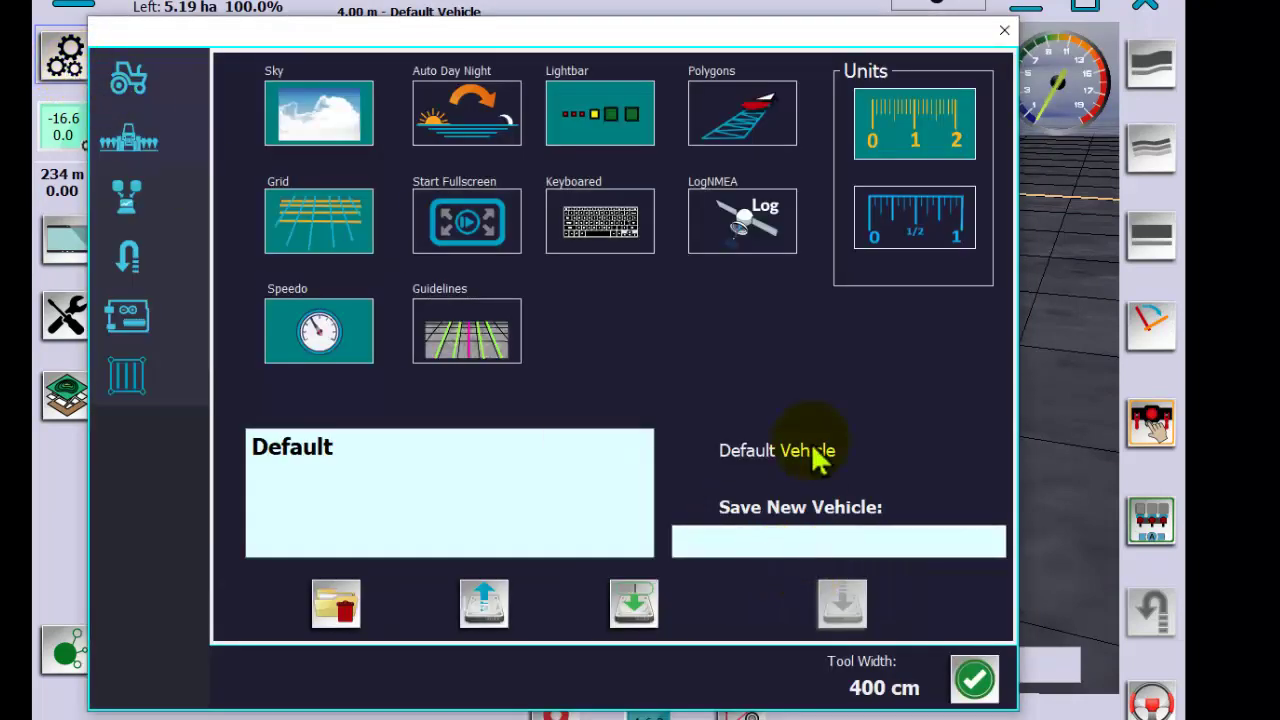
{"action": "left_click", "coordinate": [812, 540]}
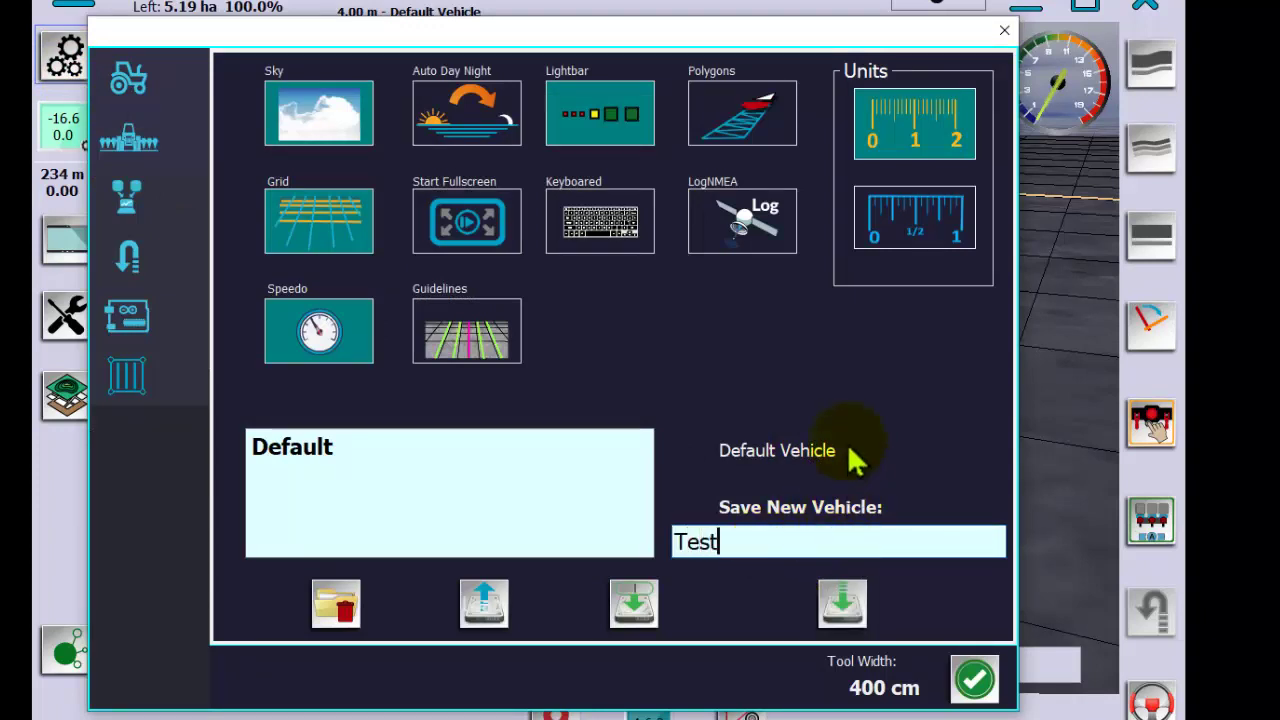
{"action": "left_click", "coordinate": [848, 603]}
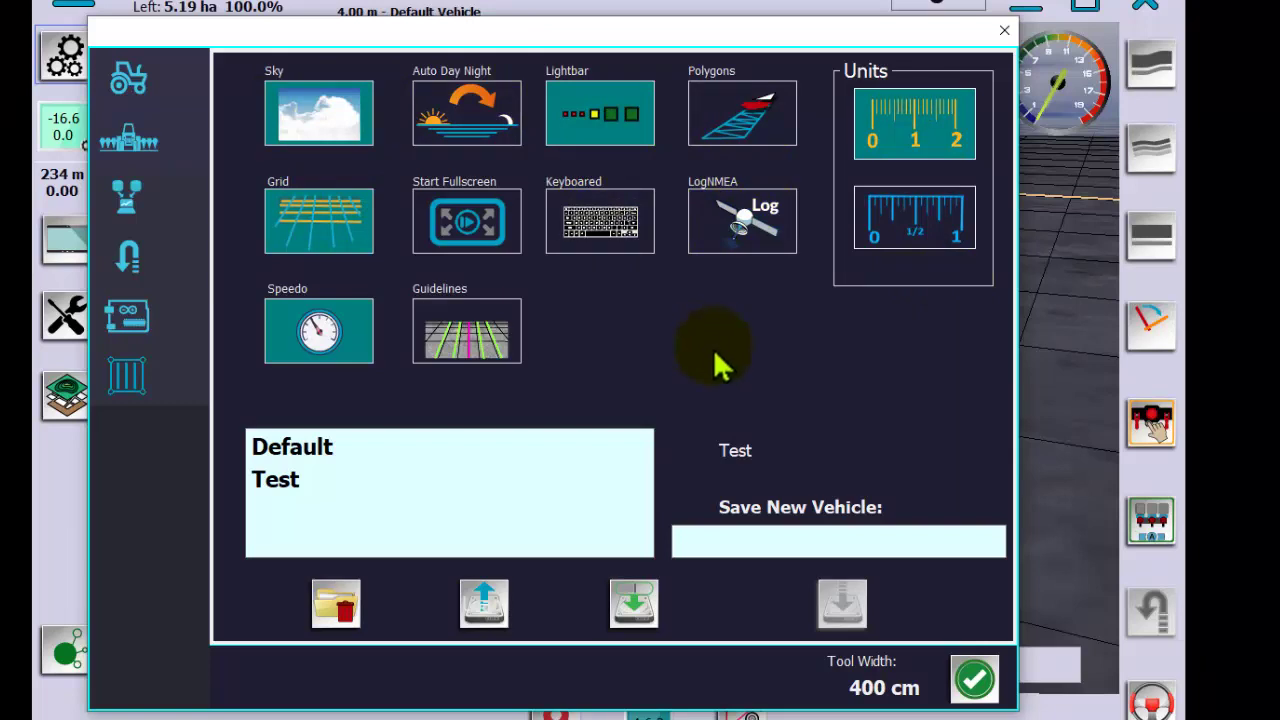
{"action": "left_click", "coordinate": [318, 490]}
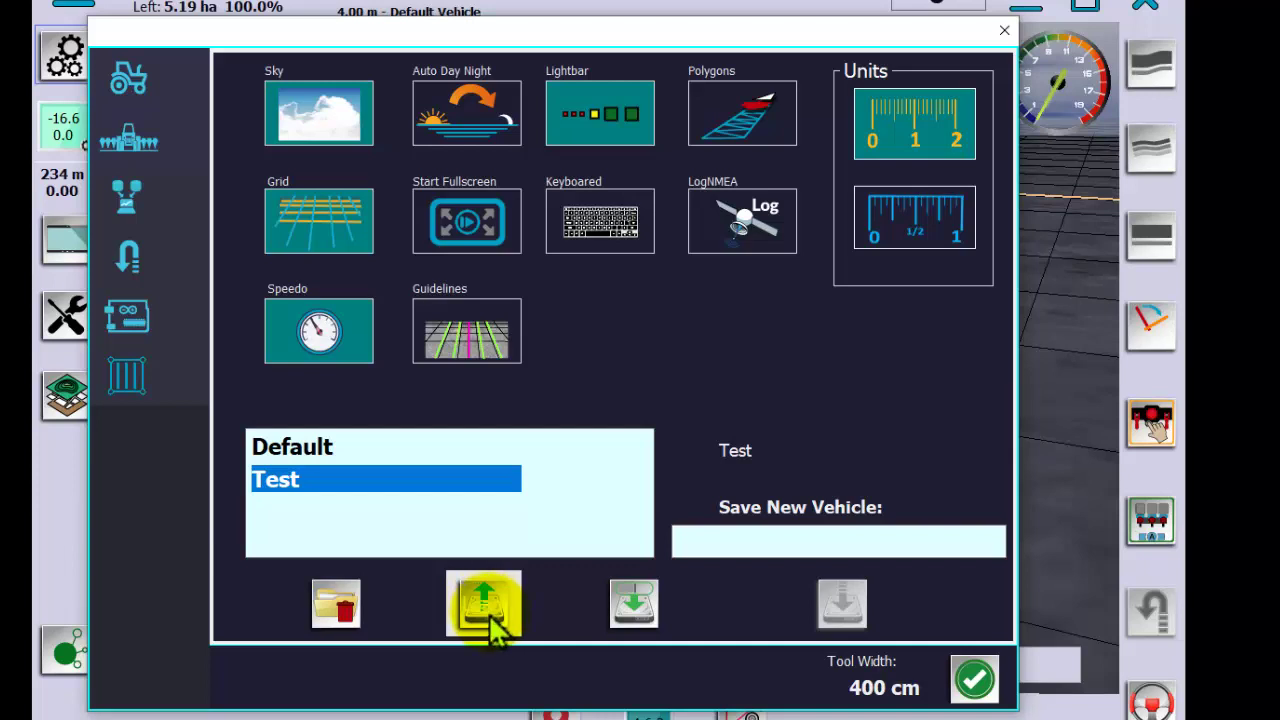
{"action": "left_click", "coordinate": [638, 620]}
Look through the main settings categories: vehicle type, tool, U-turn, steer module, tramlines and GPS position source.
{"action": "left_click", "coordinate": [126, 82]}
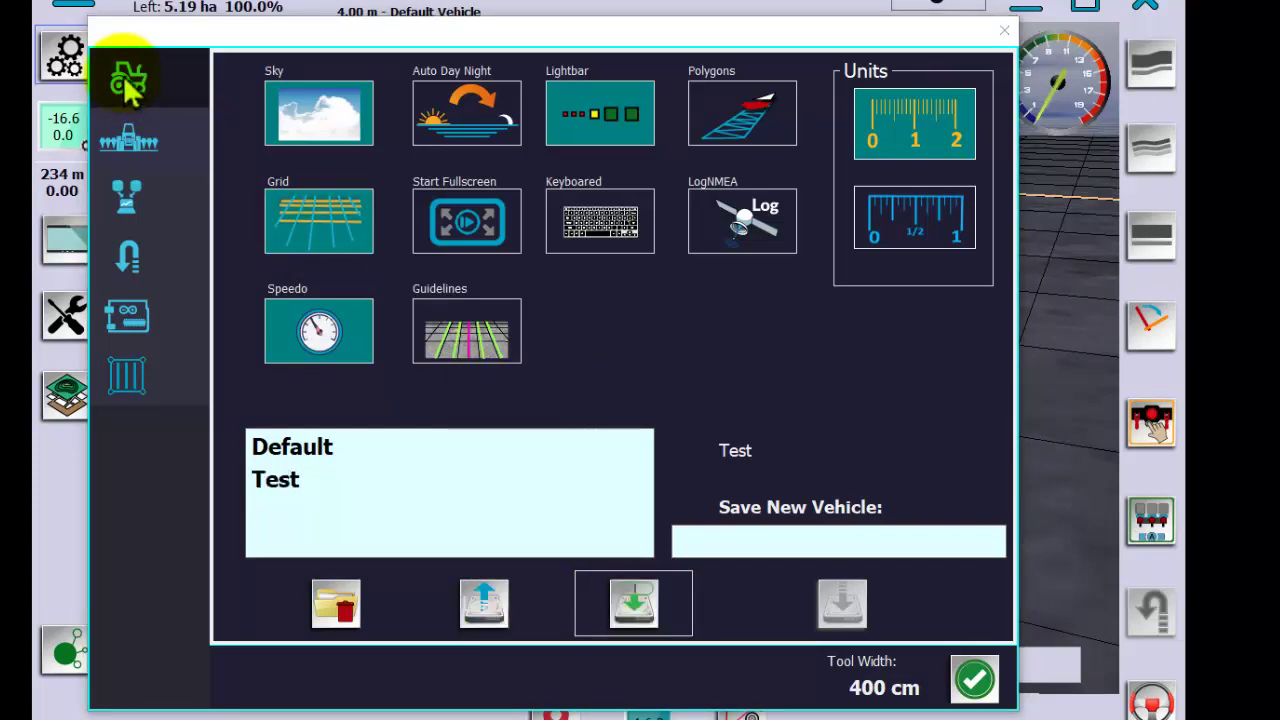
{"action": "left_click", "coordinate": [130, 345]}
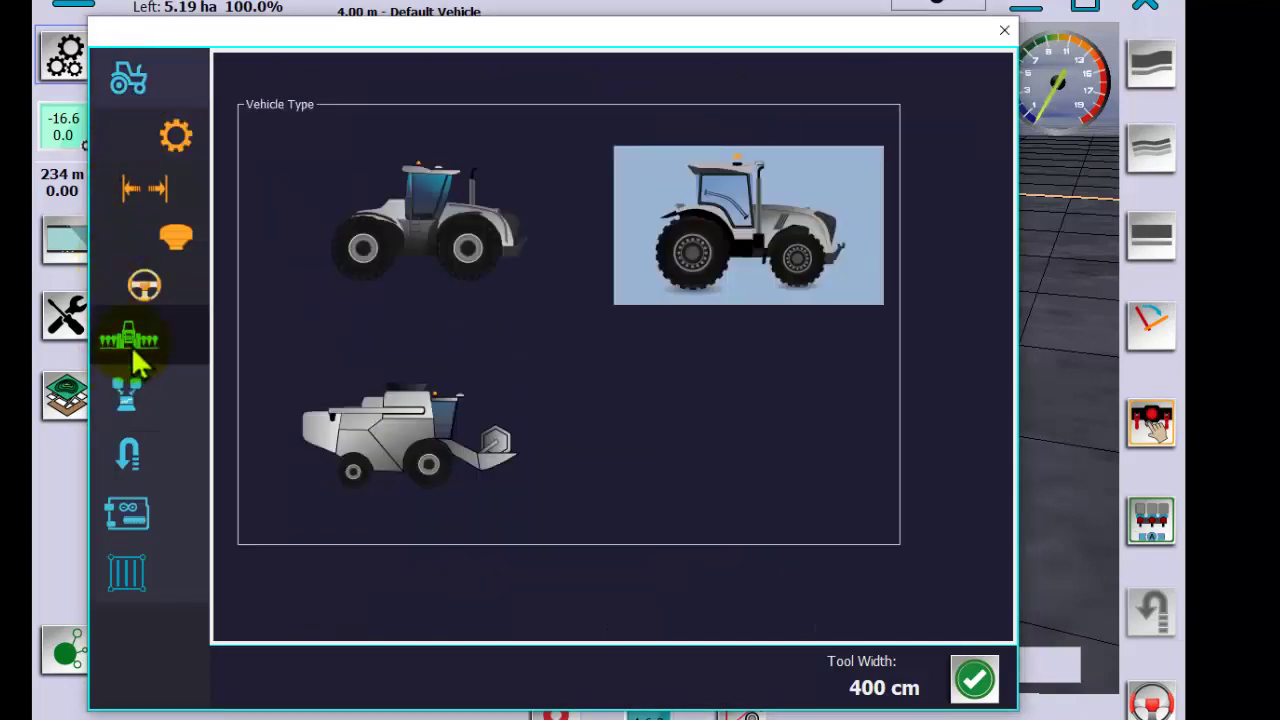
{"action": "left_click", "coordinate": [130, 428]}
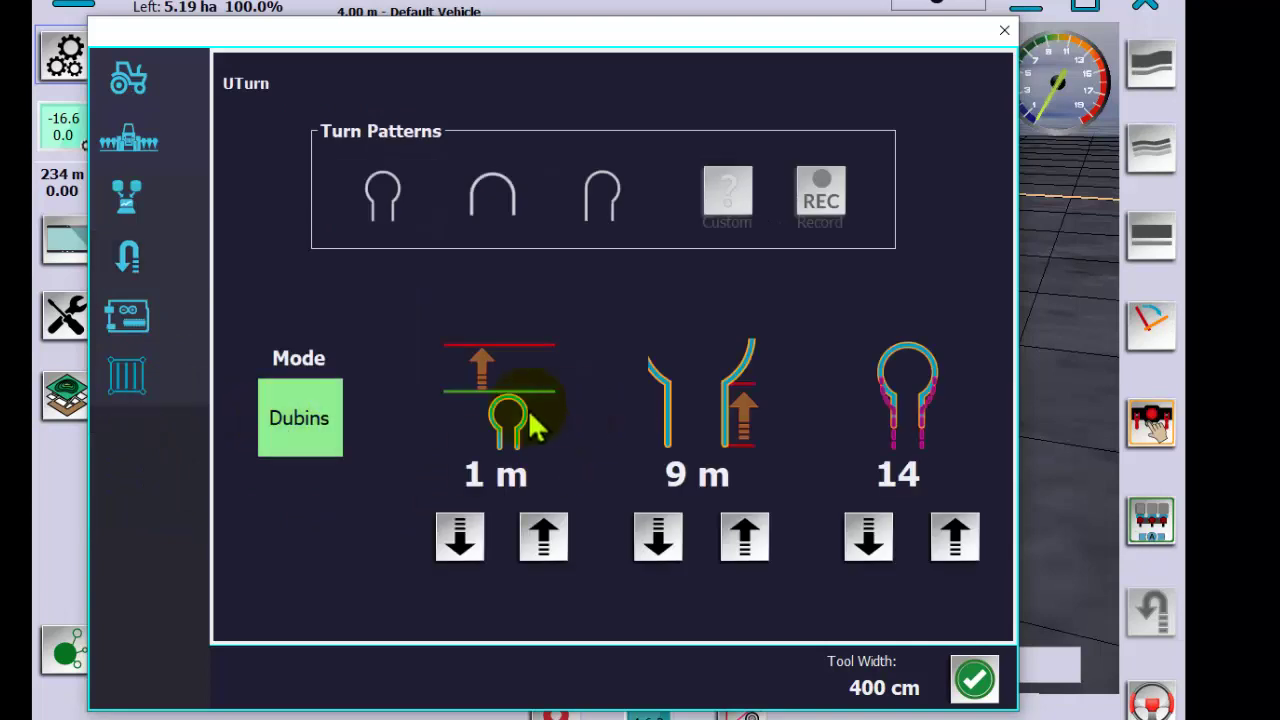
{"action": "left_click", "coordinate": [132, 328]}
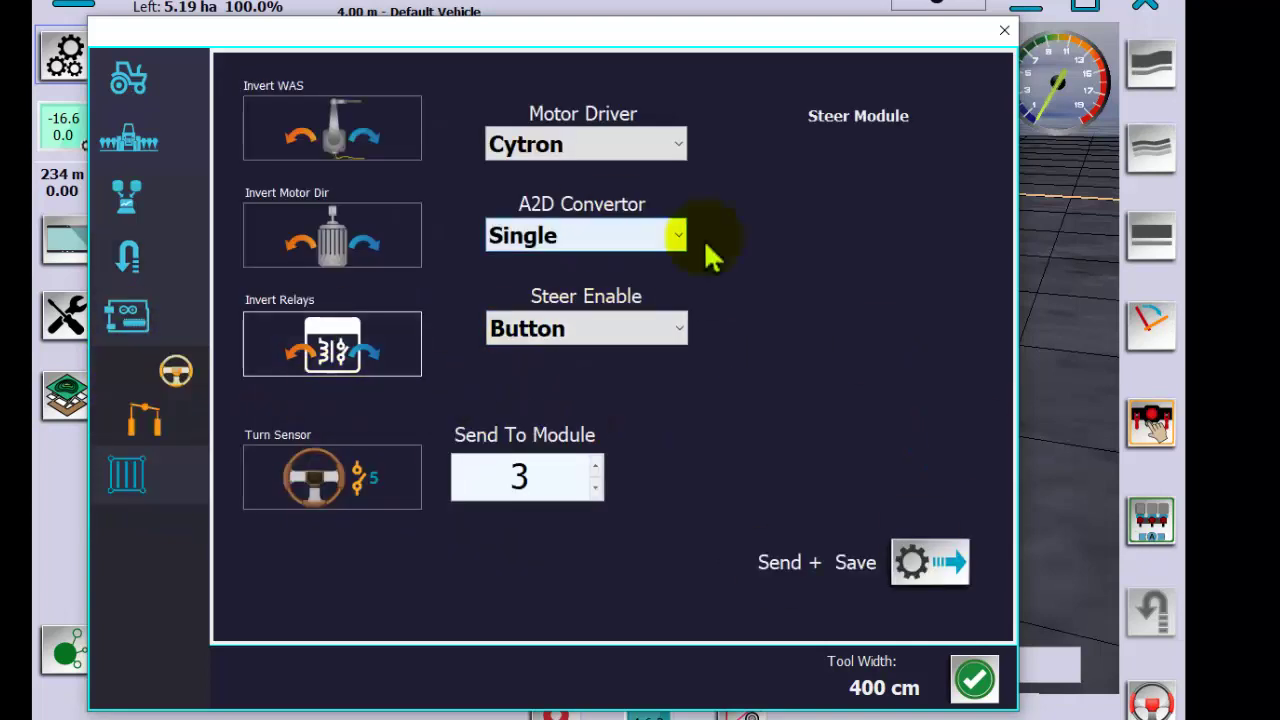
{"action": "left_click", "coordinate": [120, 468]}
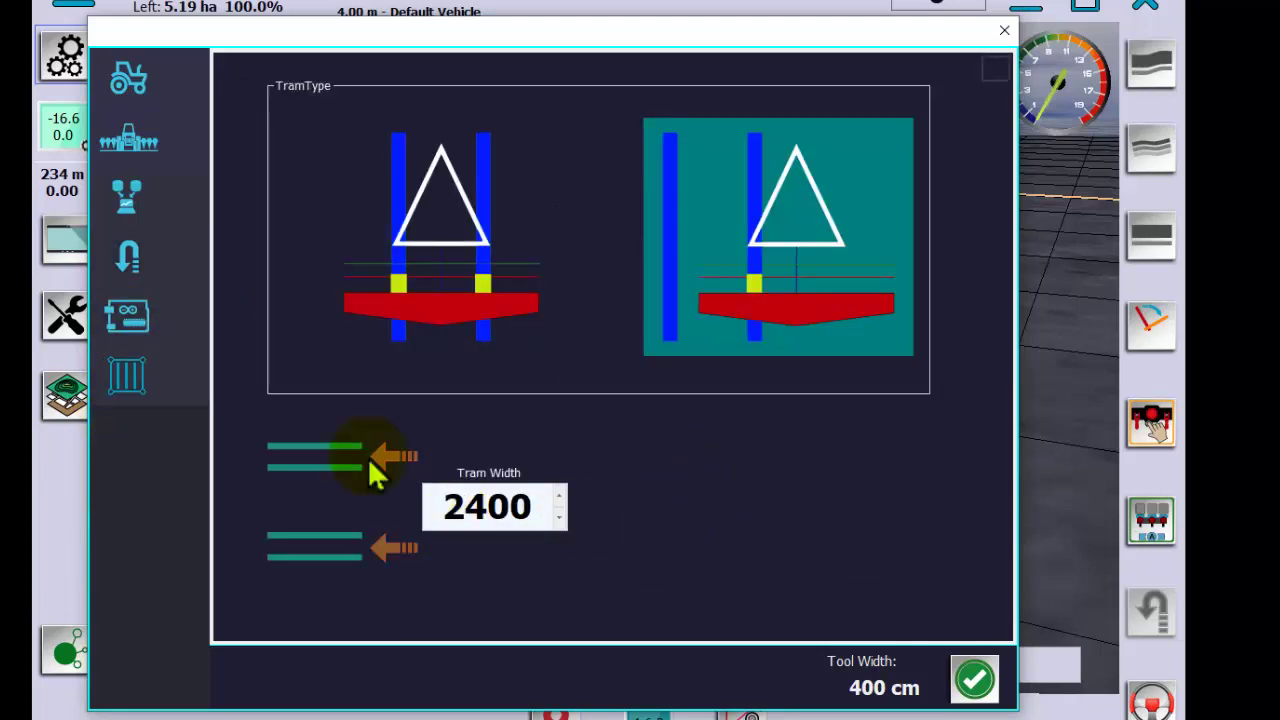
{"action": "left_click", "coordinate": [134, 332]}
{"action": "left_click", "coordinate": [134, 272]}
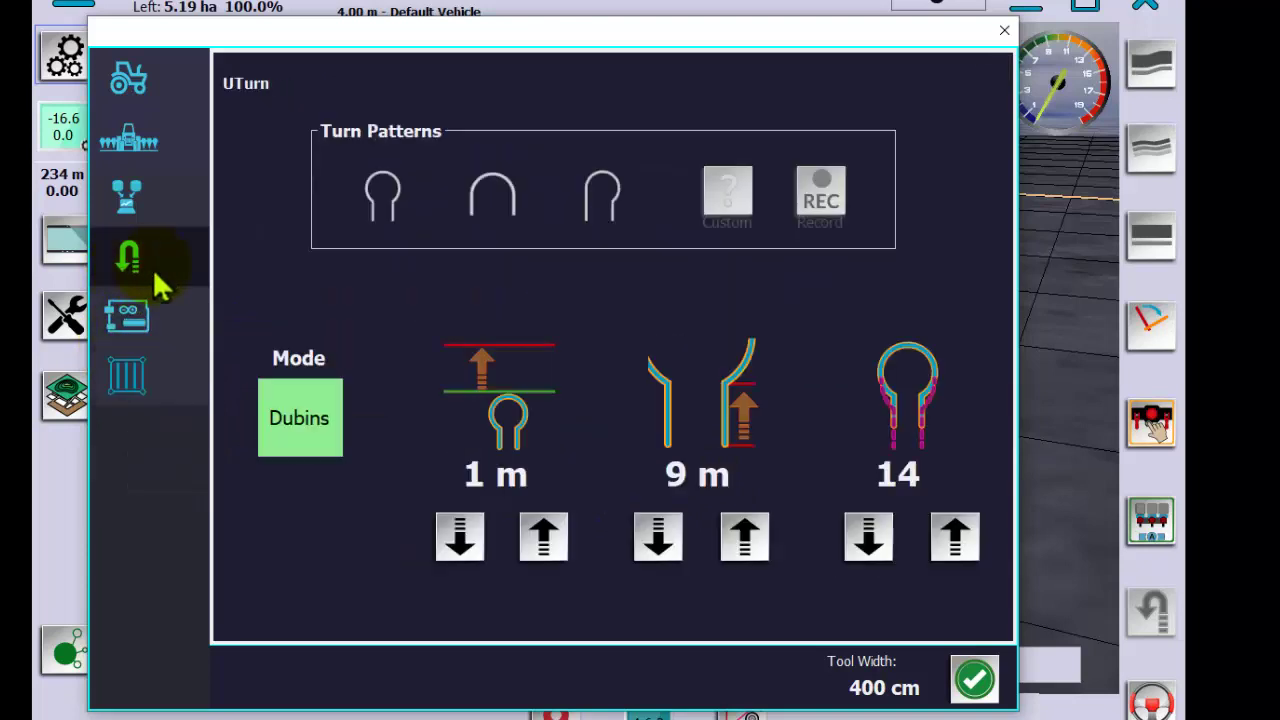
{"action": "left_click", "coordinate": [147, 205]}
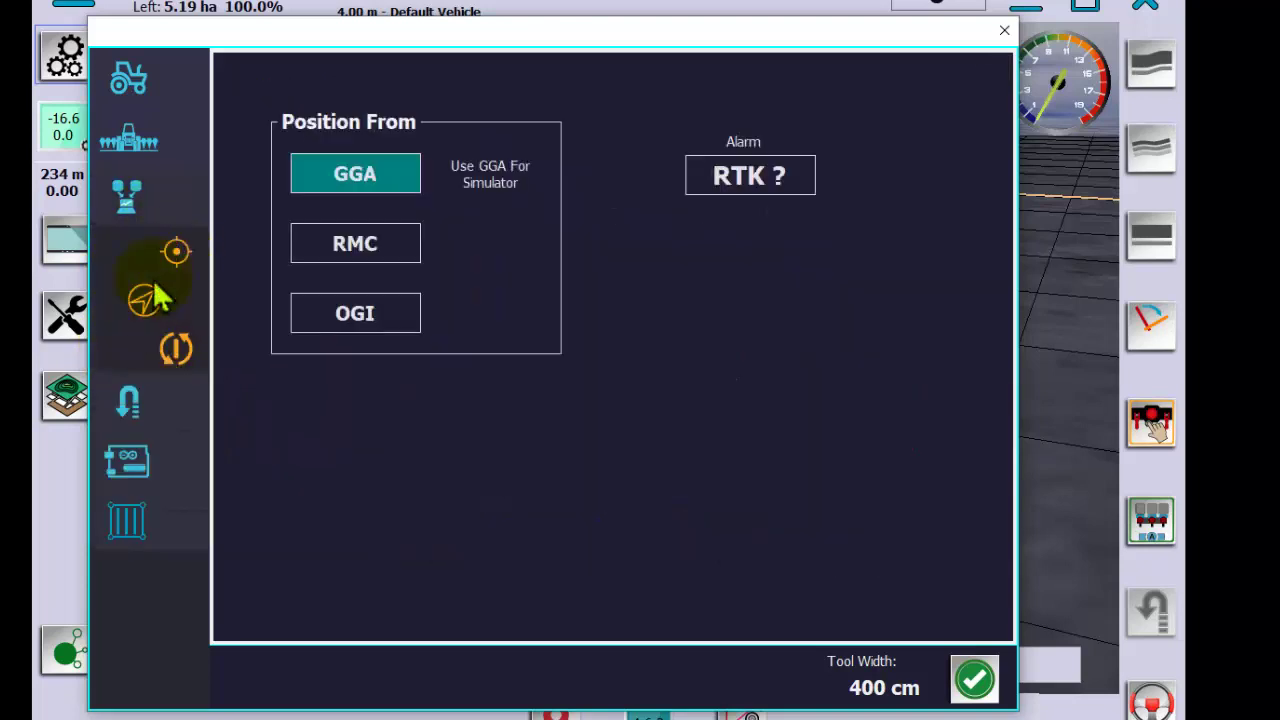
Examine the vehicle type, wheelbase, antenna and guidance settings, followed by the tool's attachment style and hitch distances.
{"action": "left_click", "coordinate": [128, 84]}
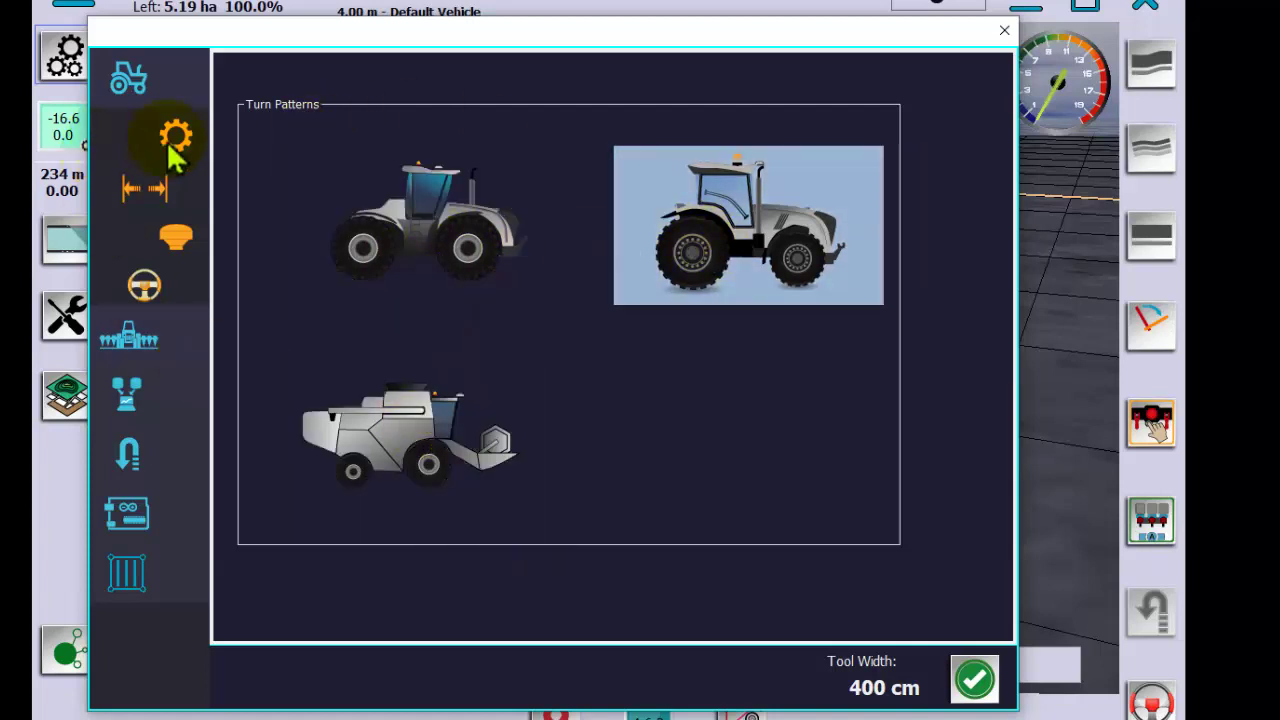
{"action": "left_click", "coordinate": [140, 193]}
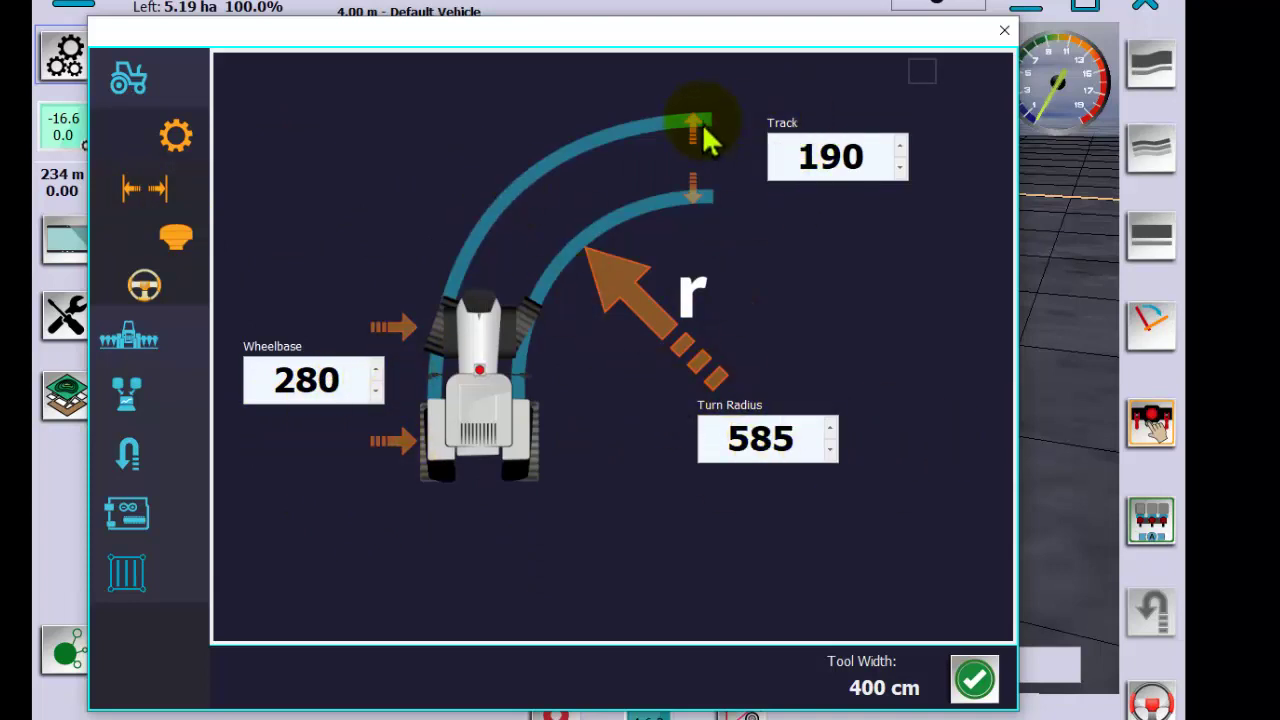
{"action": "left_click", "coordinate": [162, 232]}
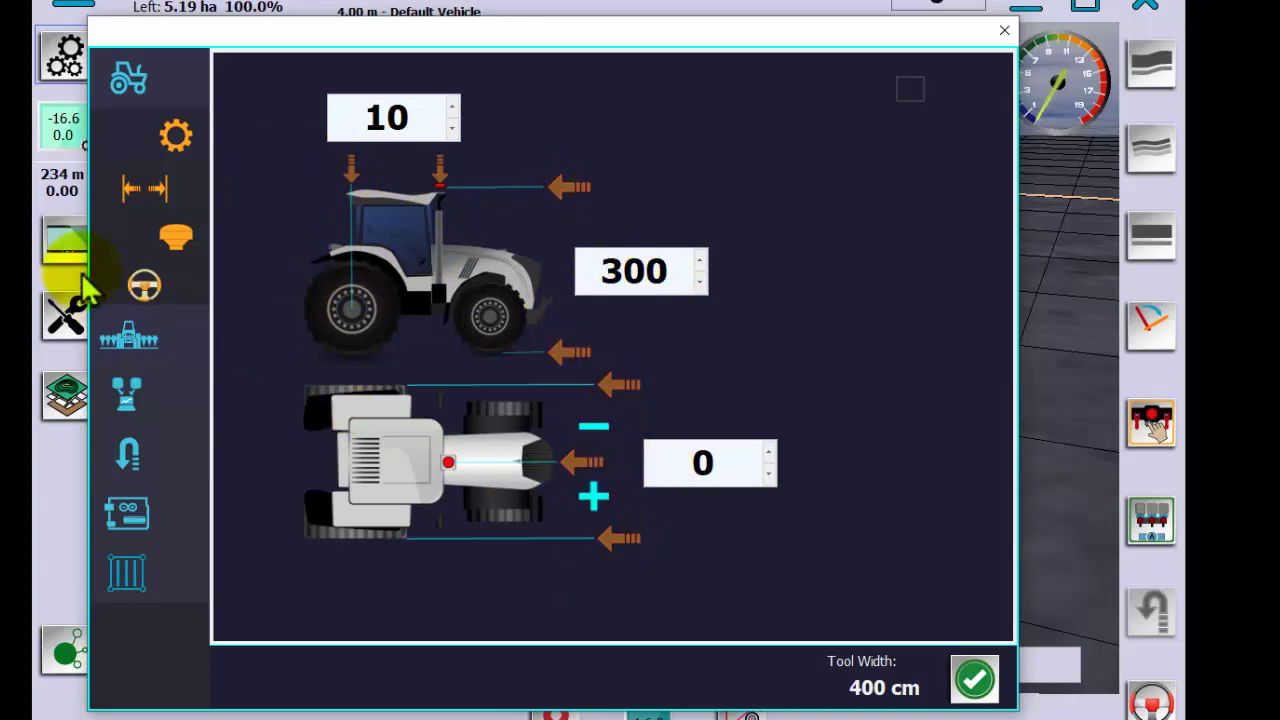
{"action": "left_click", "coordinate": [148, 290]}
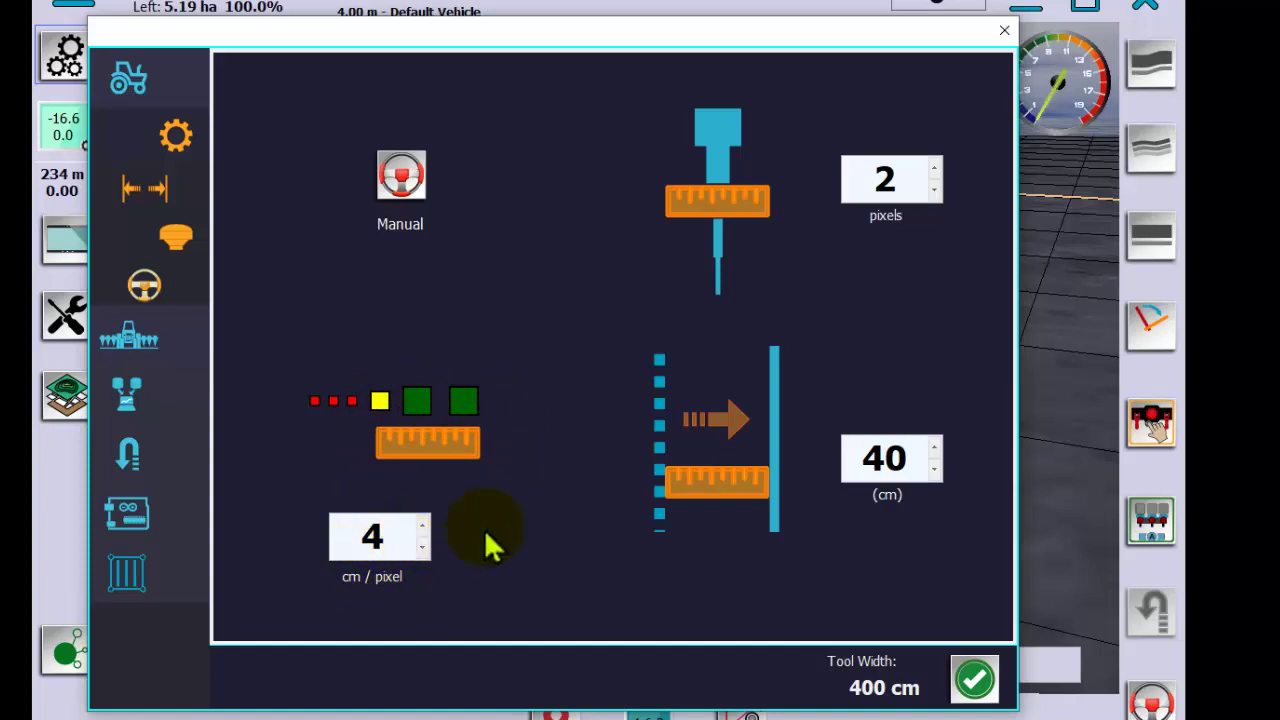
{"action": "left_click", "coordinate": [186, 355]}
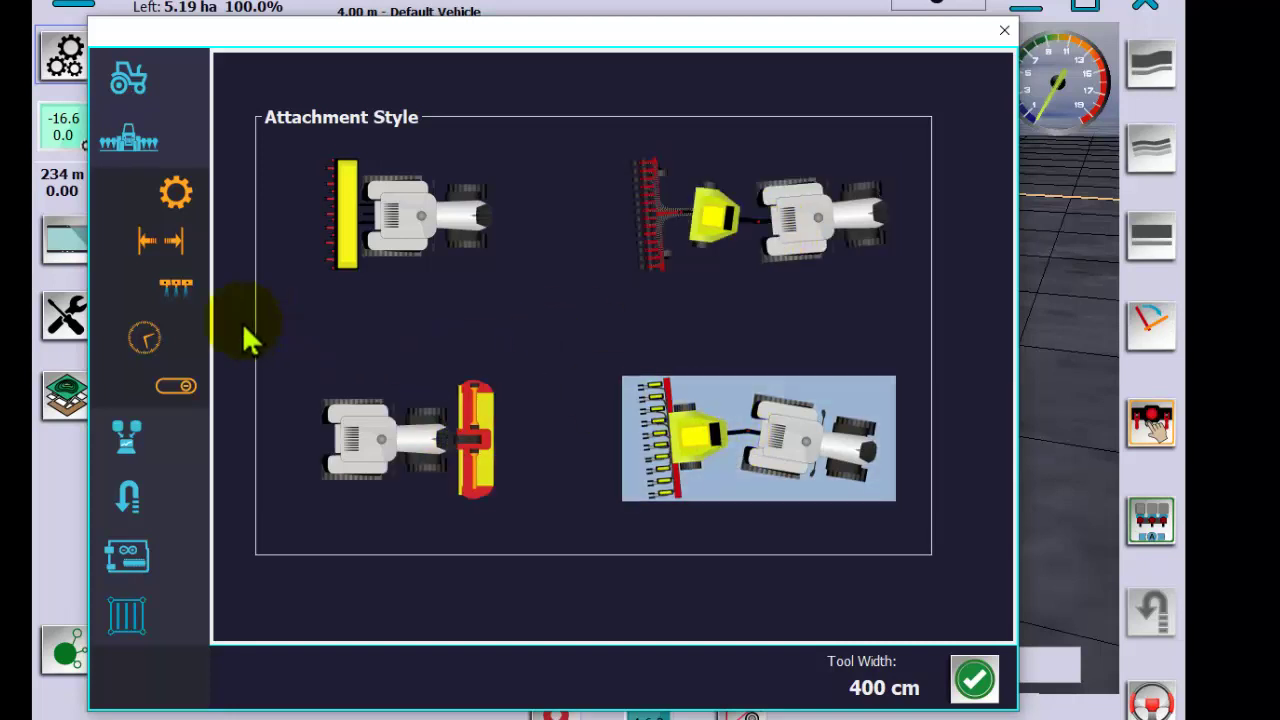
{"action": "left_click", "coordinate": [158, 247]}
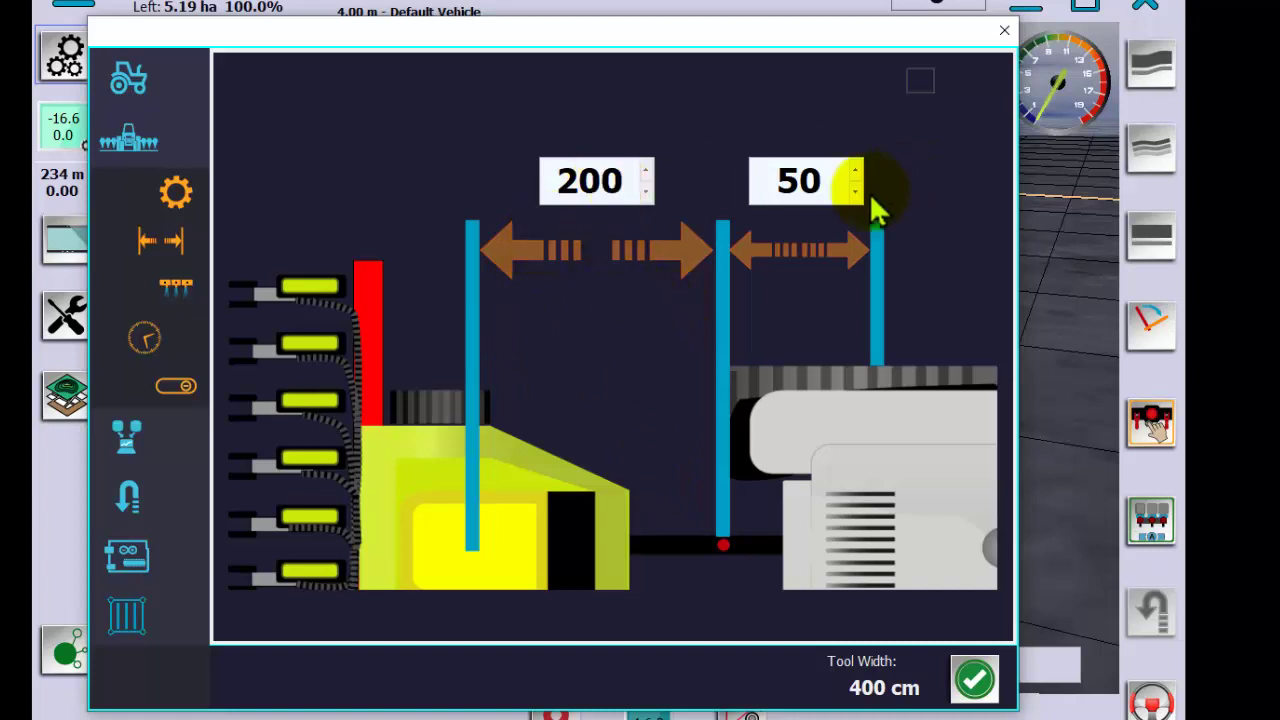
Set the tool's number of sections to 4.
{"action": "left_click", "coordinate": [174, 290]}
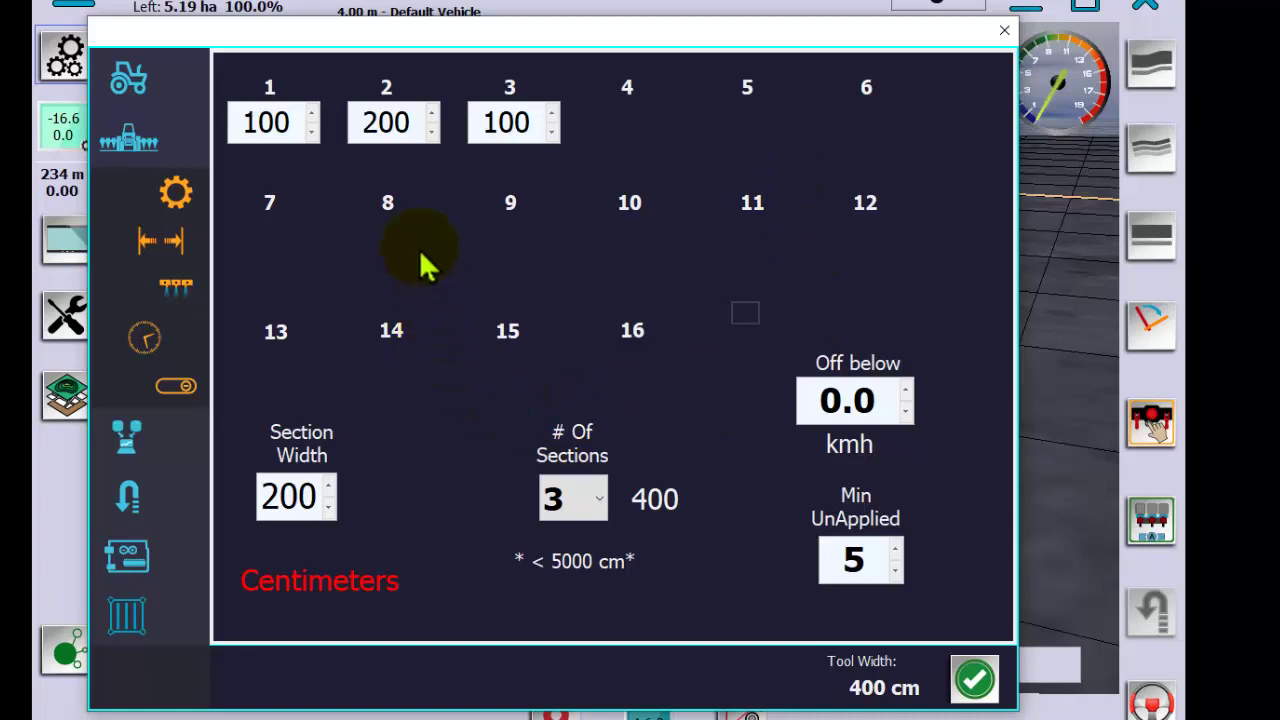
{"action": "left_click", "coordinate": [580, 499]}
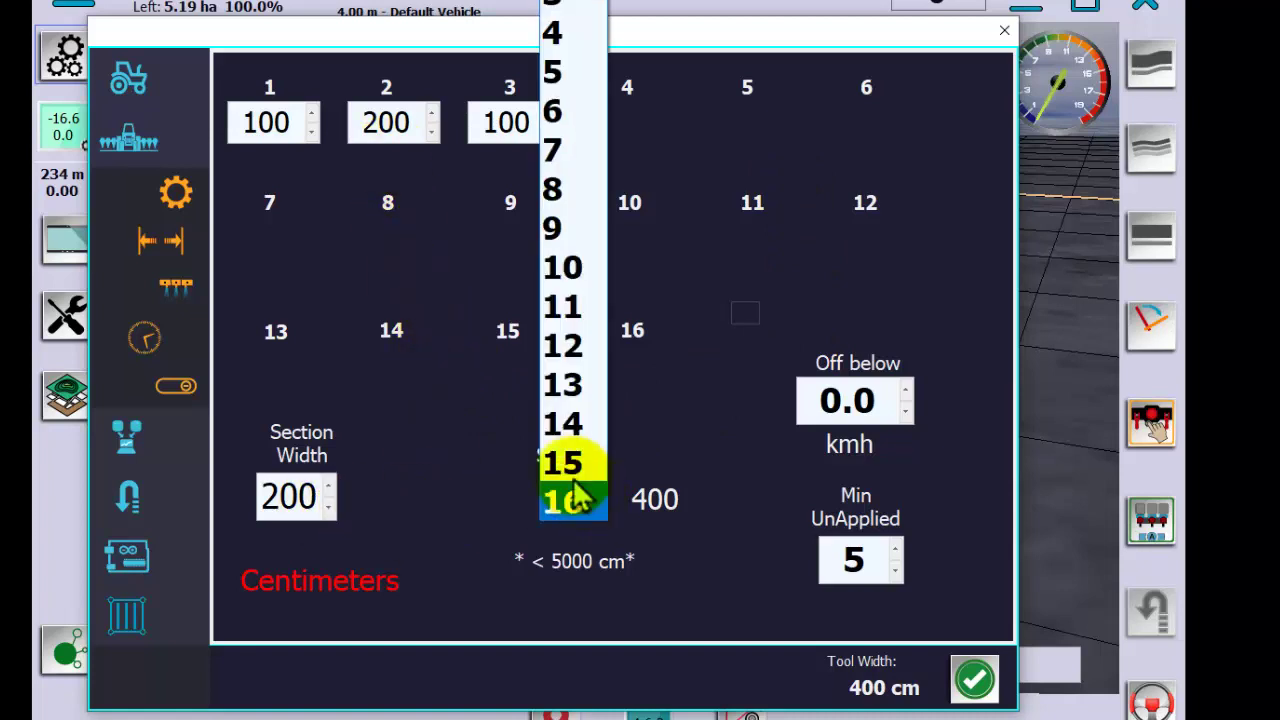
{"action": "left_click", "coordinate": [576, 42]}
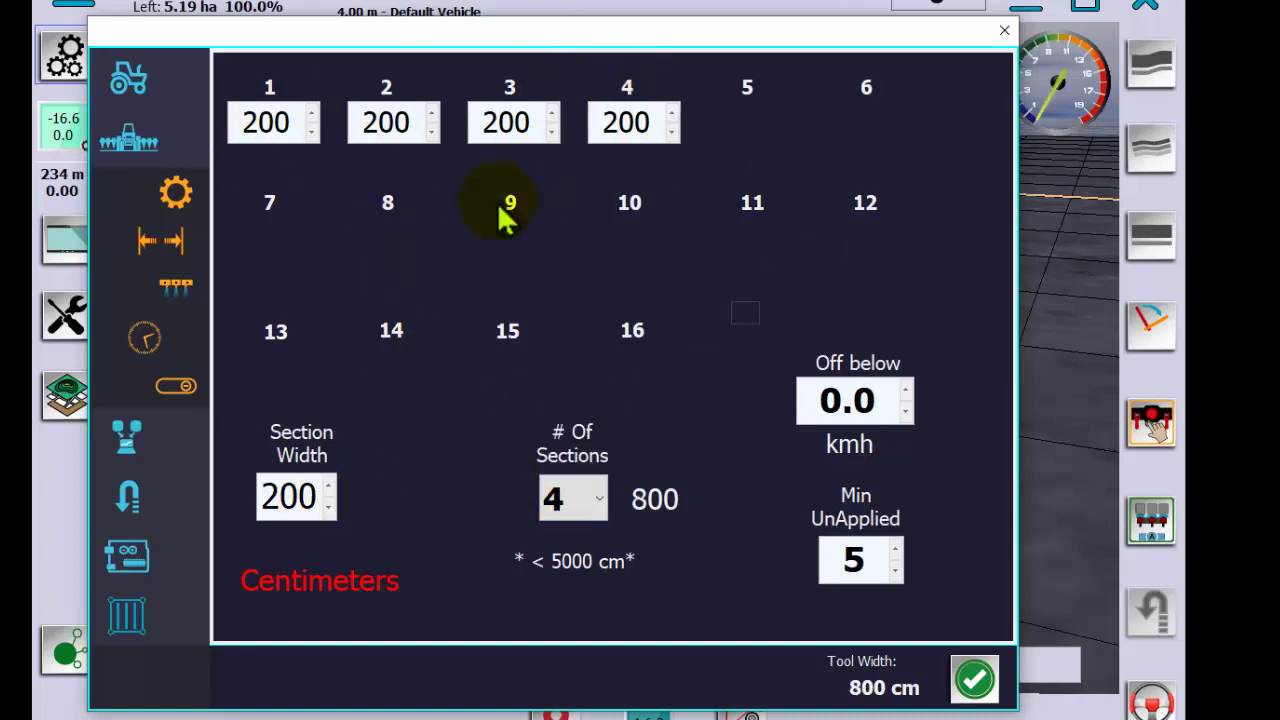
Set the default section width to 100 cm and reselect 4 sections so that width applies to each.
{"action": "left_click", "coordinate": [320, 495]}
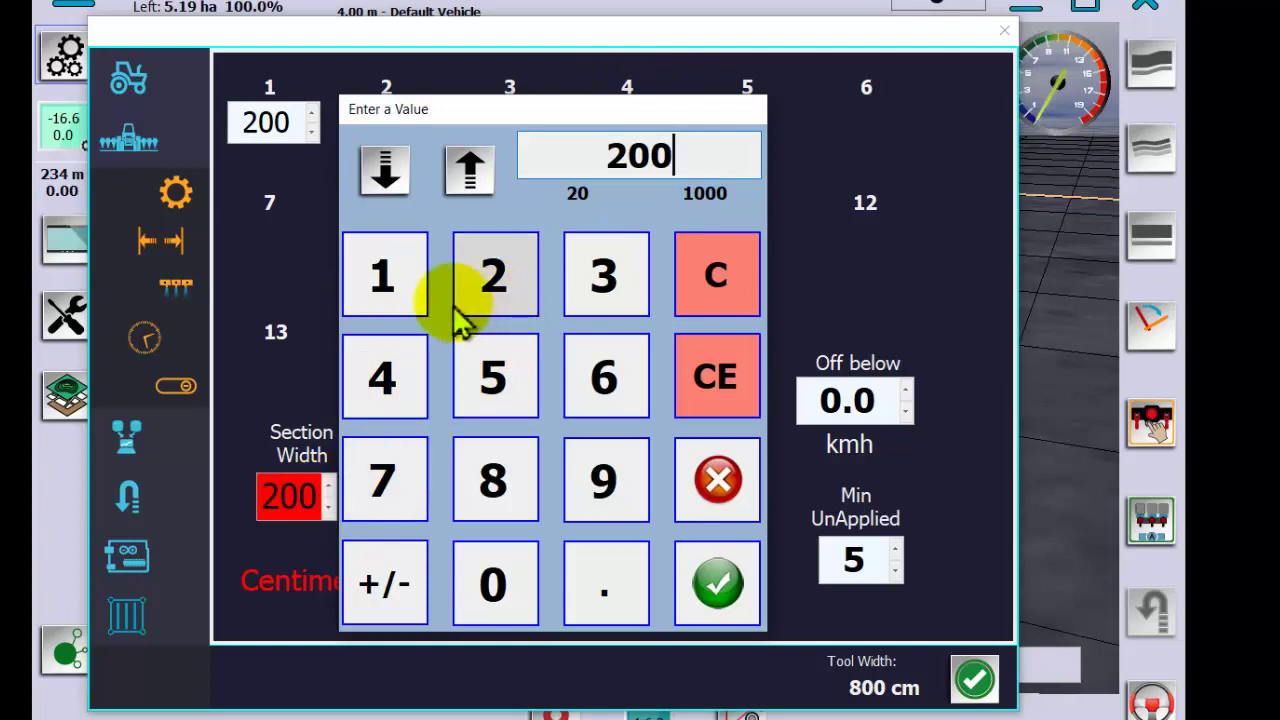
{"action": "left_click", "coordinate": [415, 305]}
{"action": "left_click", "coordinate": [490, 585]}
{"action": "left_click", "coordinate": [490, 585]}
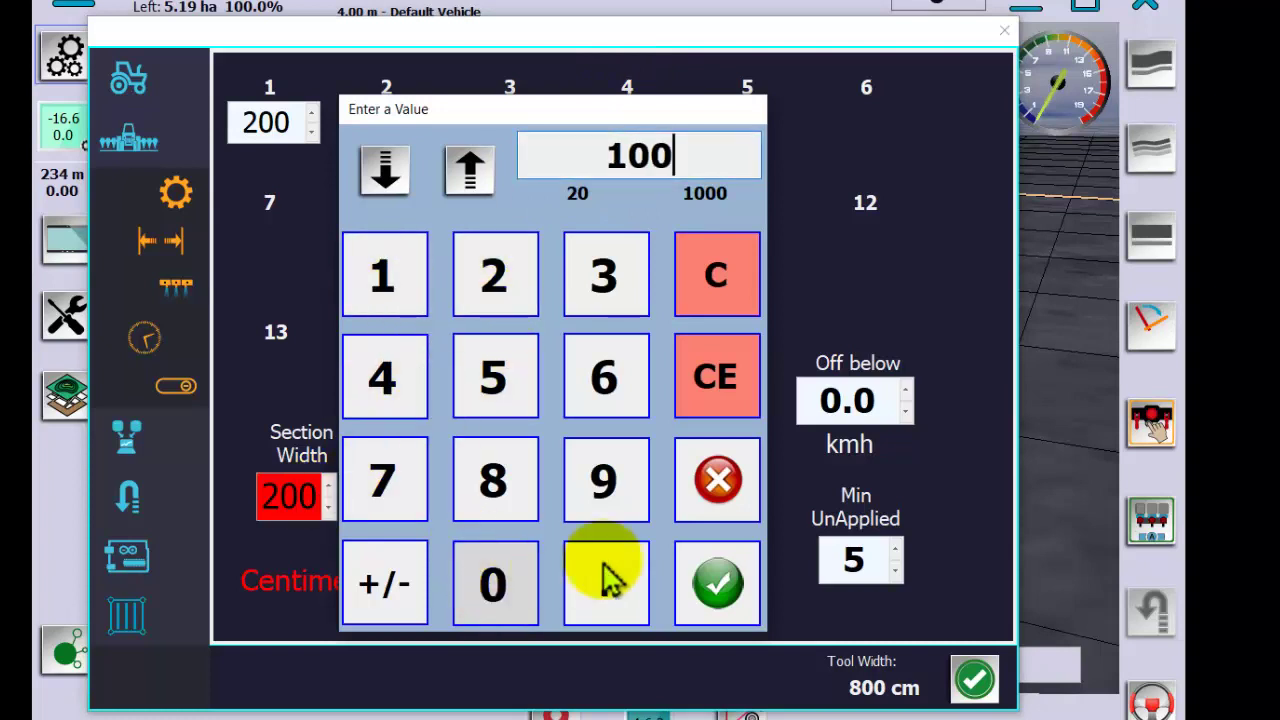
{"action": "left_click", "coordinate": [711, 591]}
{"action": "left_click", "coordinate": [583, 510]}
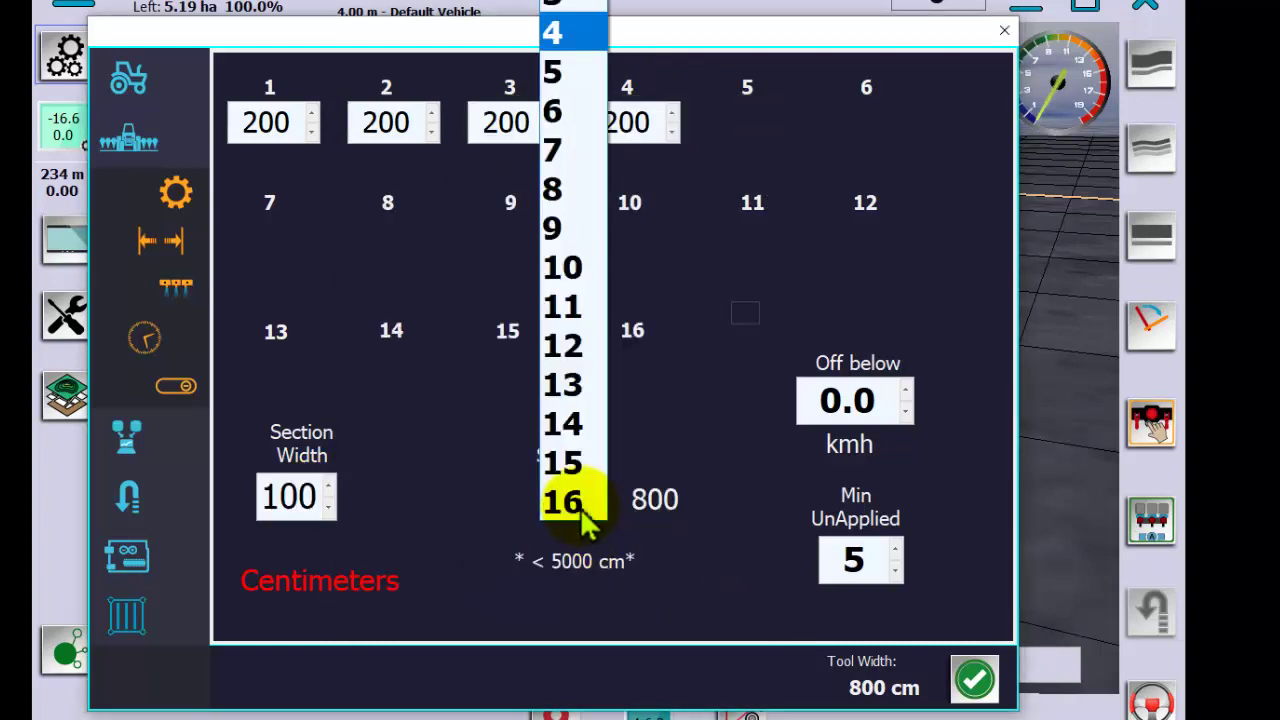
{"action": "left_click", "coordinate": [594, 62]}
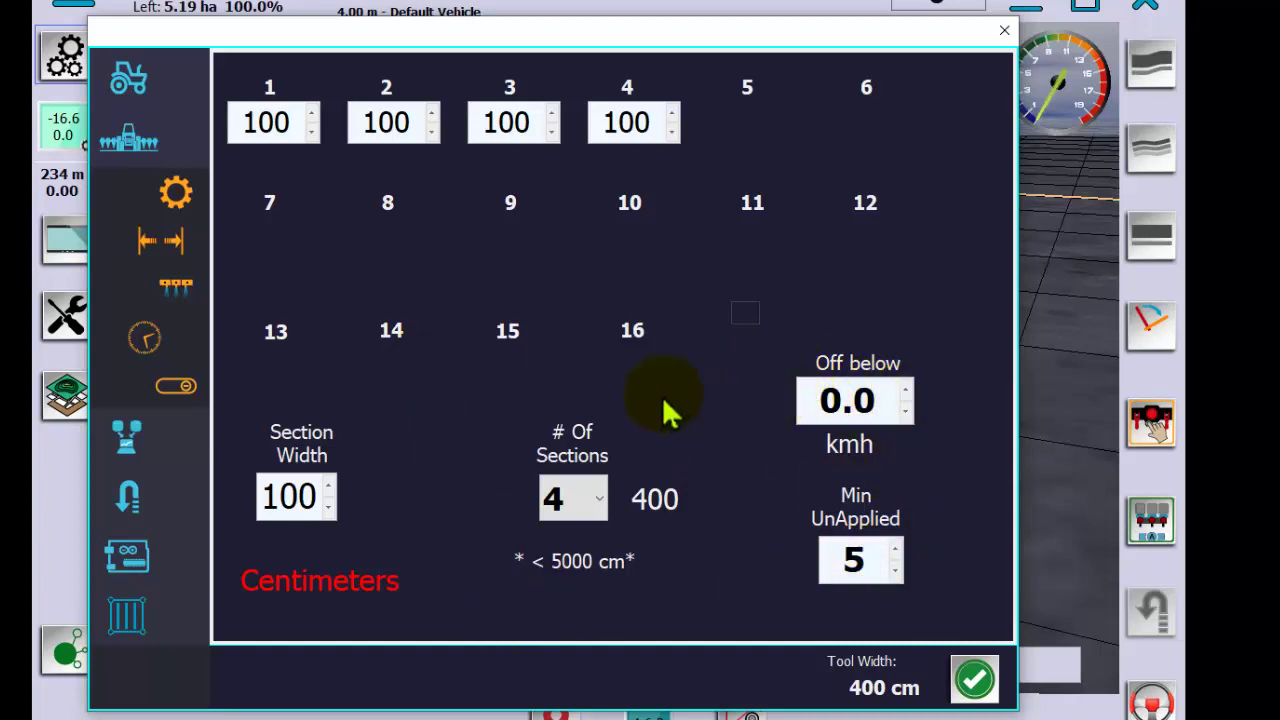
View the section timing settings, toggle Enable Work Switch and Work Switch Controls Manual on and off, and turn off Active Low.
{"action": "left_click", "coordinate": [146, 340]}
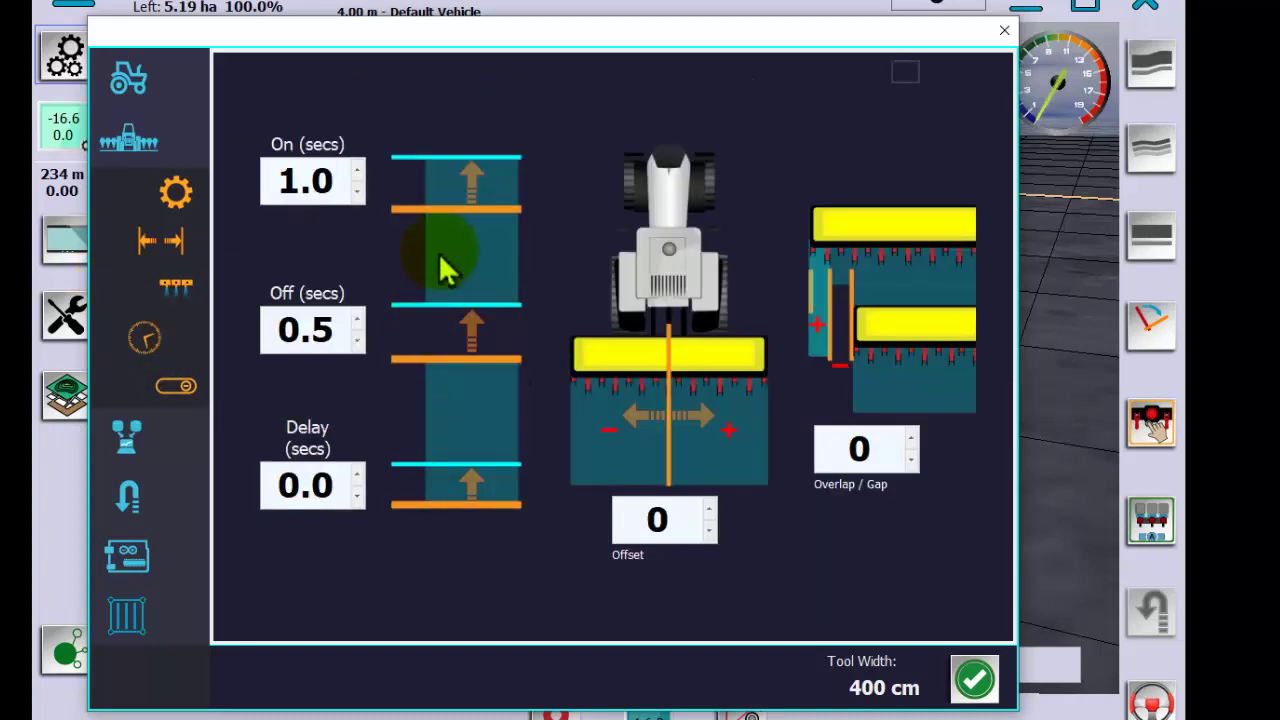
{"action": "left_click", "coordinate": [293, 183]}
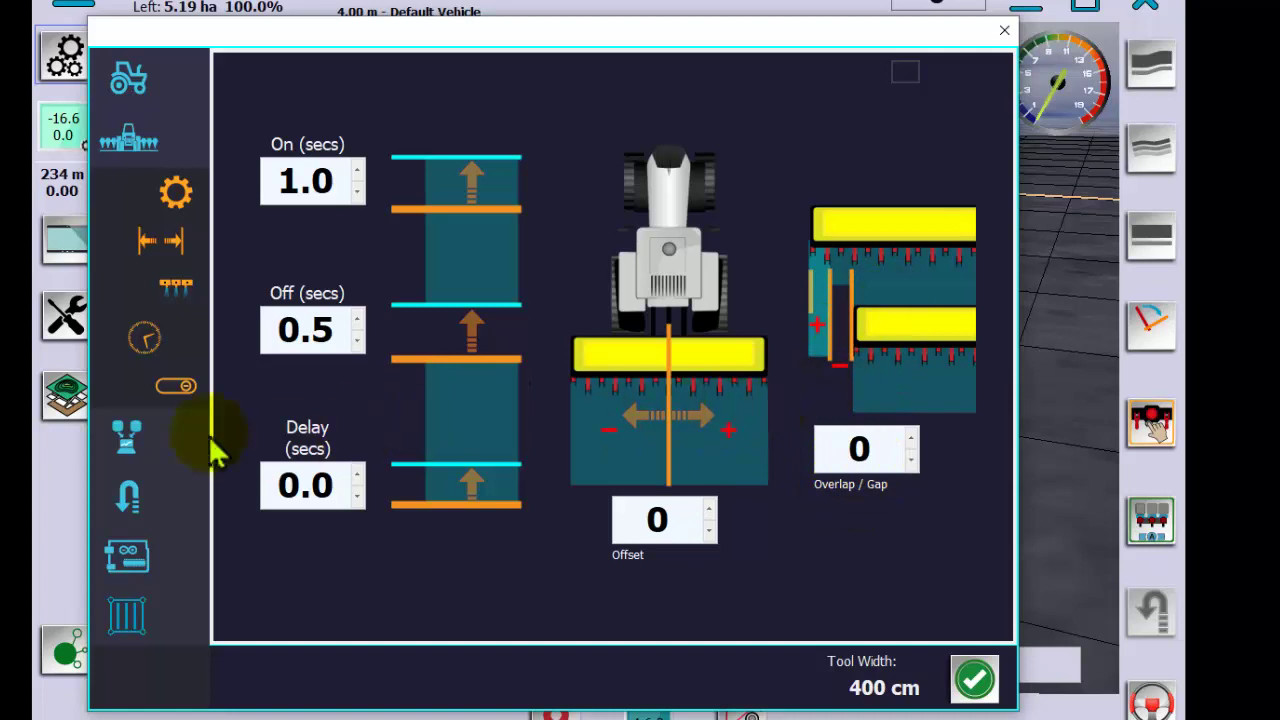
{"action": "left_click", "coordinate": [170, 400]}
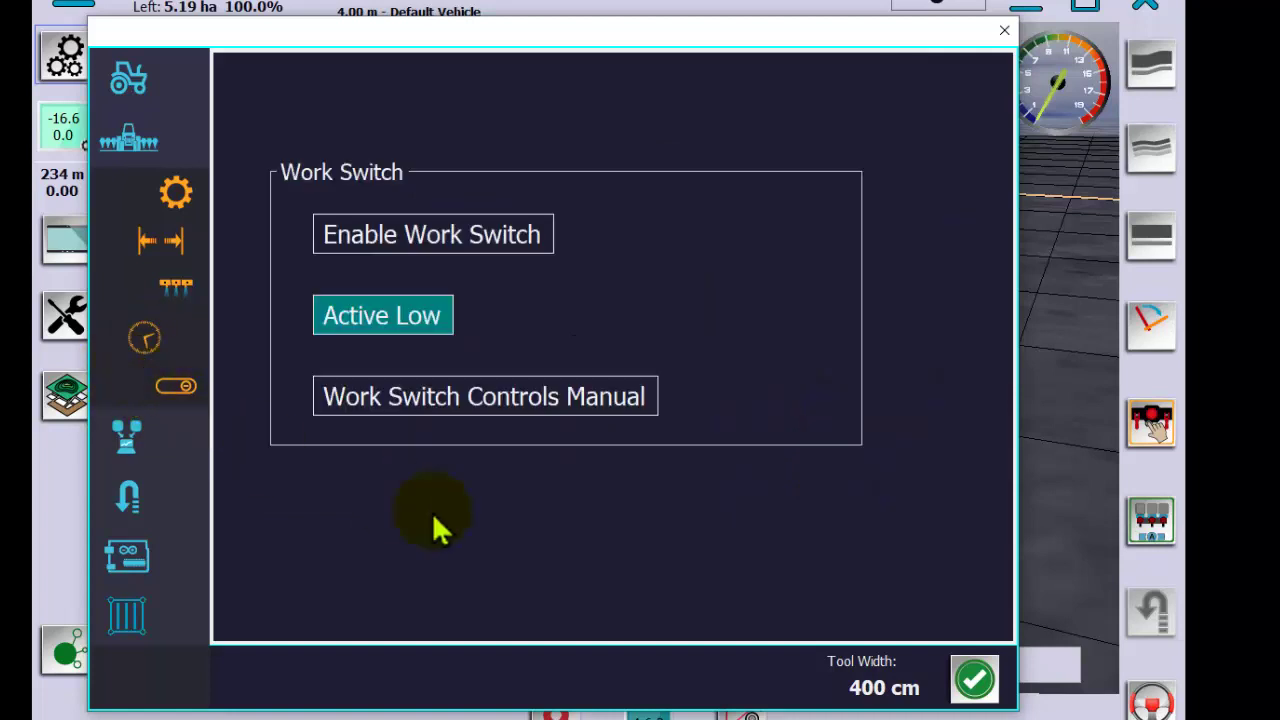
{"action": "left_click", "coordinate": [414, 245]}
{"action": "left_click", "coordinate": [420, 398]}
{"action": "left_click", "coordinate": [431, 314]}
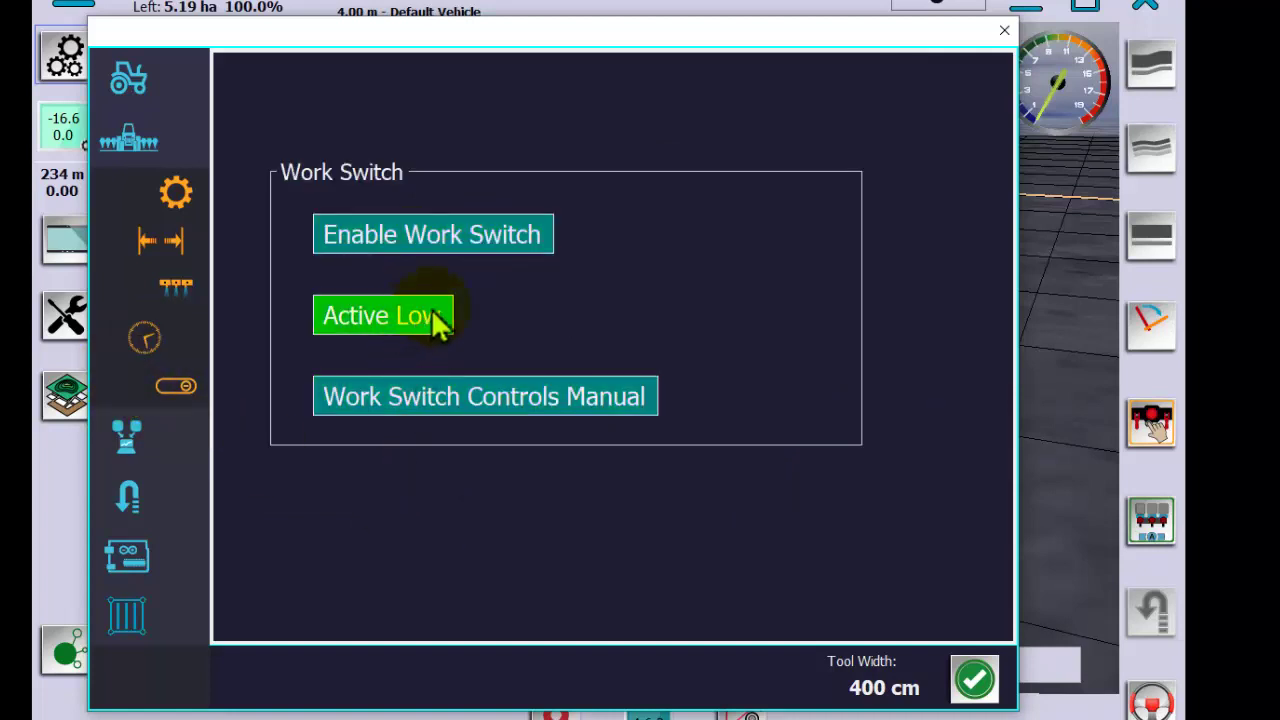
{"action": "left_click", "coordinate": [431, 245]}
{"action": "left_click", "coordinate": [645, 390]}
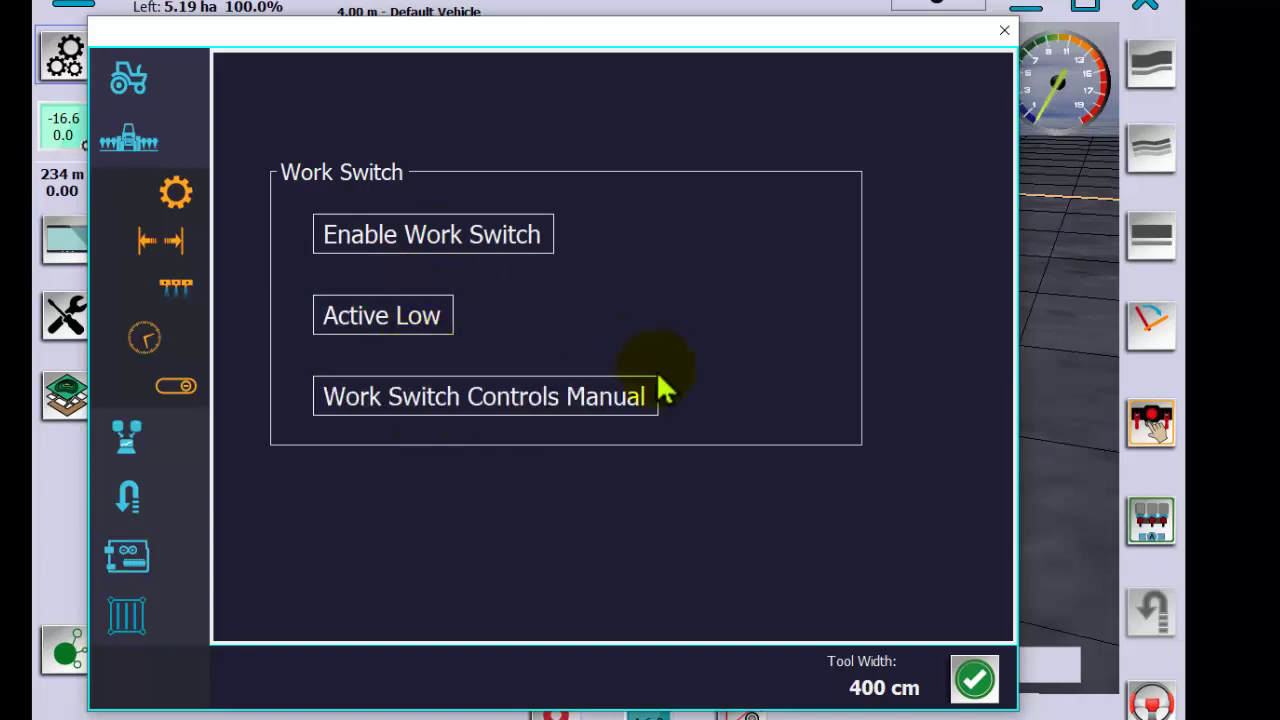
Switch the RTK alarm on and back off in the GPS position settings.
{"action": "left_click", "coordinate": [182, 450]}
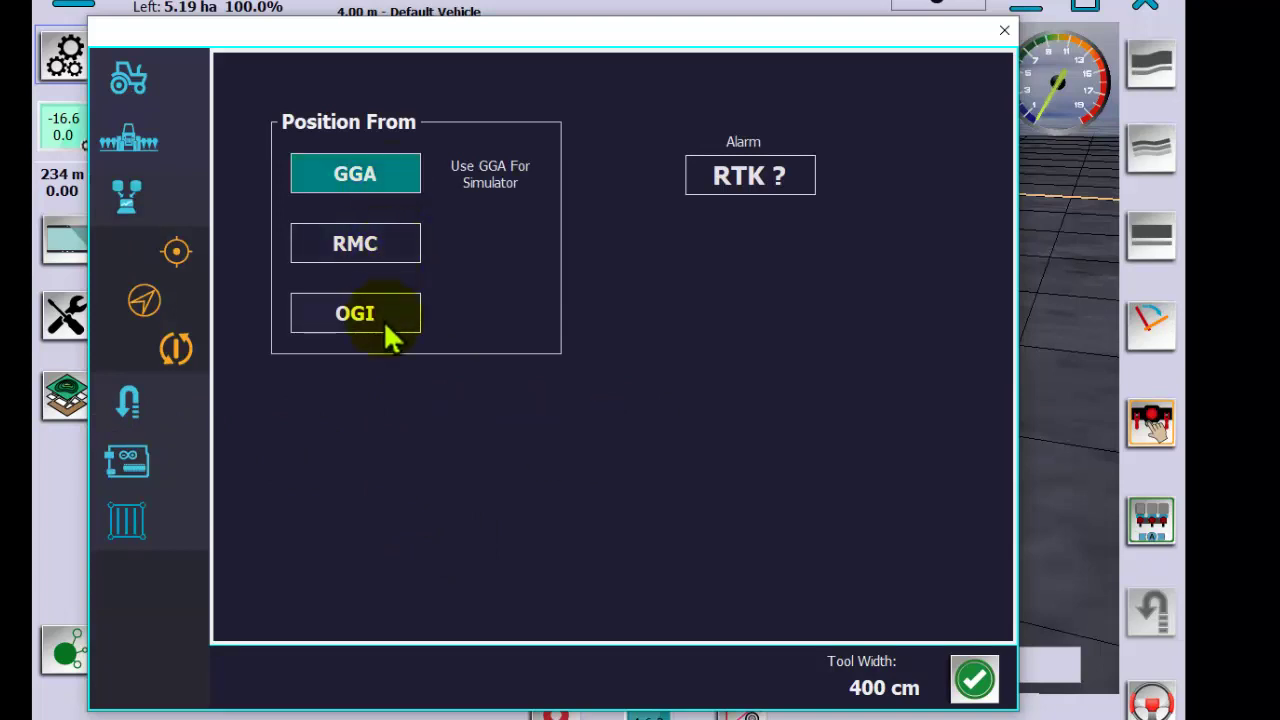
{"action": "left_click", "coordinate": [770, 185]}
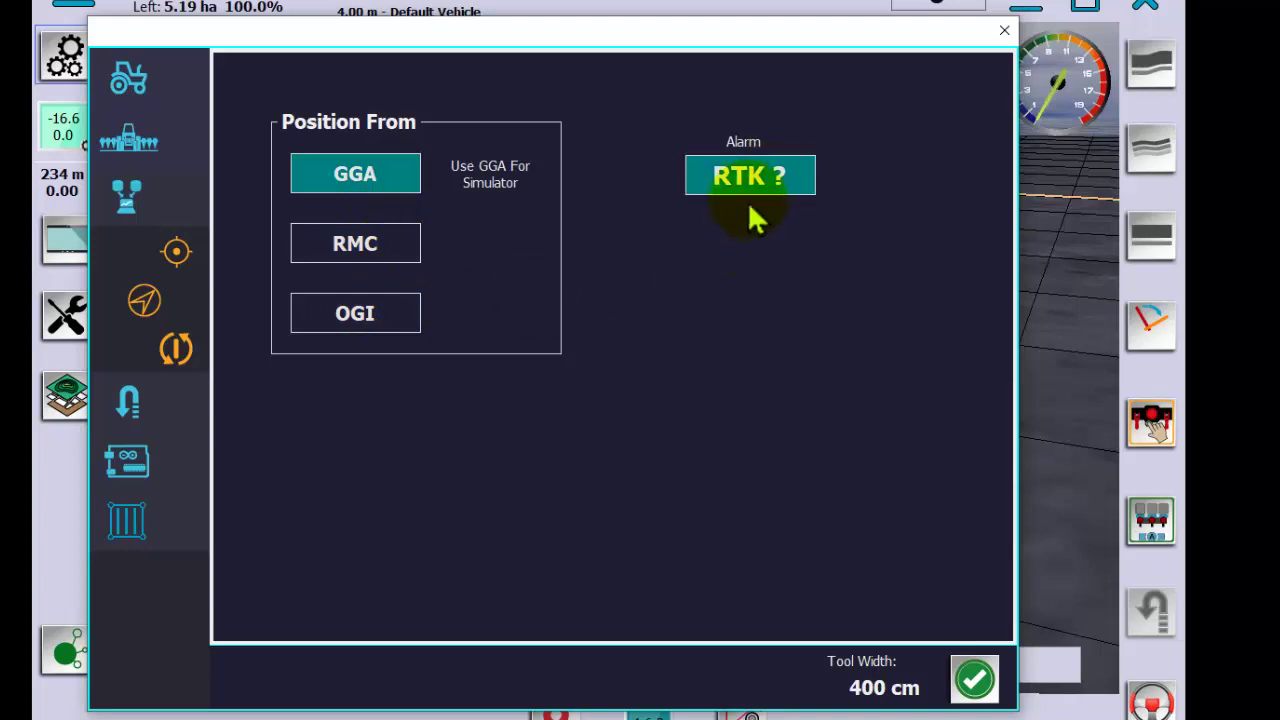
{"action": "left_click", "coordinate": [757, 188]}
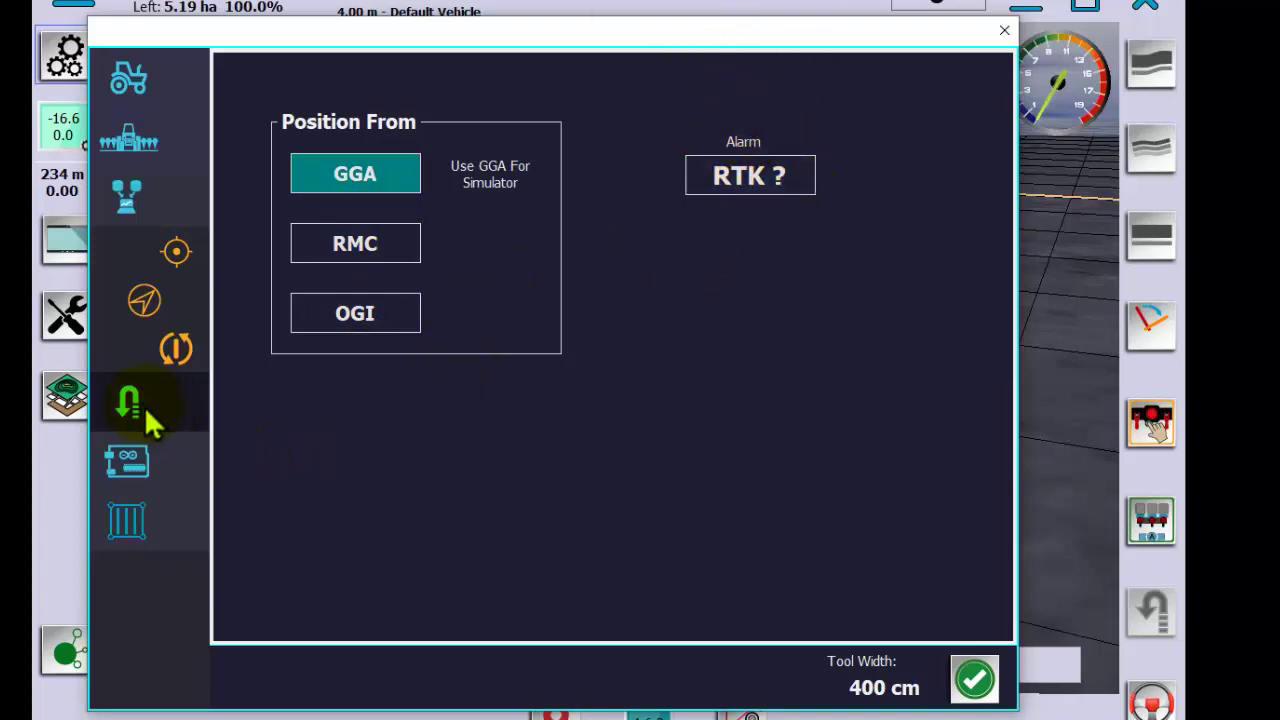
Set the GPS heading source to Dual antenna and shift the IMU GPS balance to 9 and 41.
{"action": "left_click", "coordinate": [152, 314]}
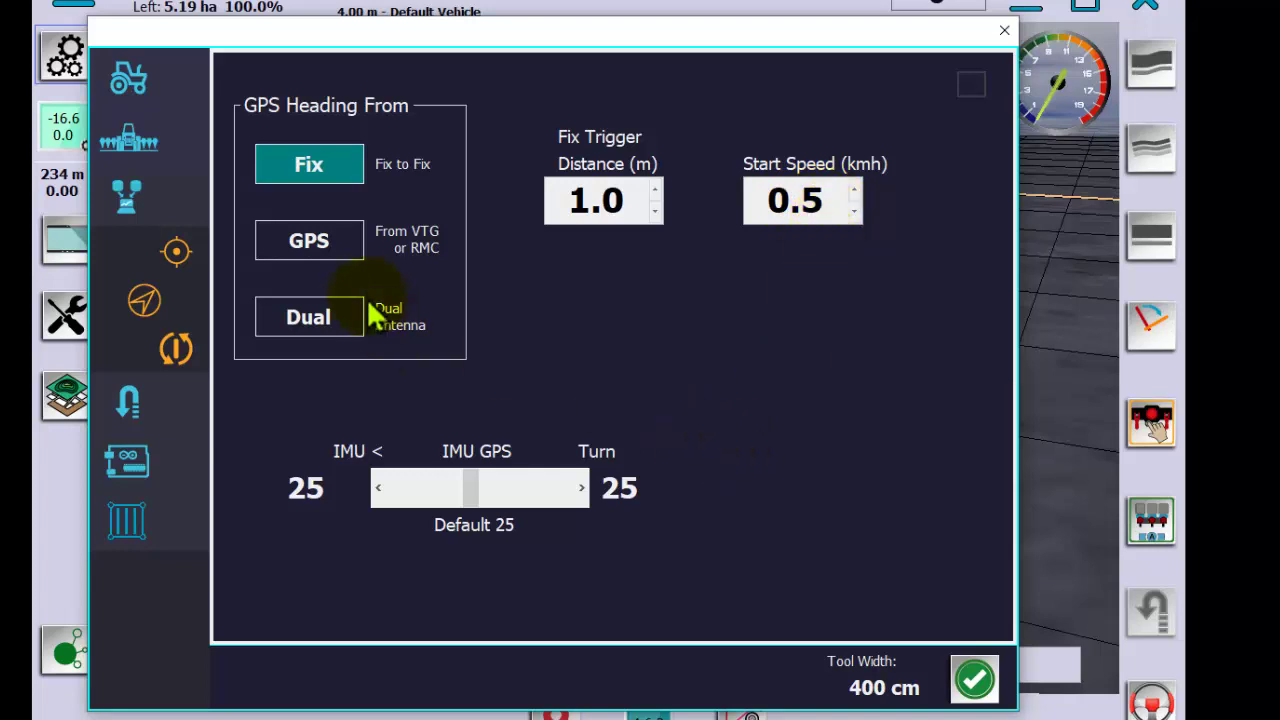
{"action": "left_click", "coordinate": [355, 270]}
{"action": "left_click", "coordinate": [342, 328]}
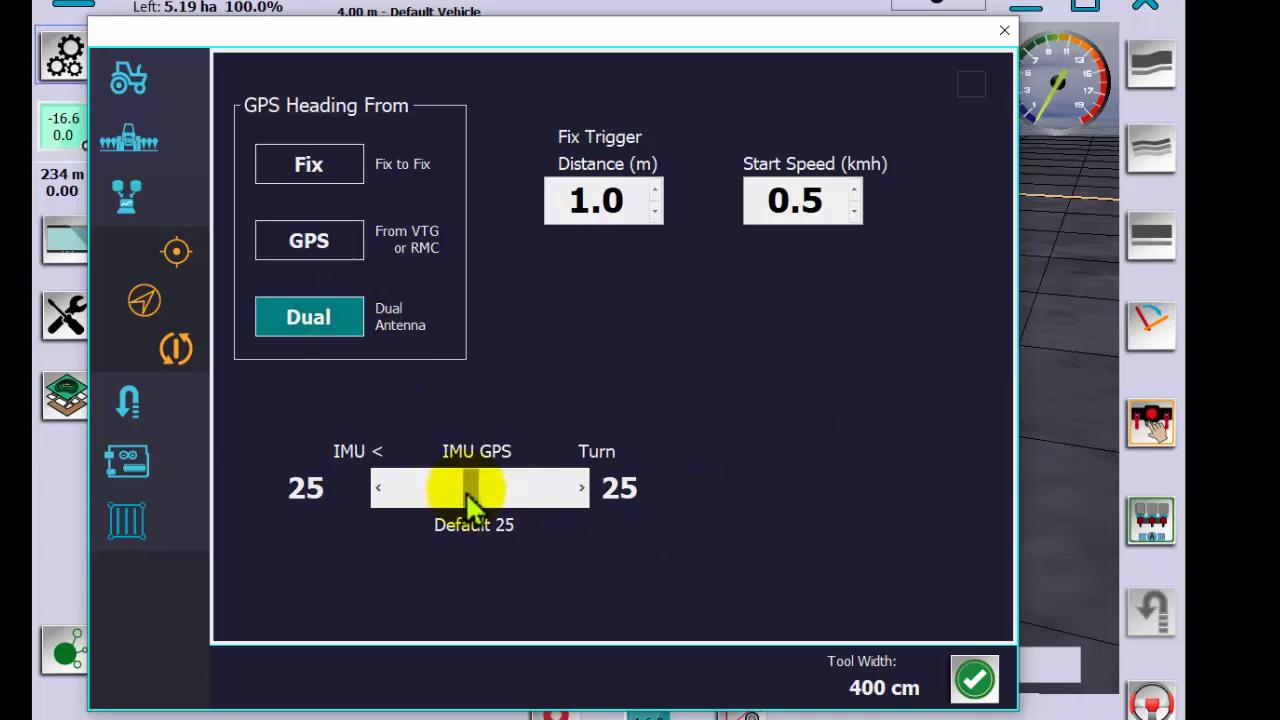
{"action": "left_click_drag", "start_coordinate": [466, 492], "coordinate": [528, 496]}
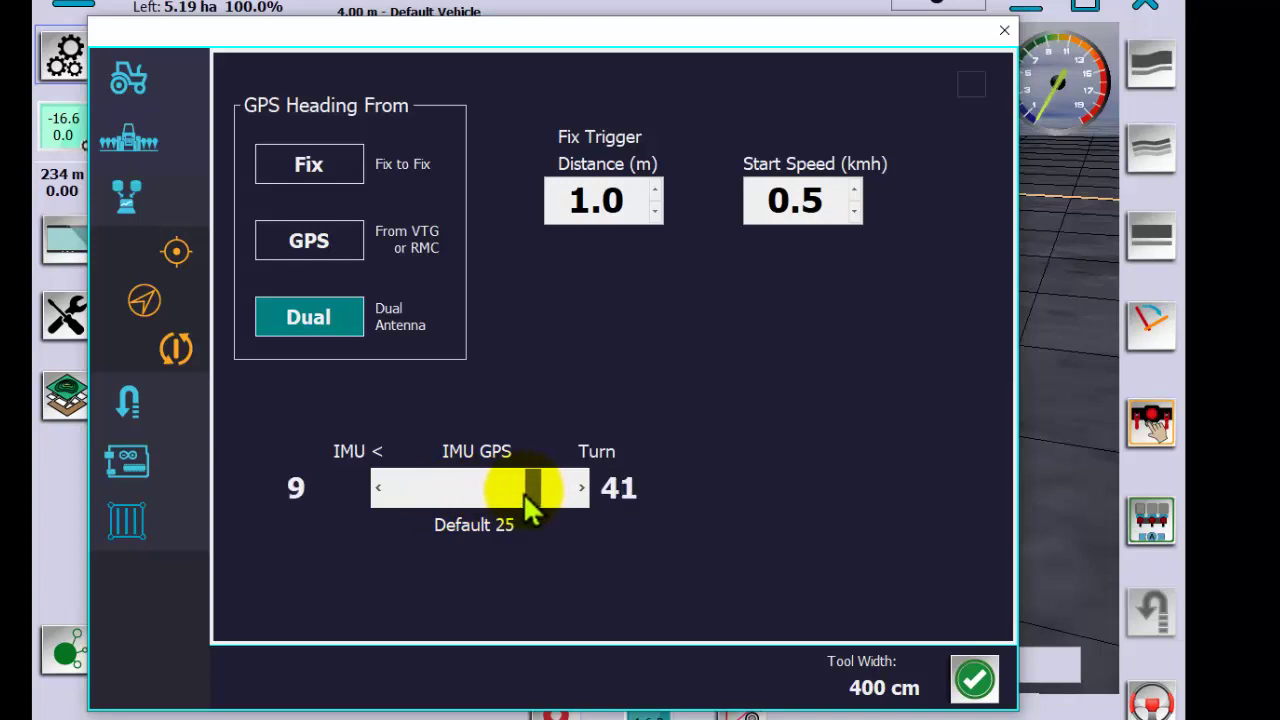
Return the IMU GPS balance to 25 and 25, and try low and high roll filter values before setting the filter to 46.
{"action": "mouse_move", "coordinate": [449, 493]}
{"action": "left_mouse_down"}
{"action": "mouse_move", "coordinate": [500, 490]}
{"action": "mouse_move", "coordinate": [464, 489]}
{"action": "left_mouse_up"}
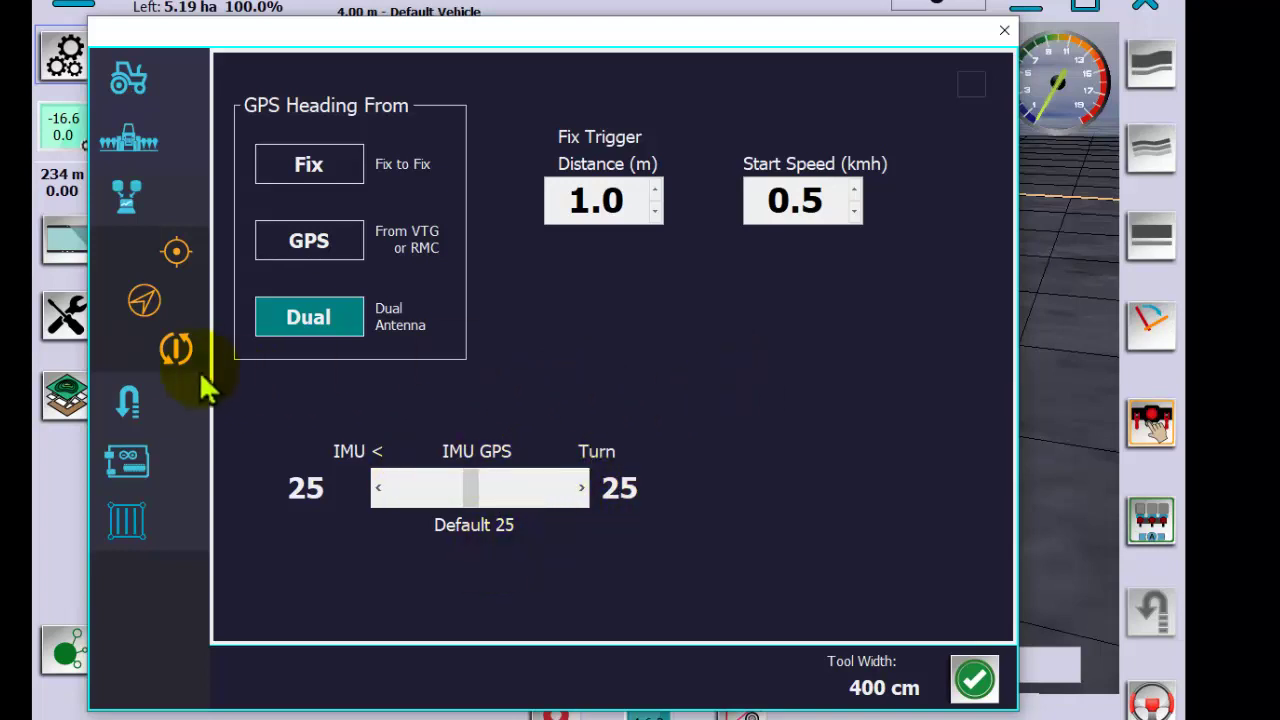
{"action": "left_click", "coordinate": [177, 350]}
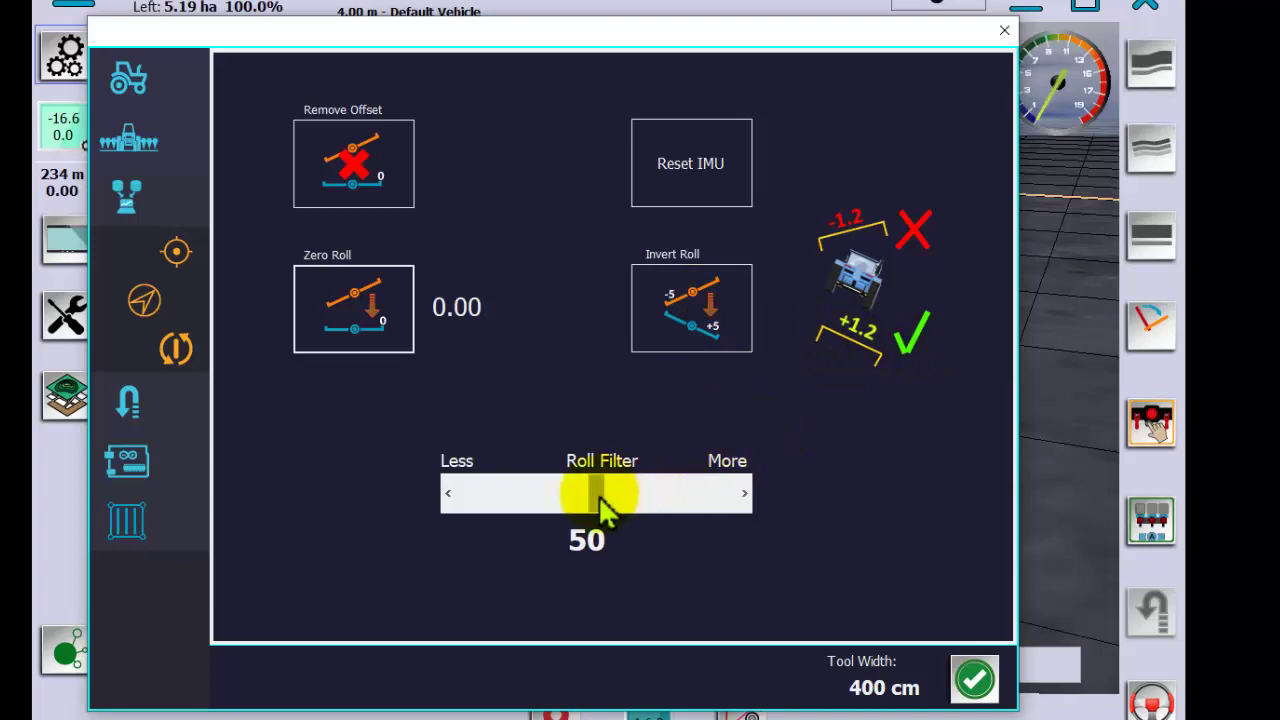
{"action": "left_click_drag", "start_coordinate": [600, 500], "coordinate": [378, 555]}
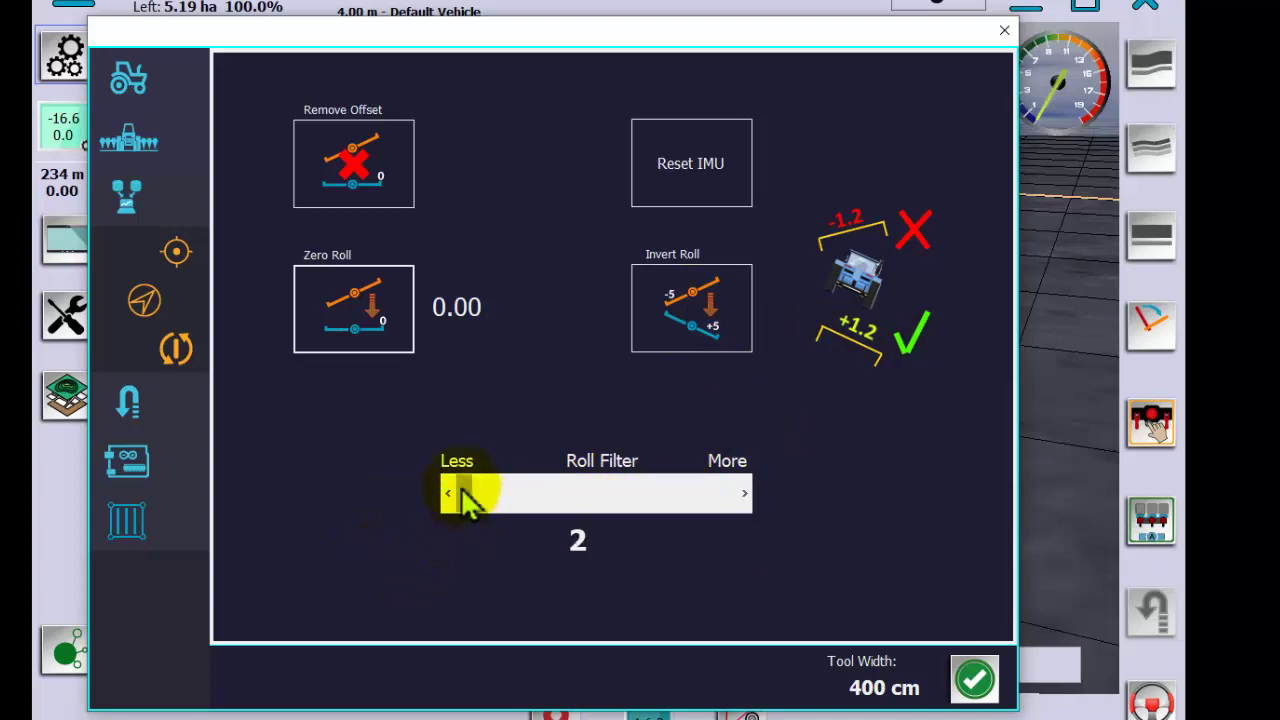
{"action": "left_click_drag", "start_coordinate": [473, 503], "coordinate": [811, 486]}
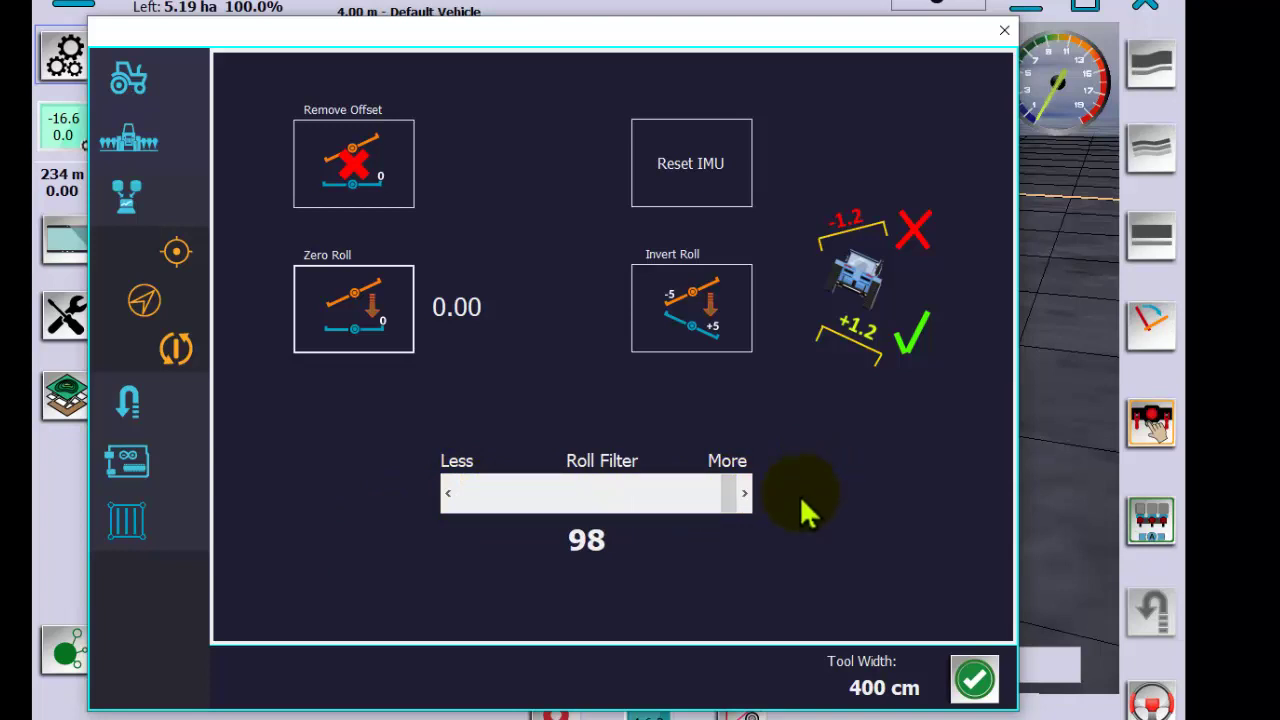
{"action": "left_click_drag", "start_coordinate": [703, 503], "coordinate": [585, 494]}
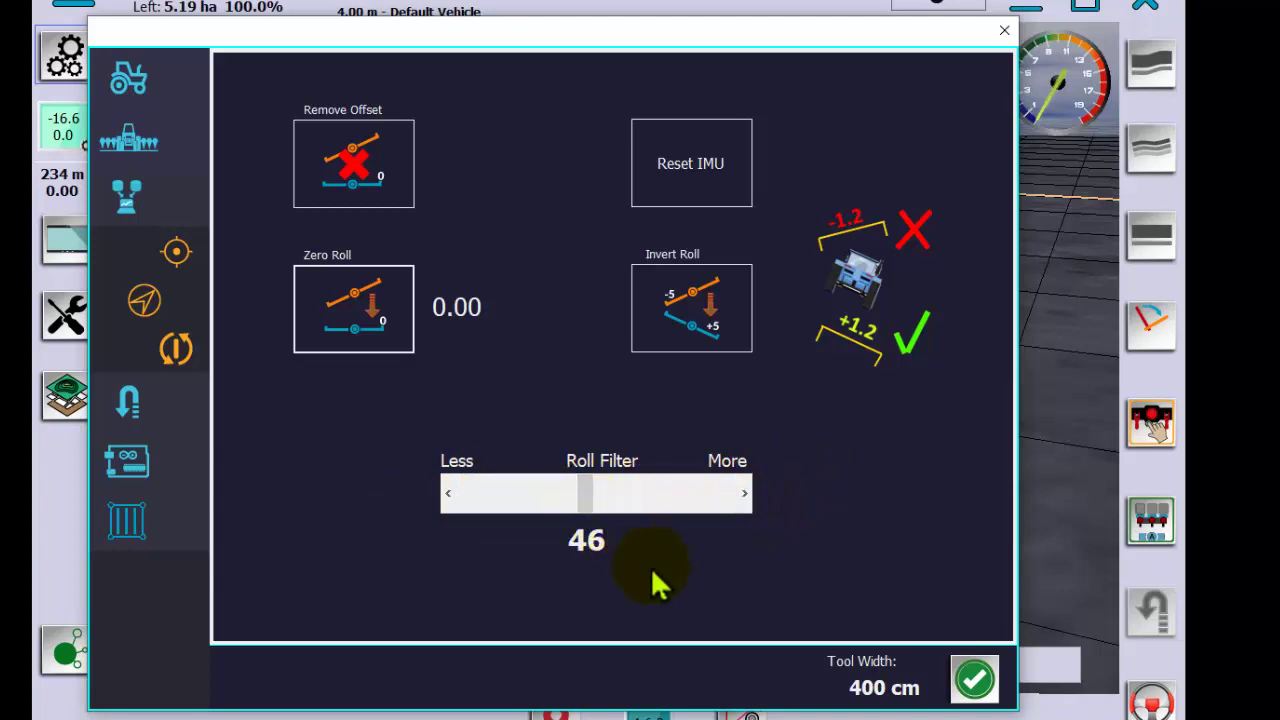
Set the U-turn distance from the boundary to 0.1 m, the turn leg length to 12 m and the smoothing to 18.
{"action": "left_click", "coordinate": [165, 425]}
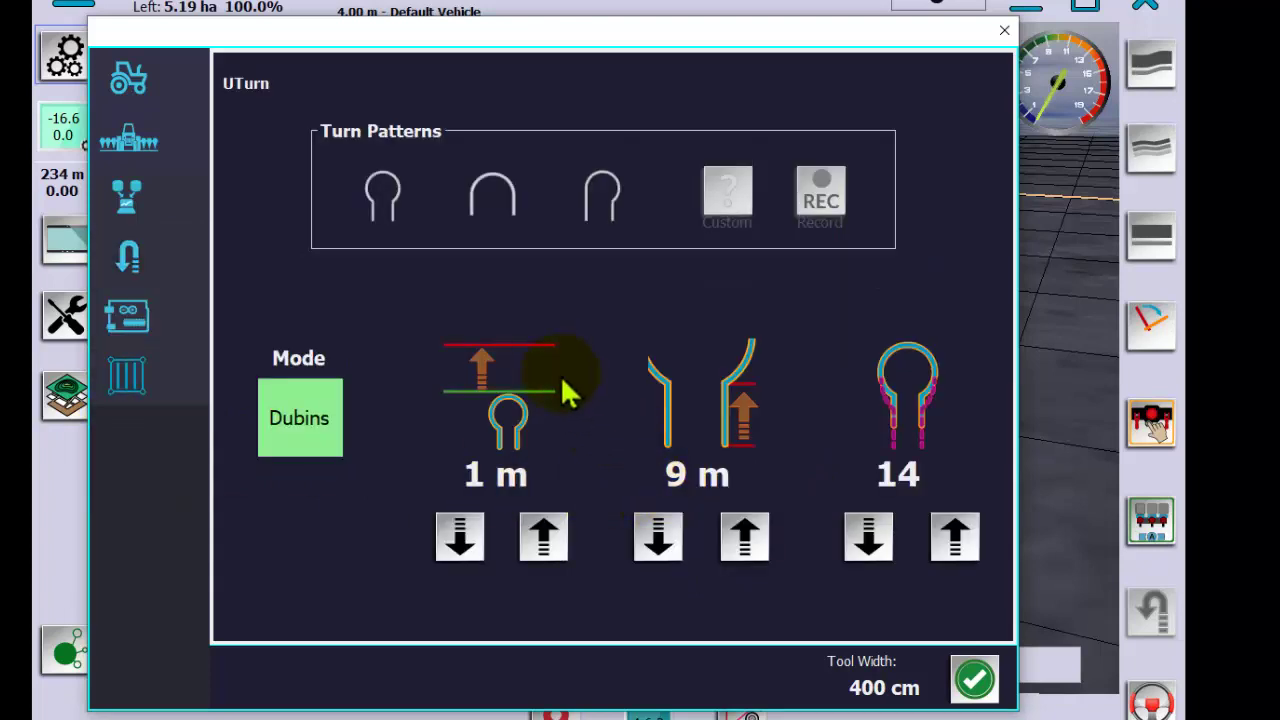
{"action": "left_click", "coordinate": [459, 545]}
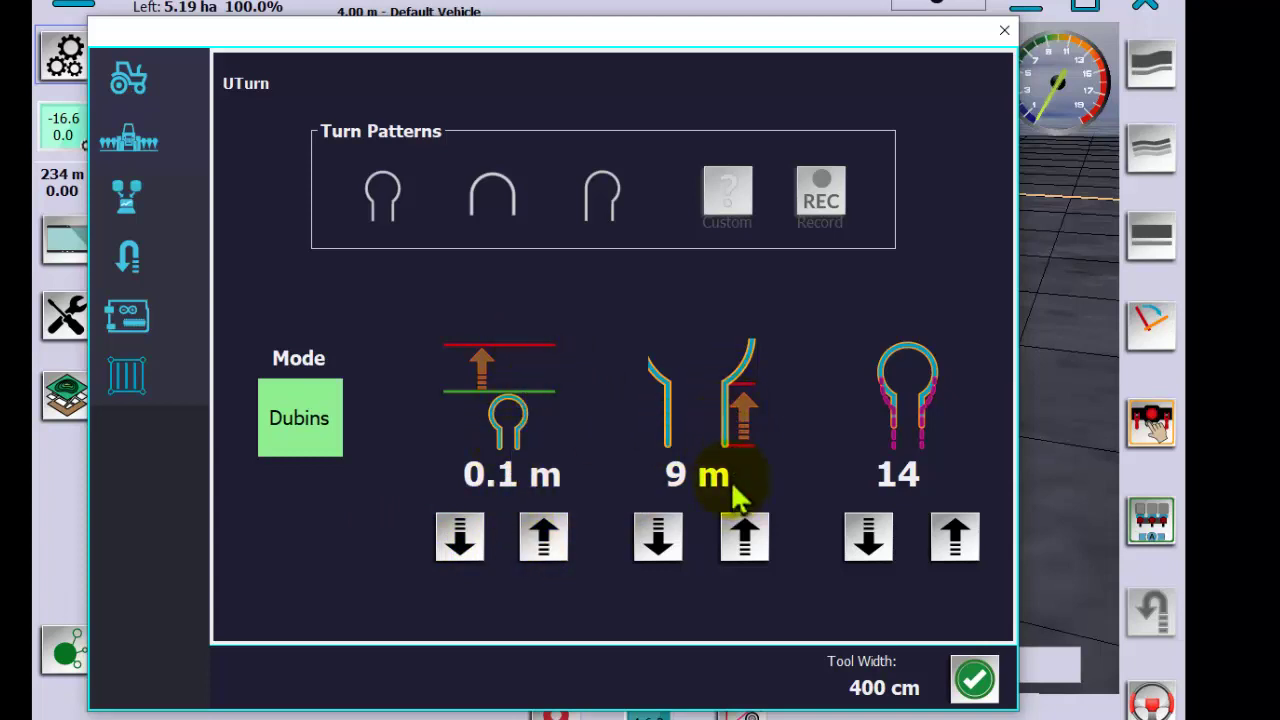
{"action": "left_click", "coordinate": [744, 537]}
{"action": "left_click", "coordinate": [744, 537]}
{"action": "left_click", "coordinate": [744, 537]}
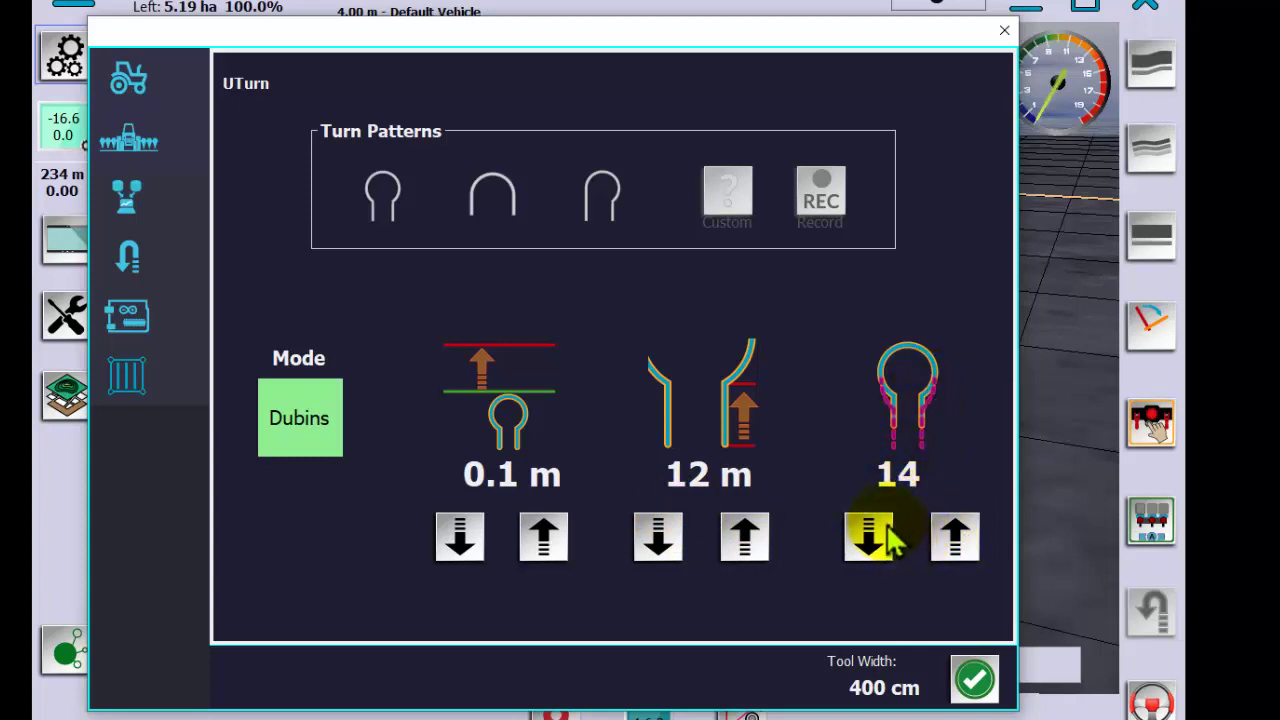
{"action": "left_click", "coordinate": [968, 535]}
{"action": "left_click", "coordinate": [968, 535]}
{"action": "left_click", "coordinate": [968, 535]}
{"action": "left_click", "coordinate": [968, 535]}
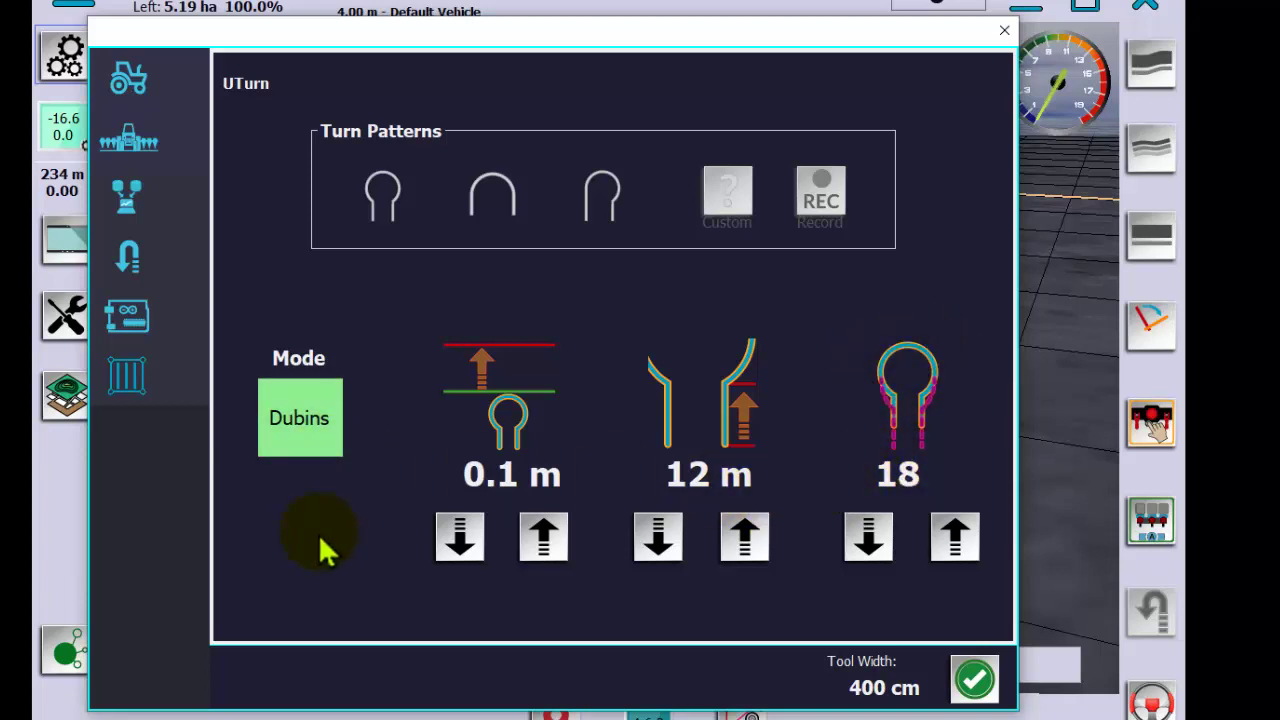
Go through the steer module's Invert WAS, Invert Motor Dir, Invert Relays and Turn Sensor options.
{"action": "left_click", "coordinate": [127, 316]}
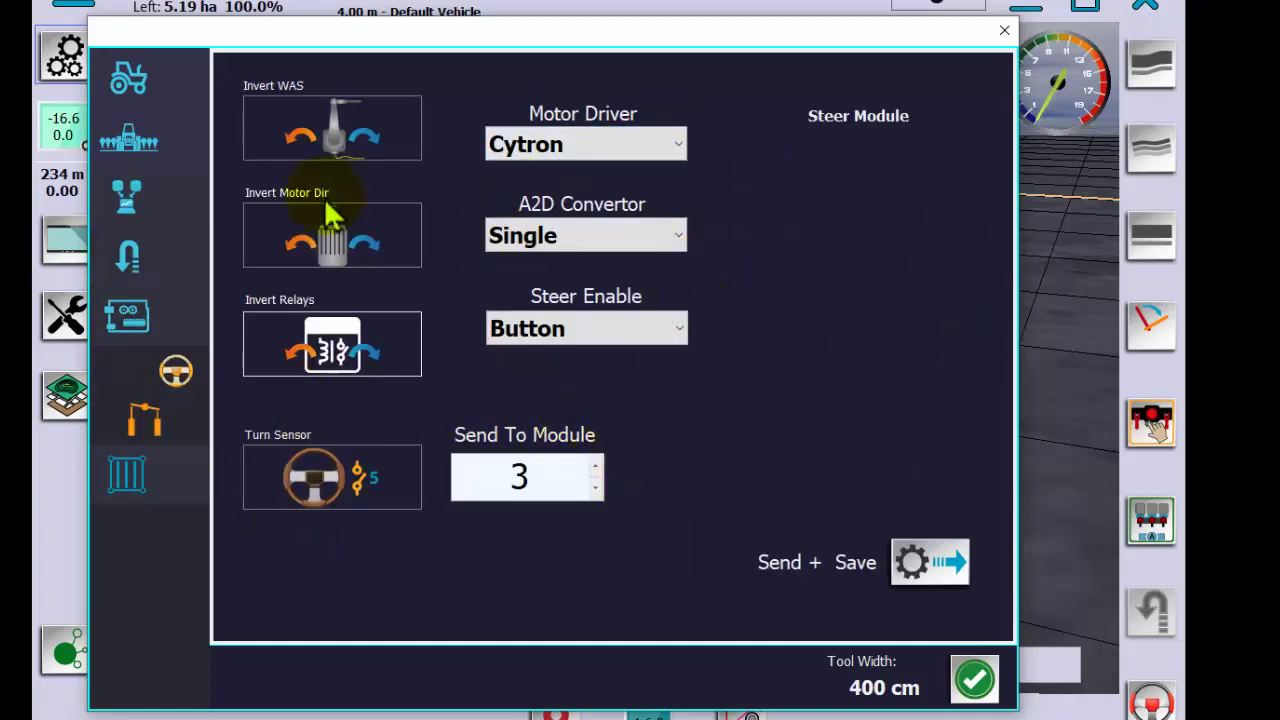
{"action": "left_click", "coordinate": [323, 129]}
{"action": "left_click", "coordinate": [323, 129]}
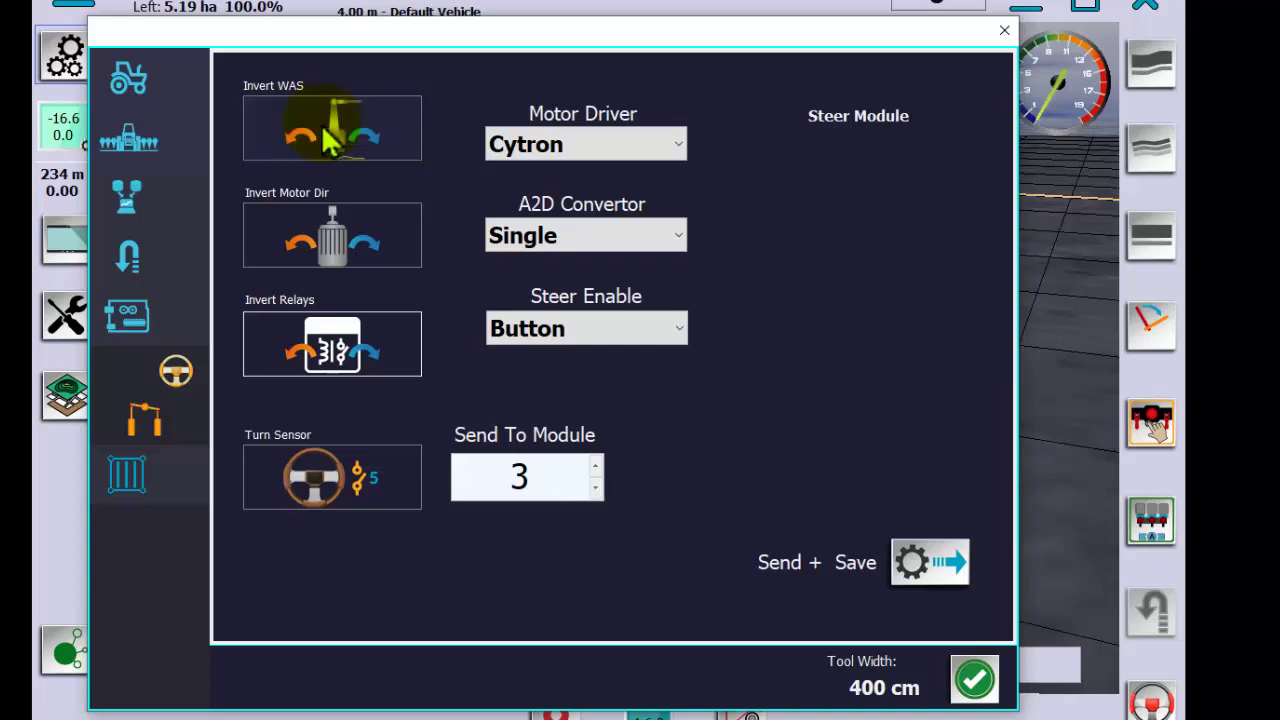
{"action": "left_click", "coordinate": [323, 232]}
{"action": "left_click", "coordinate": [372, 362]}
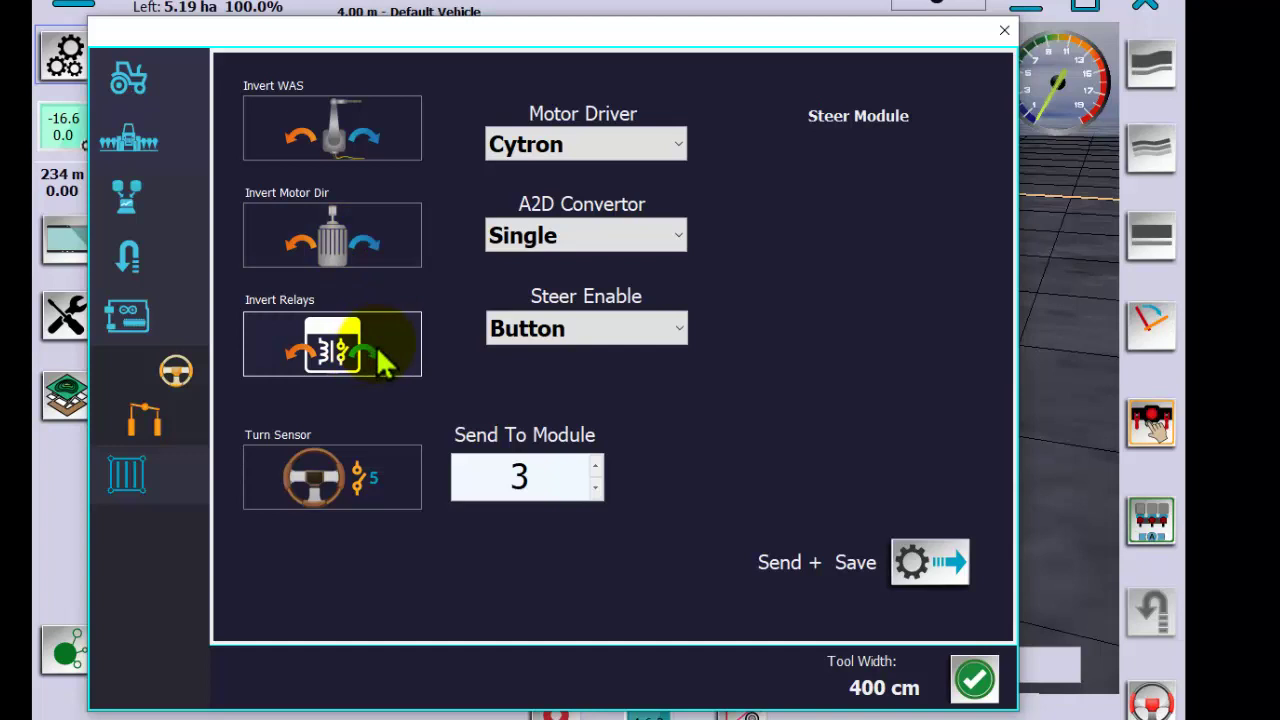
{"action": "left_click", "coordinate": [297, 498]}
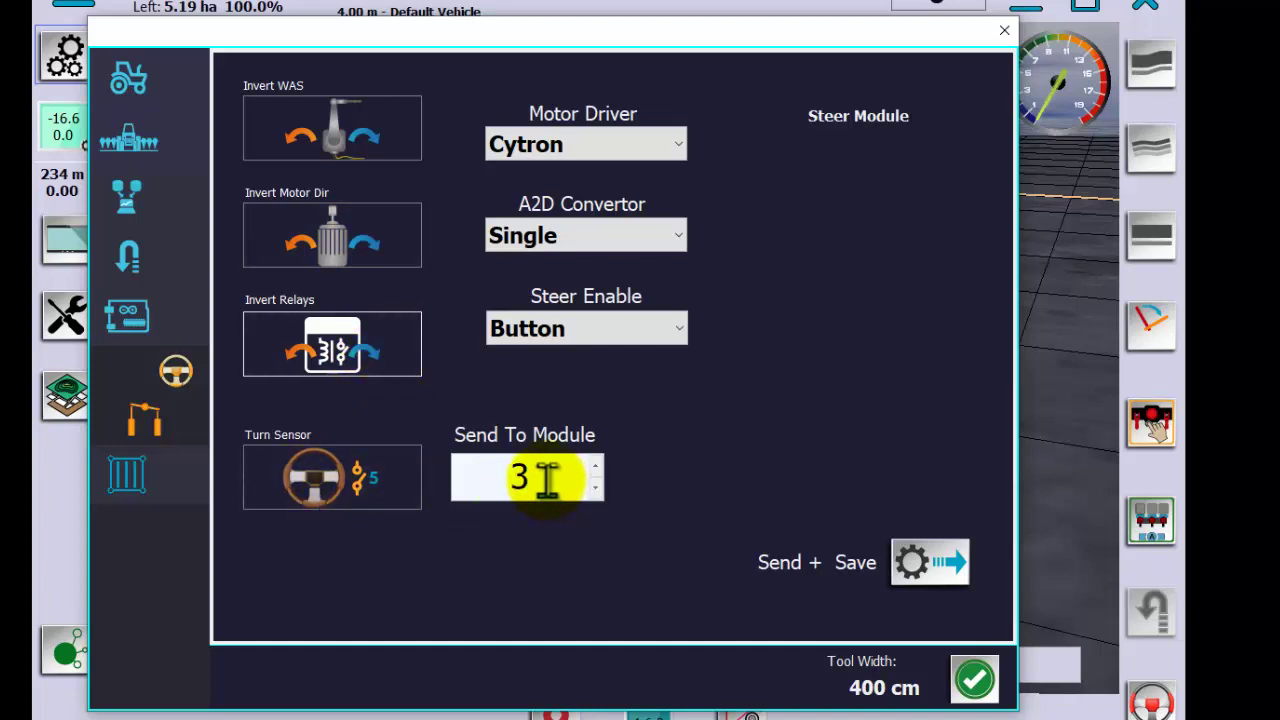
View the available choices for Steer Enable, A2D Convertor and Motor Driver in the steer module settings.
{"action": "left_click", "coordinate": [596, 340]}
{"action": "left_click", "coordinate": [598, 344]}
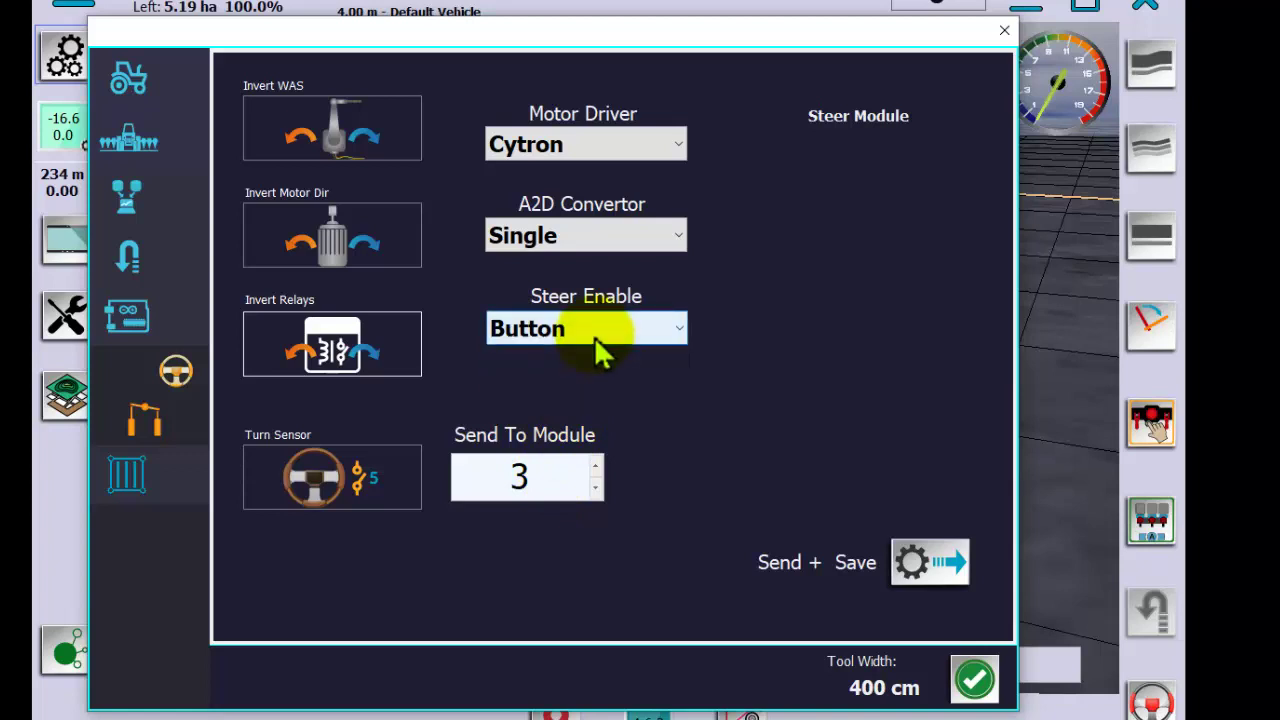
{"action": "left_click", "coordinate": [603, 242]}
{"action": "left_click", "coordinate": [603, 242]}
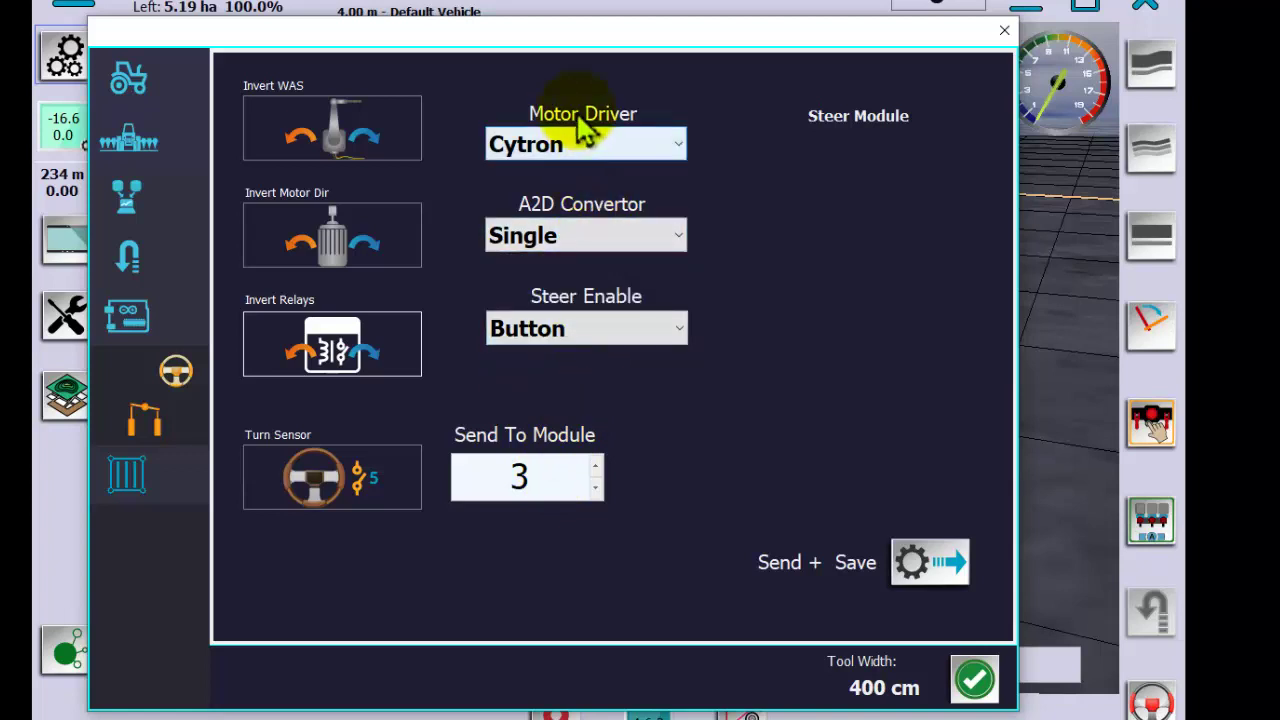
{"action": "left_click", "coordinate": [595, 148]}
{"action": "left_click", "coordinate": [594, 148]}
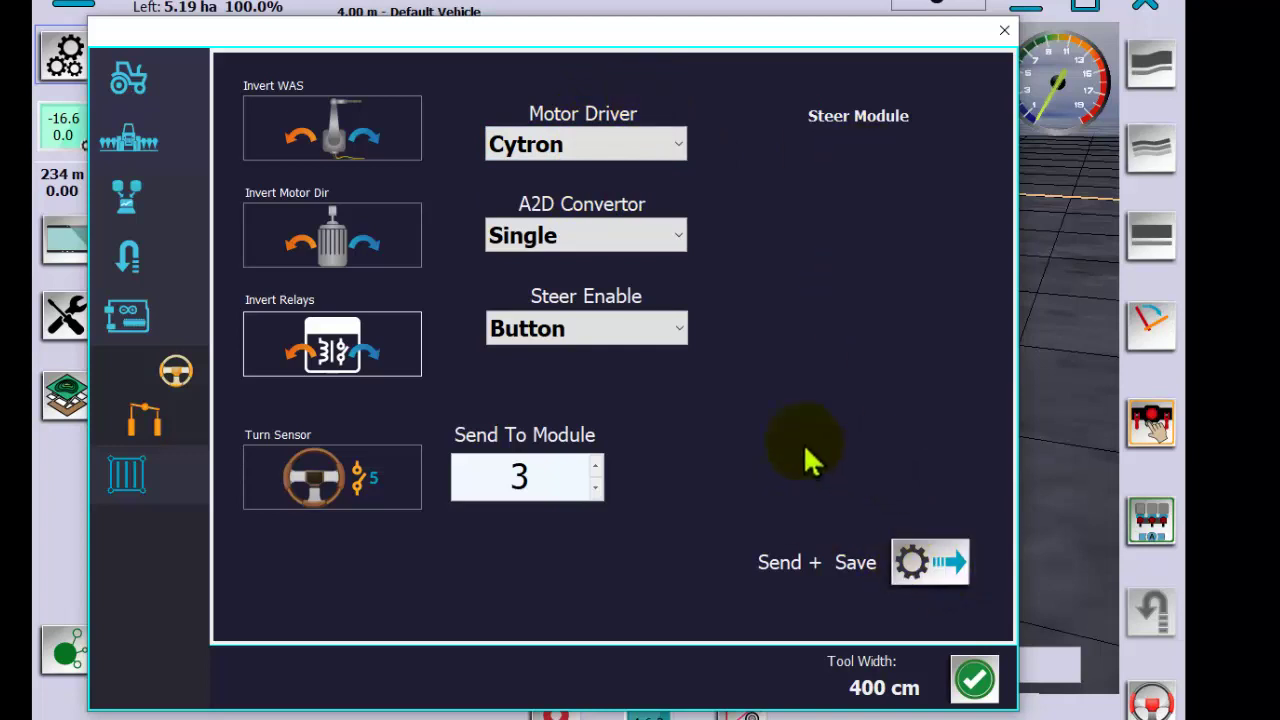
Open the machine module settings and try the on/off switch above the raise time.
{"action": "left_click", "coordinate": [175, 443]}
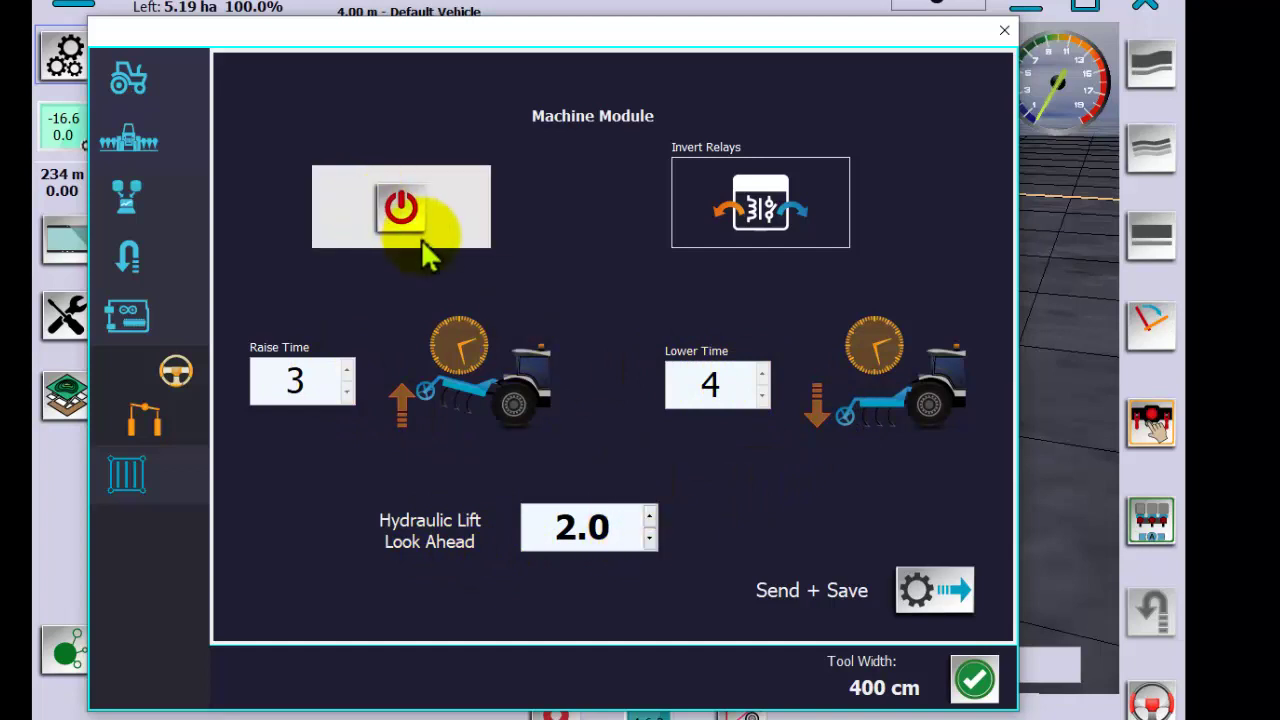
{"action": "left_click", "coordinate": [474, 232]}
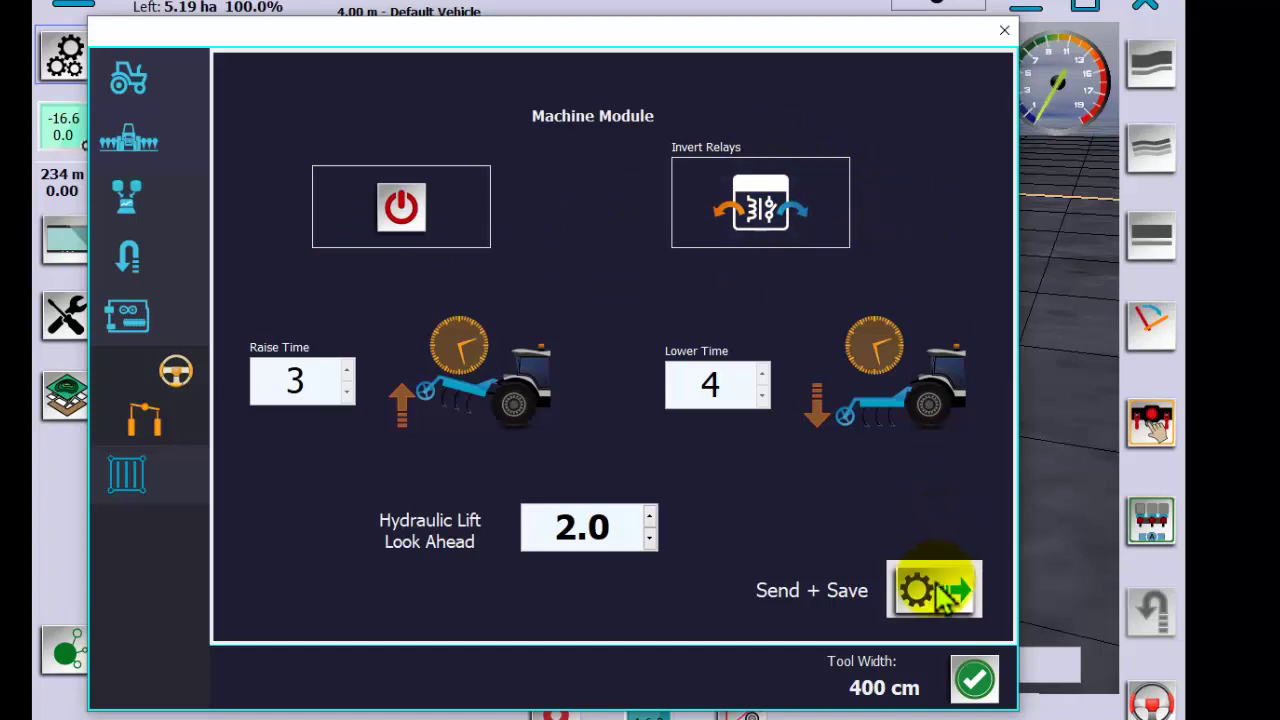
Compare the two tram types, keep the offset layout with one track beside the vehicle, and save and close the configuration.
{"action": "left_click", "coordinate": [142, 492]}
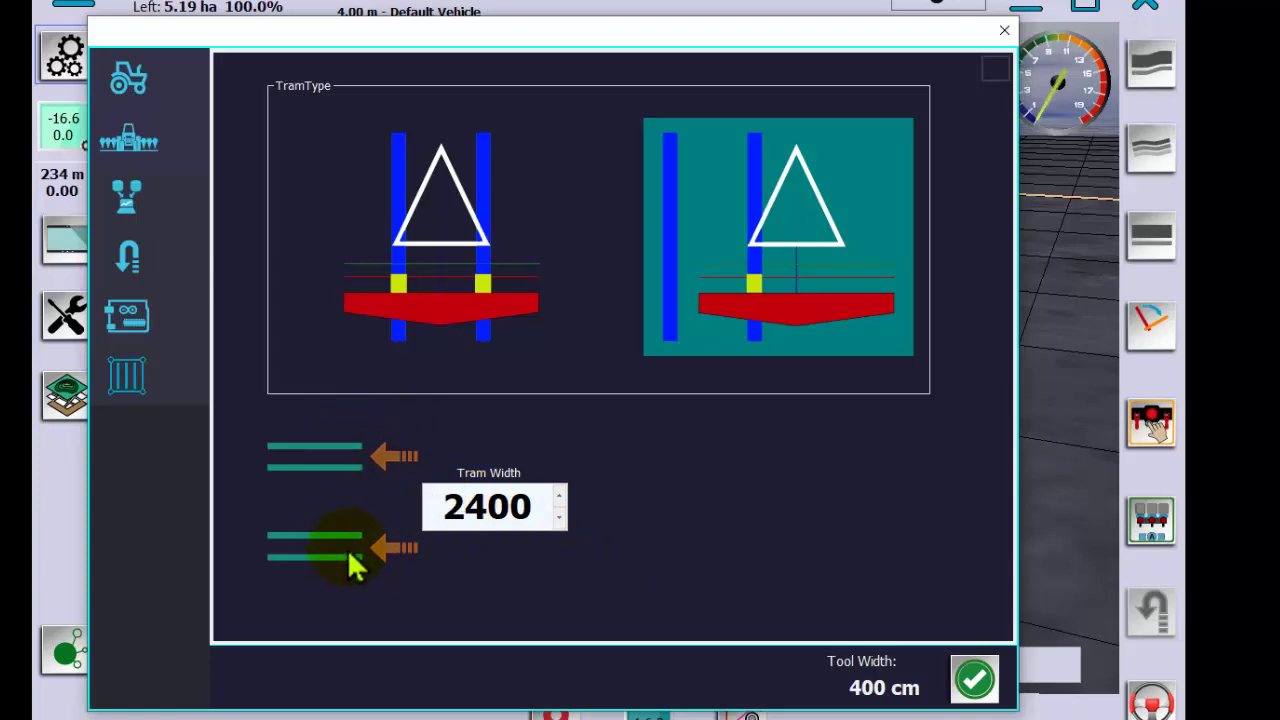
{"action": "left_click", "coordinate": [443, 340]}
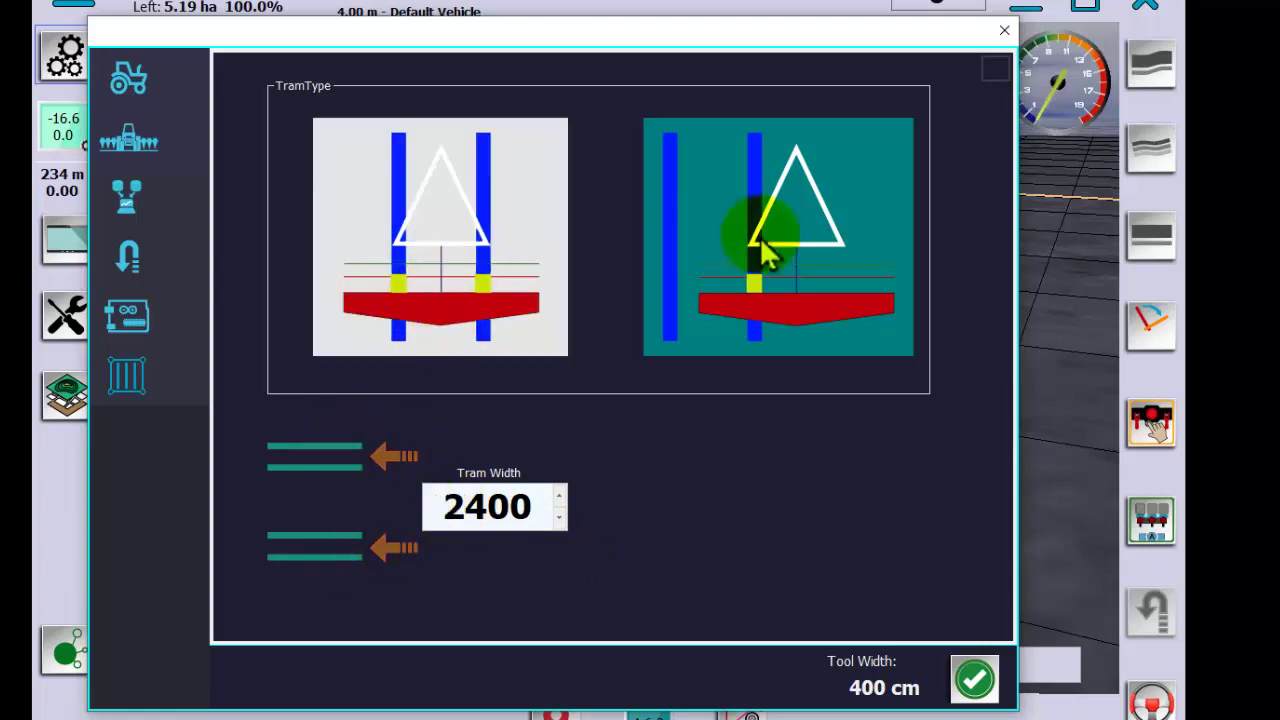
{"action": "left_click", "coordinate": [795, 275]}
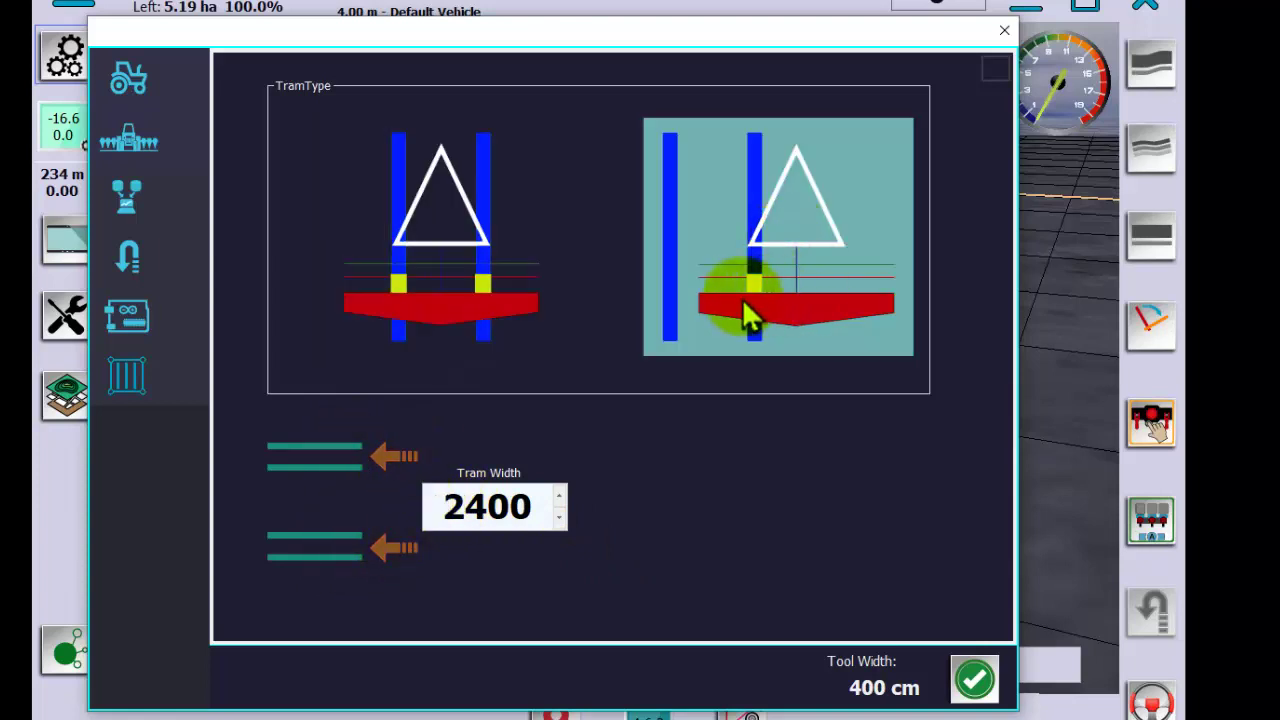
{"action": "left_click", "coordinate": [503, 285]}
{"action": "left_click", "coordinate": [815, 282]}
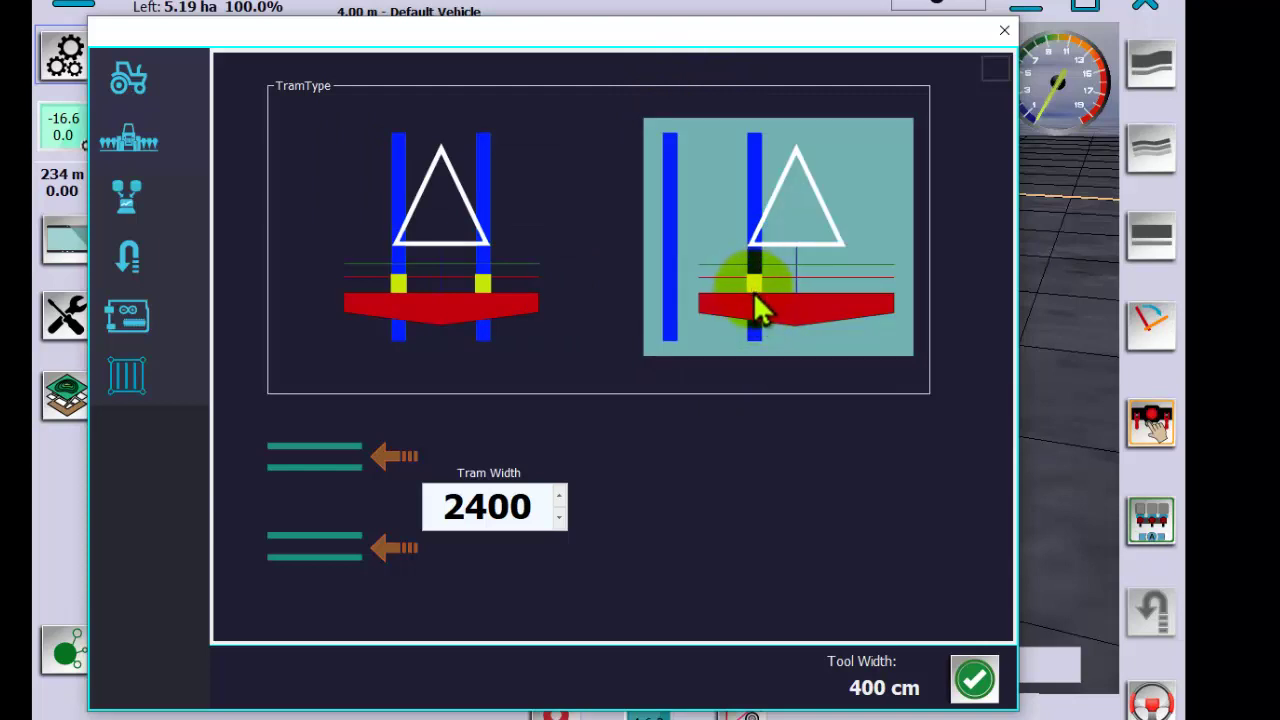
{"action": "left_click", "coordinate": [395, 302]}
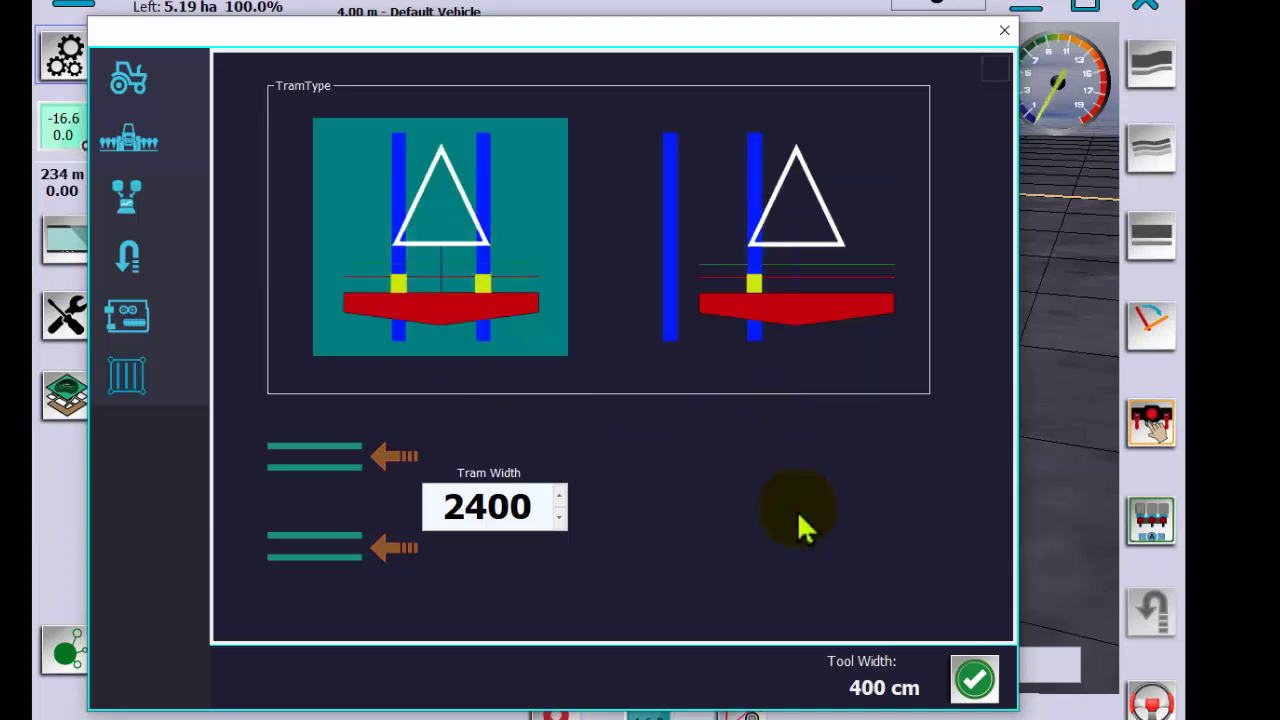
{"action": "left_click", "coordinate": [820, 332]}
{"action": "left_click", "coordinate": [545, 355]}
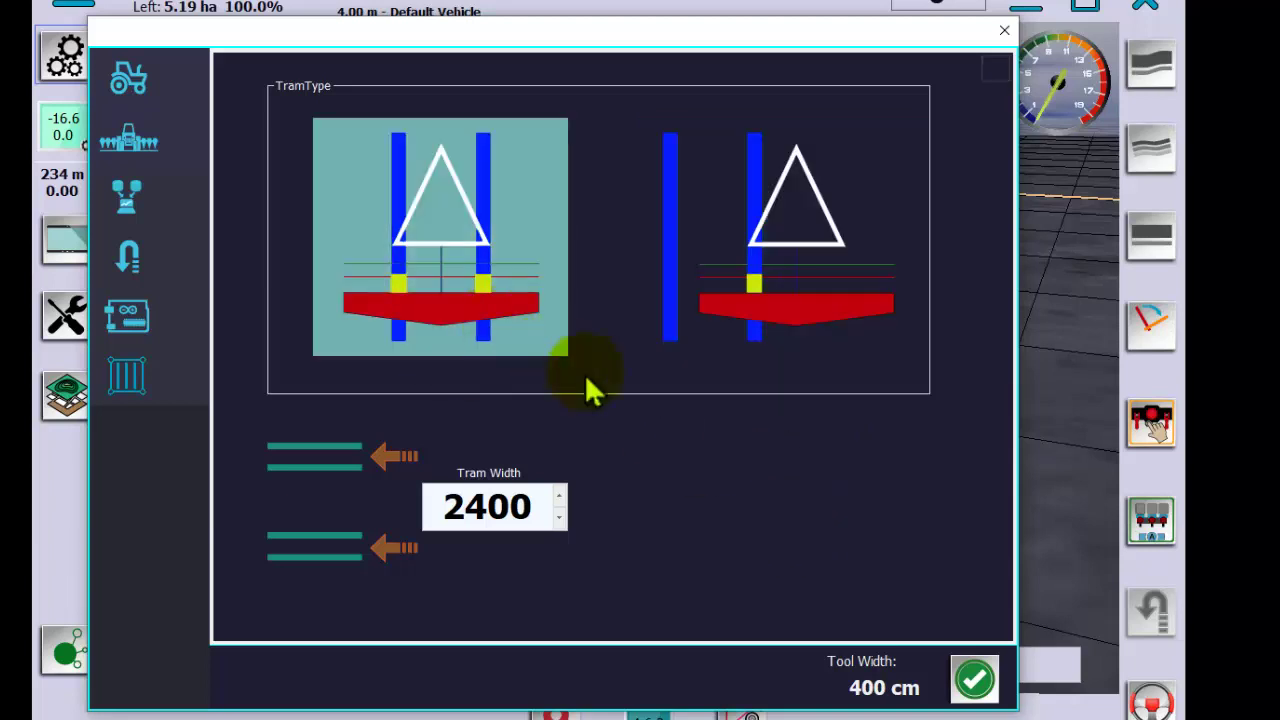
{"action": "left_click", "coordinate": [817, 340]}
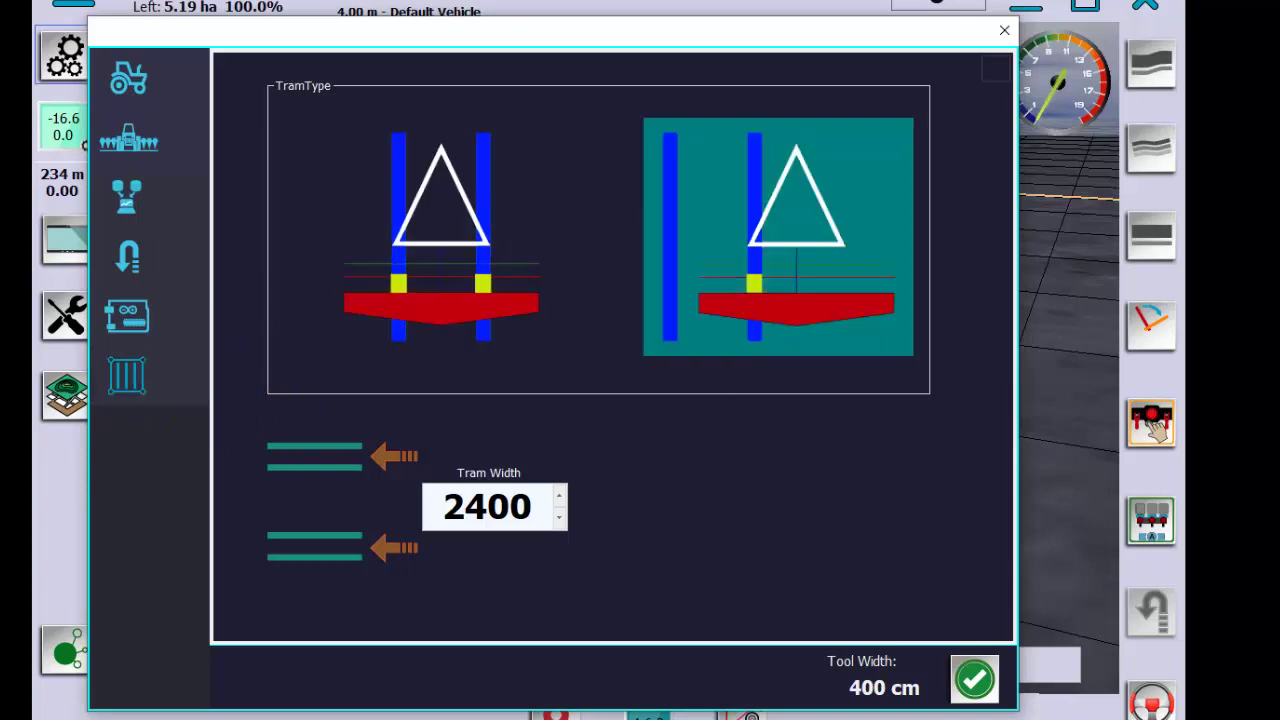
{"action": "left_click", "coordinate": [975, 680]}
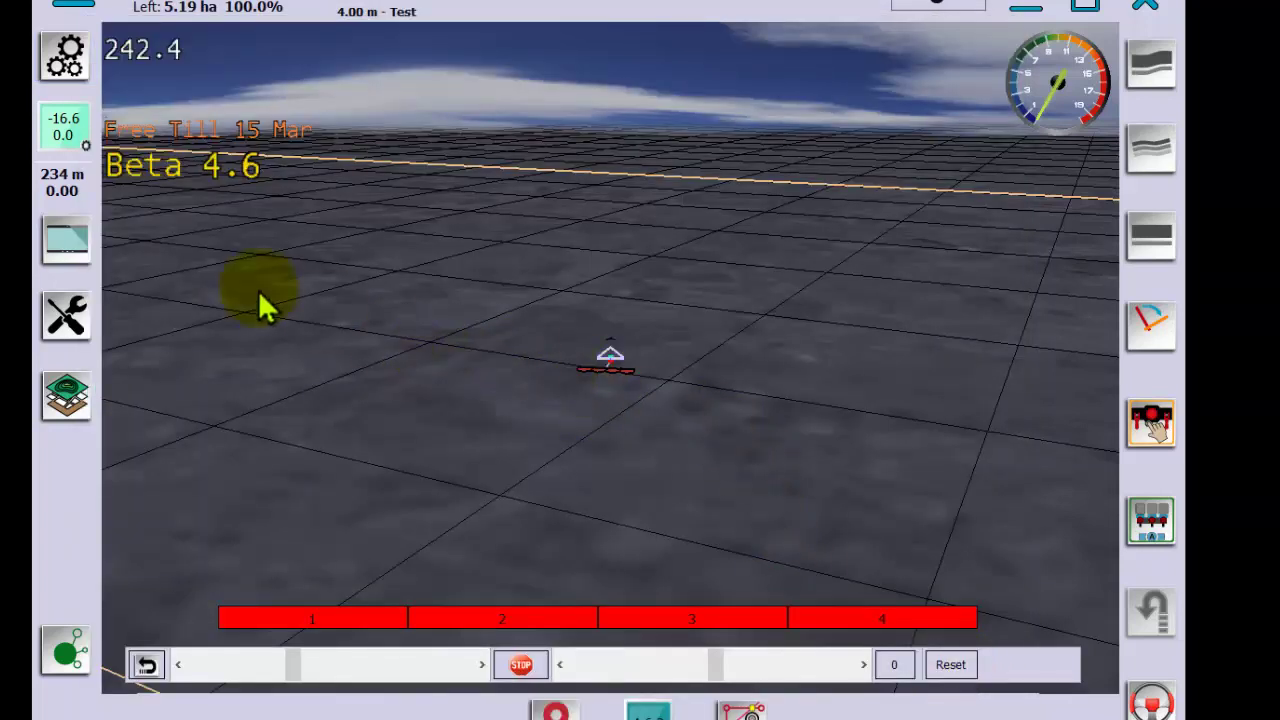
{"action": "left_click", "coordinate": [95, 320]}
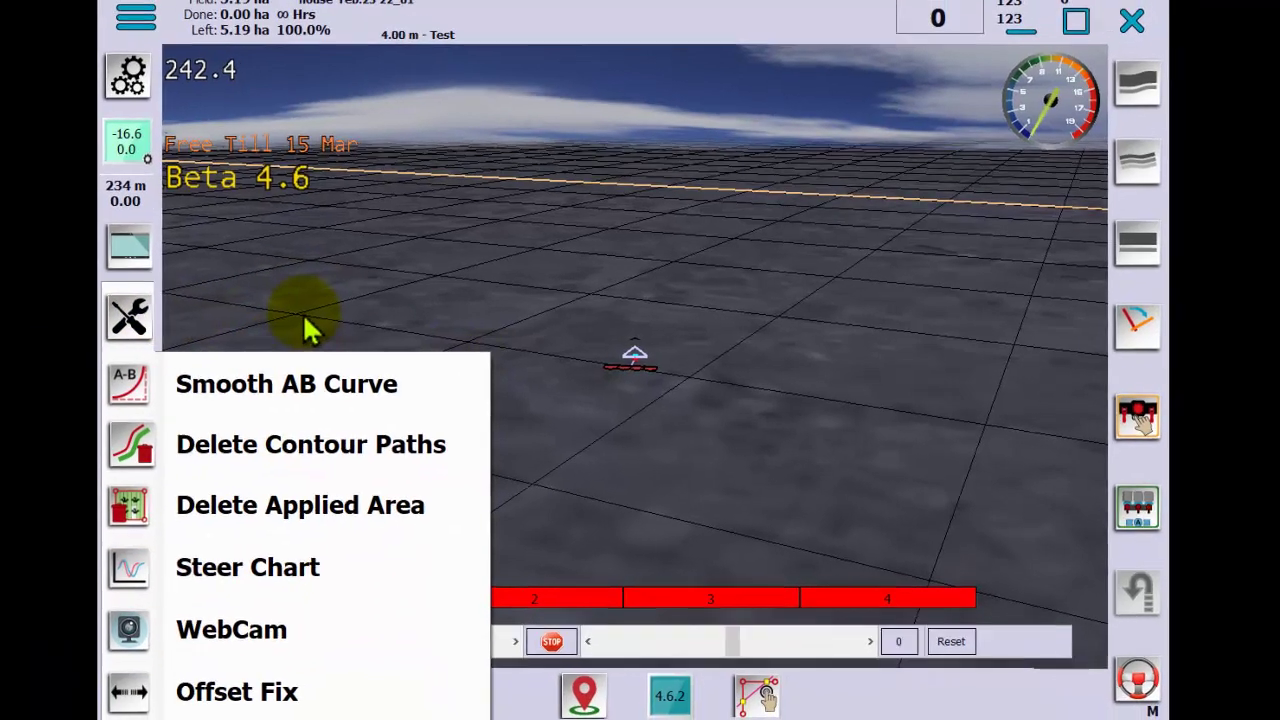
{"action": "left_click", "coordinate": [259, 327]}
Open the field's boundary manager, move its window aside, and add a new boundary to record by driving.
{"action": "left_click", "coordinate": [82, 397]}
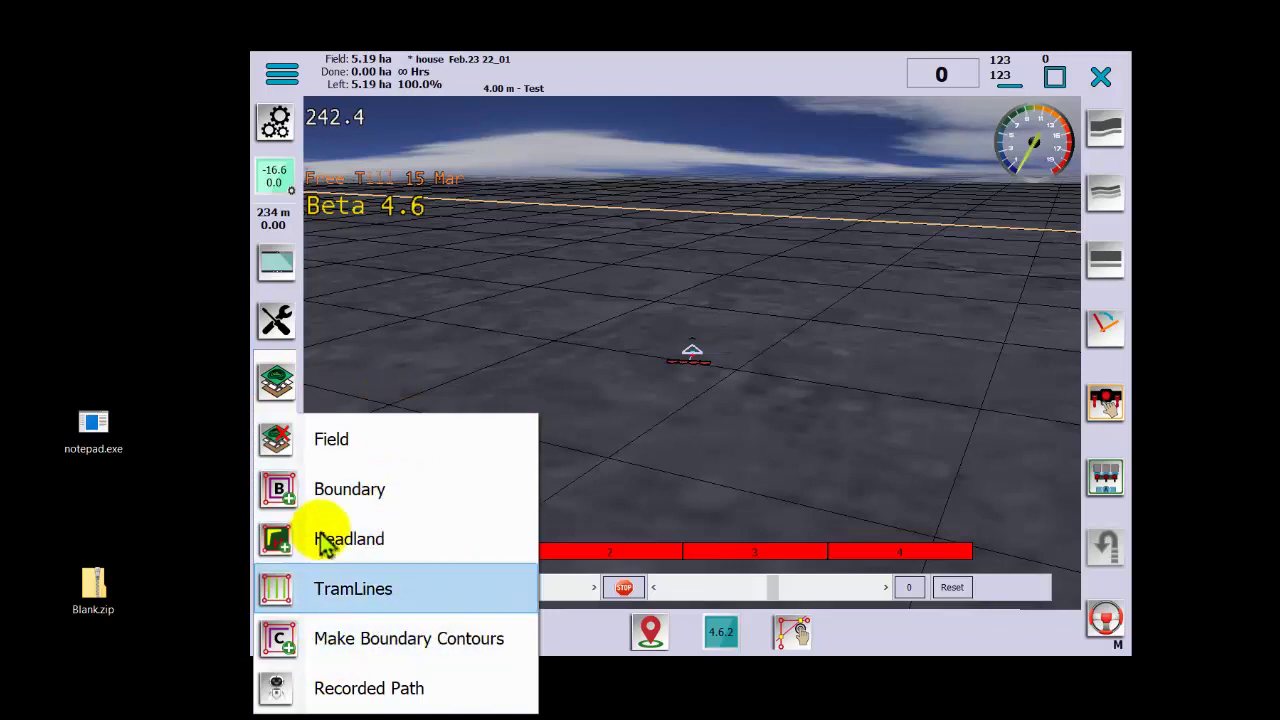
{"action": "left_click", "coordinate": [400, 505]}
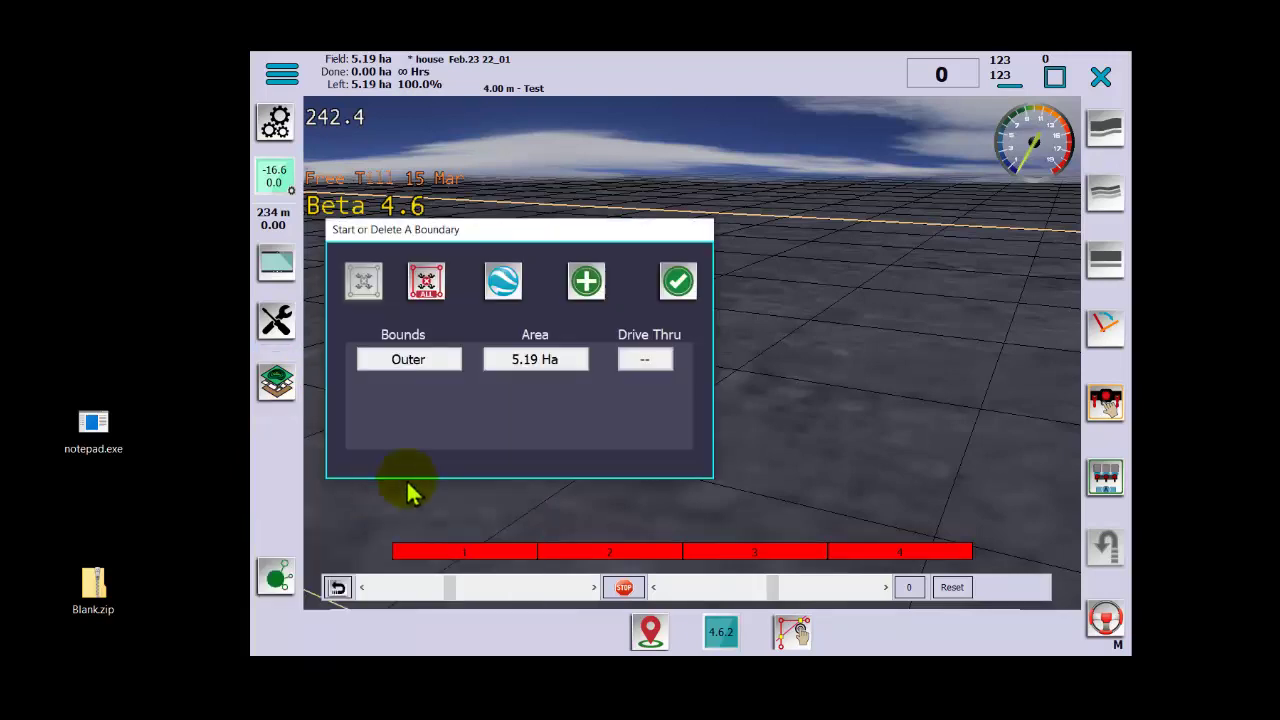
{"action": "left_click_drag", "start_coordinate": [559, 240], "coordinate": [965, 251]}
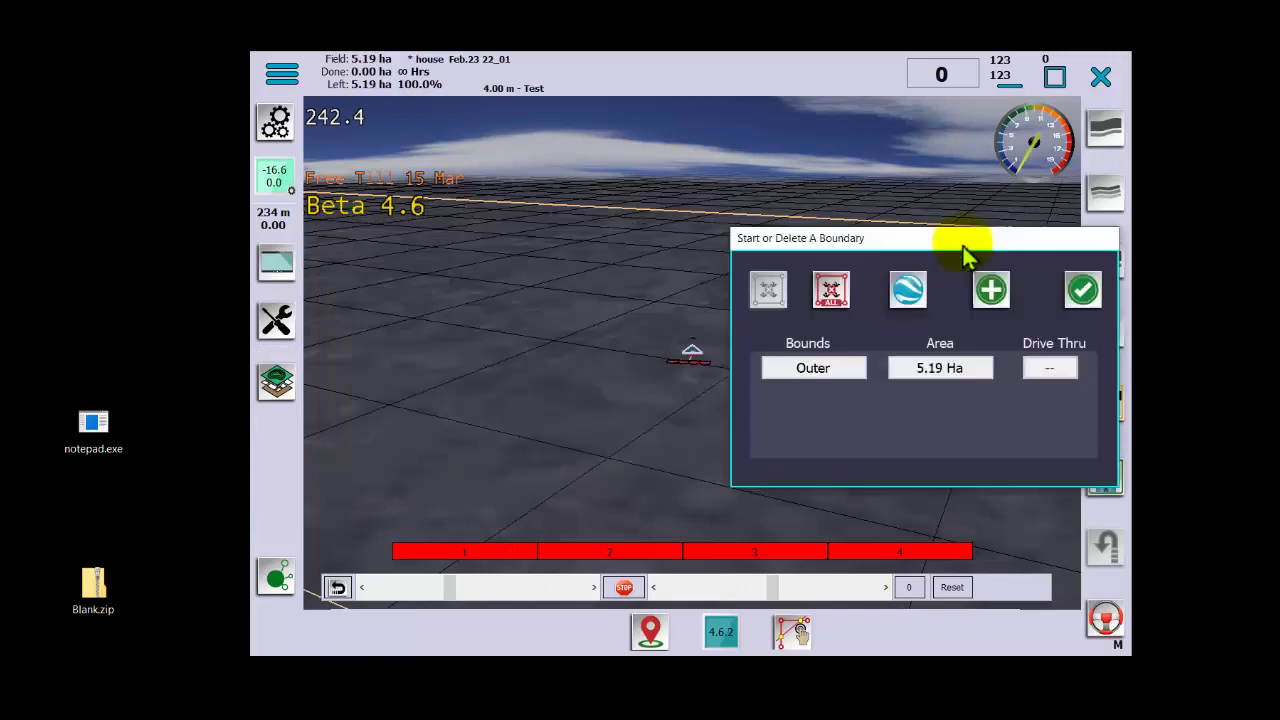
{"action": "left_click_drag", "start_coordinate": [882, 260], "coordinate": [954, 291]}
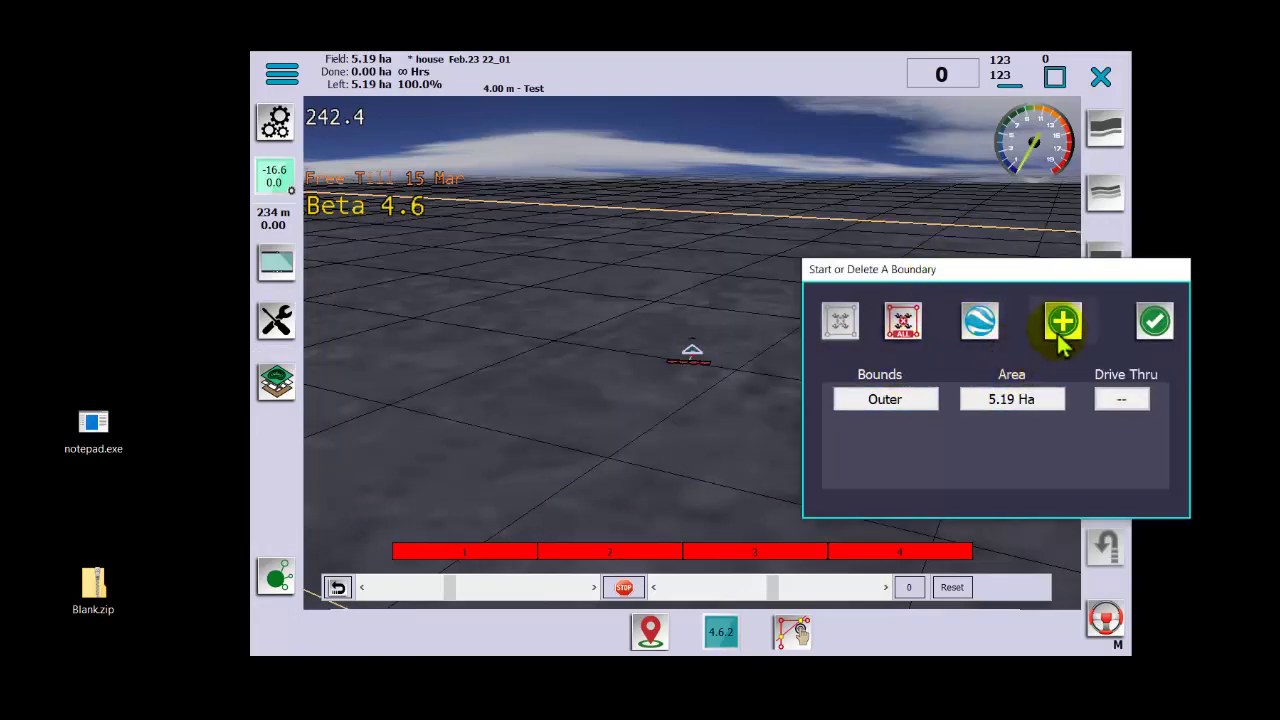
{"action": "left_click", "coordinate": [1063, 322]}
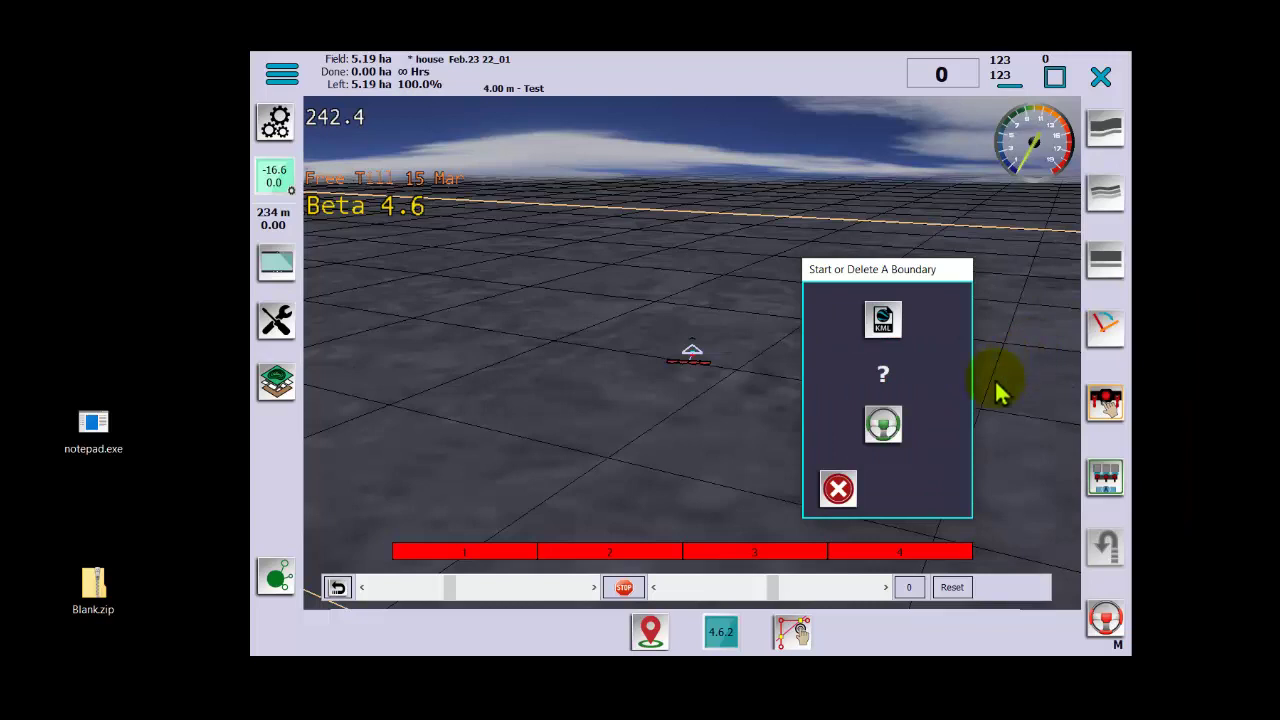
{"action": "left_click", "coordinate": [884, 426]}
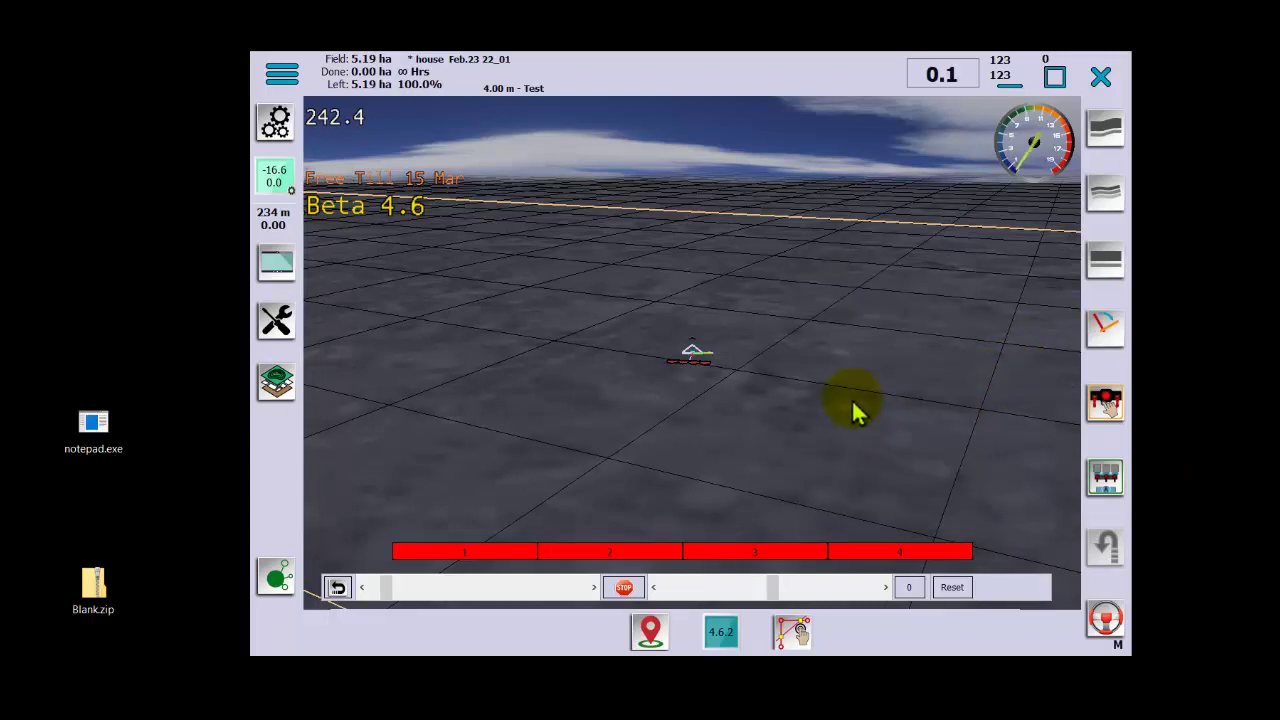
Accelerate the simulated vehicle to about 27 km/h, move the boundary recorder window to a clear spot, and start recording the boundary.
{"action": "key", "text": "Up"}
{"action": "key", "text": "Up"}
{"action": "key", "text": "Up"}
{"action": "key", "text": "Up"}
{"action": "key", "text": "Up"}
{"action": "key", "text": "Up"}
{"action": "key", "text": "Up"}
{"action": "key", "text": "Up"}
{"action": "key", "text": "Up"}
{"action": "key", "text": "Up"}
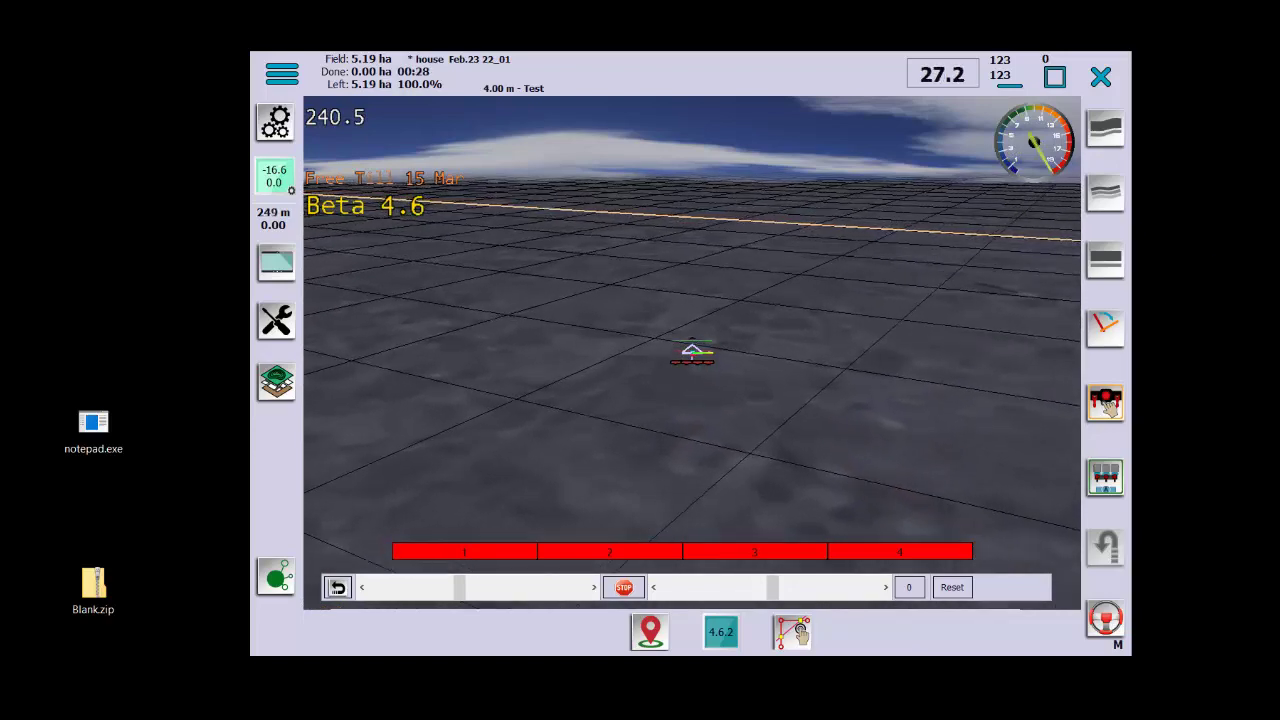
{"action": "left_click_drag", "start_coordinate": [526, 174], "coordinate": [458, 126]}
{"action": "left_click", "coordinate": [421, 238]}
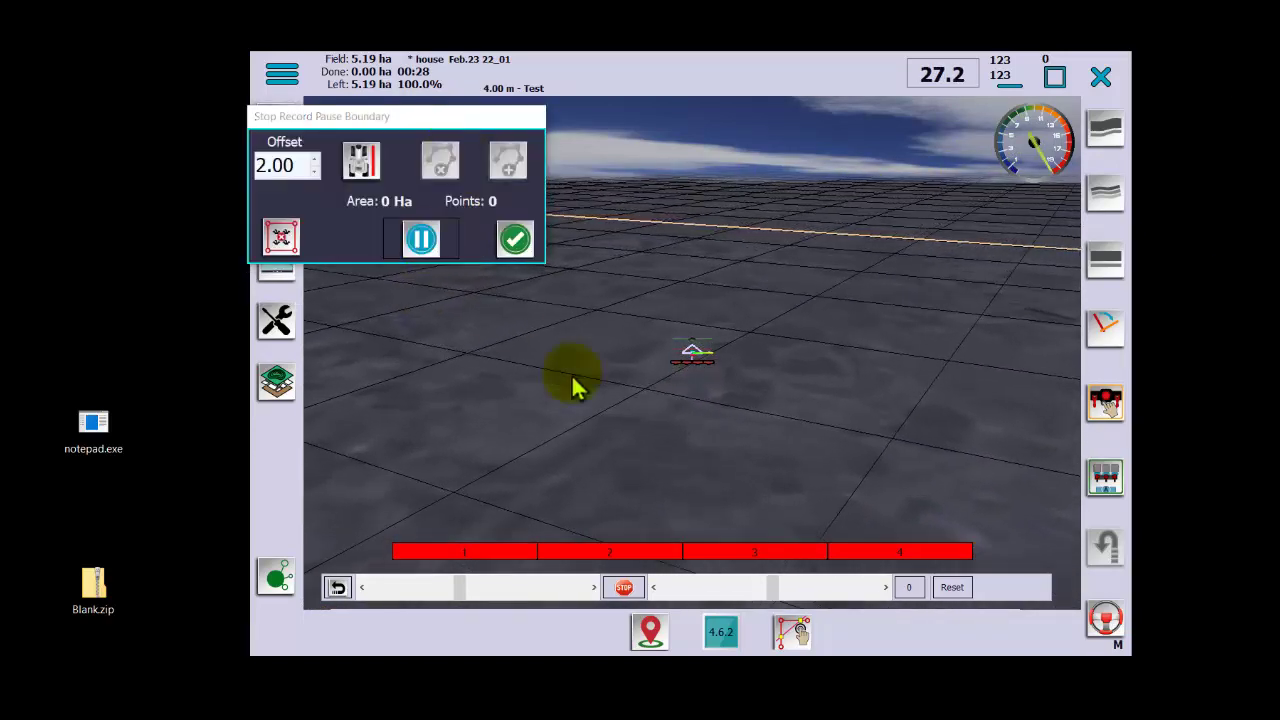
Steer the simulated vehicle left, pause the boundary recording, and add single boundary points manually while driving.
{"action": "key", "text": "Left"}
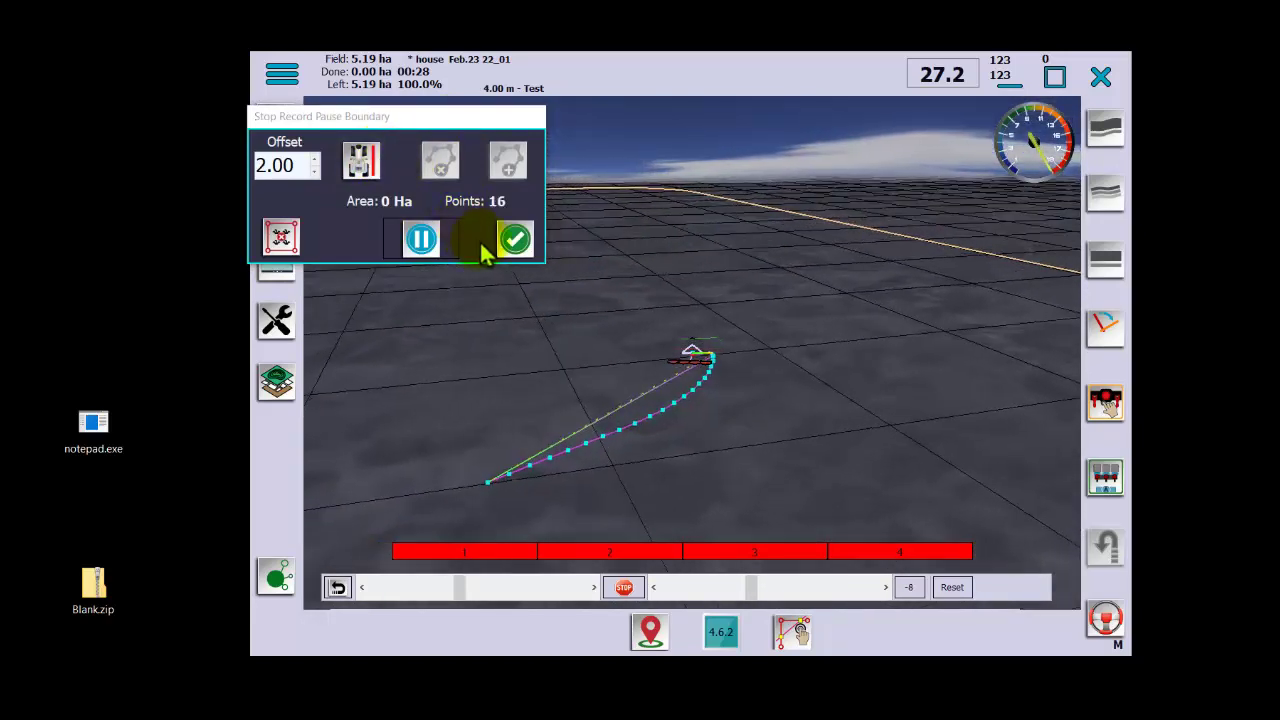
{"action": "left_click", "coordinate": [424, 240]}
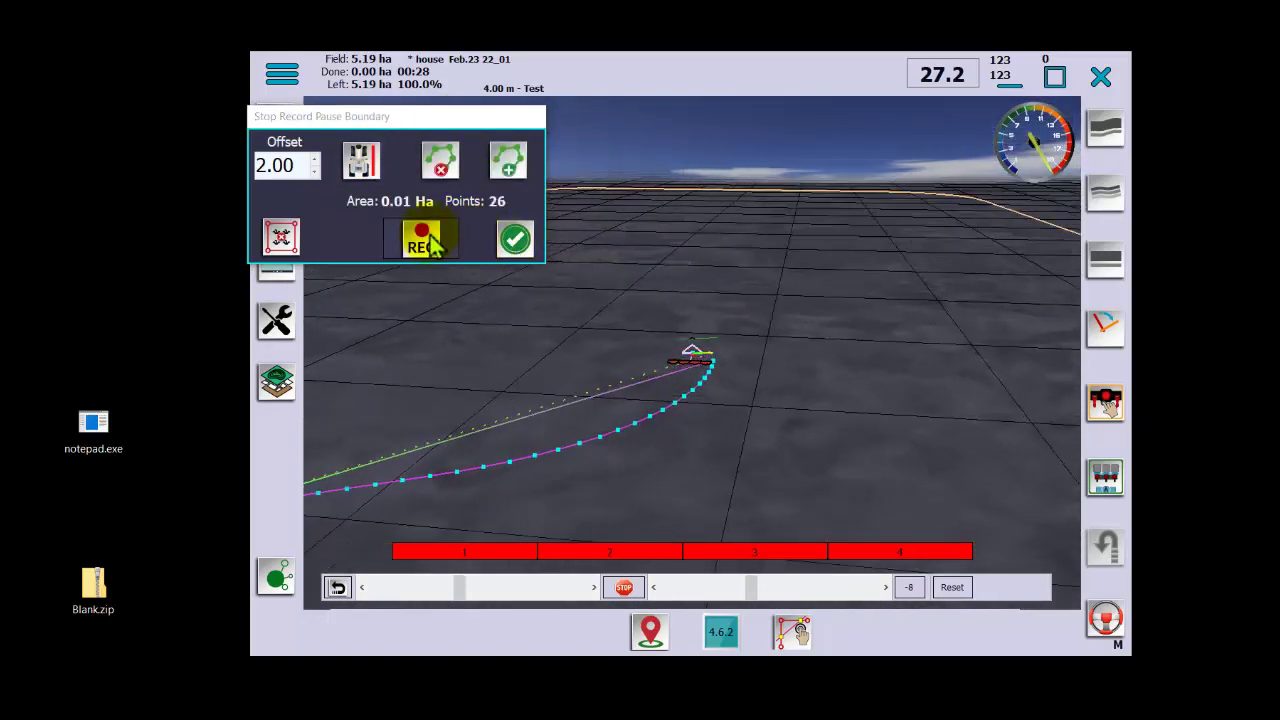
{"action": "left_click", "coordinate": [508, 166]}
{"action": "left_click", "coordinate": [508, 168]}
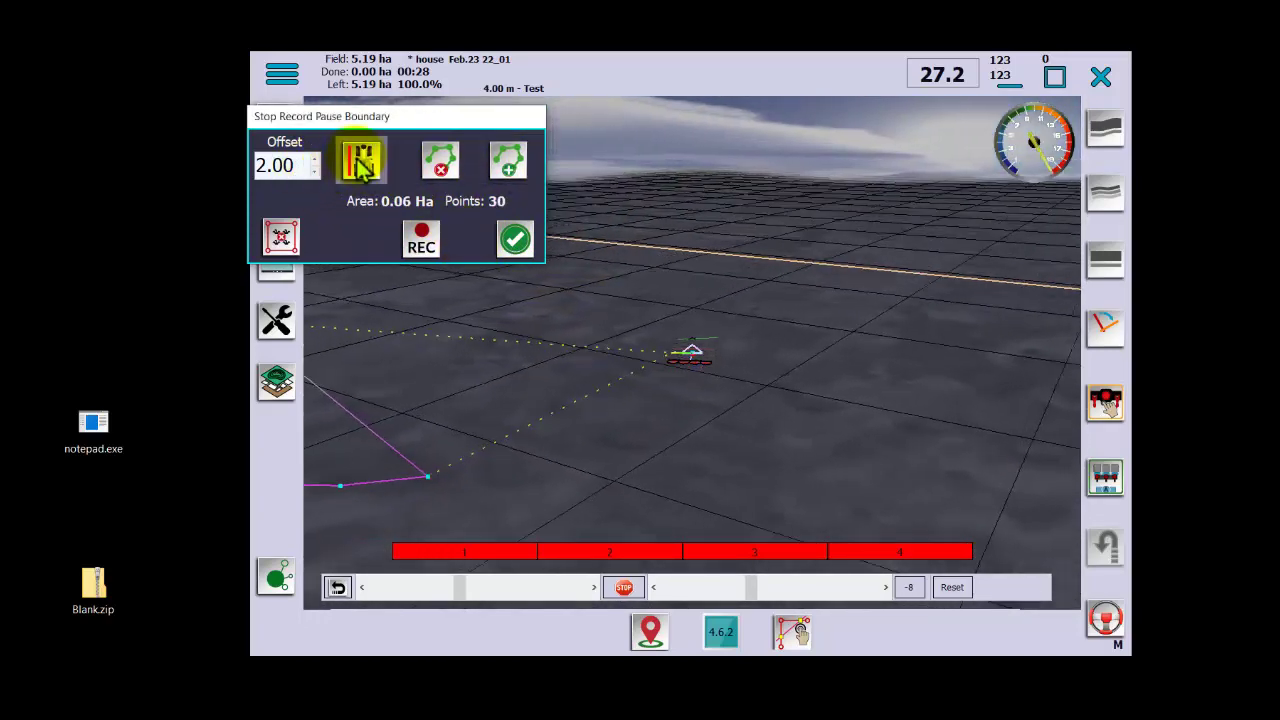
Set the boundary offset to 0.00, resume recording, and finish the recorded boundary.
{"action": "left_click", "coordinate": [296, 165]}
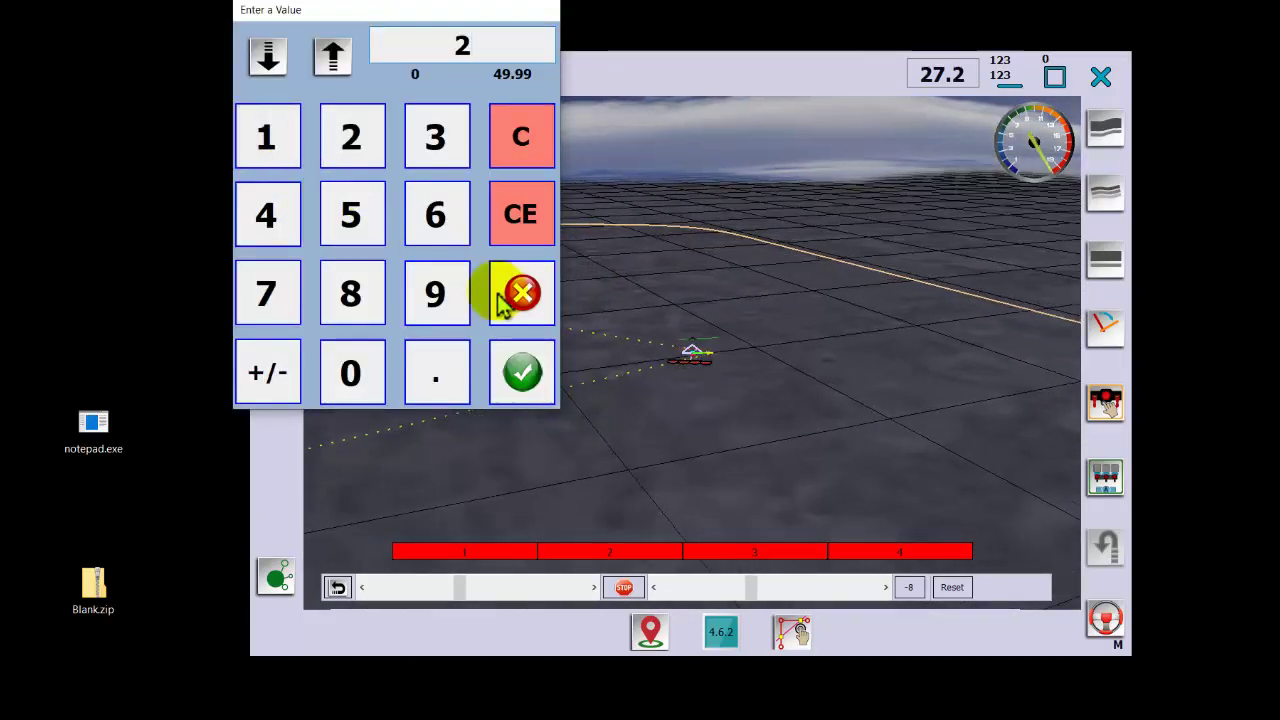
{"action": "left_click", "coordinate": [515, 375]}
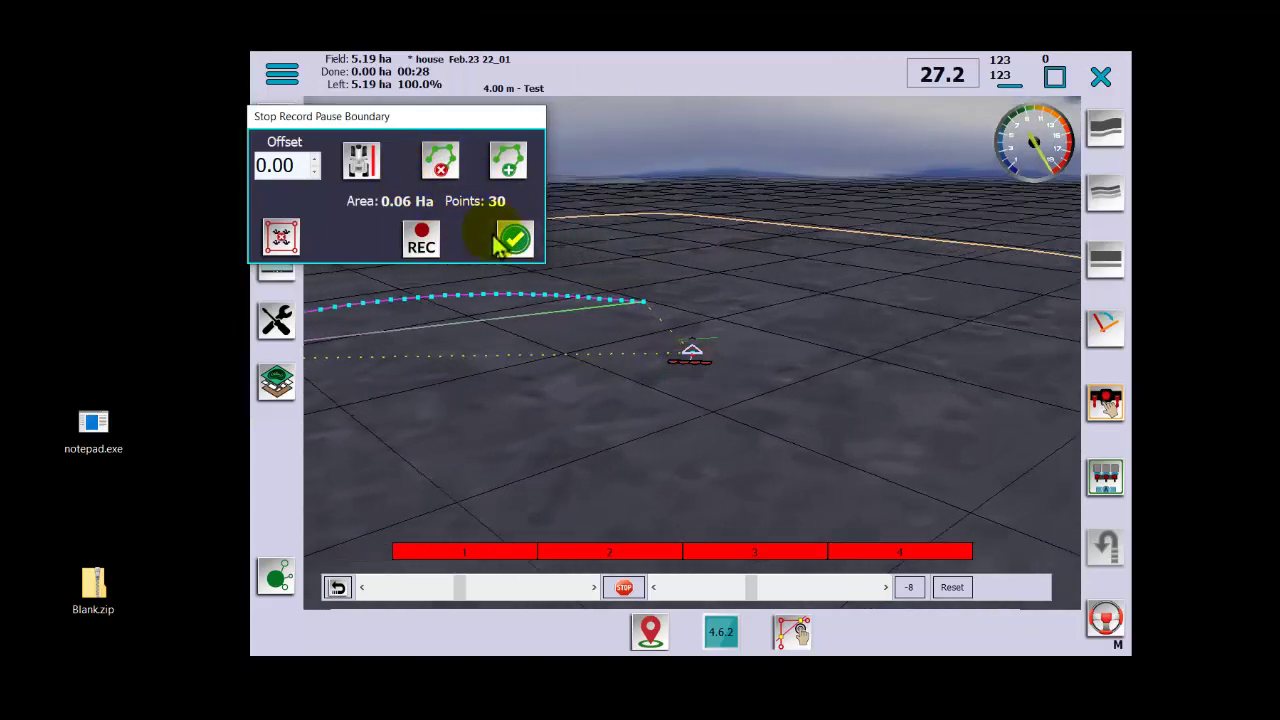
{"action": "left_click", "coordinate": [421, 240]}
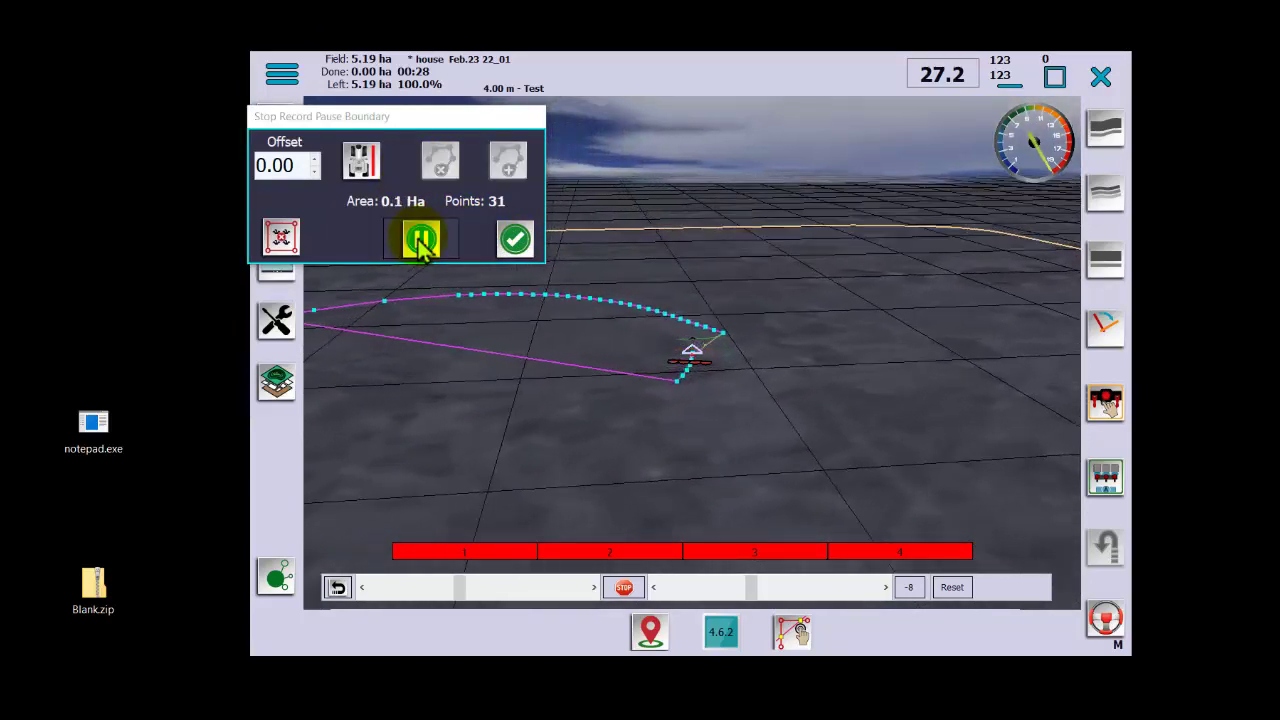
{"action": "left_click", "coordinate": [517, 240]}
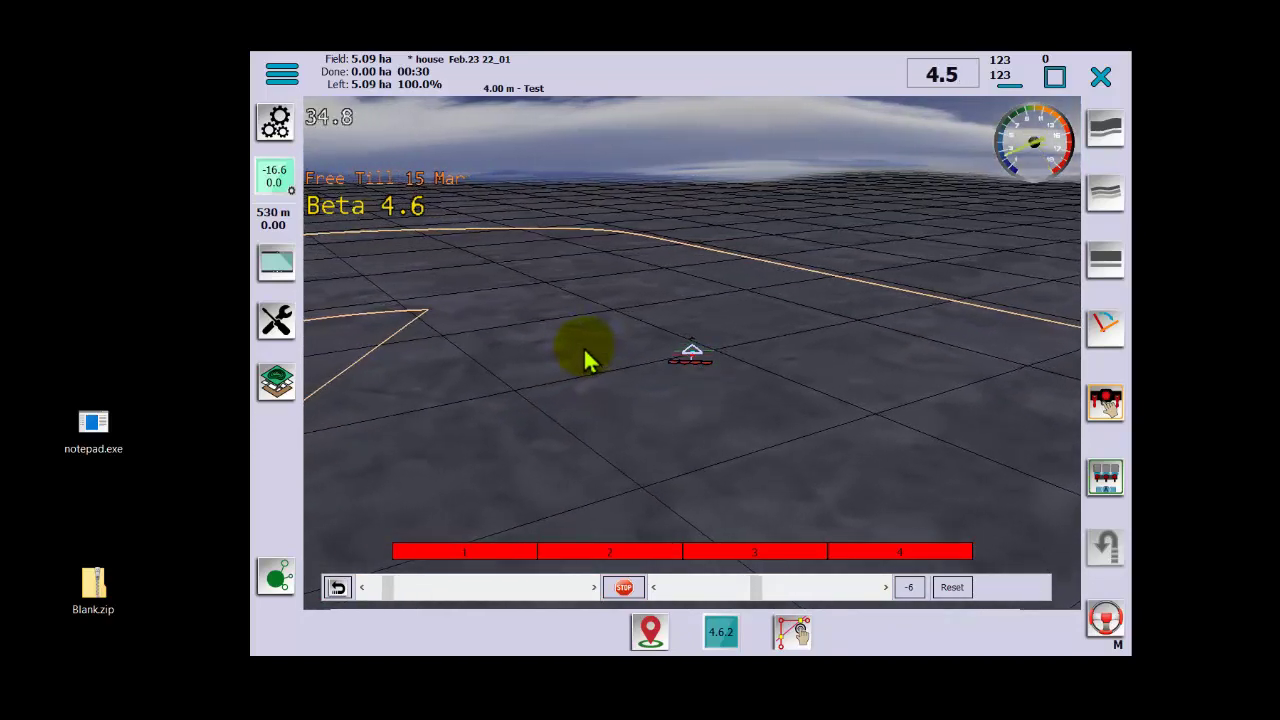
Delete the Inner 2 boundary in the field's boundary manager, keeping only the outer one, and close the manager.
{"action": "left_click", "coordinate": [276, 381]}
{"action": "left_click", "coordinate": [397, 492]}
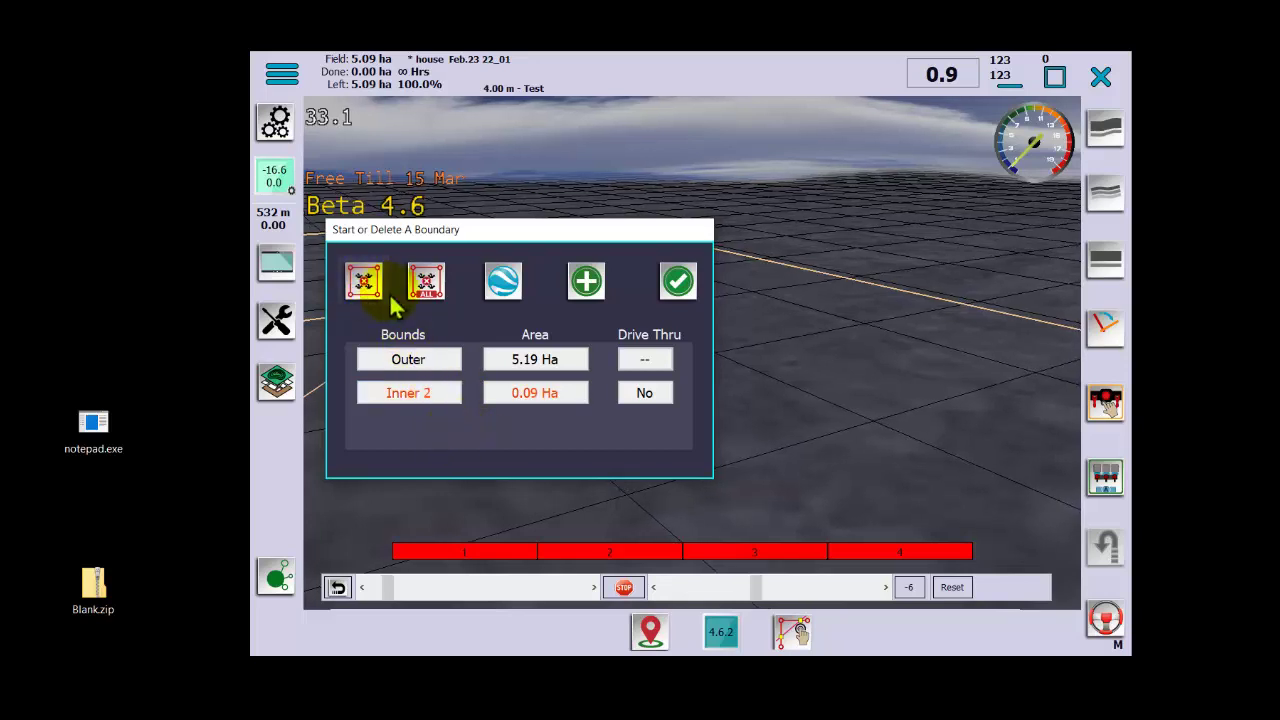
{"action": "left_click", "coordinate": [362, 290]}
{"action": "left_click", "coordinate": [652, 429]}
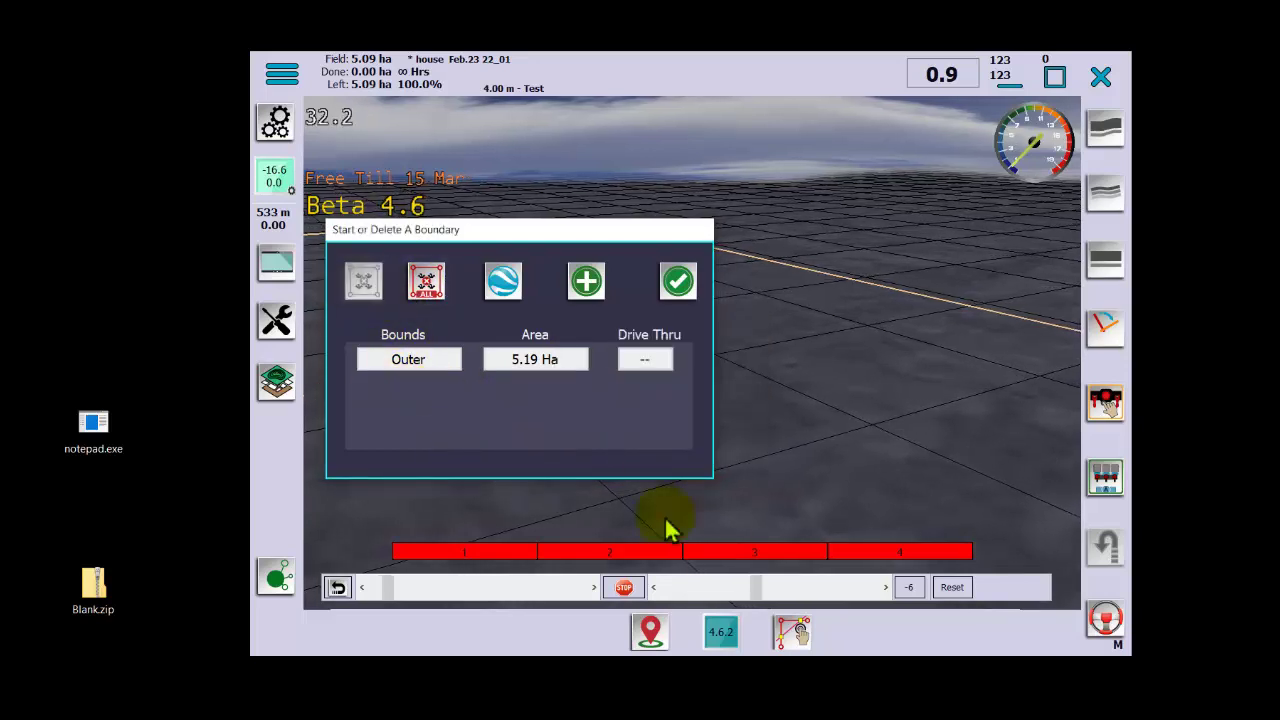
{"action": "left_click", "coordinate": [678, 282]}
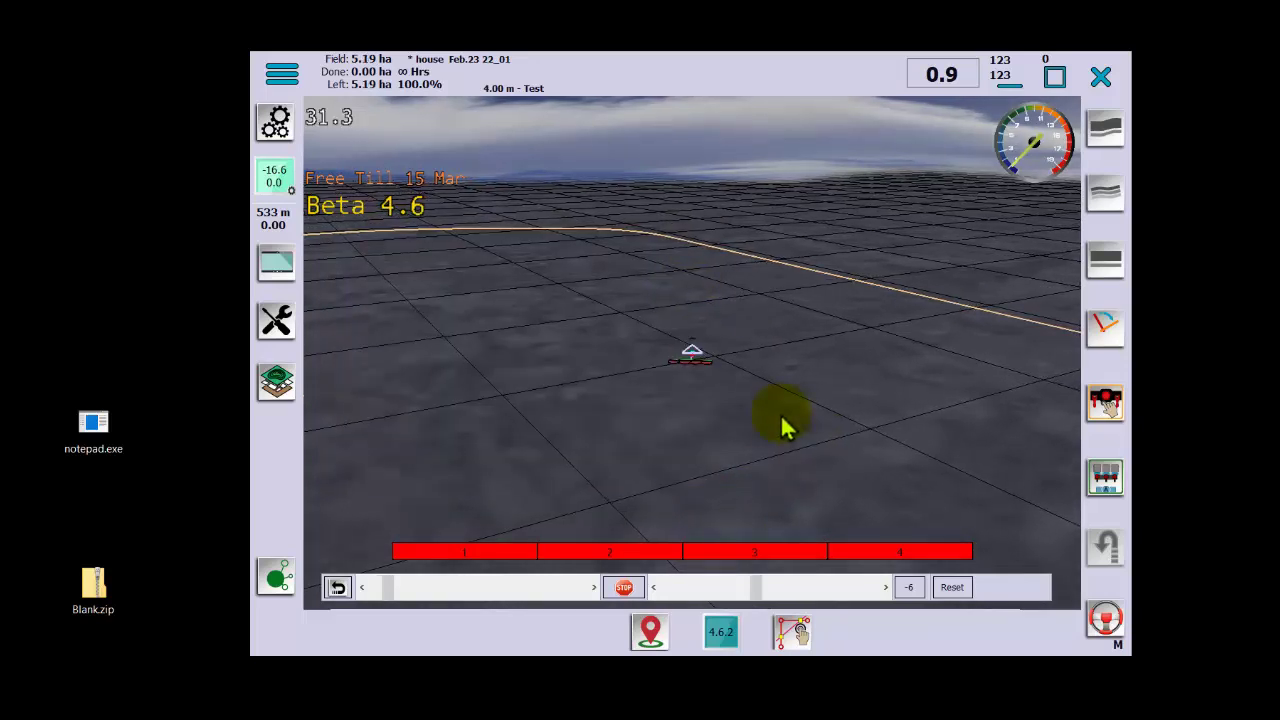
Build a headland inside the field boundary with a width of 12.0 and save it.
{"action": "left_click", "coordinate": [277, 383]}
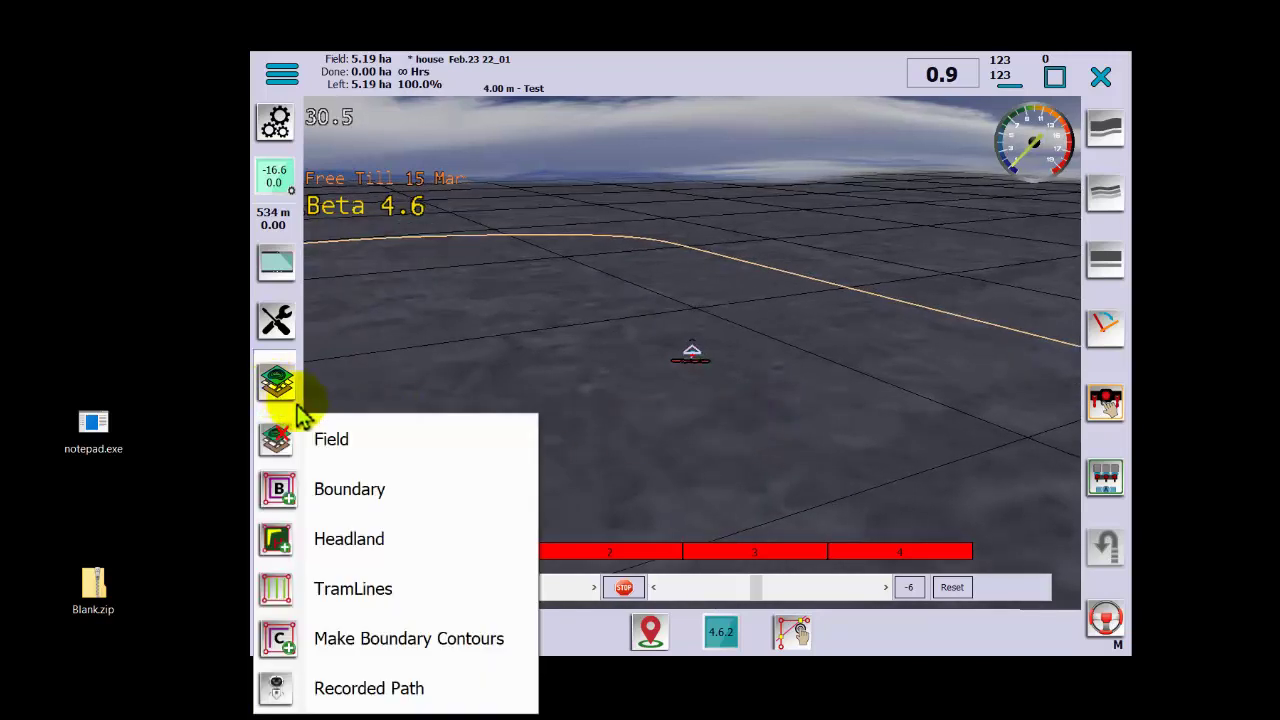
{"action": "left_click", "coordinate": [378, 545]}
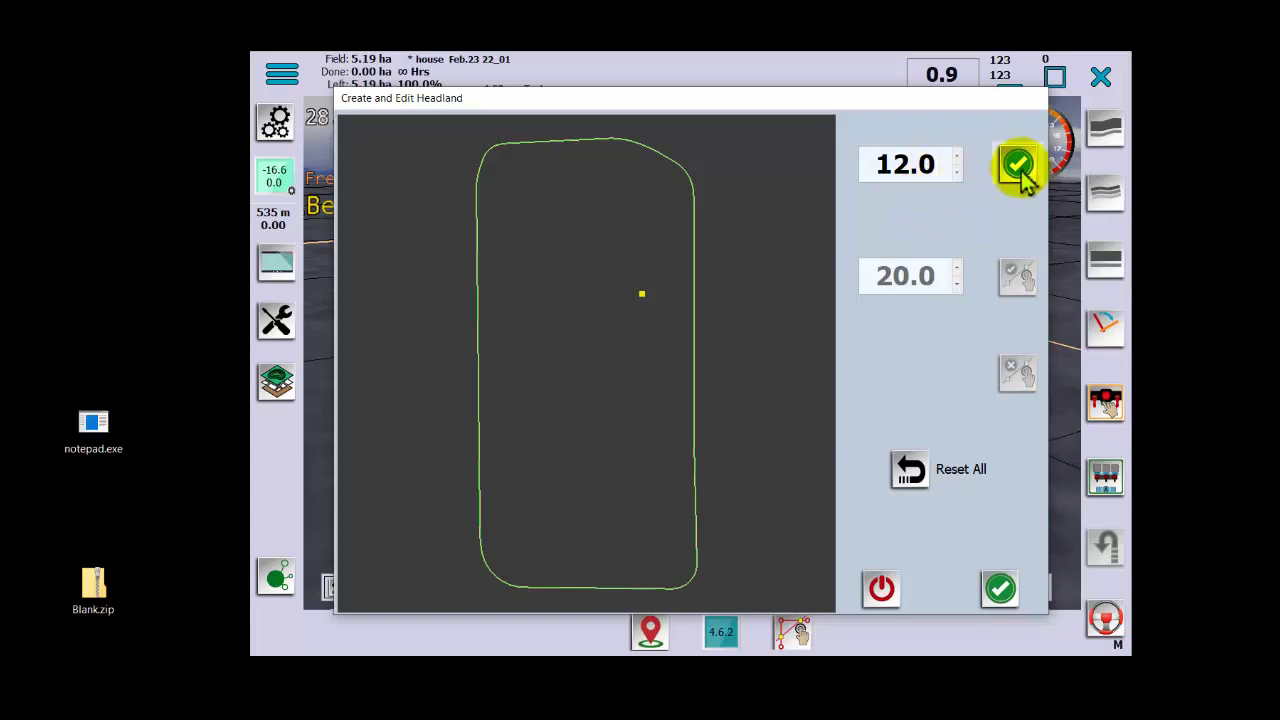
{"action": "left_click", "coordinate": [908, 172]}
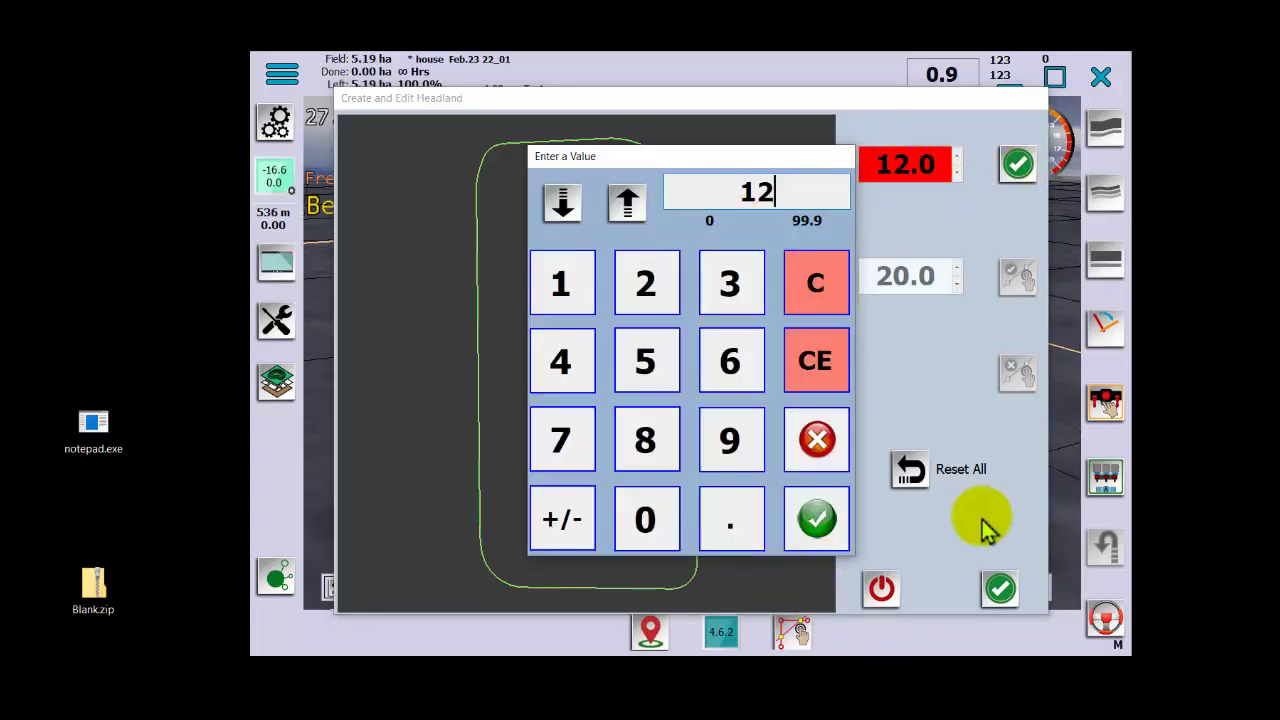
{"action": "left_click", "coordinate": [816, 439]}
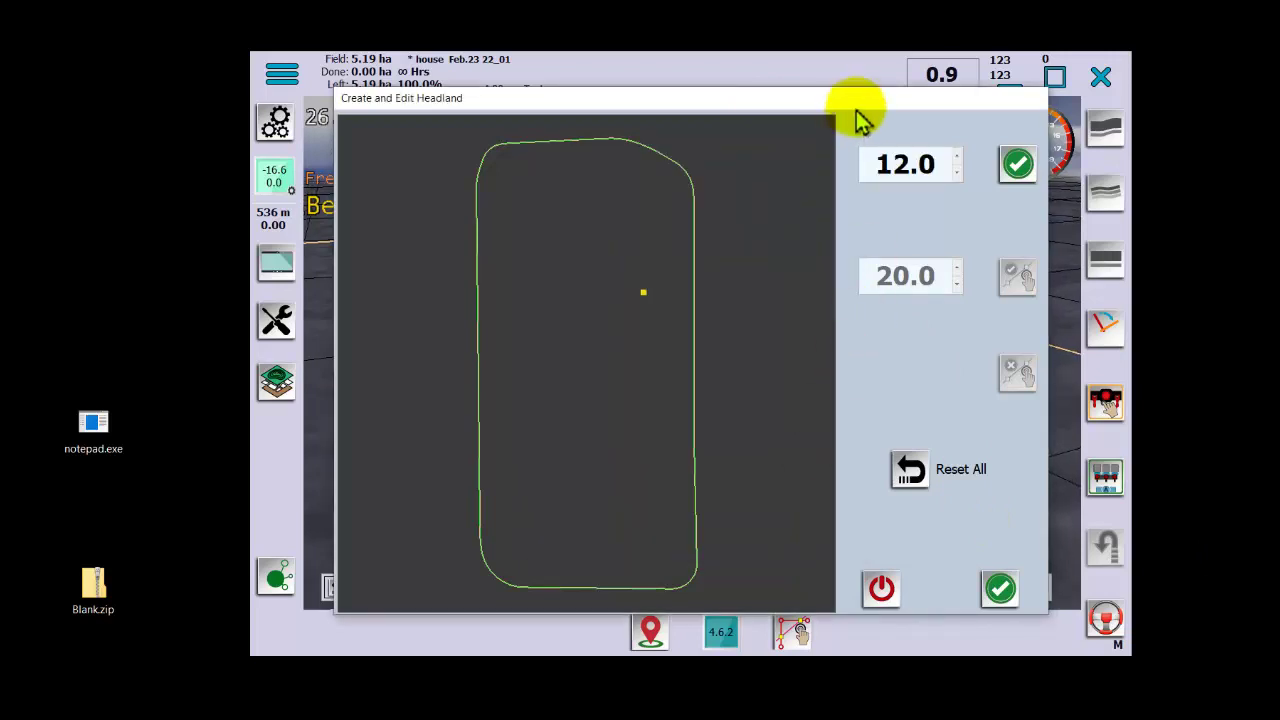
{"action": "left_click", "coordinate": [1020, 170]}
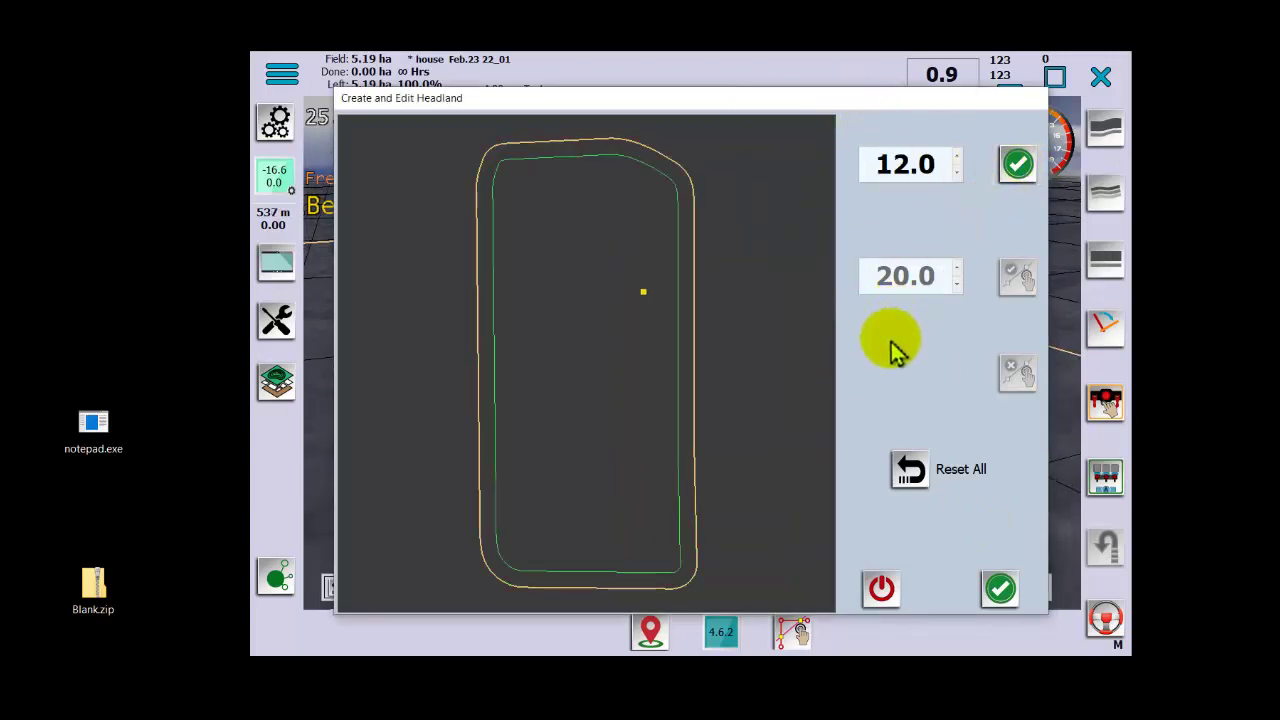
{"action": "left_click", "coordinate": [1000, 590]}
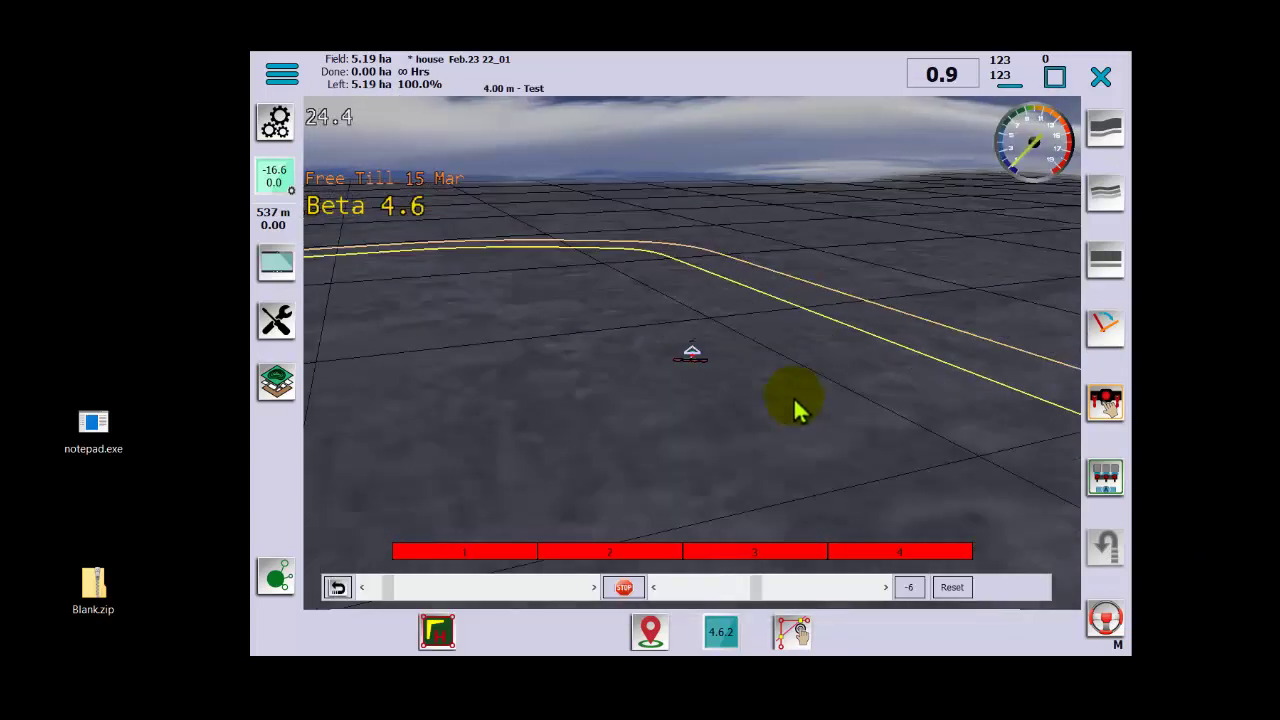
Try the headland and hydraulic lift controls, and leave both switched off.
{"action": "left_click", "coordinate": [443, 648]}
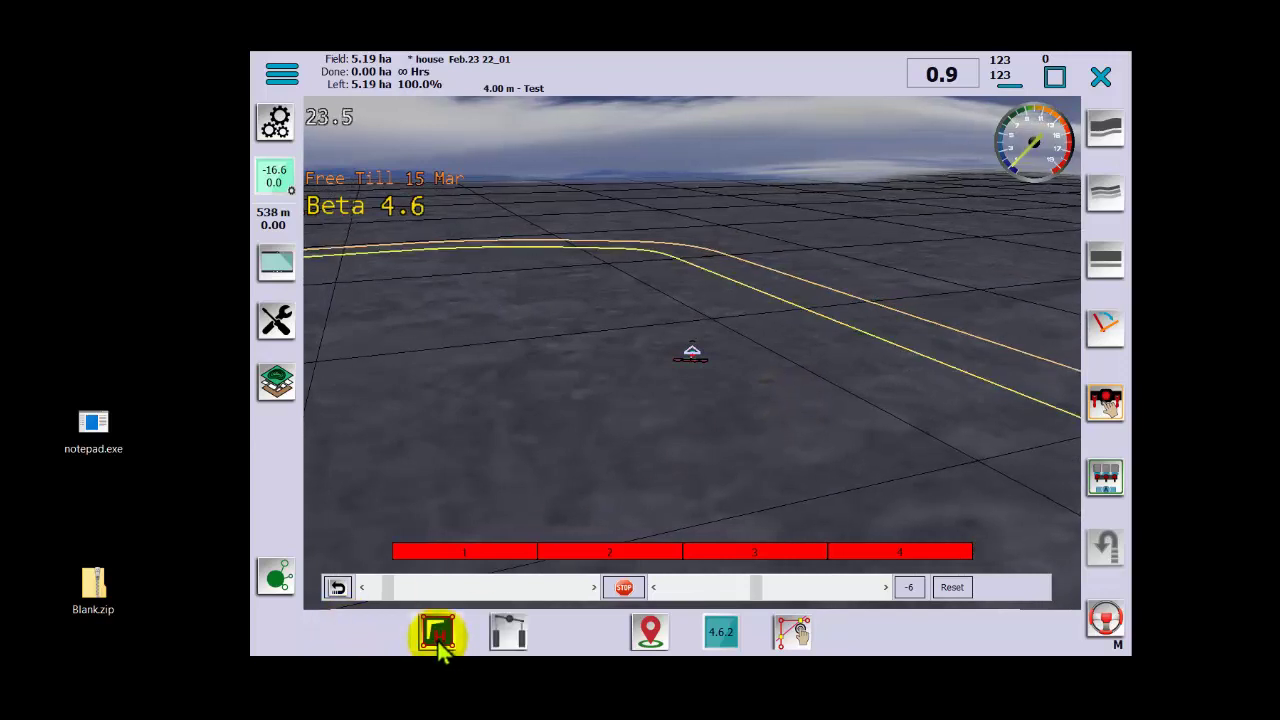
{"action": "left_click", "coordinate": [499, 639]}
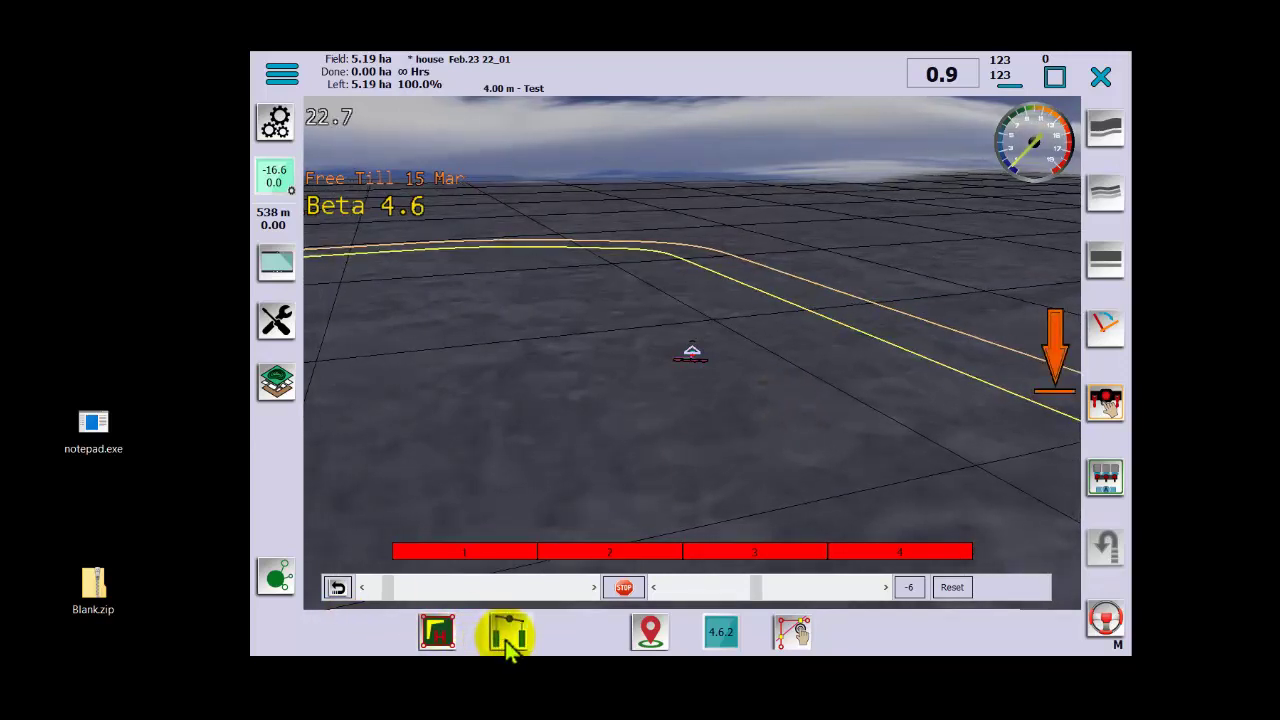
{"action": "left_click", "coordinate": [506, 642]}
{"action": "left_click", "coordinate": [445, 632]}
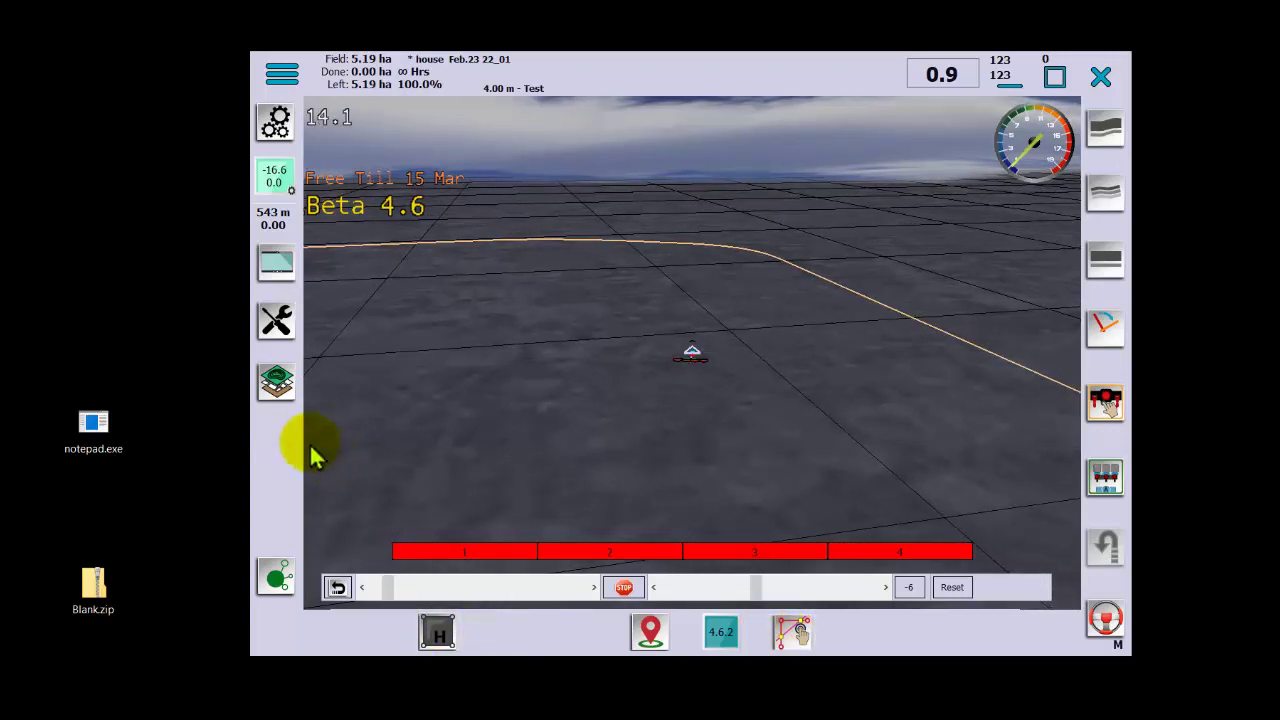
Reopen the headland editor, turn the headland off completely, and check the field tools list.
{"action": "left_click", "coordinate": [284, 390]}
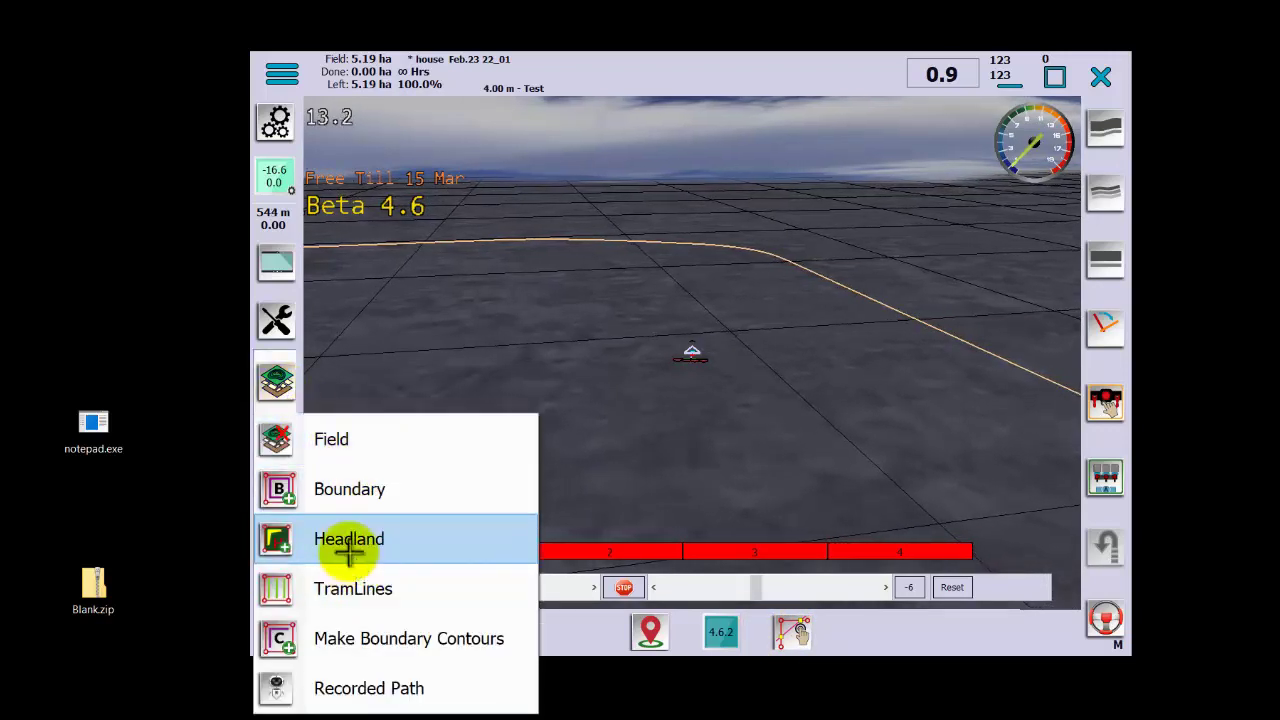
{"action": "left_click", "coordinate": [345, 538]}
{"action": "left_click", "coordinate": [889, 591]}
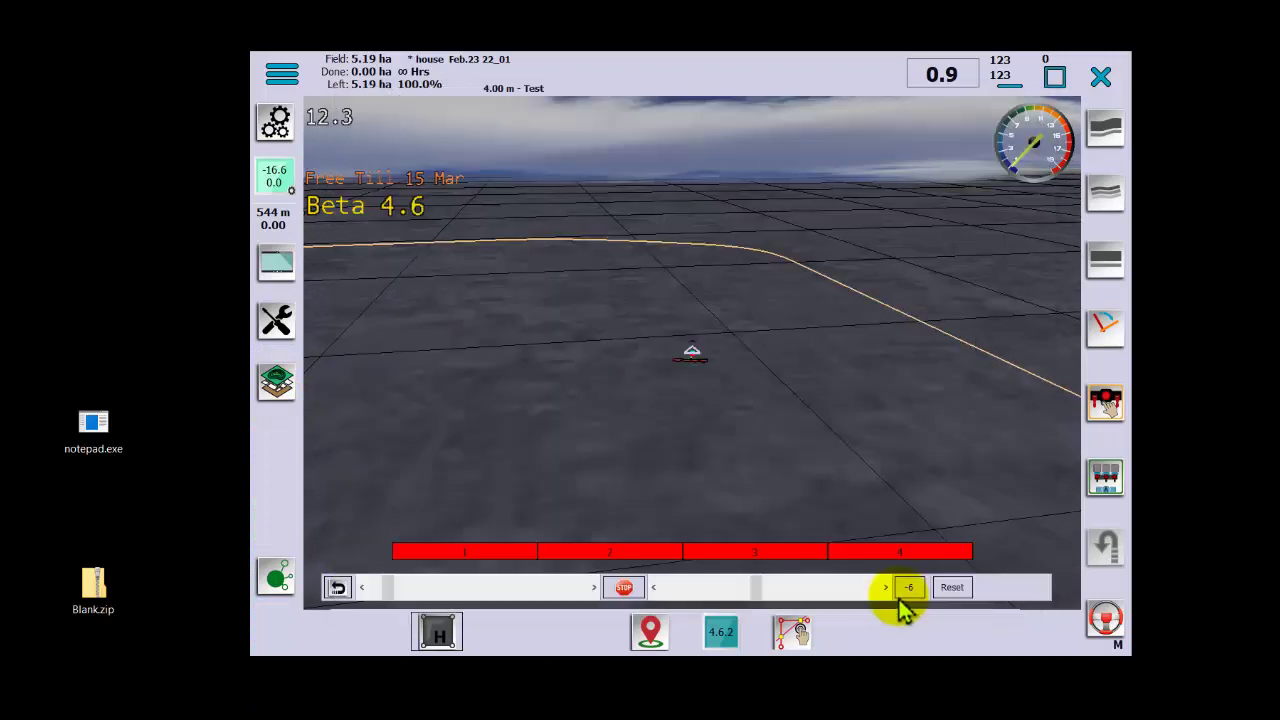
{"action": "left_click", "coordinate": [284, 384]}
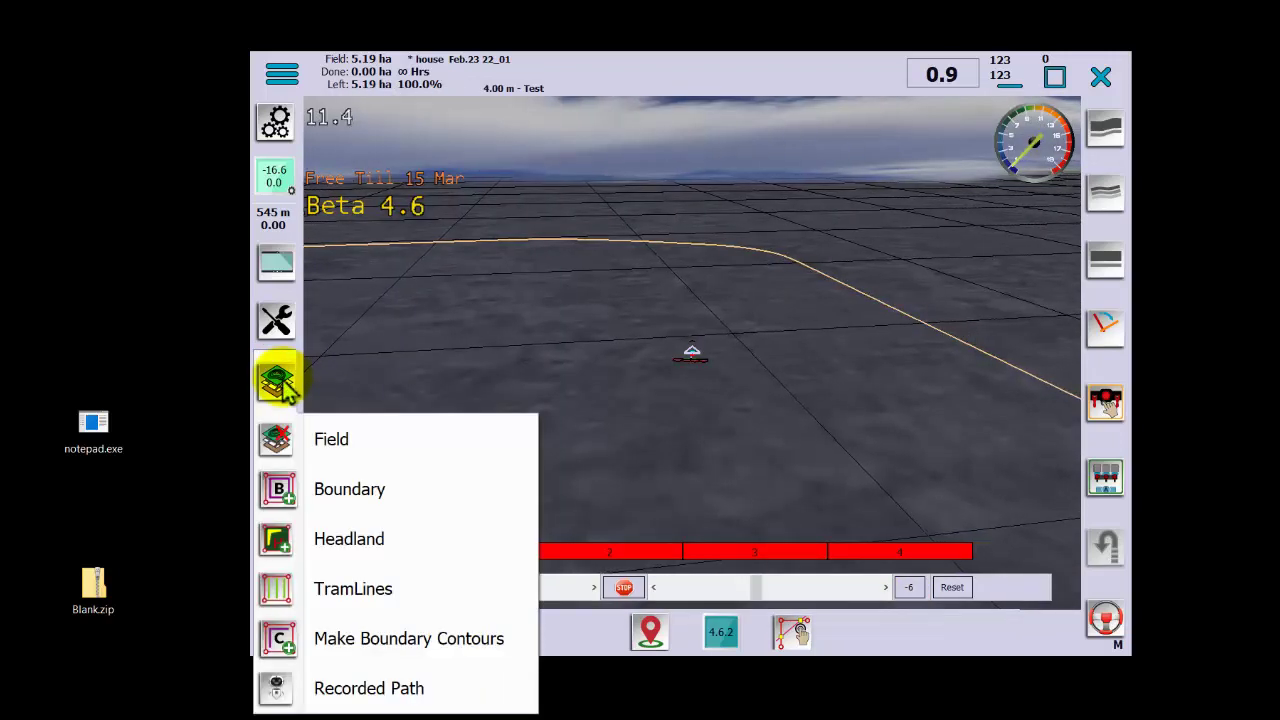
{"action": "left_click", "coordinate": [284, 384]}
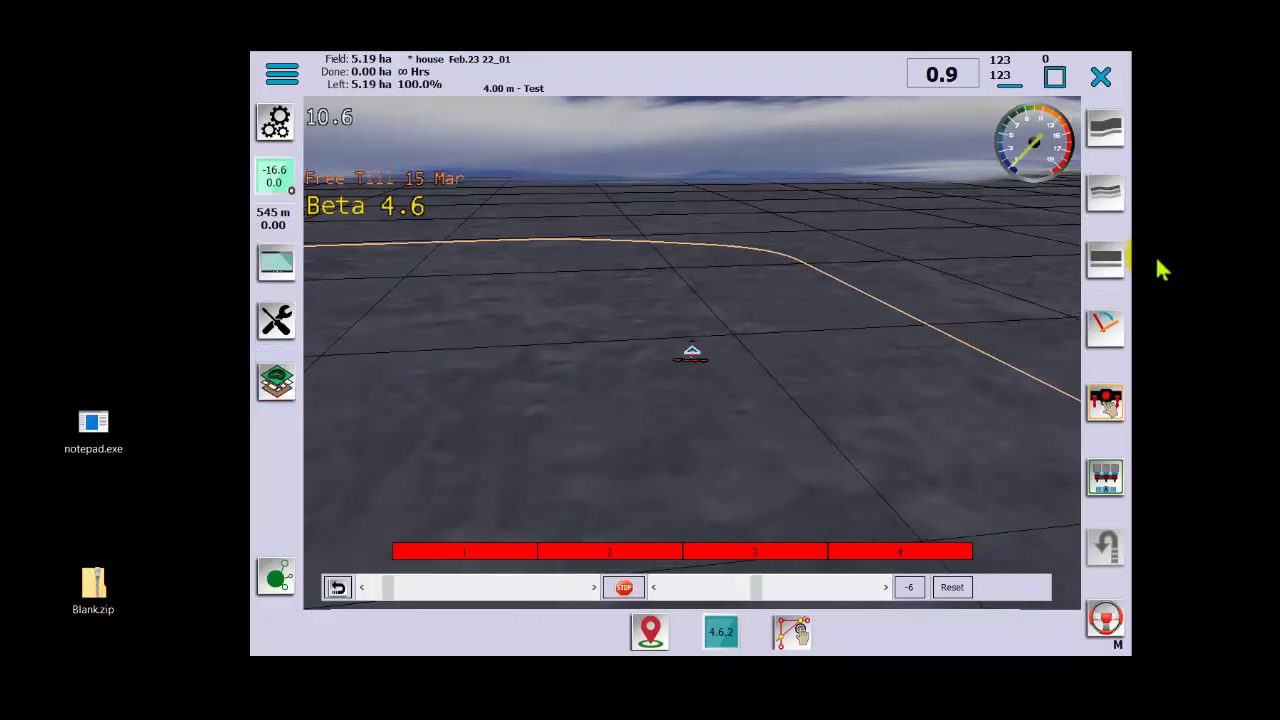
Open the tool for making guidance lines from the boundary and delete all existing curves and the AB line.
{"action": "left_click", "coordinate": [792, 634]}
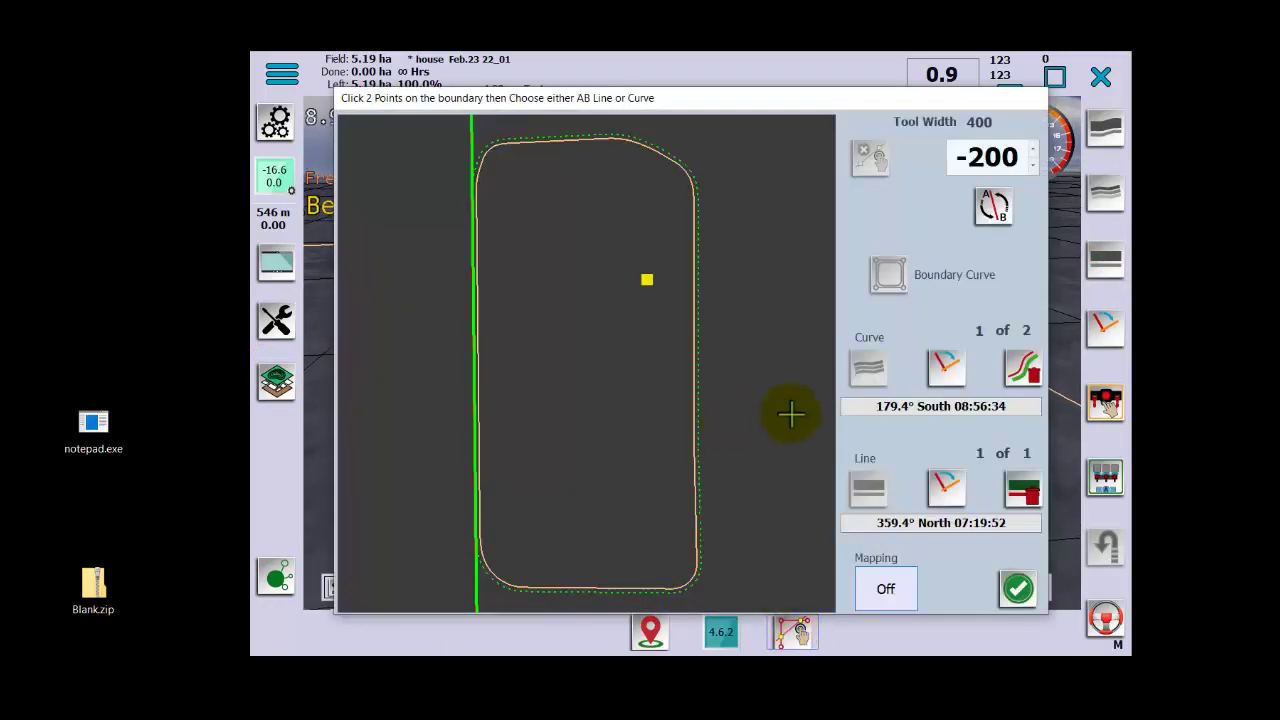
{"action": "left_click", "coordinate": [1025, 372]}
{"action": "left_click", "coordinate": [1018, 385]}
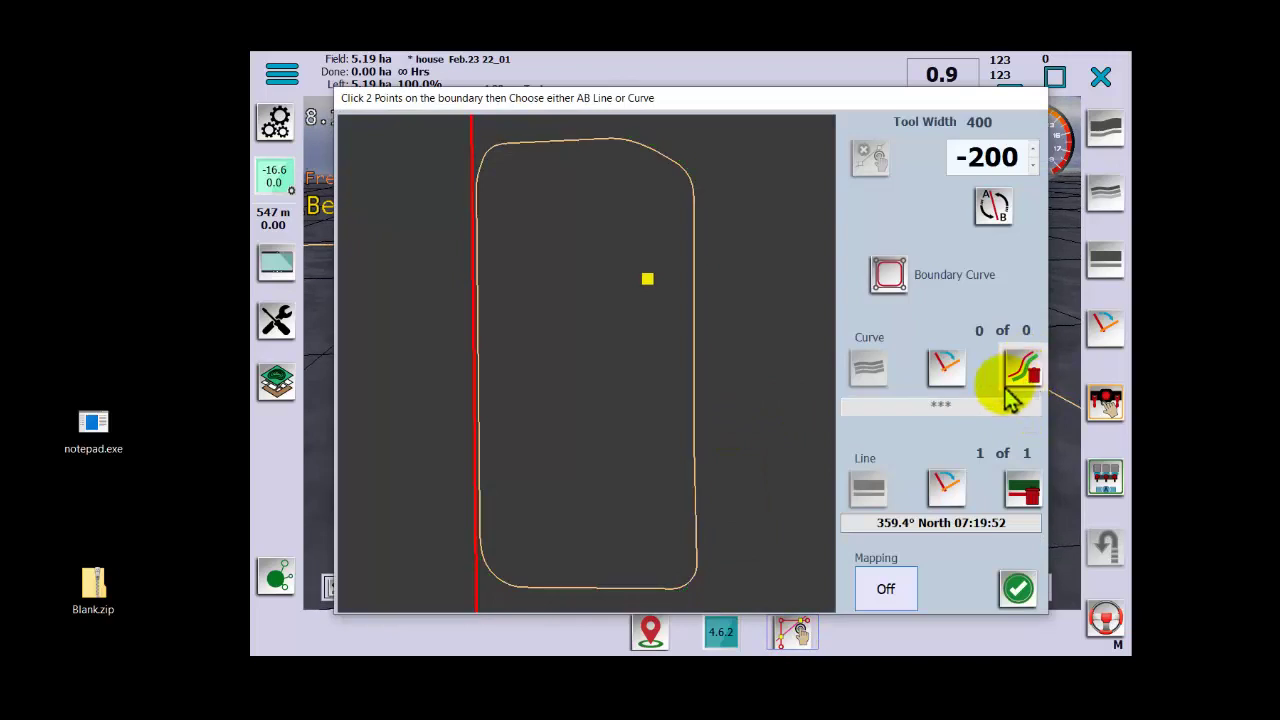
{"action": "left_click", "coordinate": [1024, 486]}
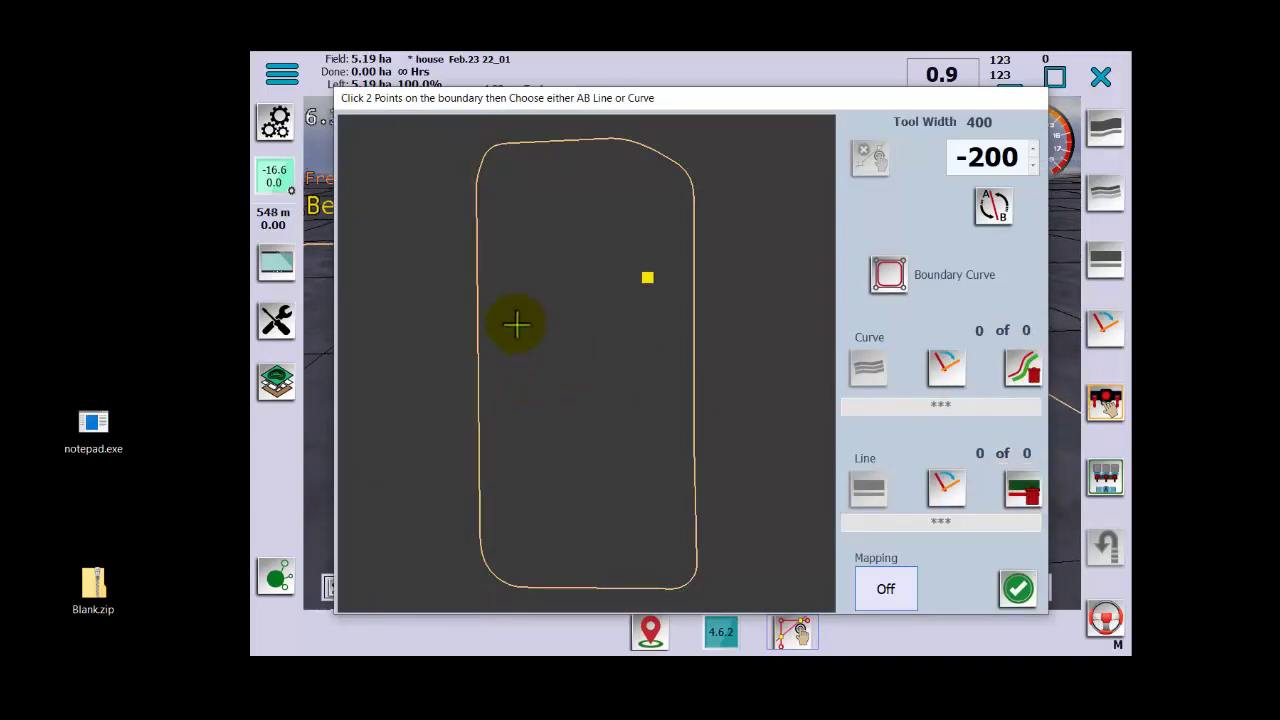
Create two AB lines from point pairs on the boundary's left edge, one with offset -200 and one with offset 200.
{"action": "left_click", "coordinate": [475, 187]}
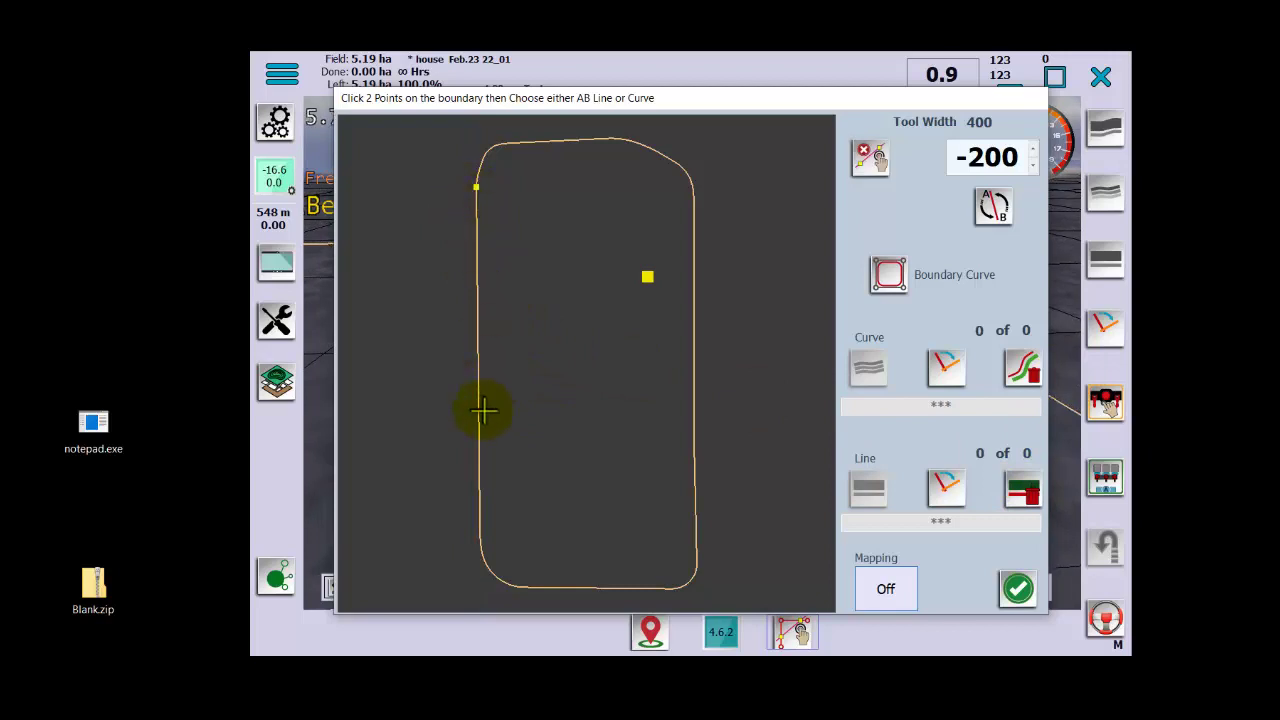
{"action": "left_click", "coordinate": [478, 500]}
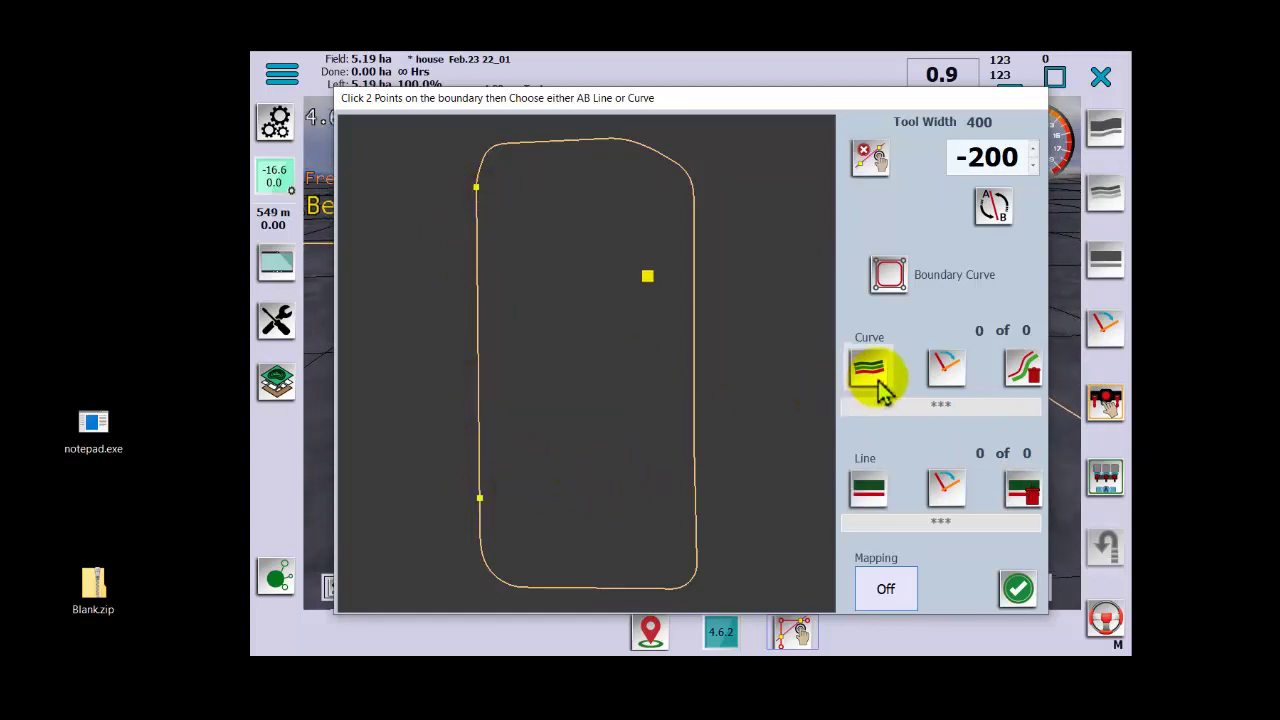
{"action": "left_click", "coordinate": [870, 488]}
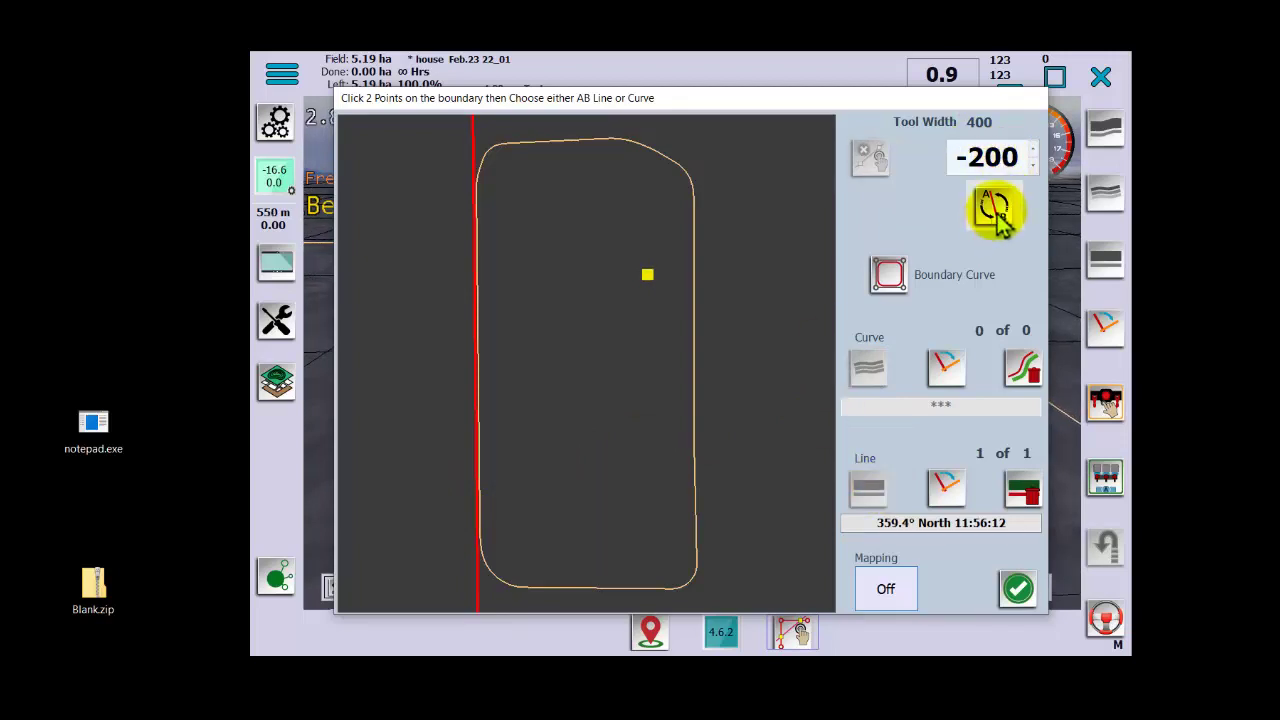
{"action": "left_click", "coordinate": [1000, 215]}
{"action": "left_click", "coordinate": [476, 203]}
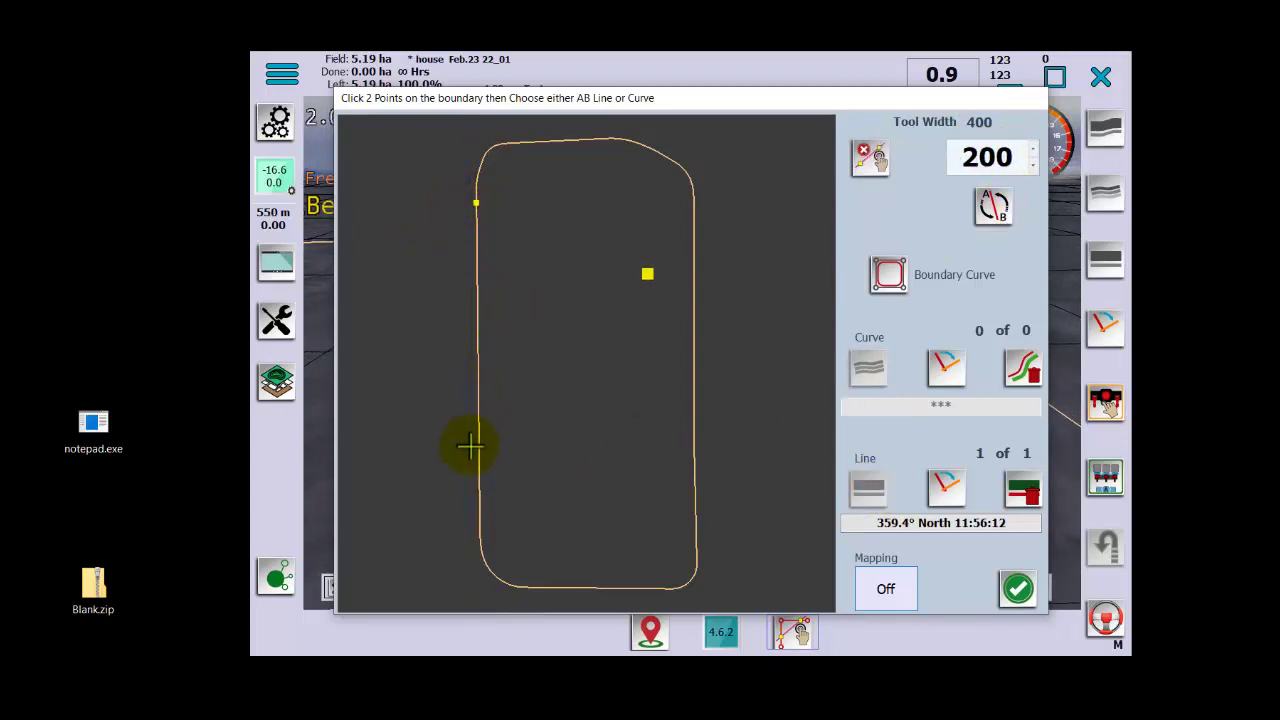
{"action": "left_click", "coordinate": [478, 500]}
{"action": "left_click", "coordinate": [868, 488]}
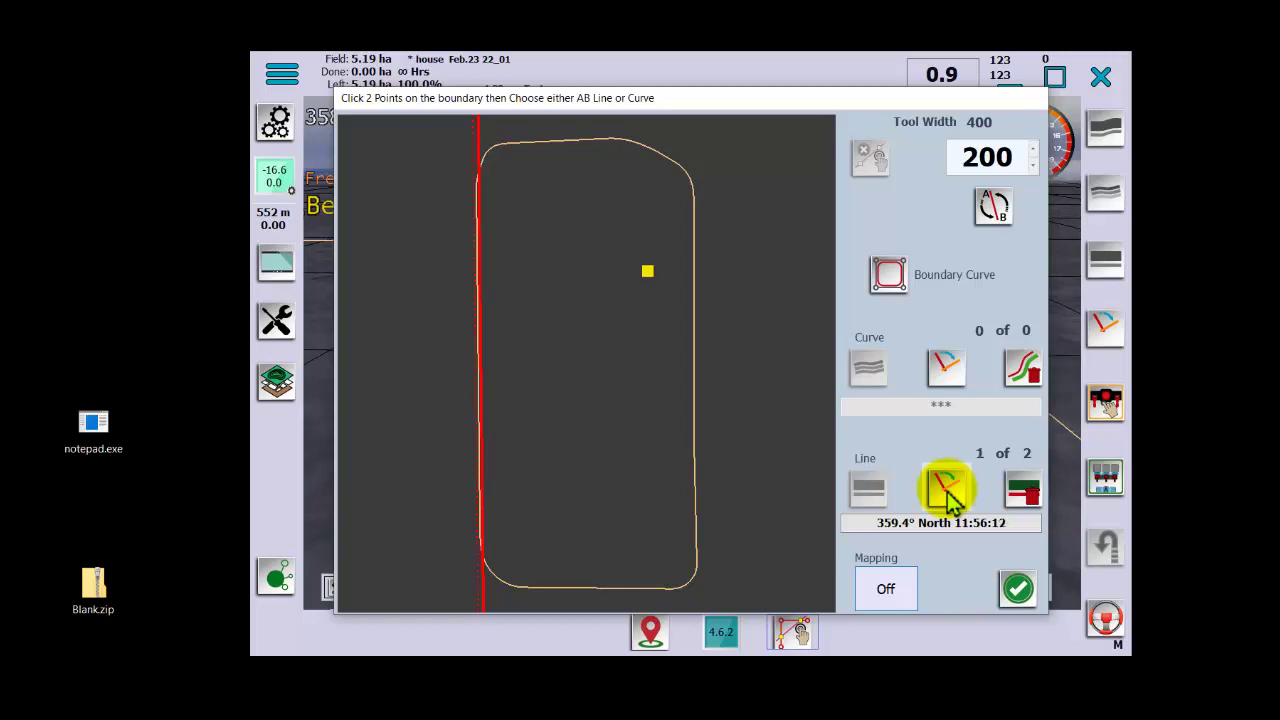
Create a curve between two points on the boundary's right edge, and a full boundary curve with the offset flipped to -200.
{"action": "left_click", "coordinate": [698, 207]}
{"action": "left_click", "coordinate": [695, 530]}
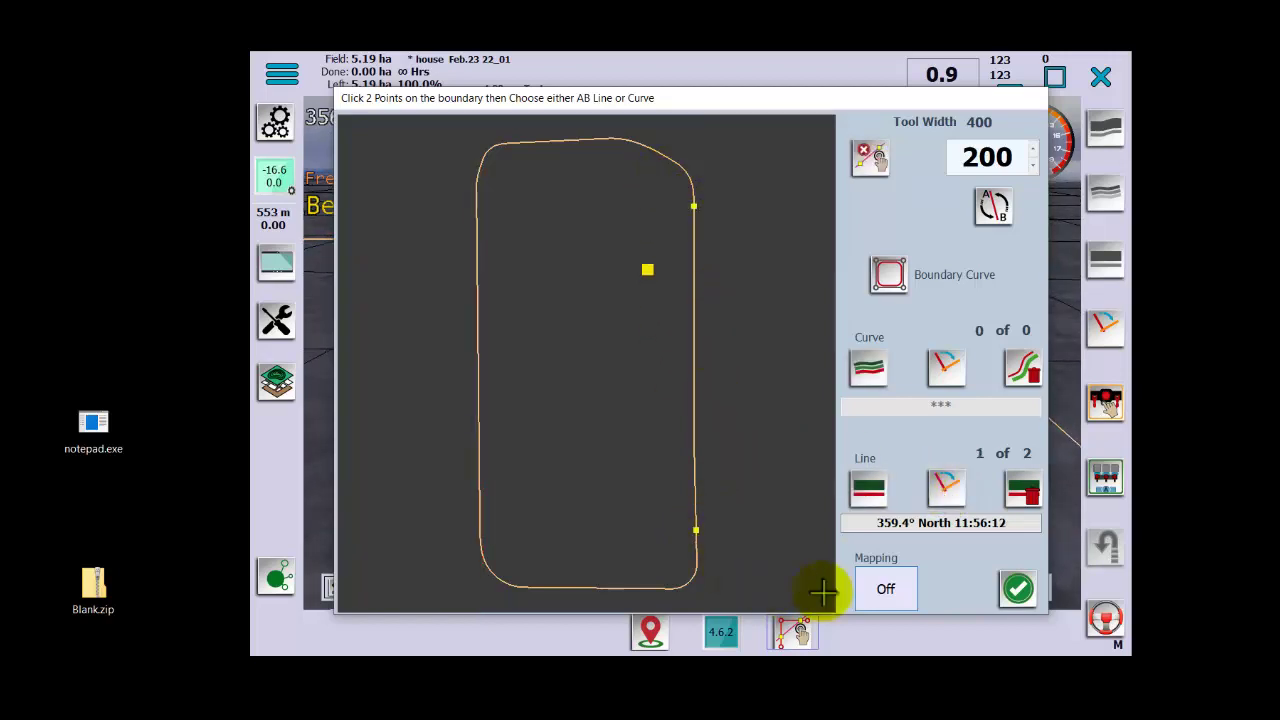
{"action": "left_click", "coordinate": [868, 372]}
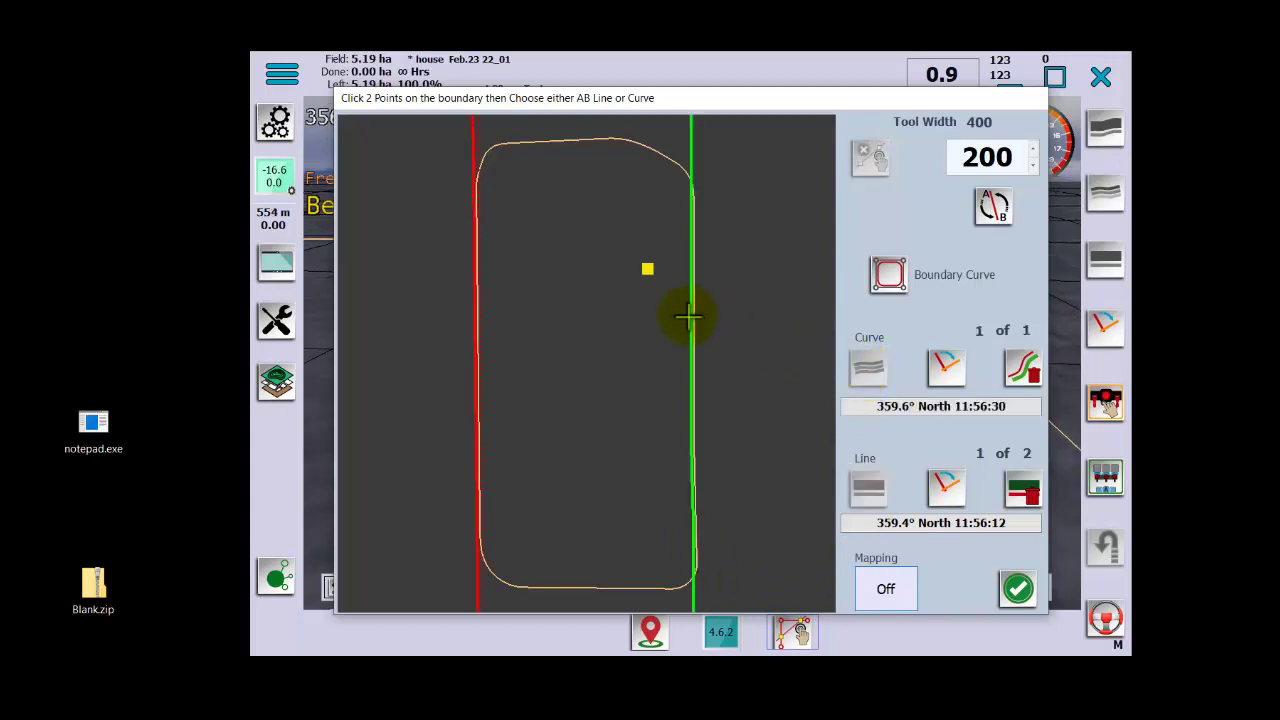
{"action": "left_click", "coordinate": [991, 207]}
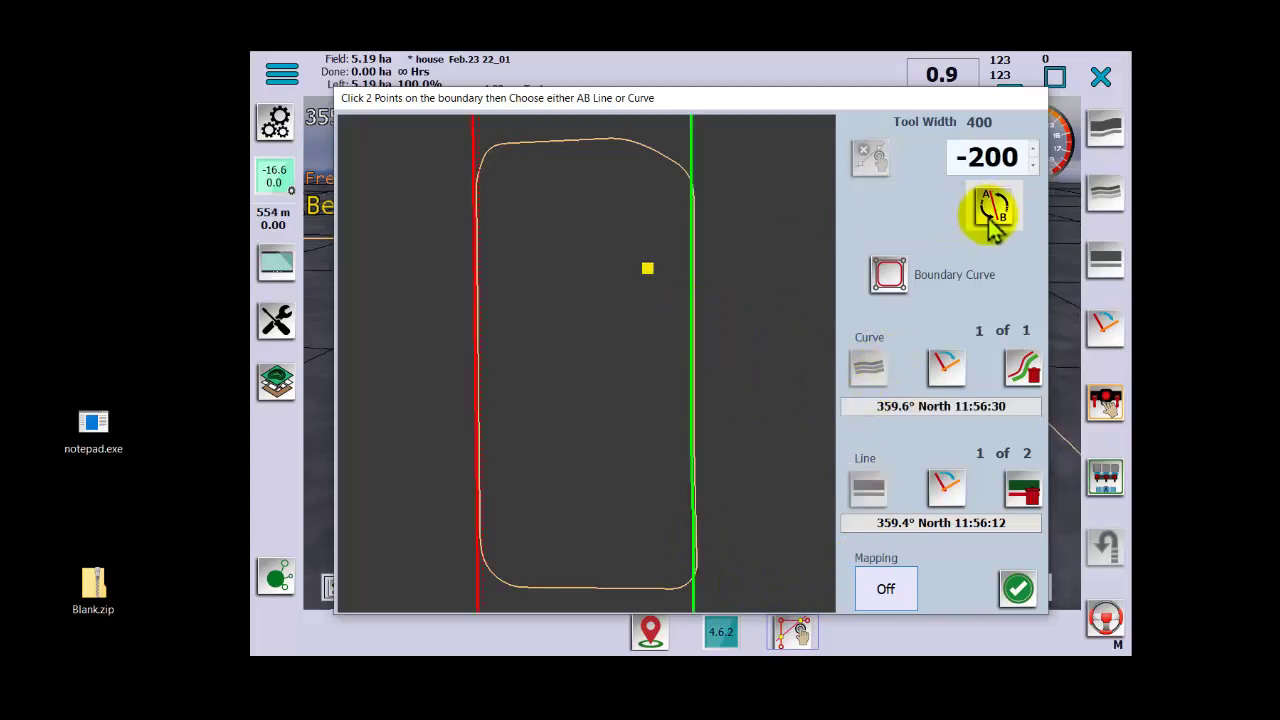
{"action": "left_click", "coordinate": [889, 277]}
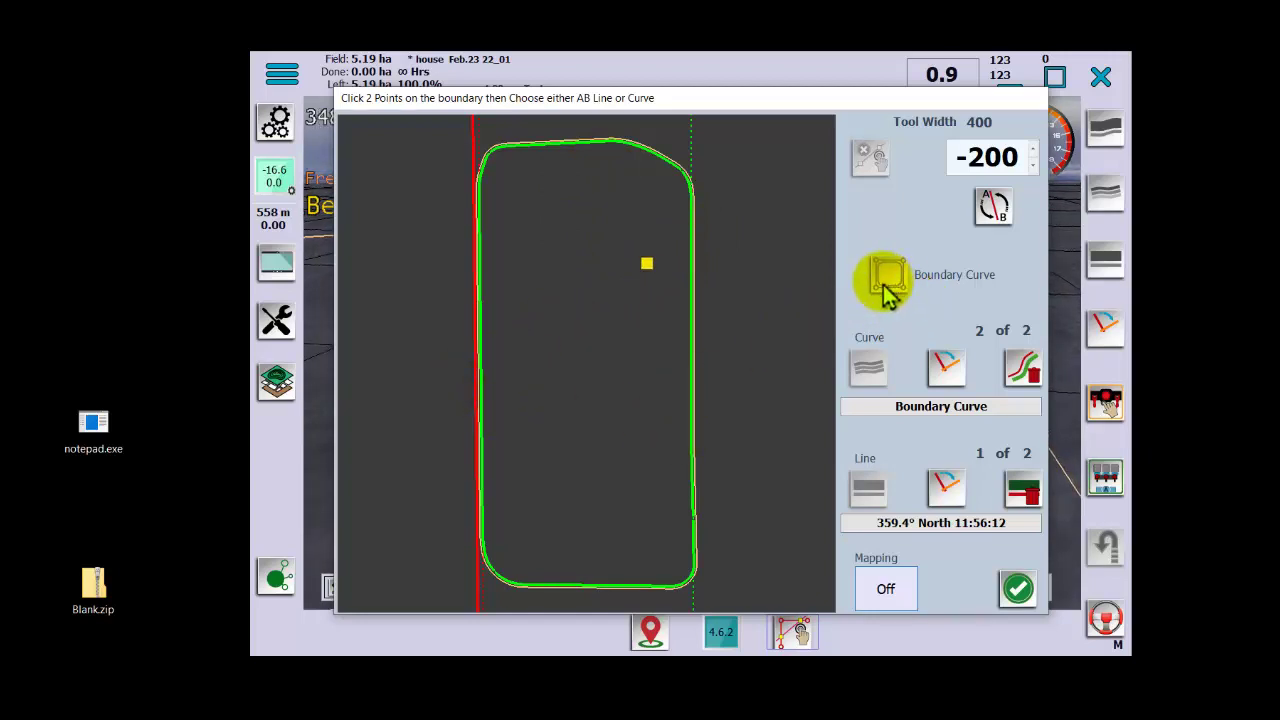
Switch to the first curve and strip the time stamp from its name, leaving "359.6° North".
{"action": "left_click", "coordinate": [945, 366]}
{"action": "left_click", "coordinate": [950, 406]}
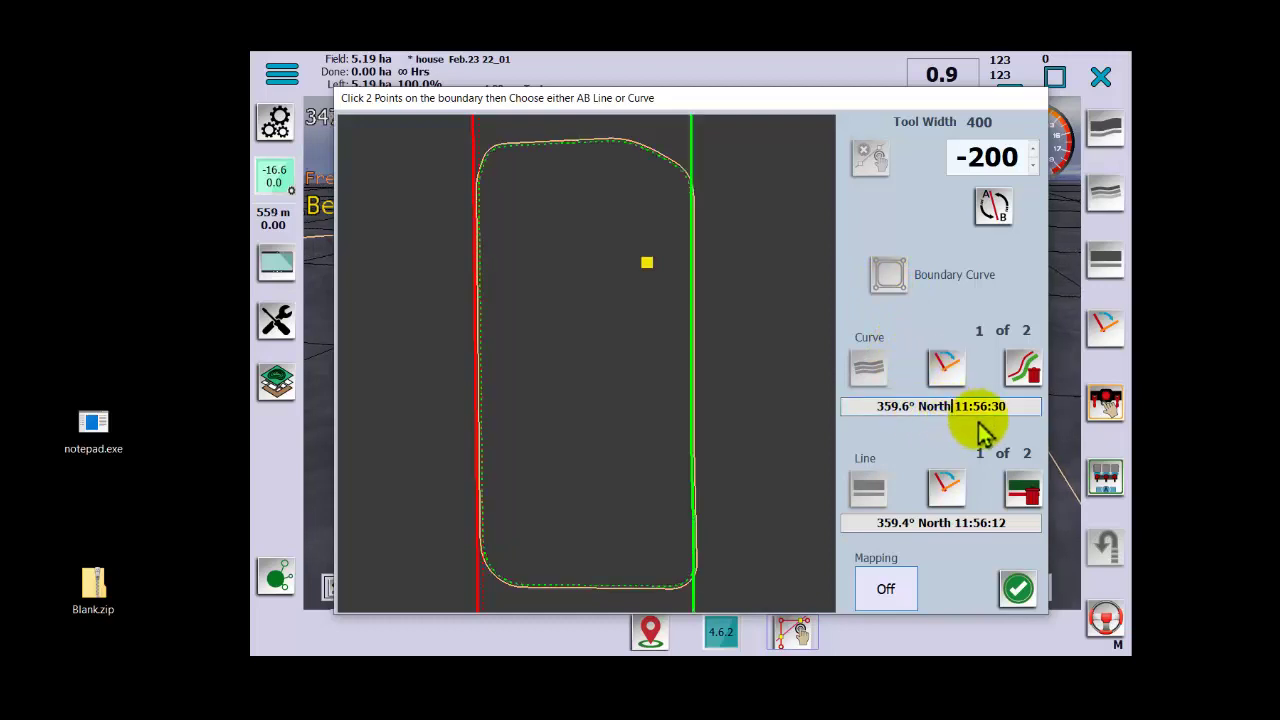
{"action": "key", "text": "BackSpace"}
{"action": "key", "text": "BackSpace"}
{"action": "key", "text": "BackSpace"}
{"action": "key", "text": "BackSpace"}
{"action": "key", "text": "BackSpace"}
{"action": "key", "text": "BackSpace"}
{"action": "key", "text": "BackSpace"}
{"action": "key", "text": "BackSpace"}
{"action": "key", "text": "BackSpace"}
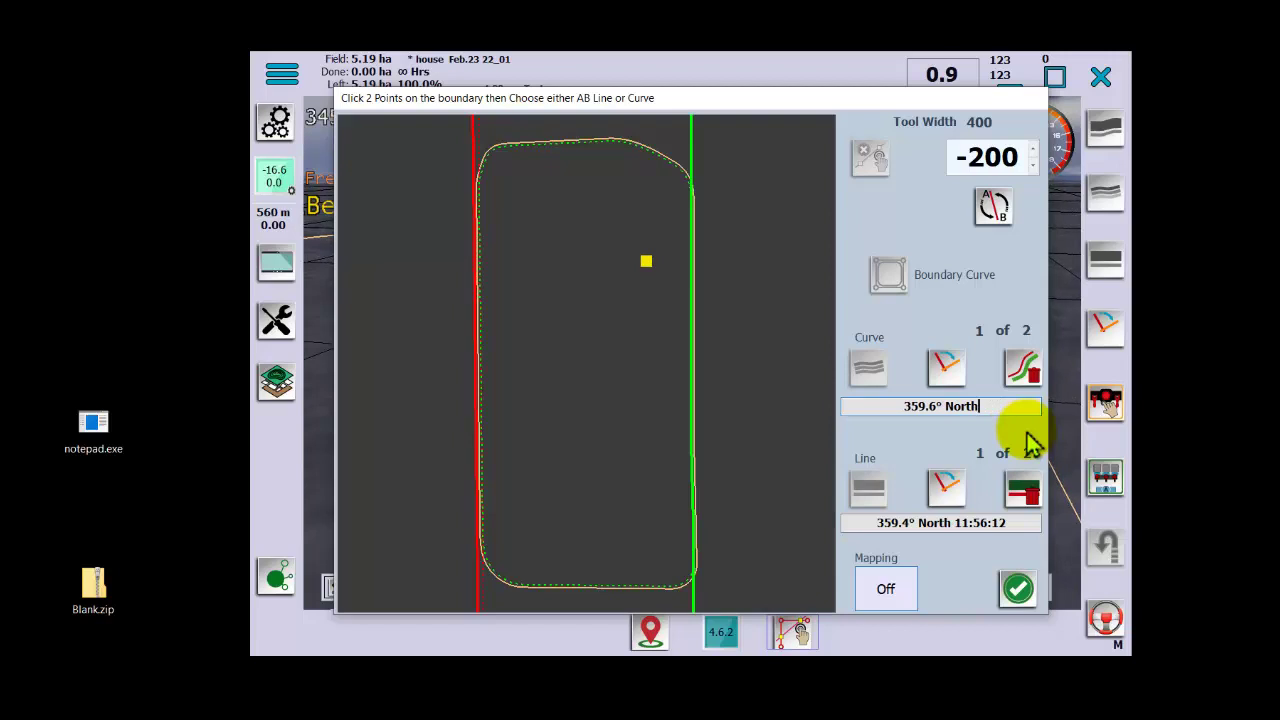
Rename the first AB line "359.4° North Edit" and accept the boundary guidance lines.
{"action": "left_click", "coordinate": [960, 522]}
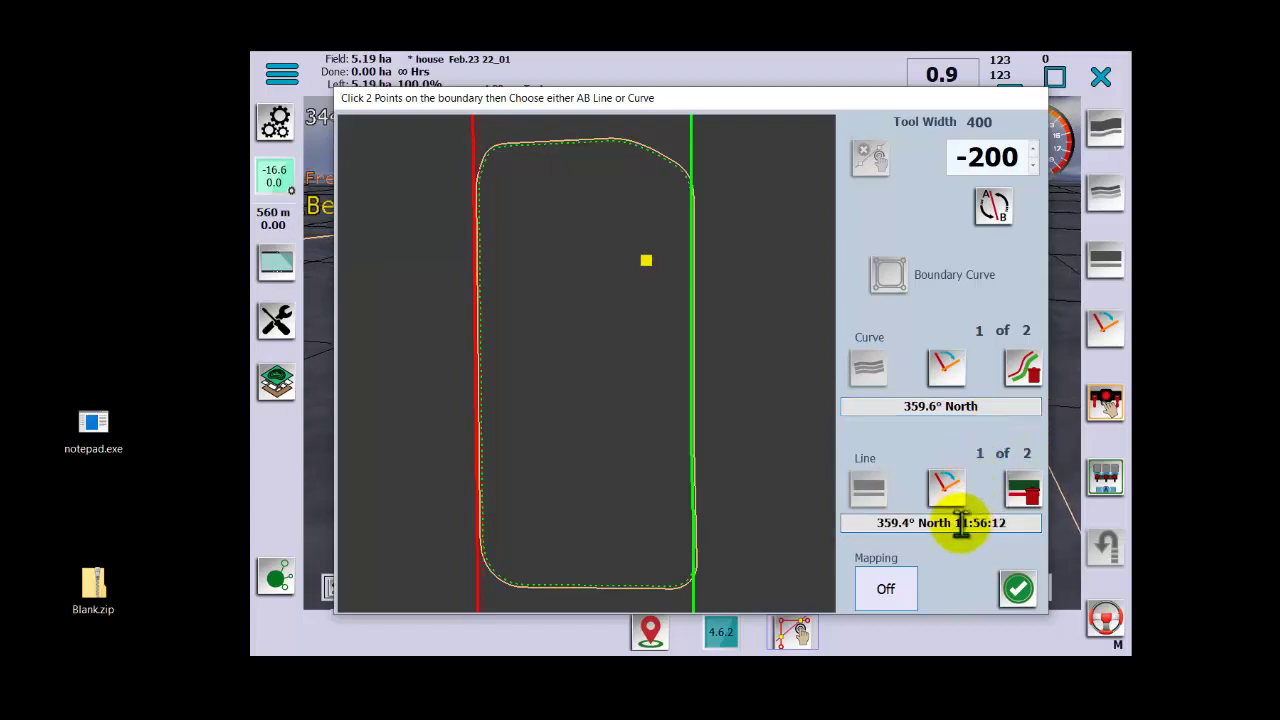
{"action": "left_click_drag", "start_coordinate": [1013, 527], "coordinate": [960, 527]}
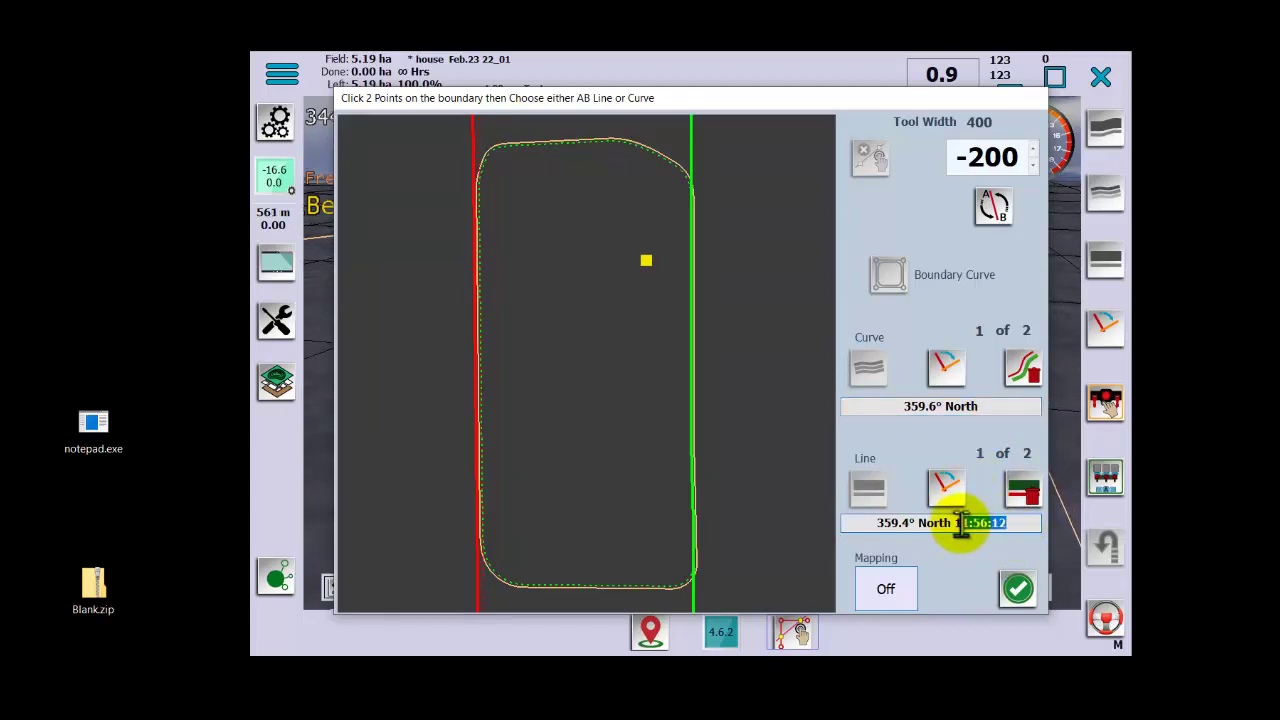
{"action": "type", "text": "Edit"}
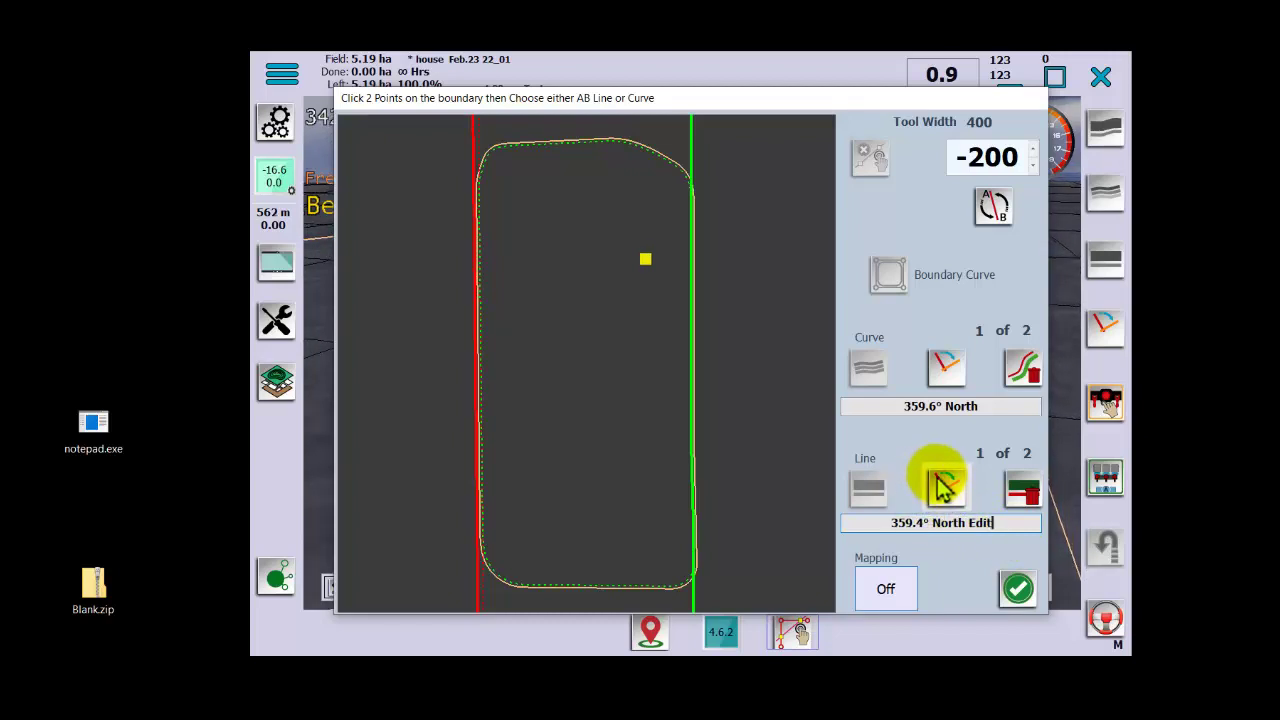
{"action": "left_click", "coordinate": [943, 486]}
{"action": "left_click", "coordinate": [952, 492]}
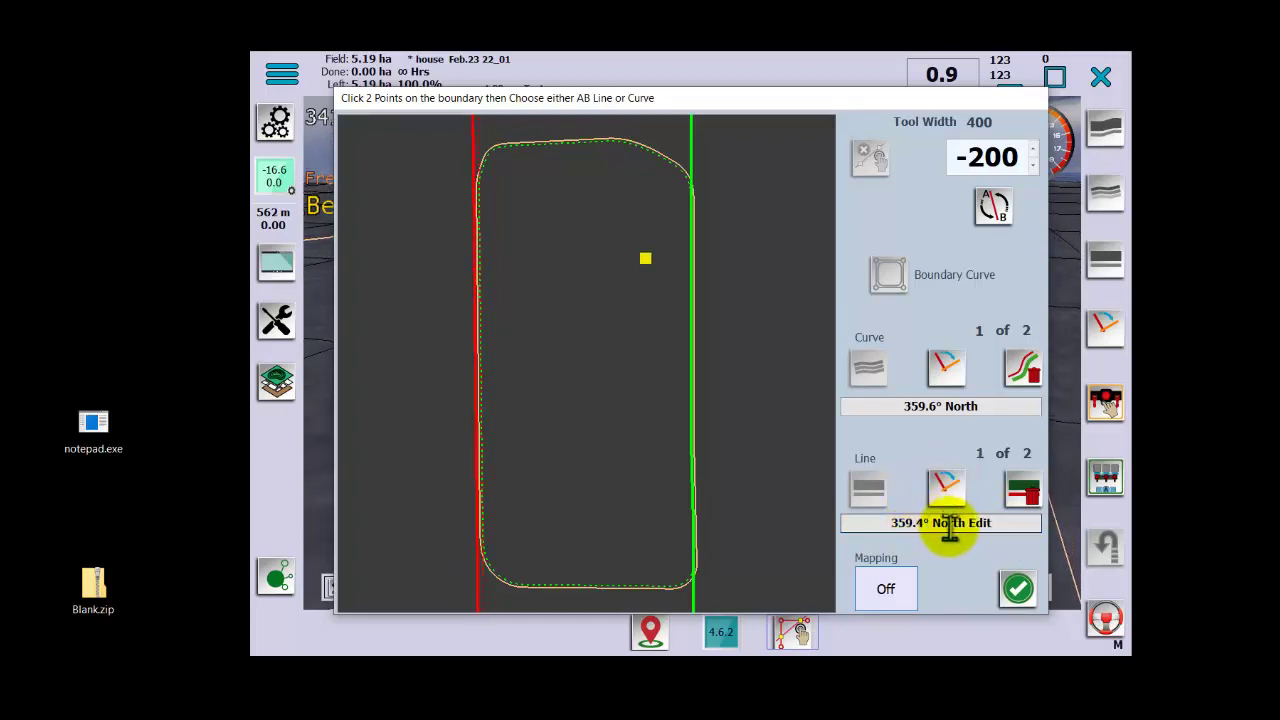
{"action": "left_click", "coordinate": [903, 598]}
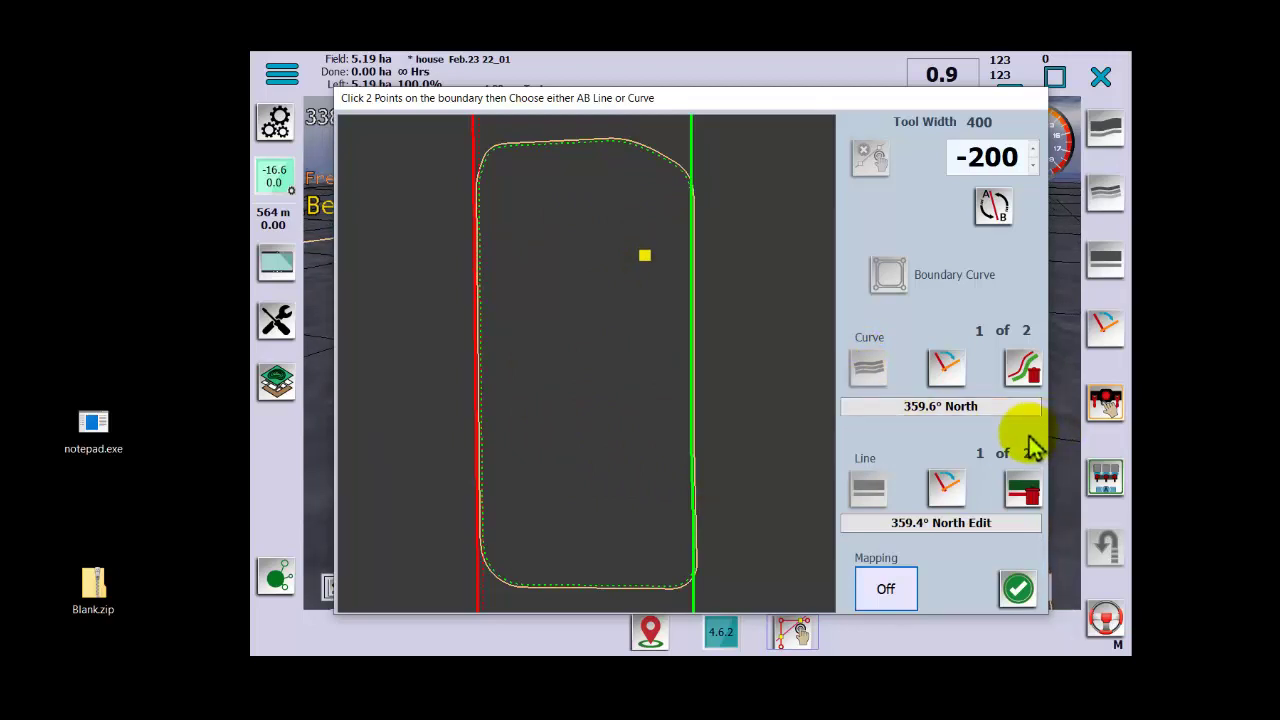
{"action": "left_click", "coordinate": [1018, 589]}
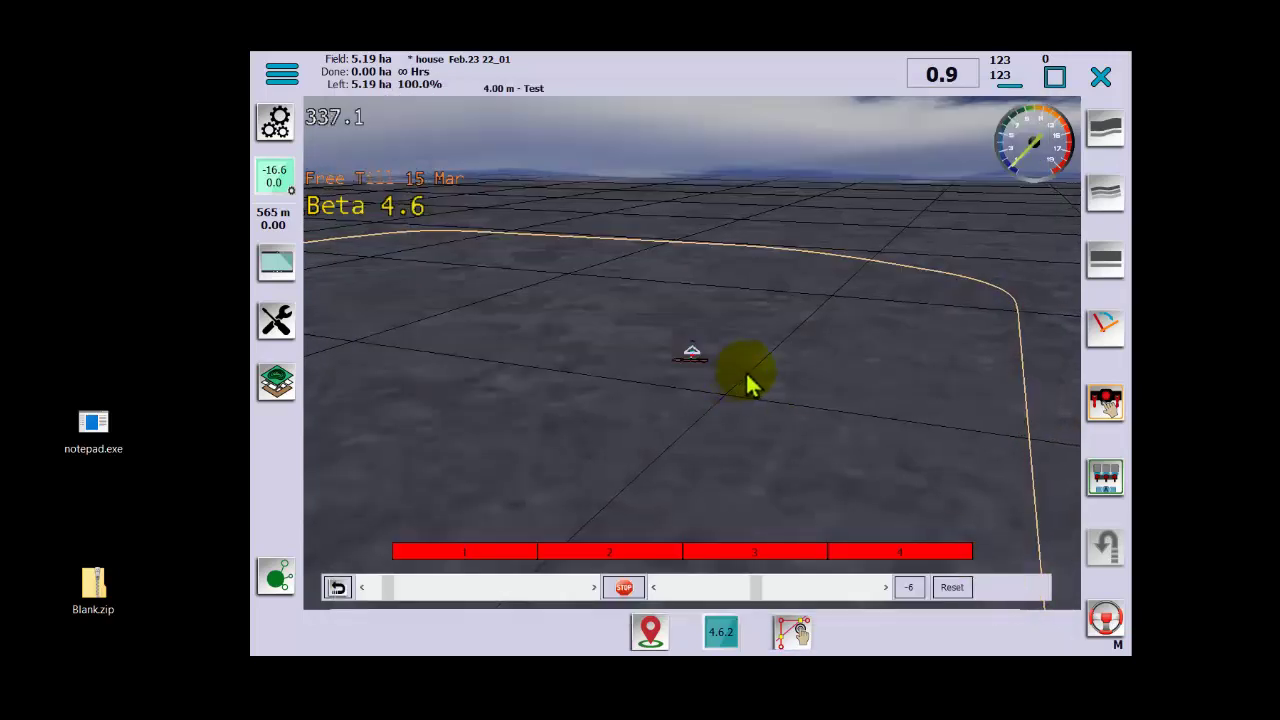
Turn on curve guidance with the 359.6° North curve and open the list of saved AB curves.
{"action": "left_click", "coordinate": [1106, 196]}
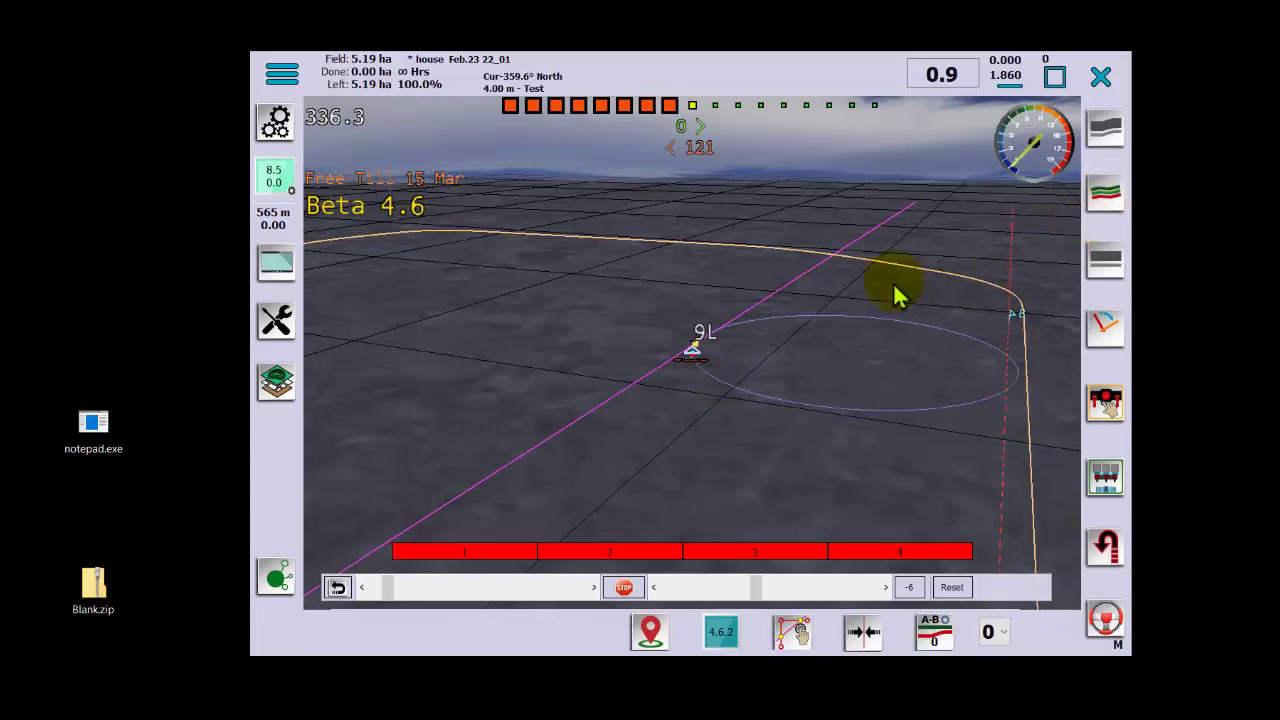
{"action": "left_click", "coordinate": [1104, 192]}
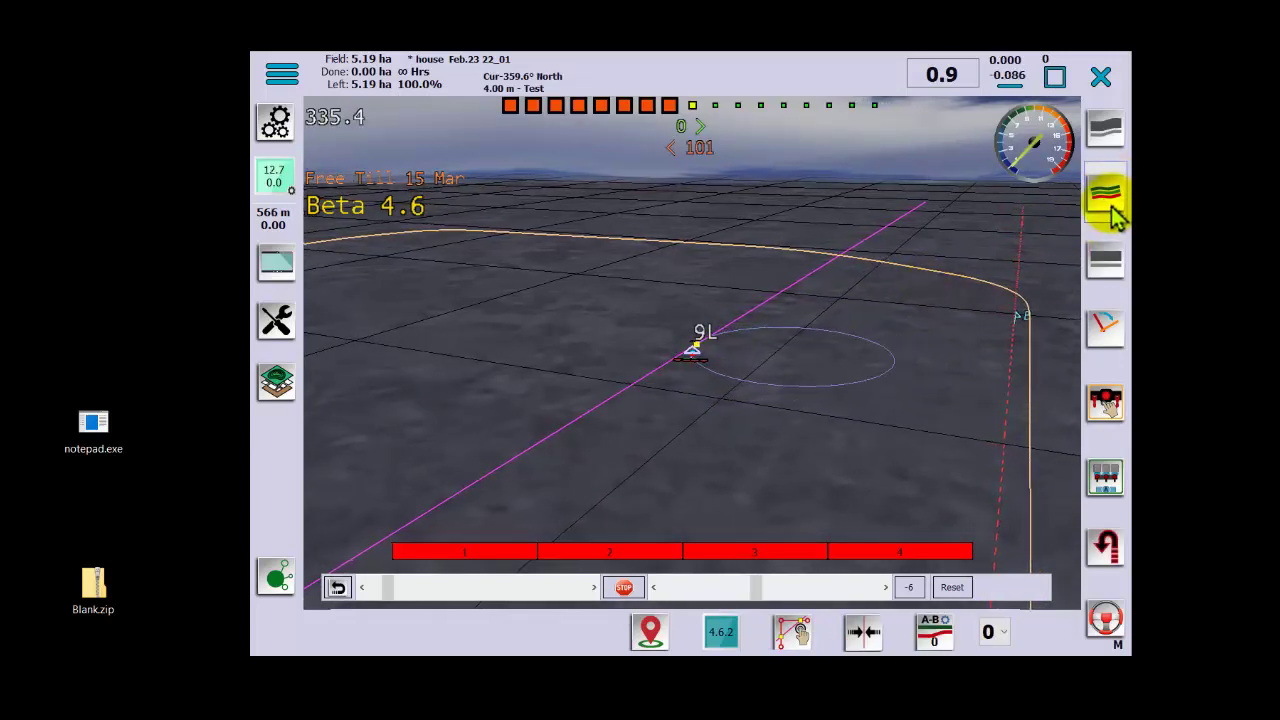
{"action": "left_click", "coordinate": [1110, 200]}
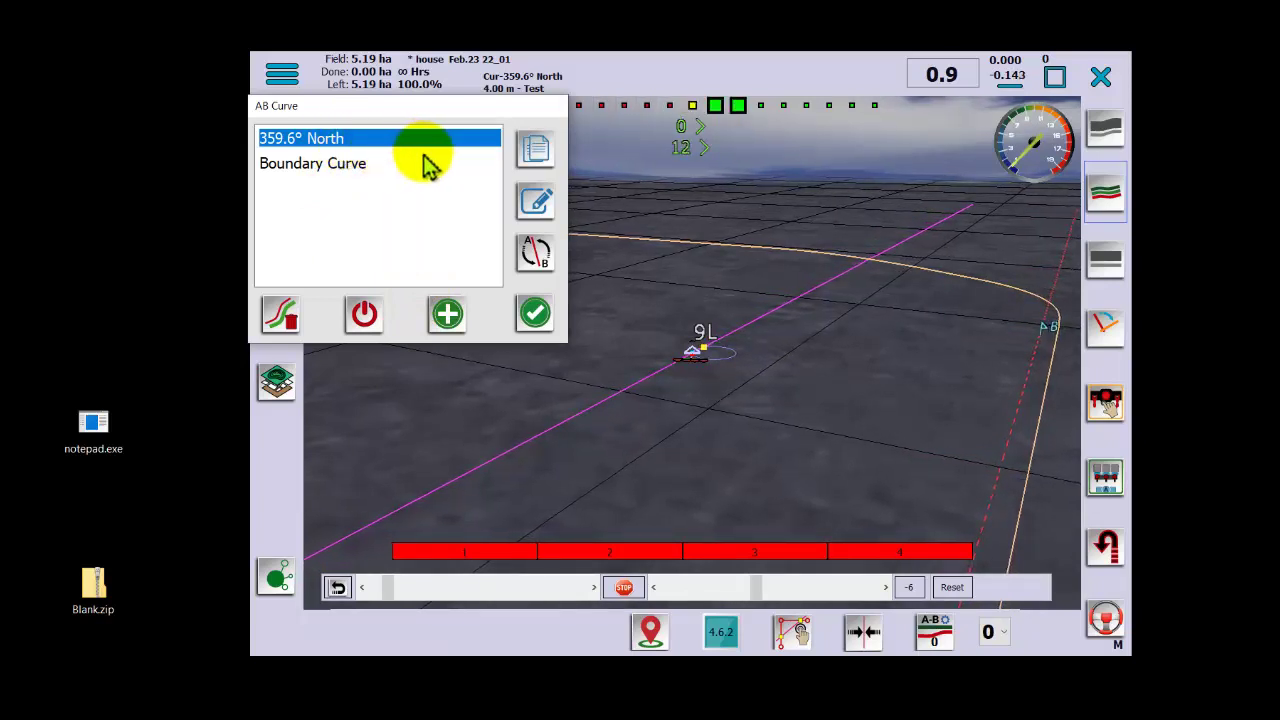
Duplicate the 359.6° North curve and rename the duplicate "359.6° North Copy Yes" with the current time appended.
{"action": "left_click", "coordinate": [543, 155]}
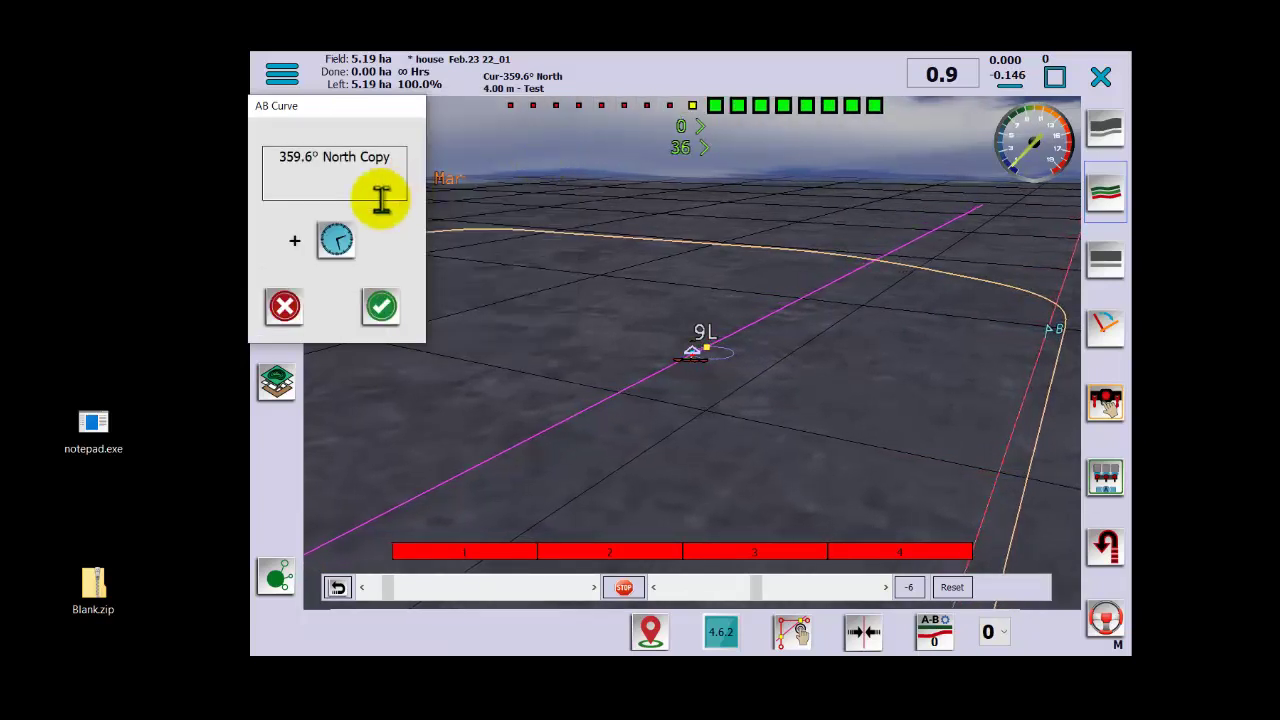
{"action": "left_click", "coordinate": [380, 308]}
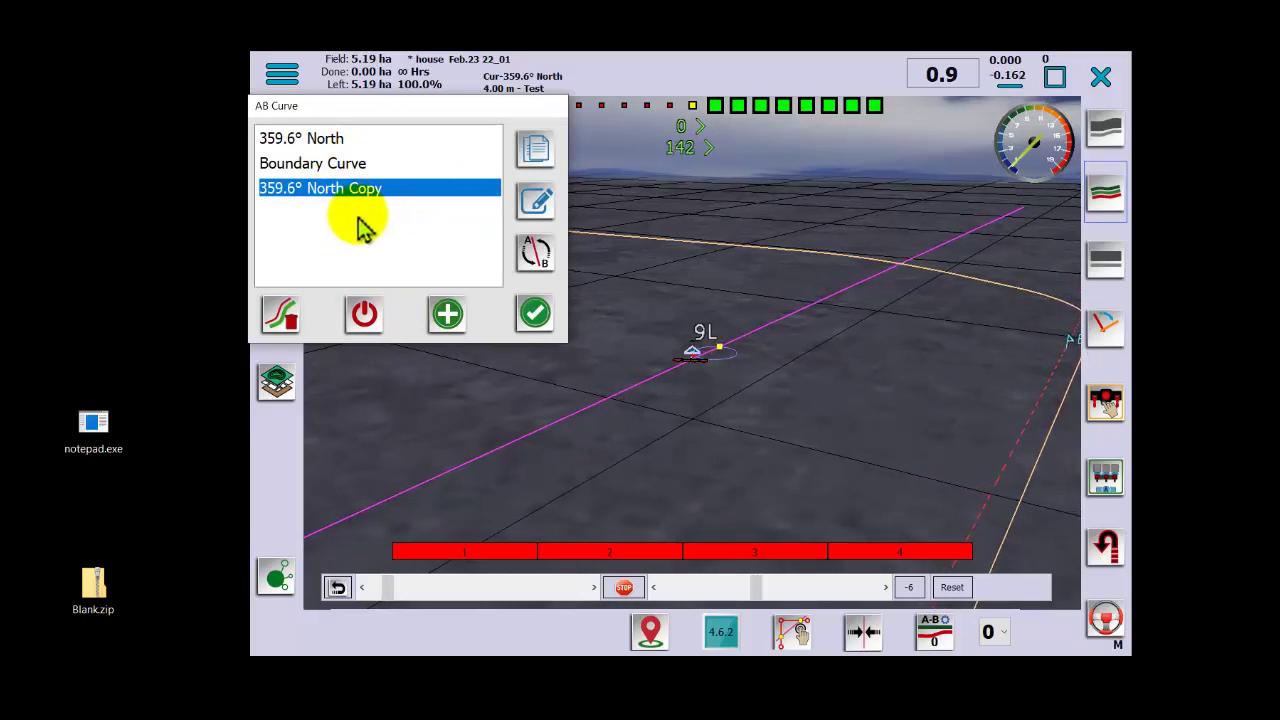
{"action": "left_click", "coordinate": [535, 205]}
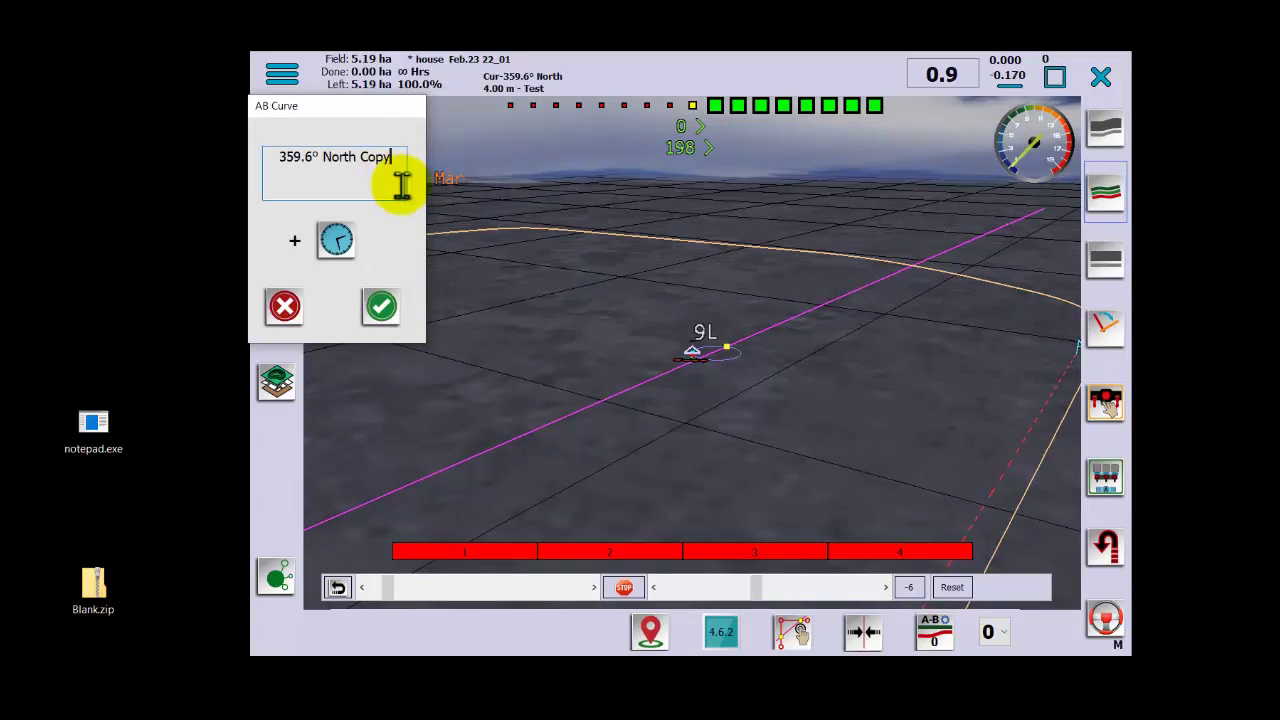
{"action": "type", "text": "Yes"}
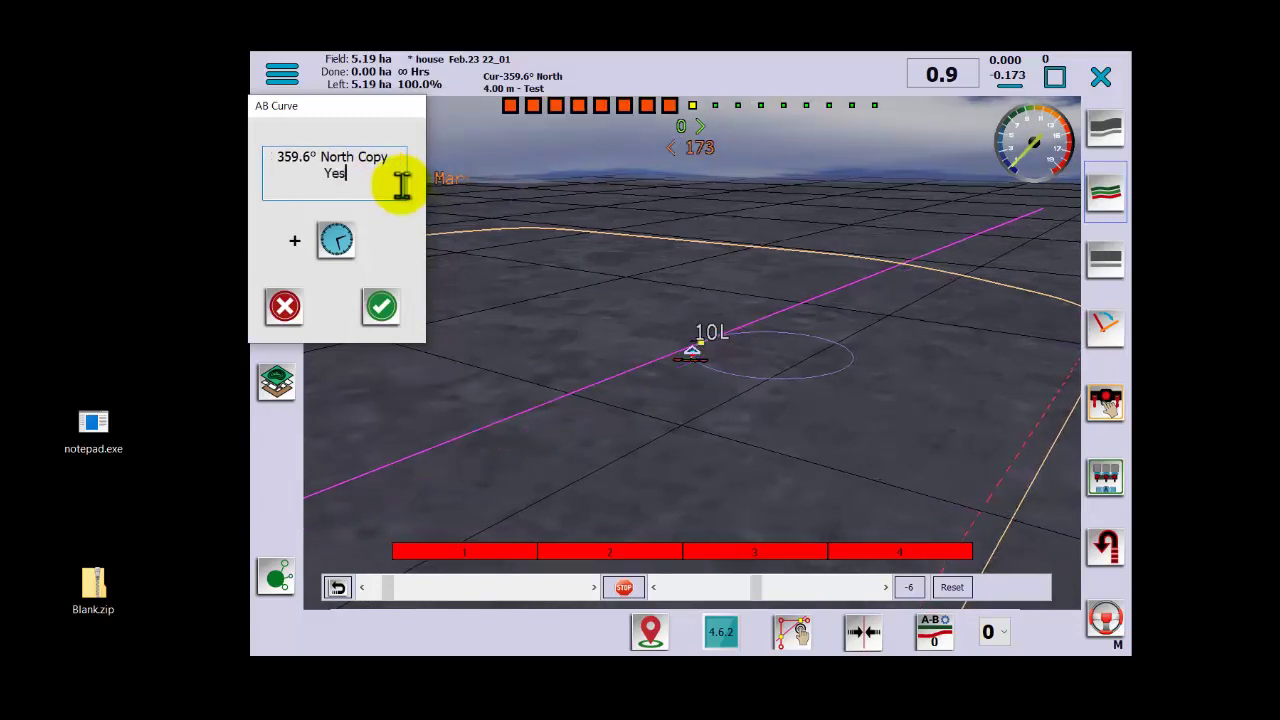
{"action": "left_click", "coordinate": [337, 240]}
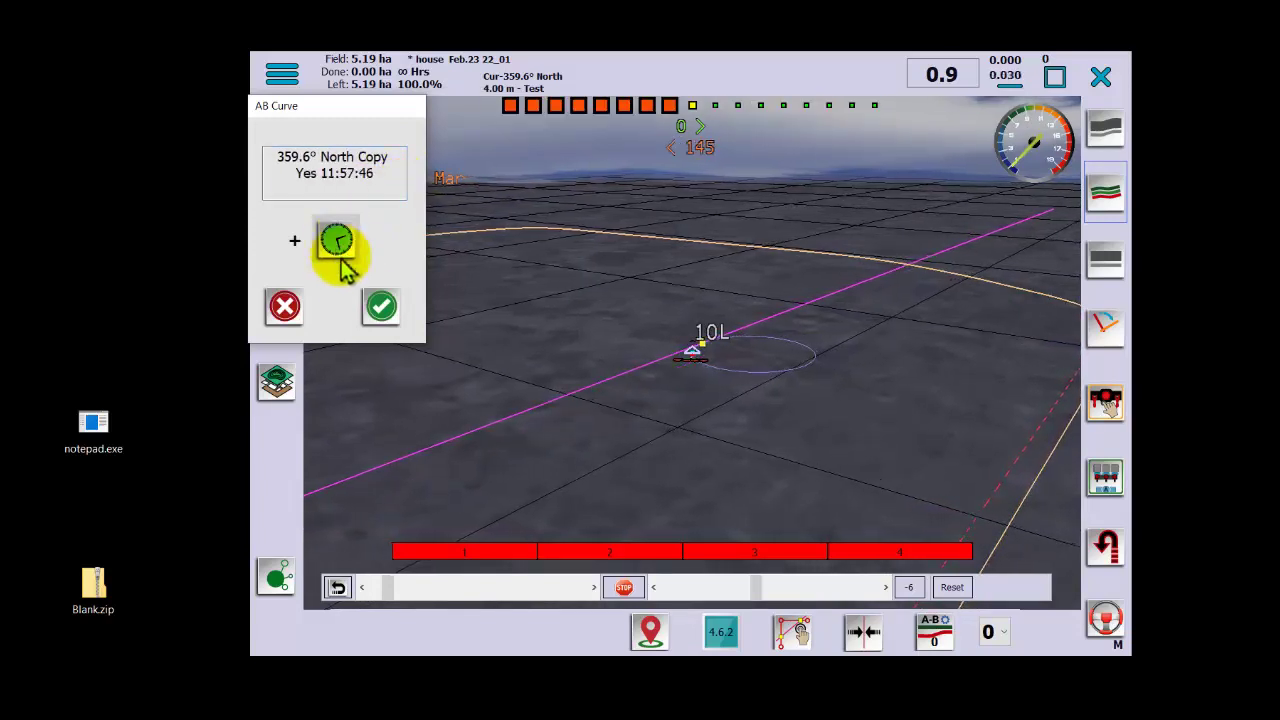
{"action": "left_click", "coordinate": [380, 306]}
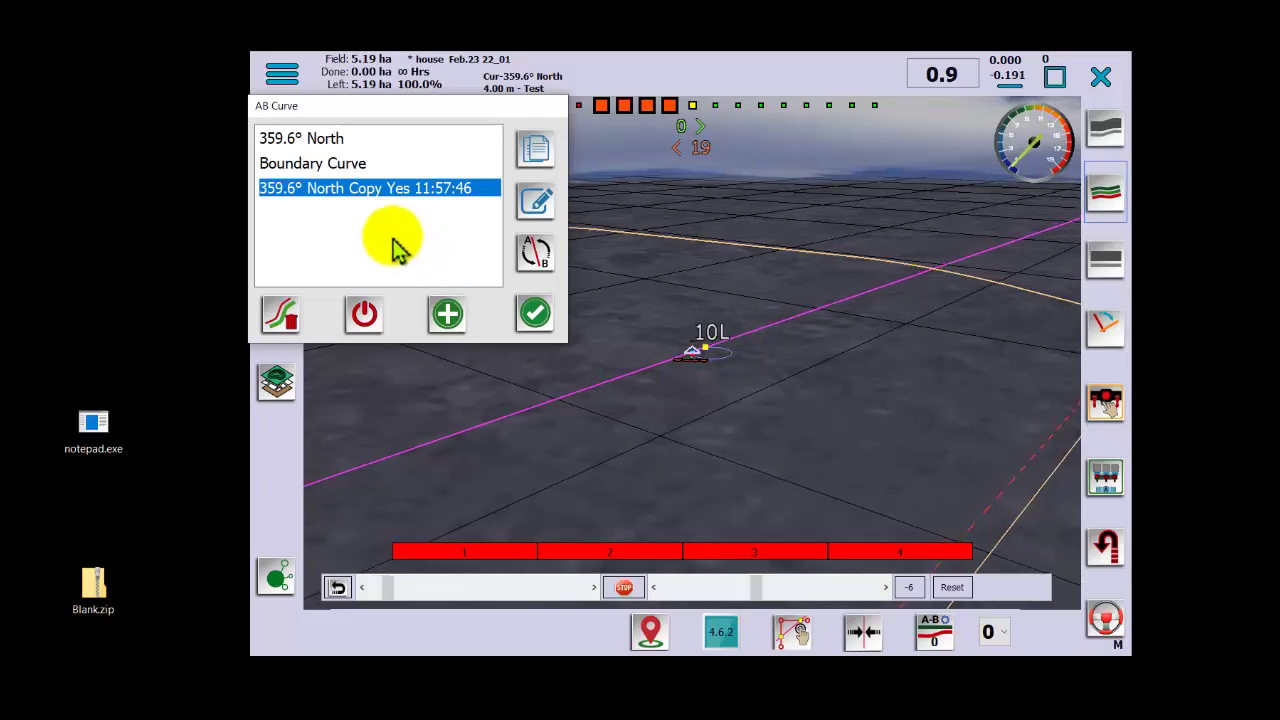
Delete the duplicated curve and reselect 359.6° North in the curve list.
{"action": "left_click", "coordinate": [280, 318]}
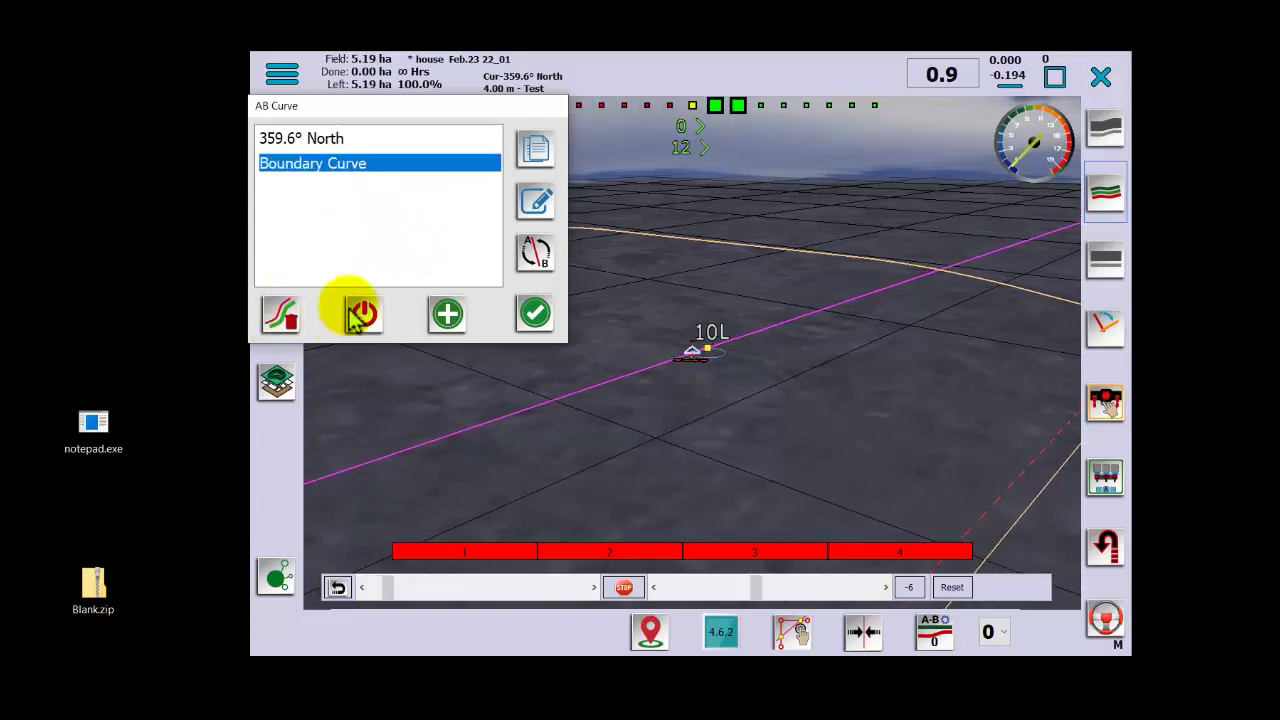
{"action": "left_click", "coordinate": [330, 140]}
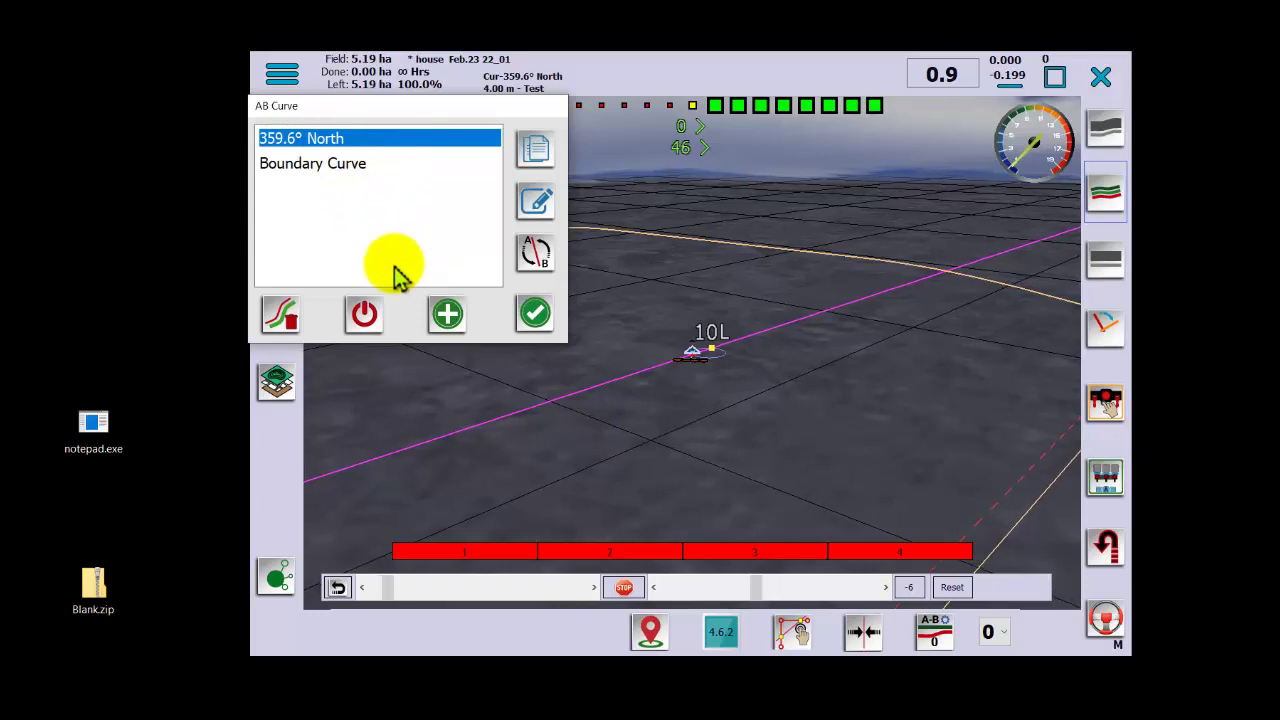
Start a new AB curve and raise the simulator speed to about 9 before recording.
{"action": "left_click", "coordinate": [447, 313]}
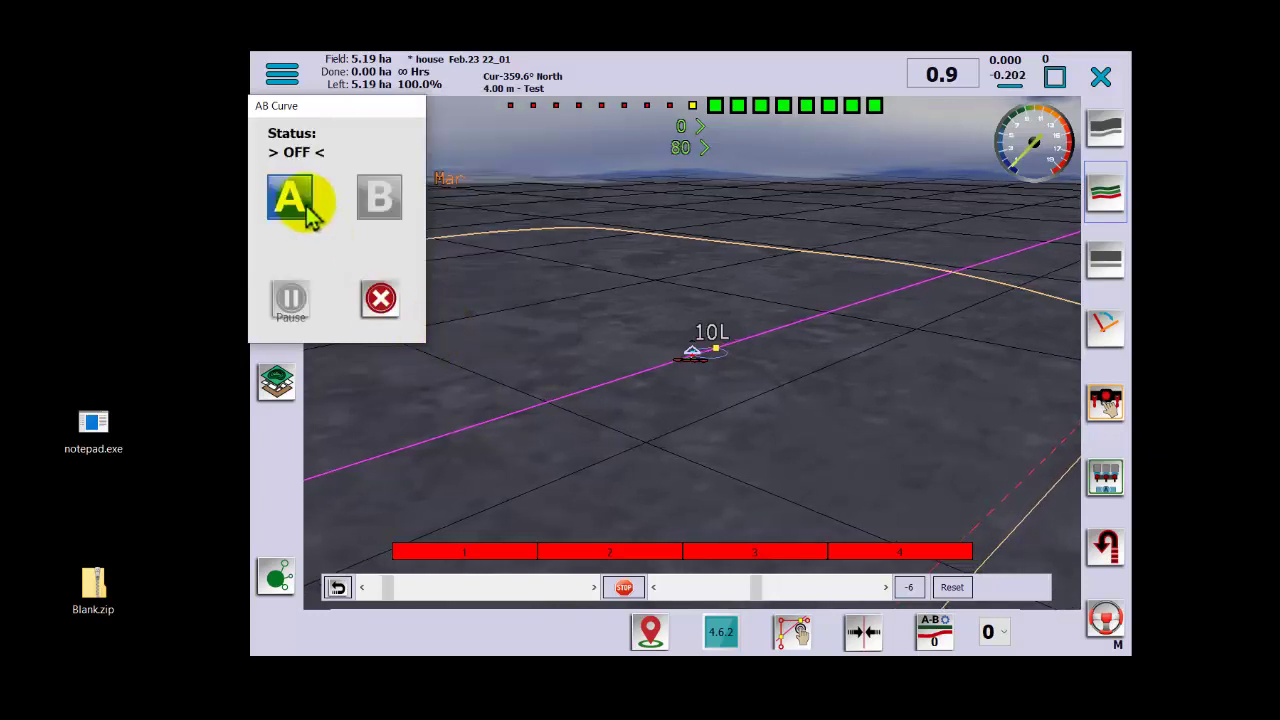
{"action": "left_click", "coordinate": [583, 294]}
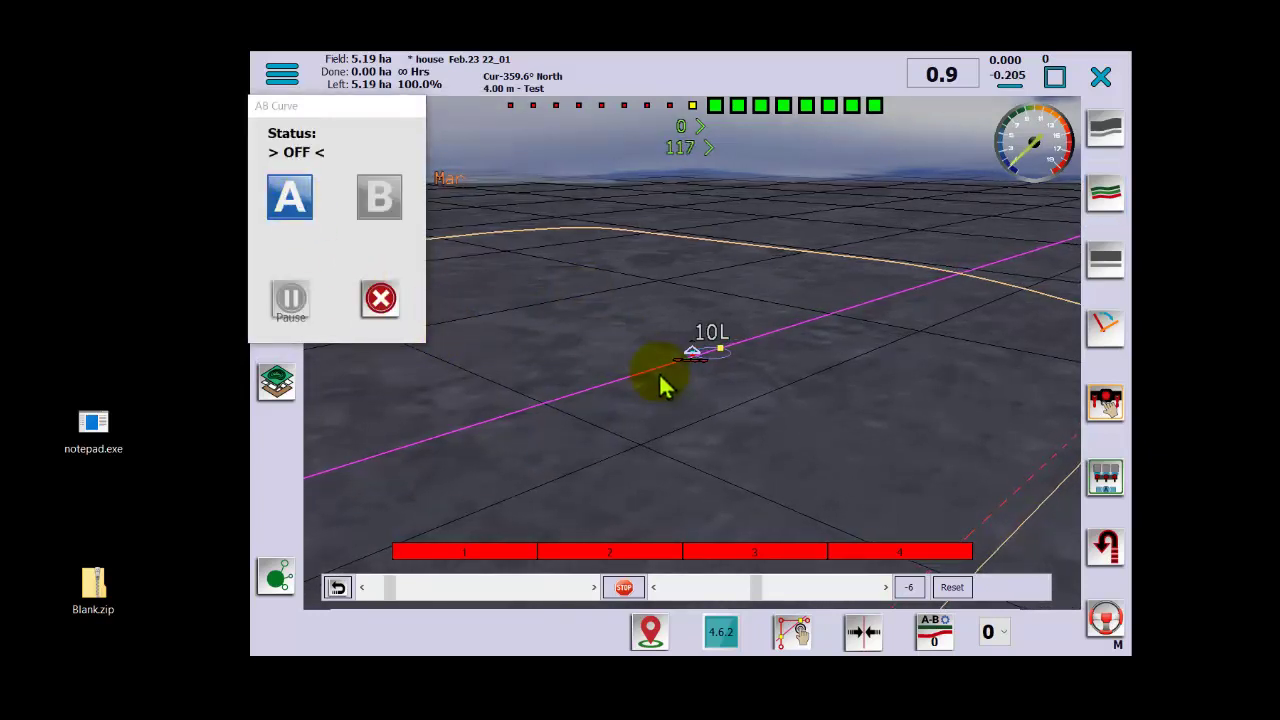
{"action": "key", "text": "Up"}
{"action": "key", "text": "Up"}
{"action": "key", "text": "Up"}
{"action": "key", "text": "Up"}
{"action": "key", "text": "Up"}
{"action": "key", "text": "Up"}
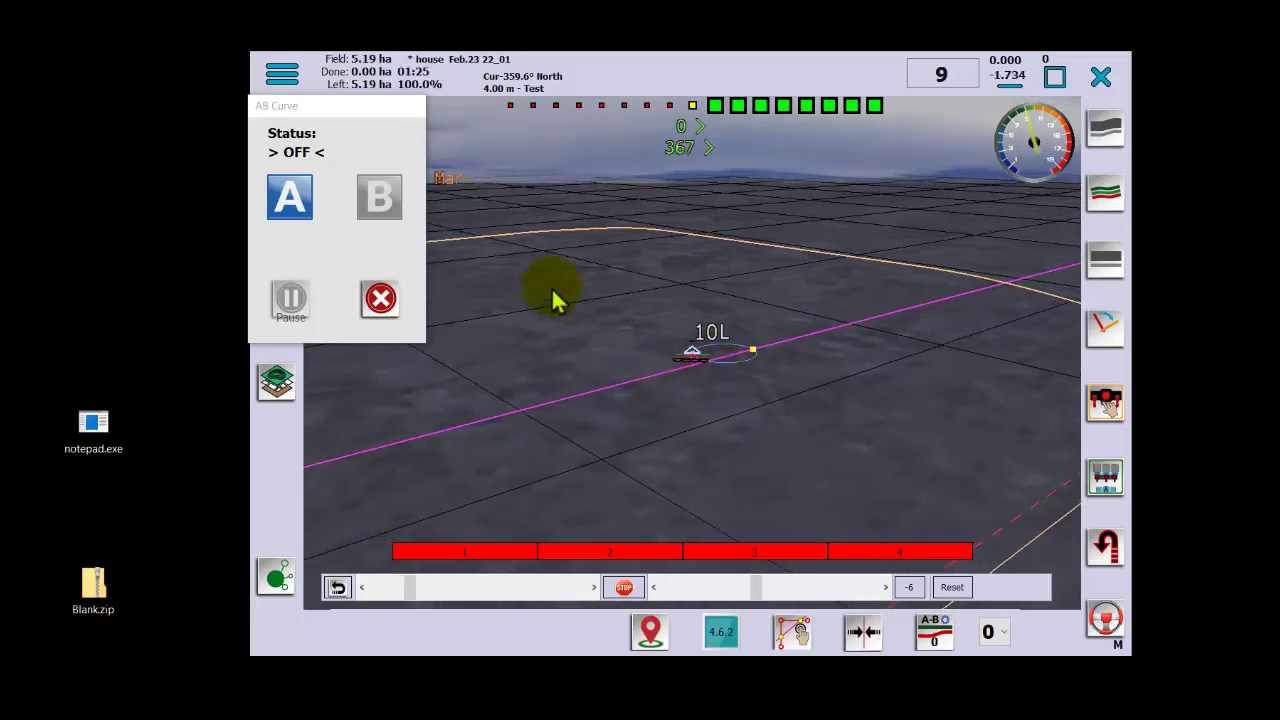
Record the curve from A to B while speeding up to about 25, save it as "Cu 267.9° West" and activate it.
{"action": "left_click", "coordinate": [296, 208]}
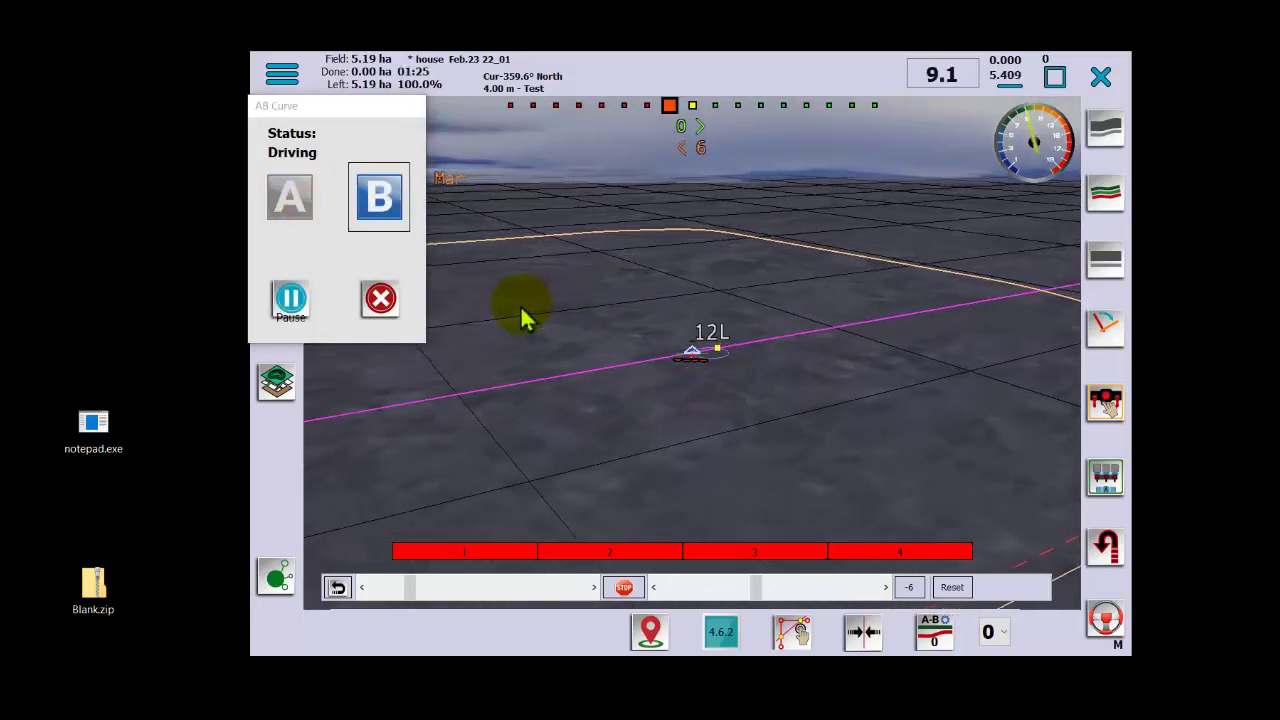
{"action": "key", "text": "Up"}
{"action": "key", "text": "Up"}
{"action": "key", "text": "Up"}
{"action": "key", "text": "Up"}
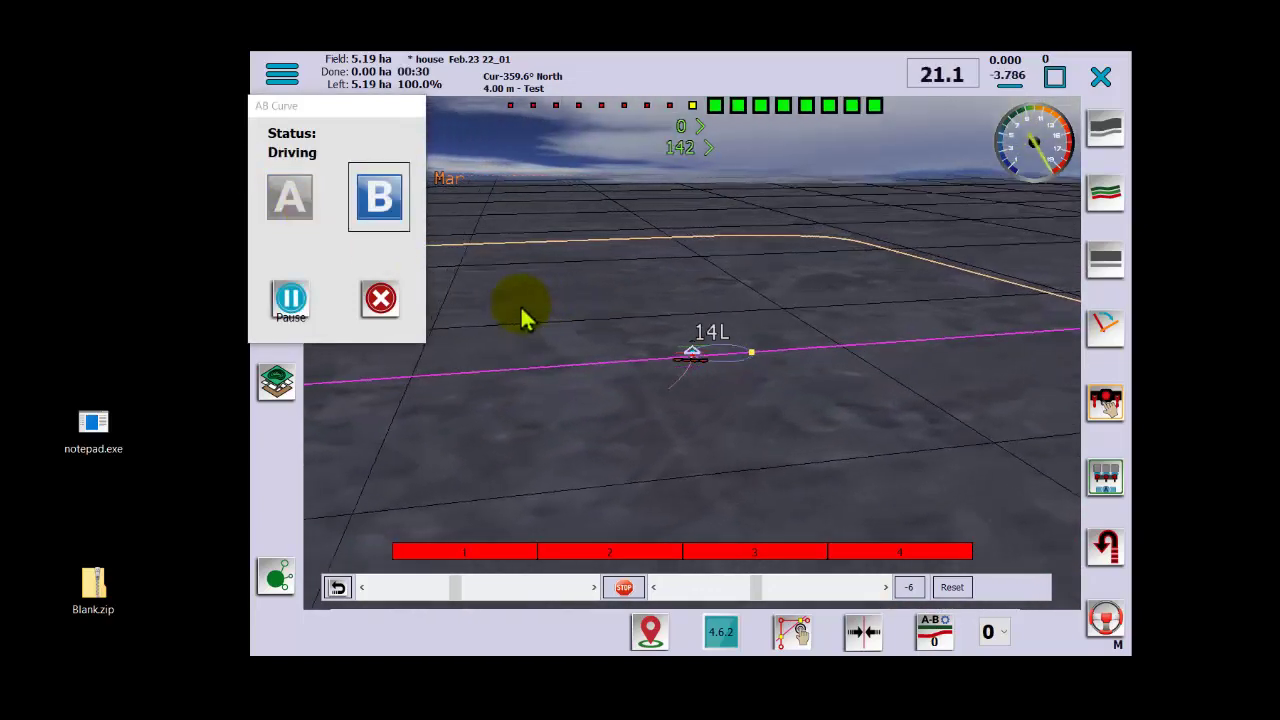
{"action": "left_click", "coordinate": [383, 197]}
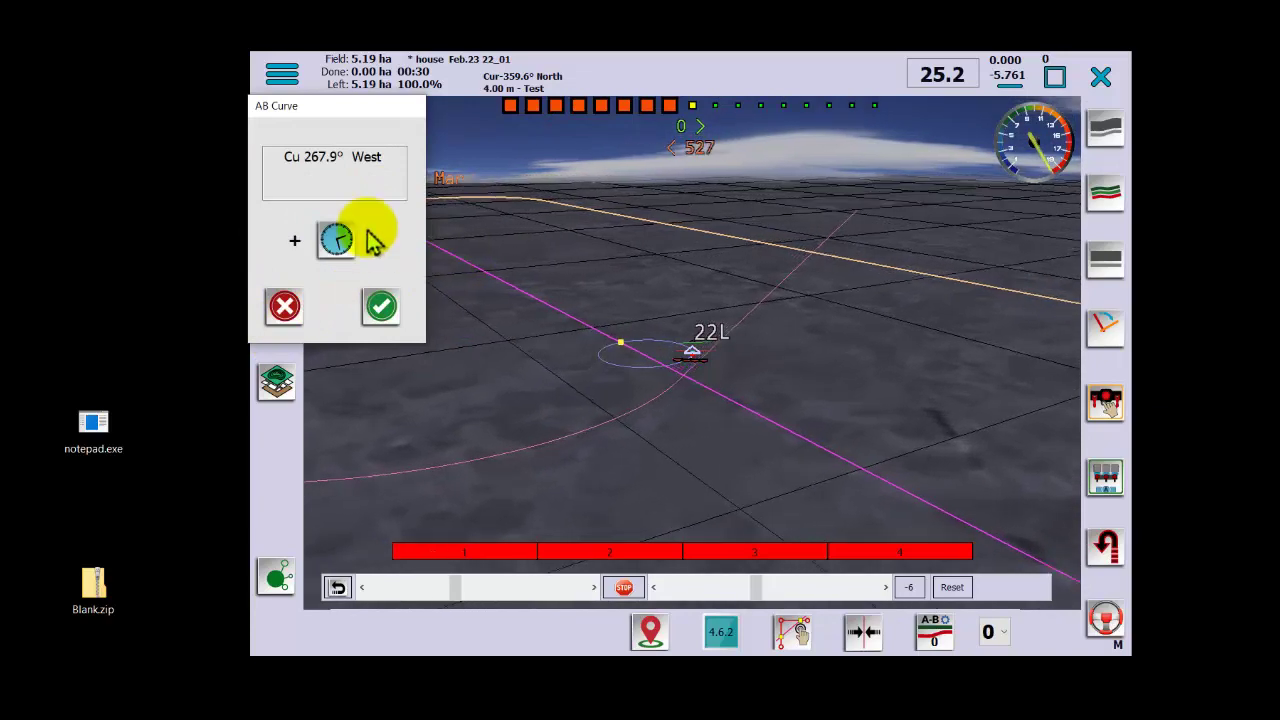
{"action": "left_click", "coordinate": [385, 309]}
{"action": "left_click", "coordinate": [535, 314]}
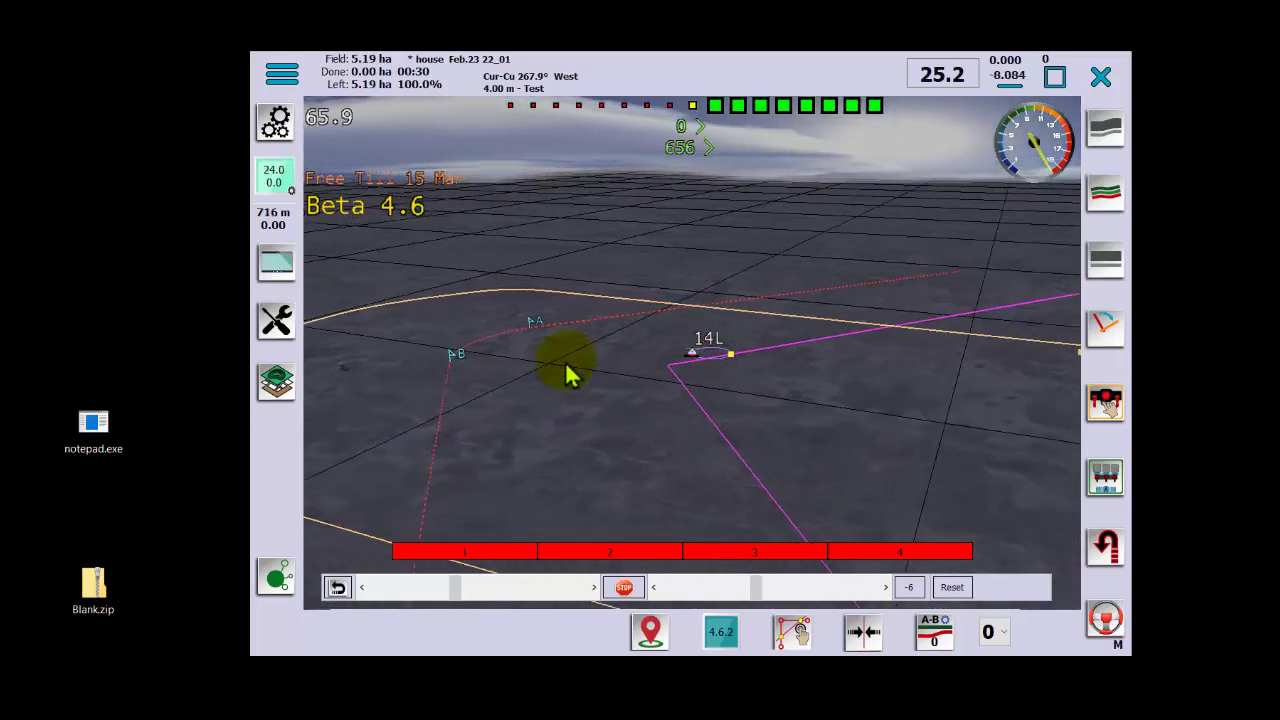
Switch guidance to the AB line 359.4° North and open the tramlines tool for the field.
{"action": "left_click", "coordinate": [1110, 265]}
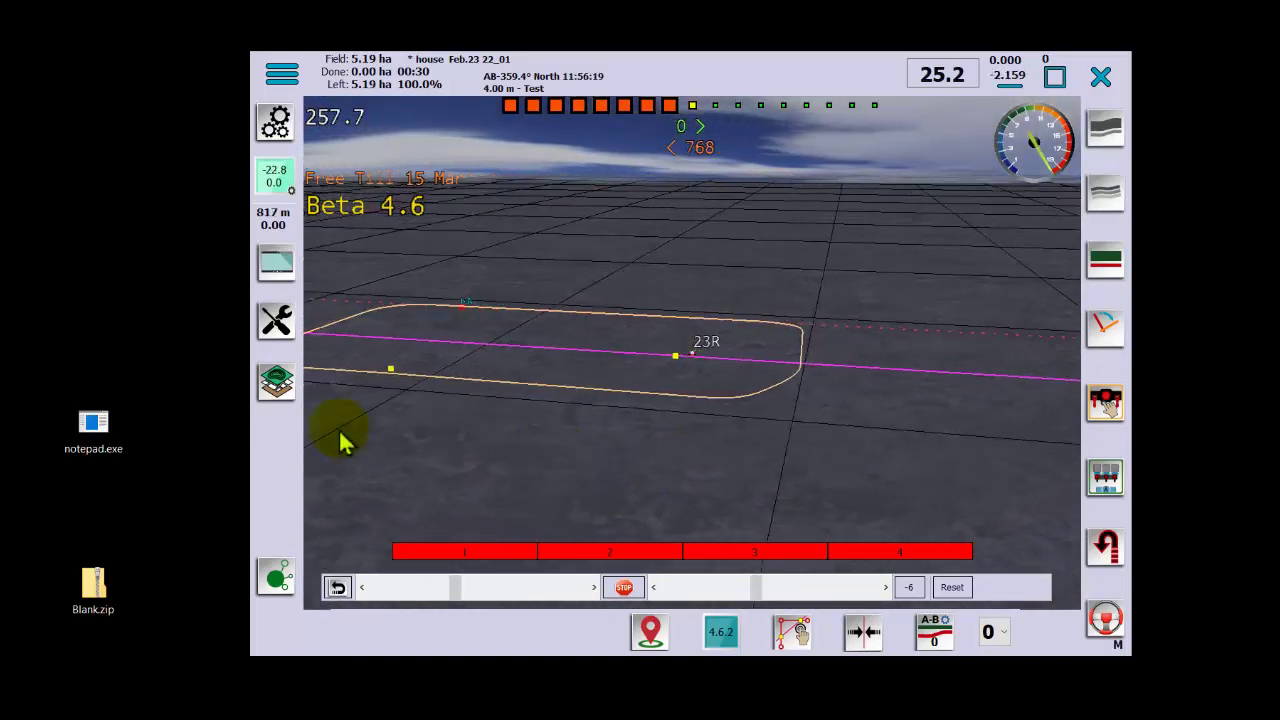
{"action": "left_click", "coordinate": [270, 380]}
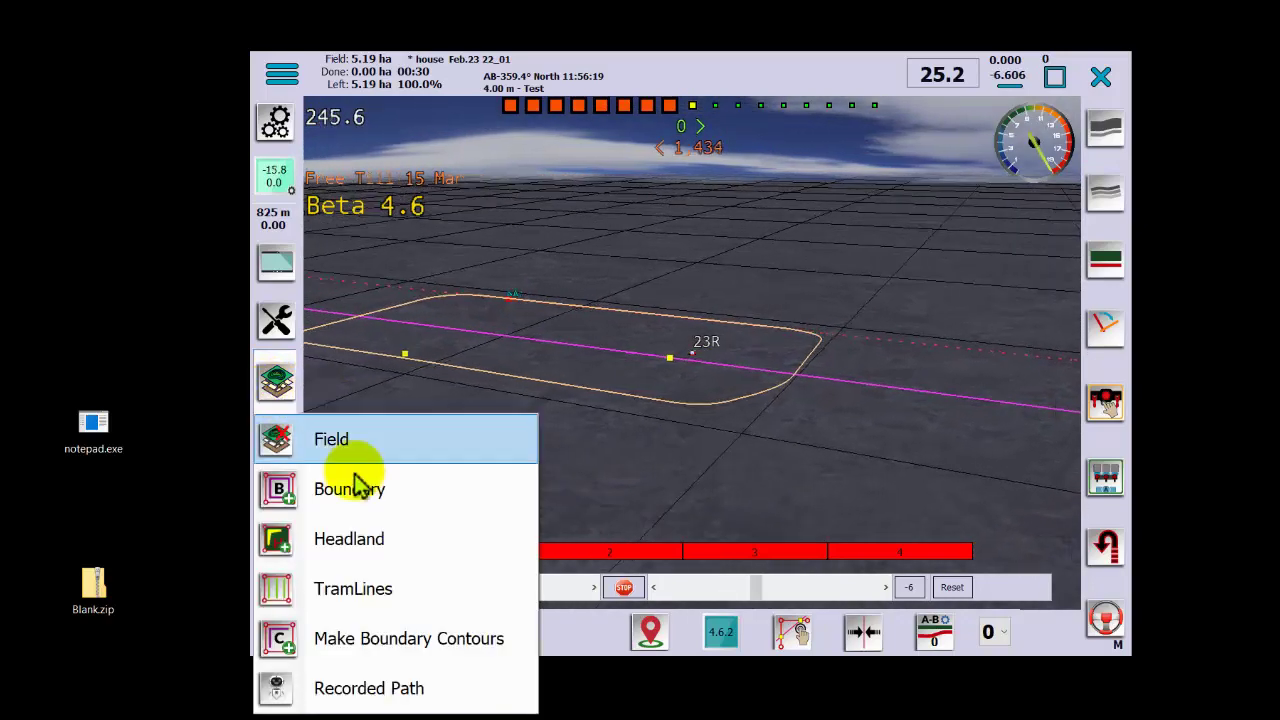
{"action": "left_click", "coordinate": [393, 592]}
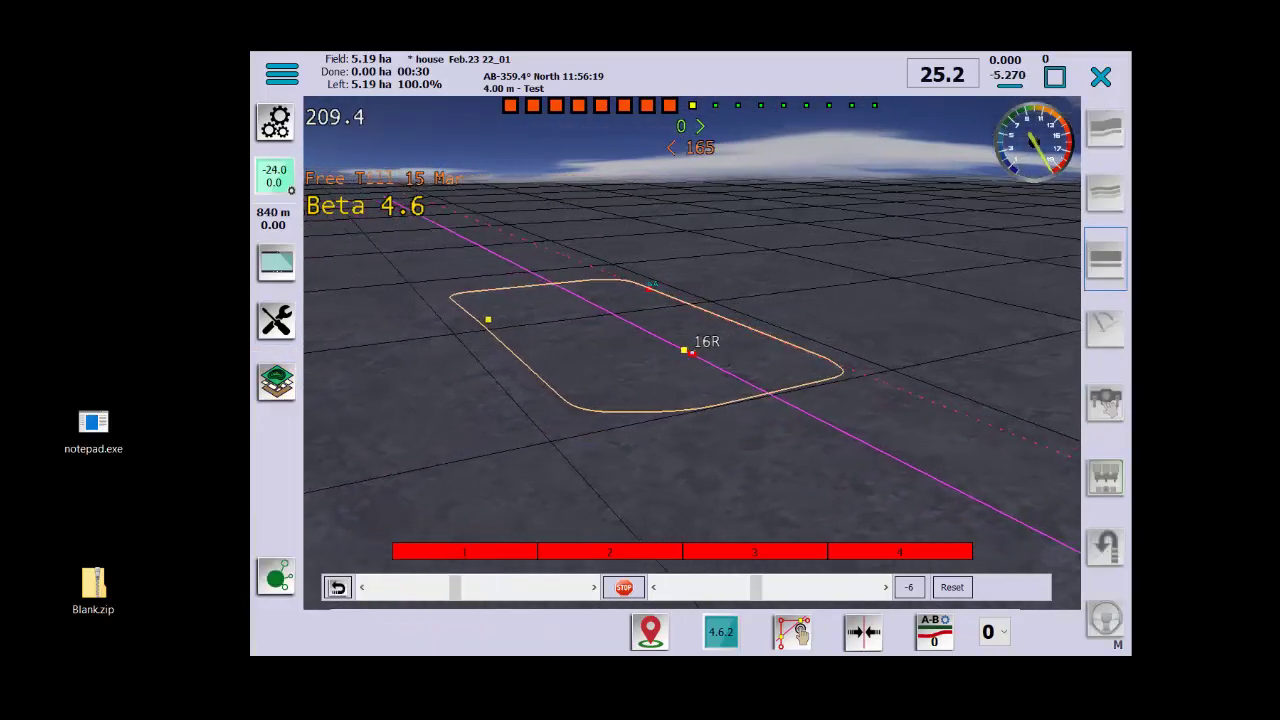
{"action": "left_click_drag", "start_coordinate": [1083, 174], "coordinate": [1086, 196]}
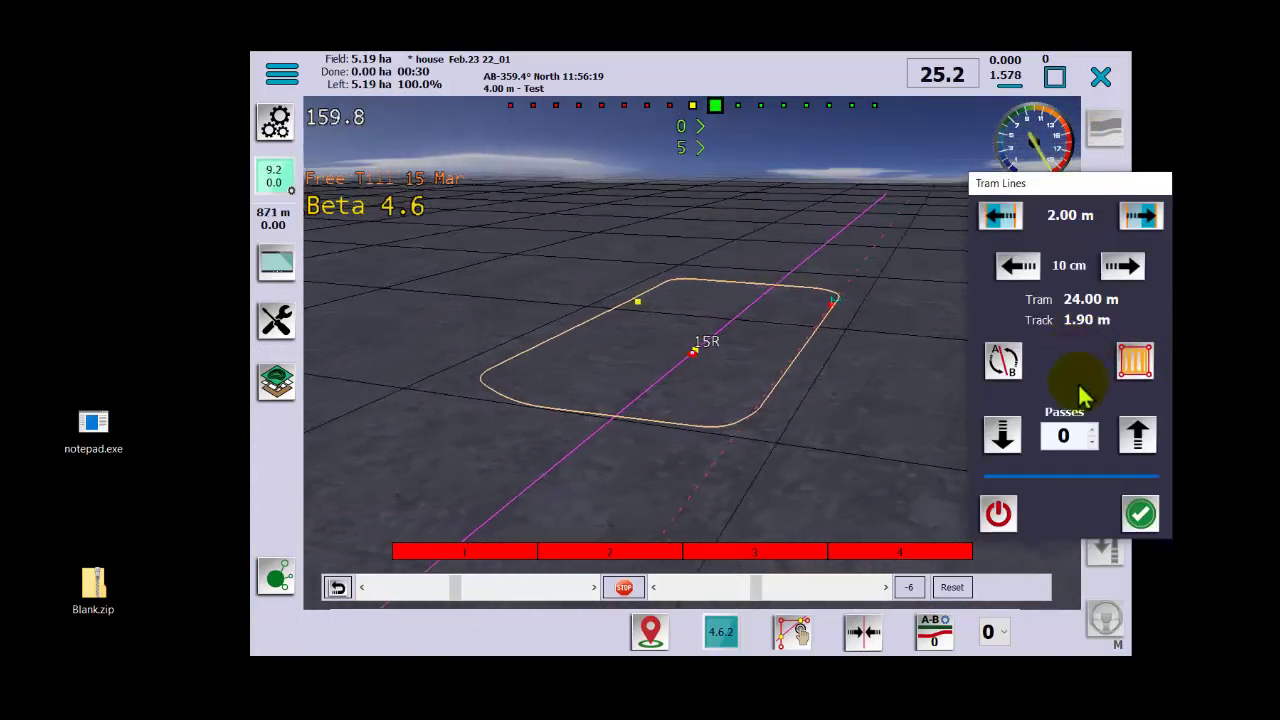
Nudge the tramline reference line to the right in 10 cm steps and slow the simulated tractor.
{"action": "left_click", "coordinate": [1129, 274]}
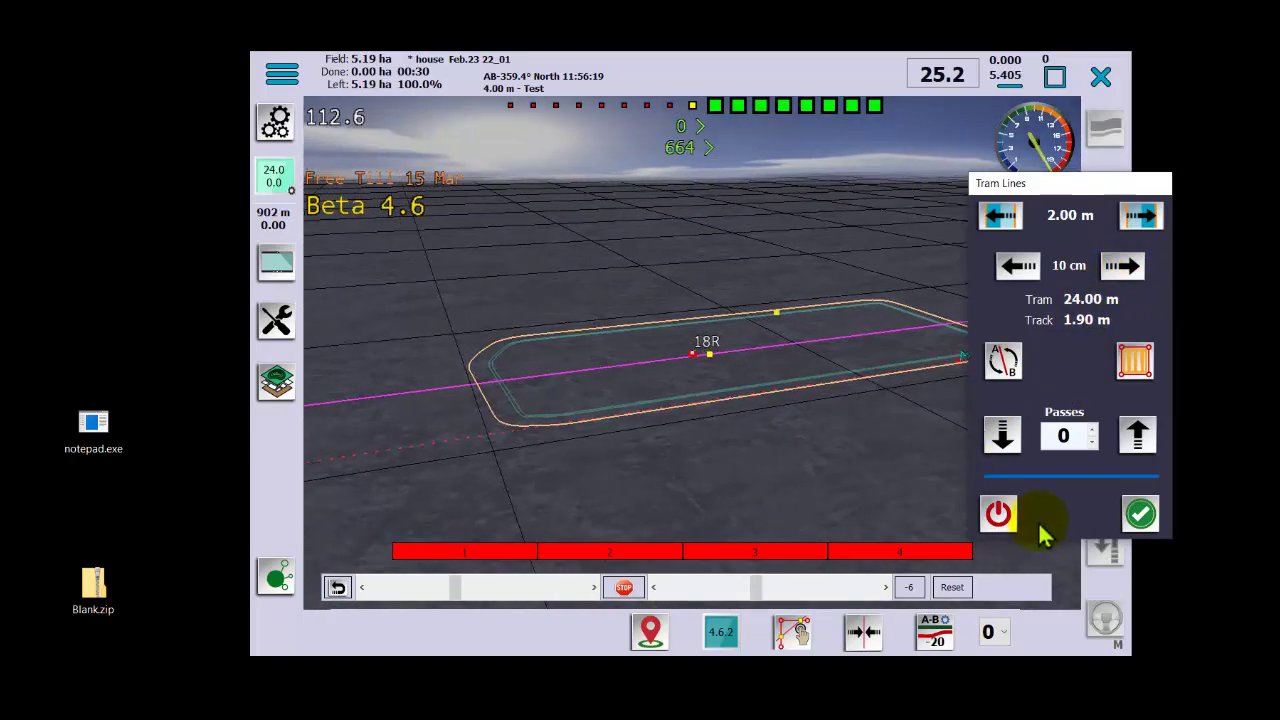
{"action": "left_click", "coordinate": [715, 452]}
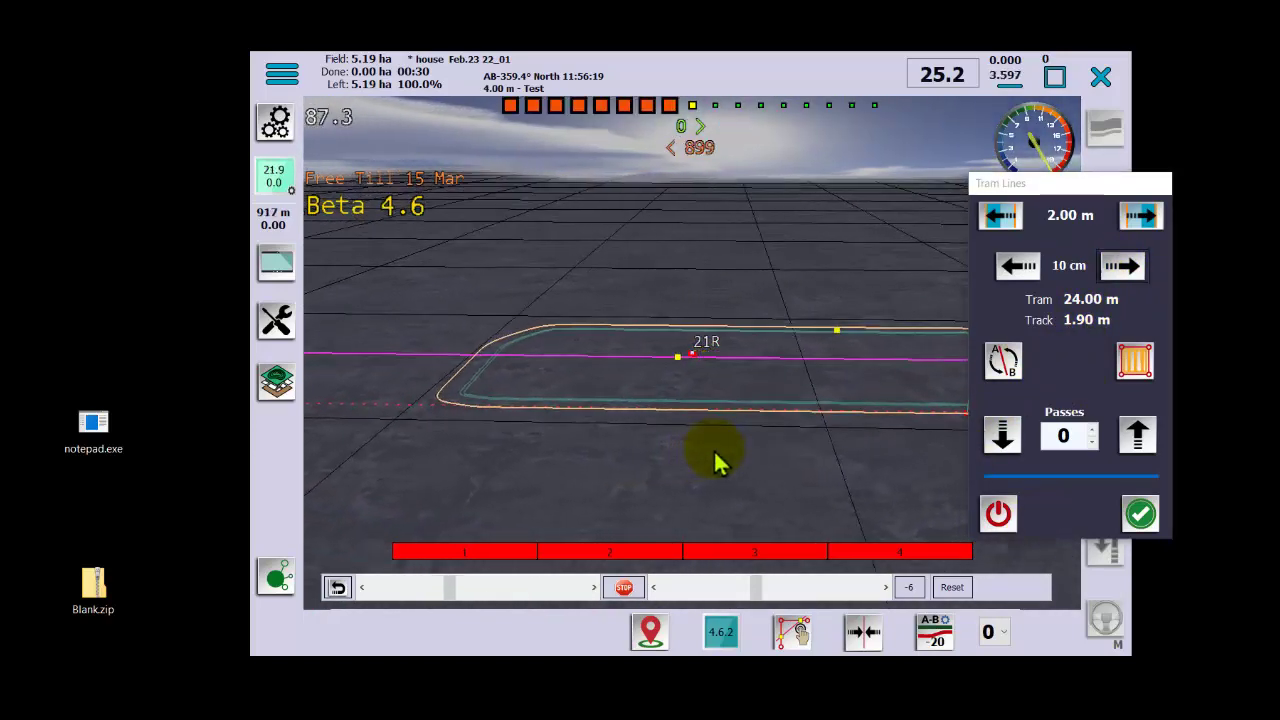
{"action": "key", "text": "Down"}
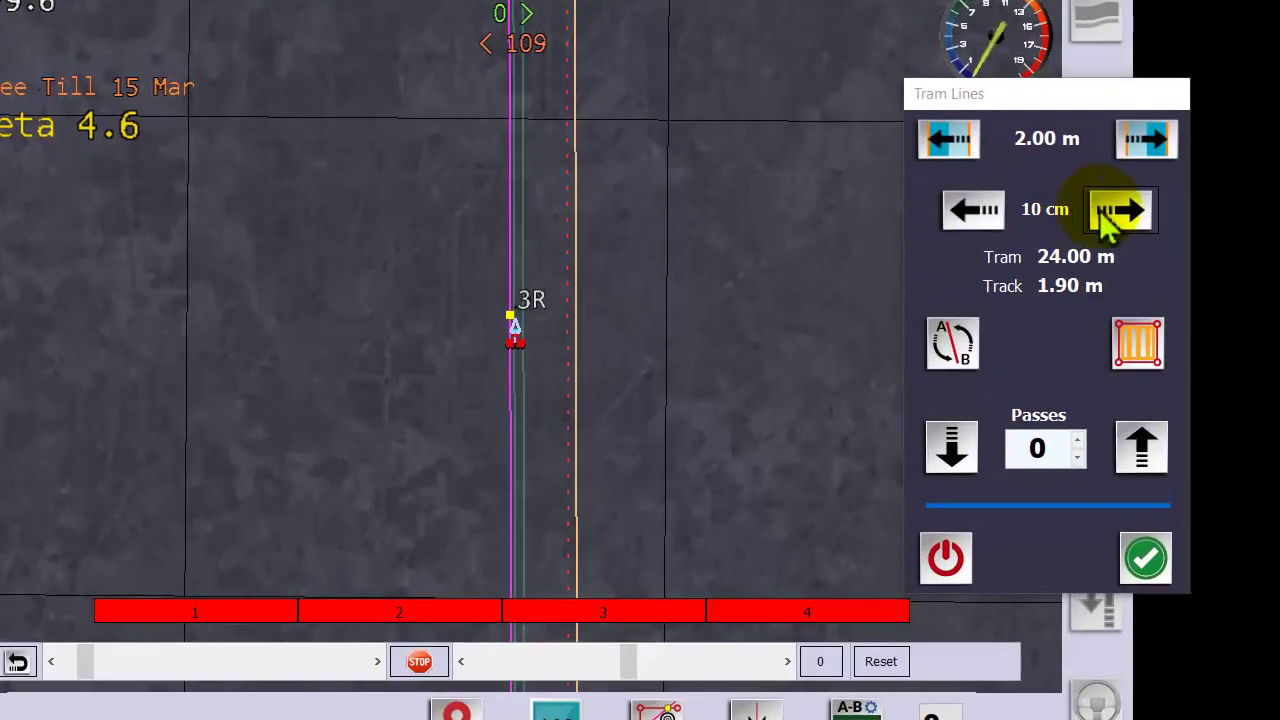
Shift the tramline reference line back and forth across the field edge in 2.00 m and 10 cm steps.
{"action": "left_click", "coordinate": [1107, 220]}
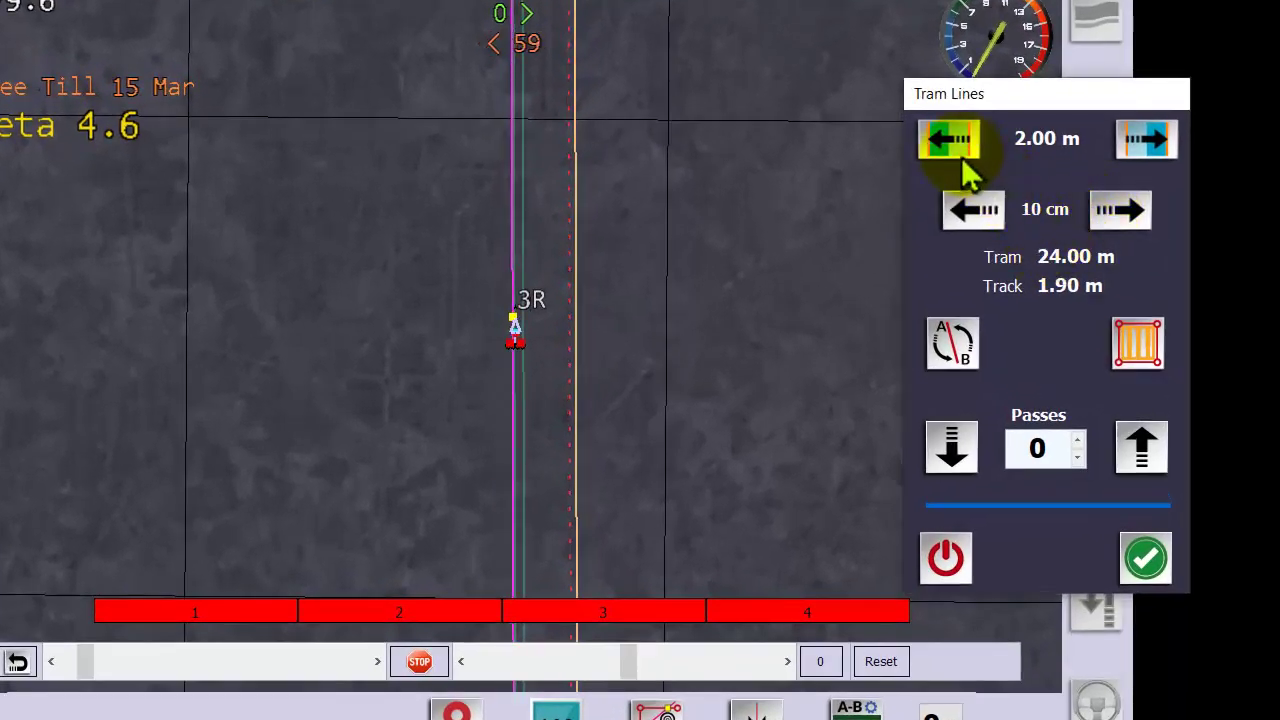
{"action": "left_click", "coordinate": [1136, 158]}
{"action": "left_click", "coordinate": [979, 221]}
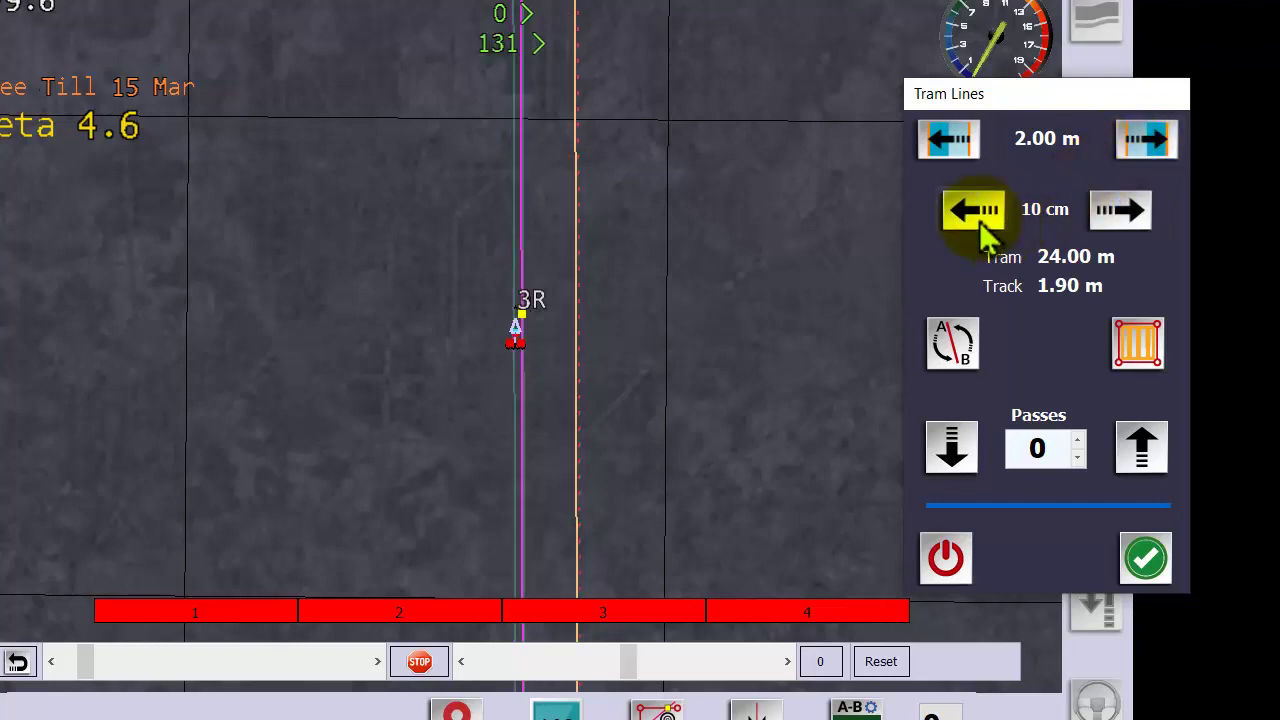
{"action": "left_click", "coordinate": [979, 221]}
{"action": "left_click", "coordinate": [979, 221]}
{"action": "left_click", "coordinate": [979, 221]}
{"action": "left_click", "coordinate": [979, 221]}
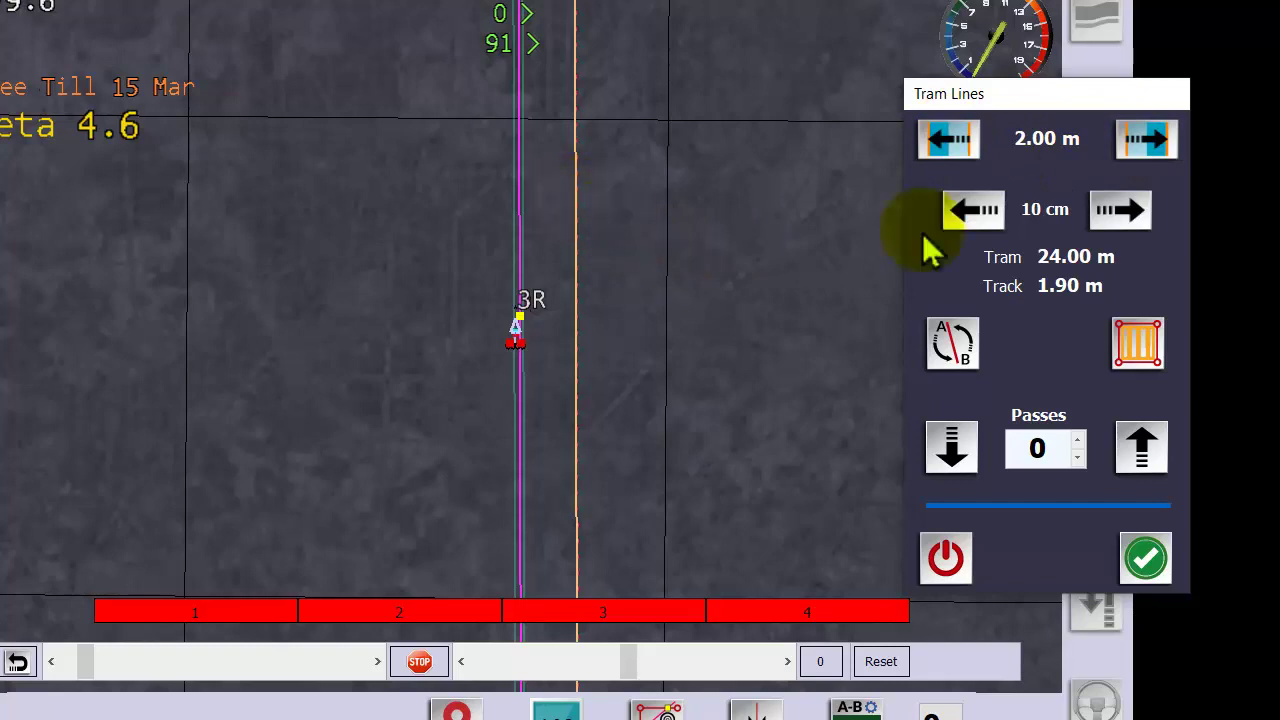
{"action": "left_click", "coordinate": [1156, 152]}
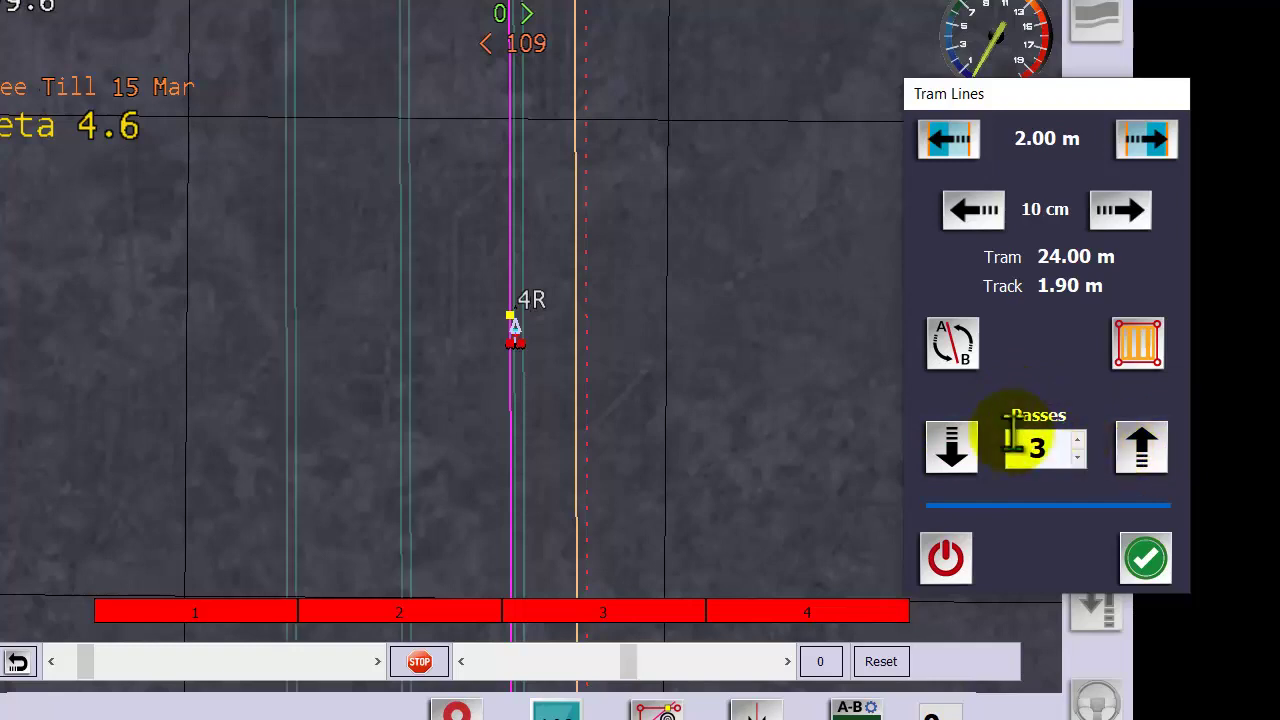
Increase the number of tramline passes to 6 so they cover the whole field.
{"action": "scroll", "coordinate": [597, 384], "scroll_direction": "up", "scroll_amount": 8}
{"action": "scroll", "coordinate": [597, 376], "scroll_direction": "down", "scroll_amount": 15}
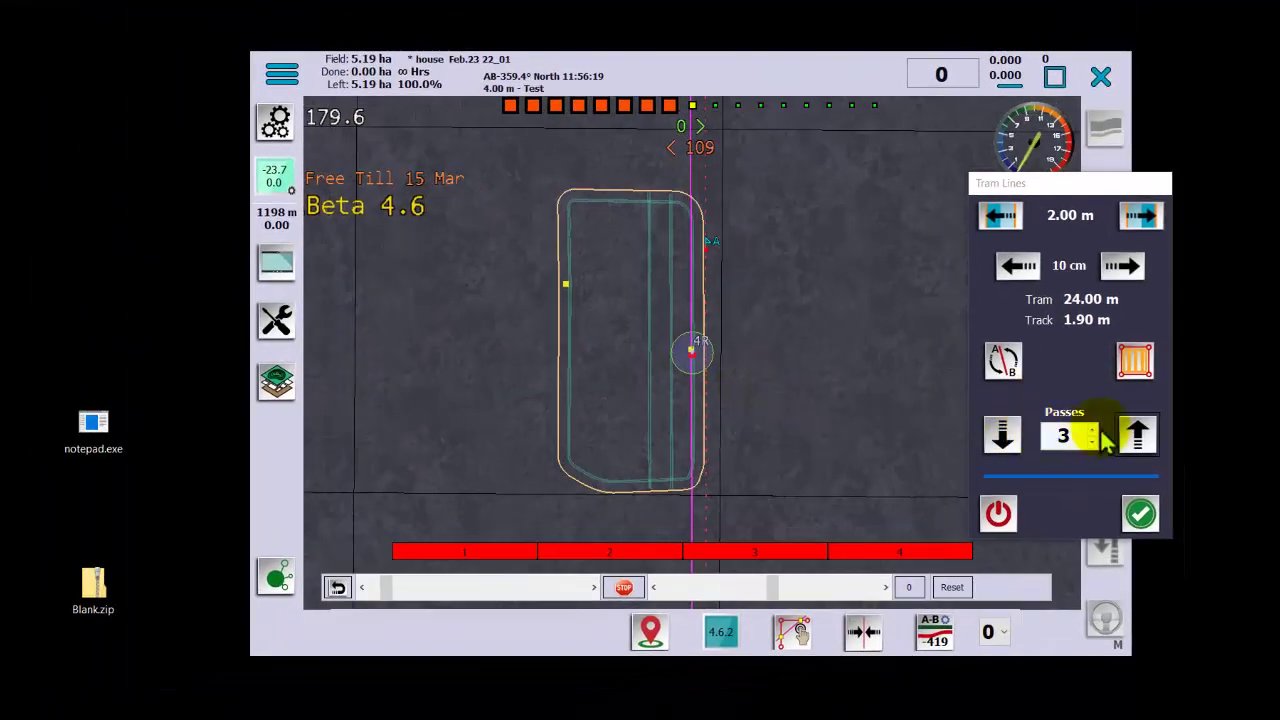
{"action": "left_click", "coordinate": [1137, 436]}
{"action": "left_click", "coordinate": [1137, 436]}
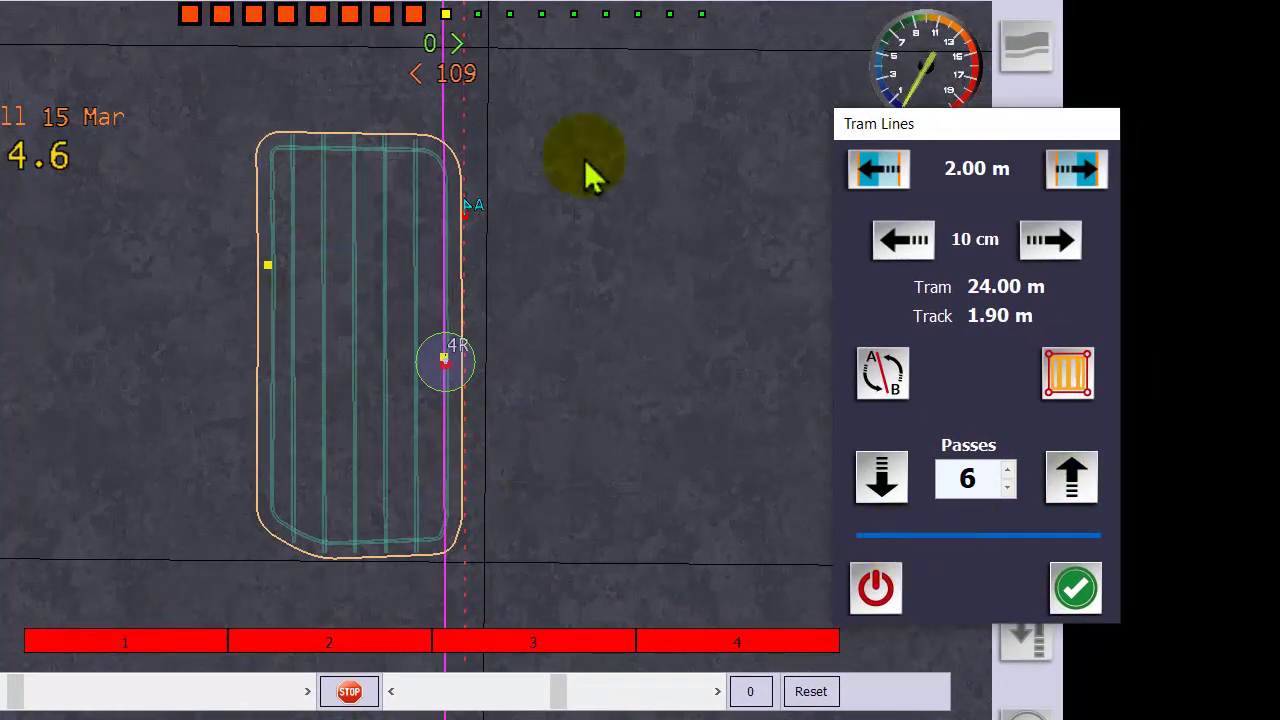
Cycle the tramline display modes back to passes plus boundary tramline, and accept the tramlines.
{"action": "left_click", "coordinate": [1060, 382]}
{"action": "left_click", "coordinate": [1062, 388]}
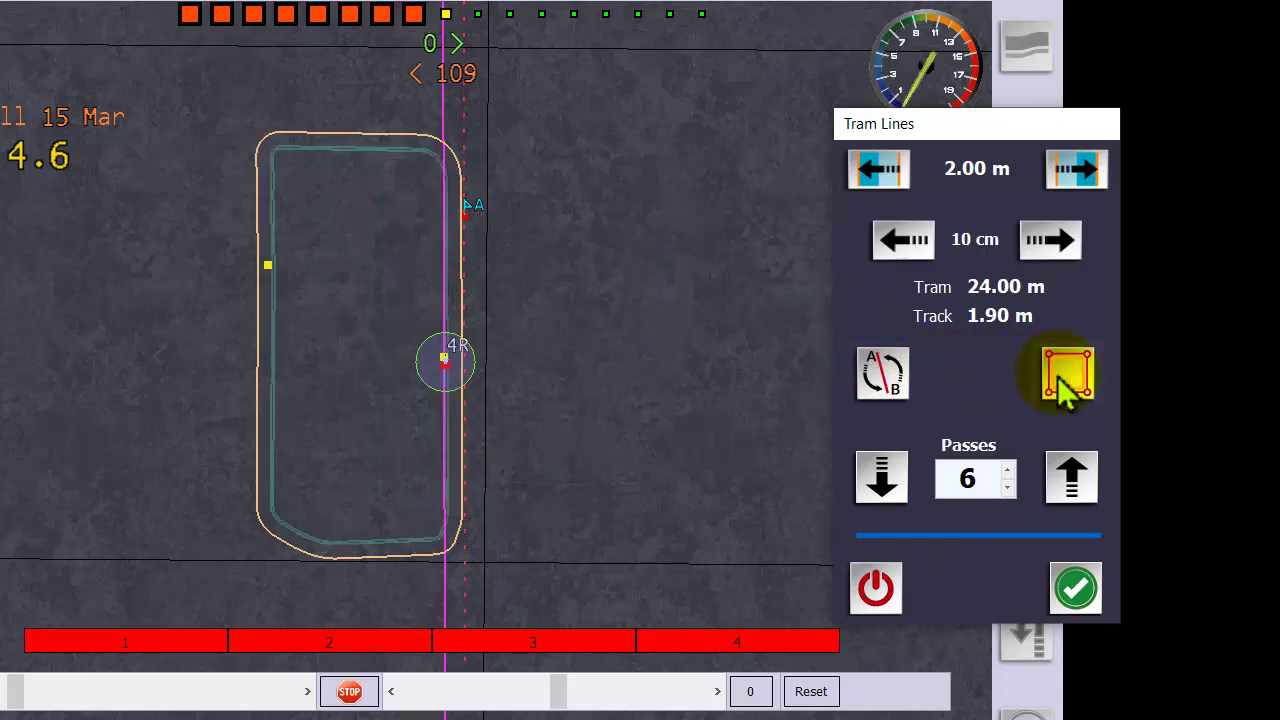
{"action": "left_click", "coordinate": [1062, 388]}
{"action": "left_click", "coordinate": [1064, 390]}
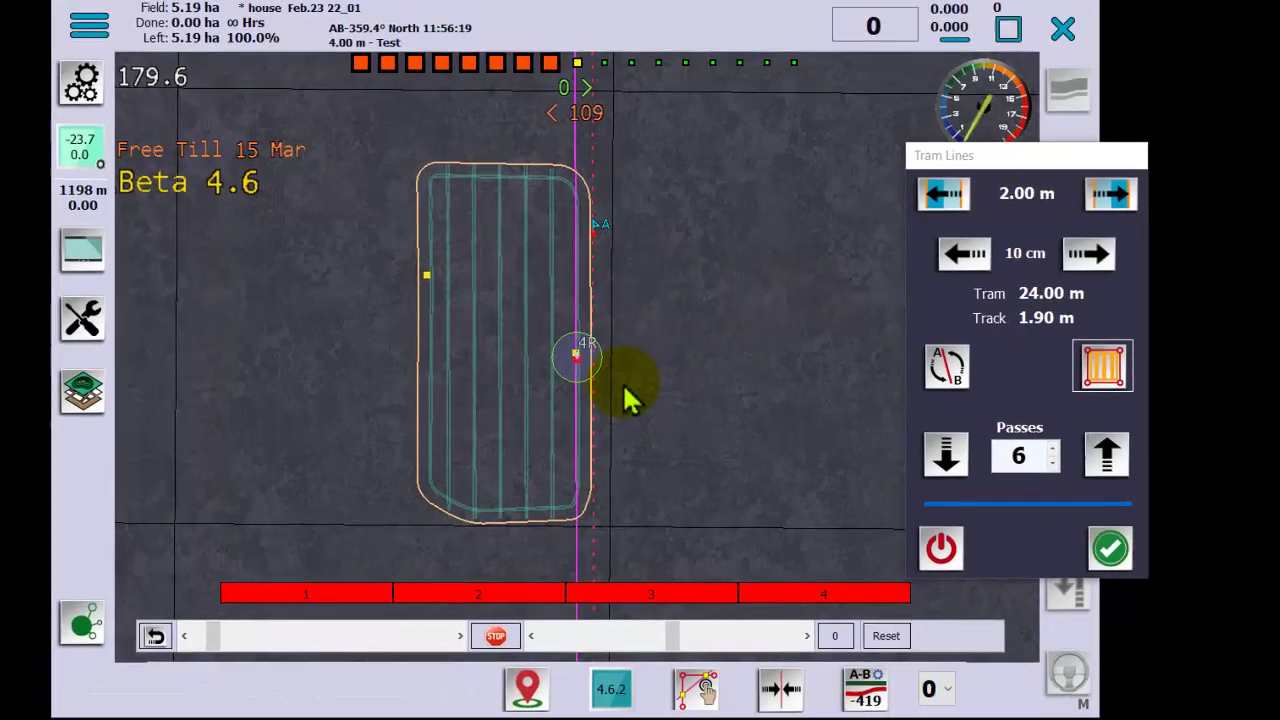
{"action": "scroll", "coordinate": [501, 397], "scroll_direction": "up", "scroll_amount": 10}
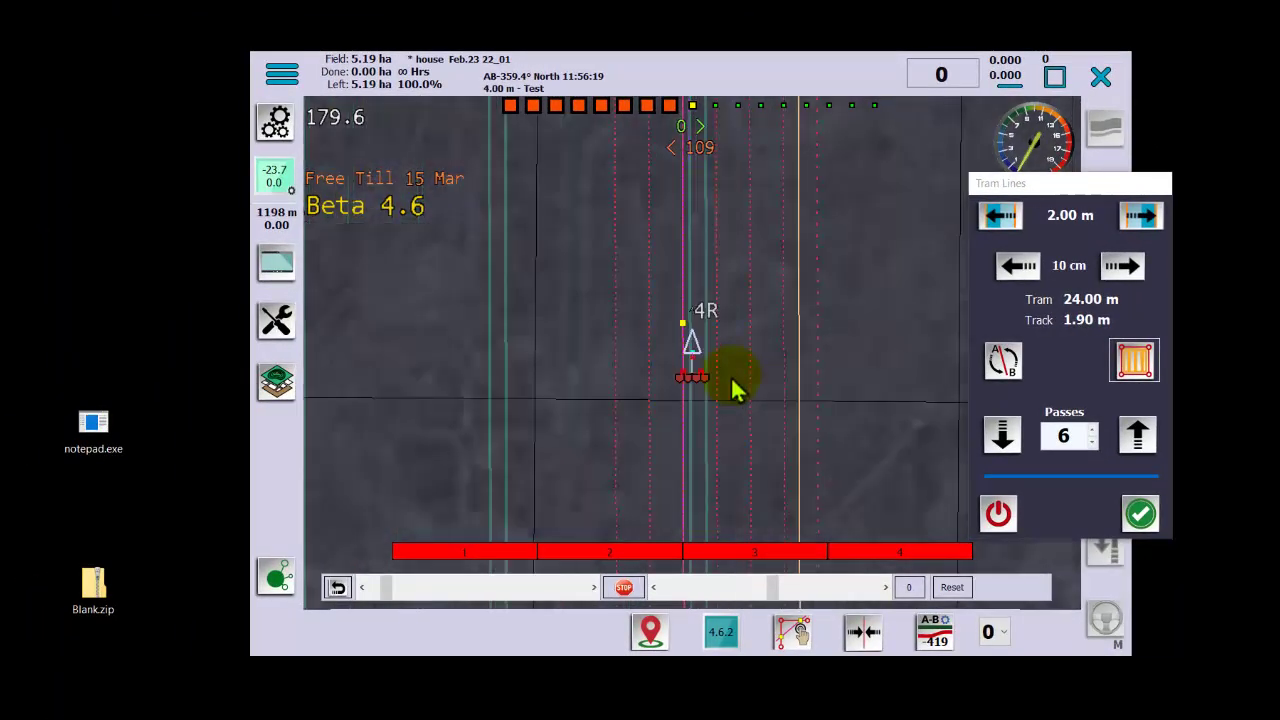
{"action": "scroll", "coordinate": [735, 390], "scroll_direction": "down", "scroll_amount": 3}
{"action": "left_click", "coordinate": [1139, 513]}
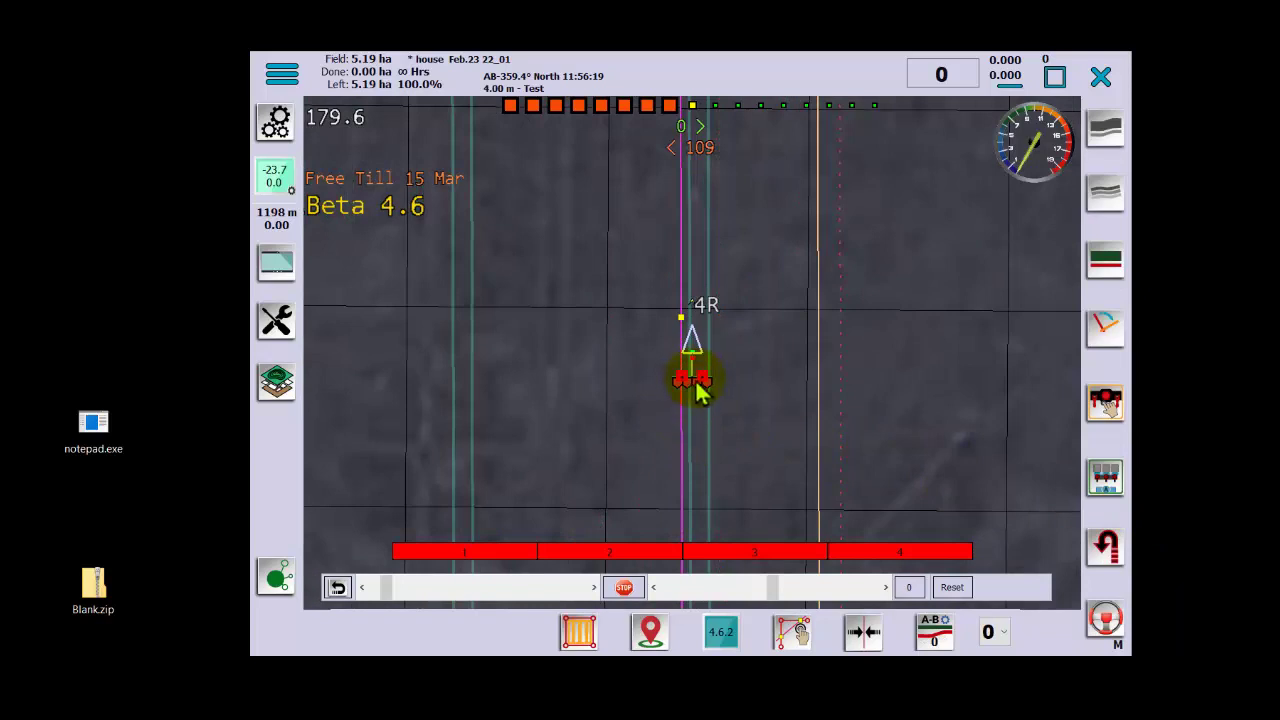
Examine the tram indicators on the implement while driving the simulated tractor over the tramlines, and switch the tramline display mode.
{"action": "scroll", "coordinate": [731, 403], "scroll_direction": "up", "scroll_amount": 5}
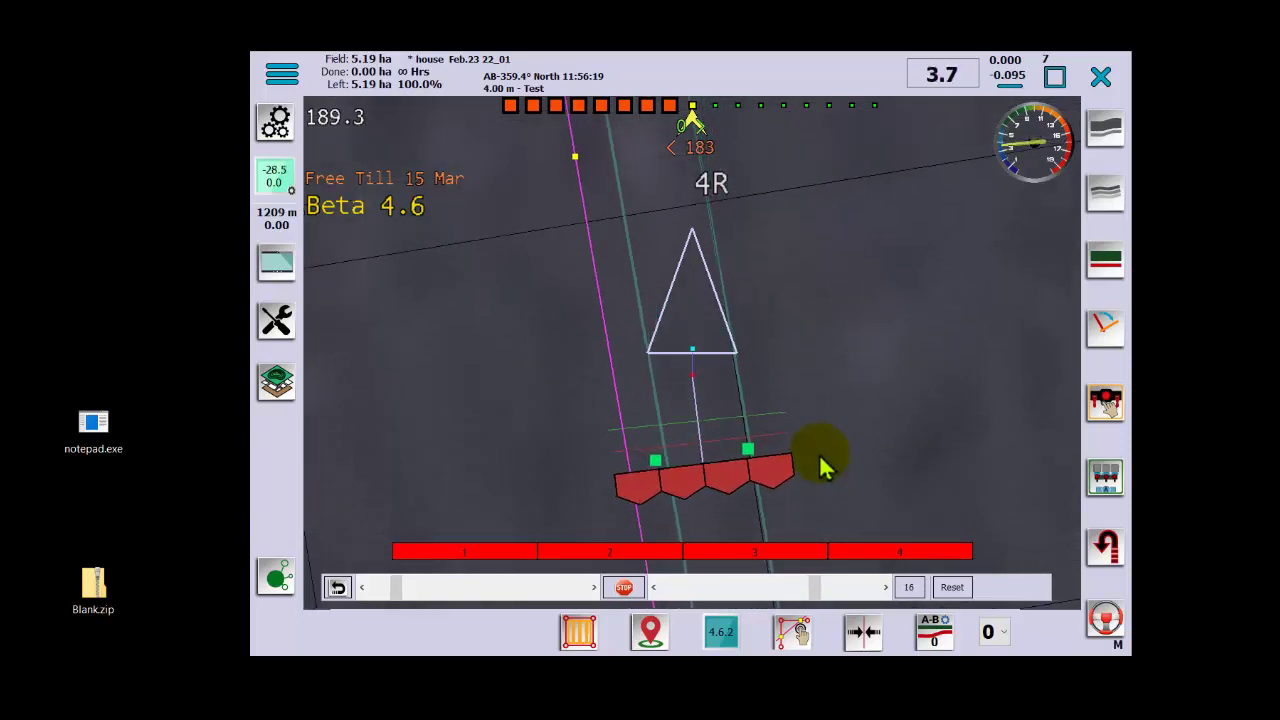
{"action": "scroll", "coordinate": [822, 458], "scroll_direction": "up", "scroll_amount": 4}
{"action": "scroll", "coordinate": [827, 461], "scroll_direction": "down", "scroll_amount": 16}
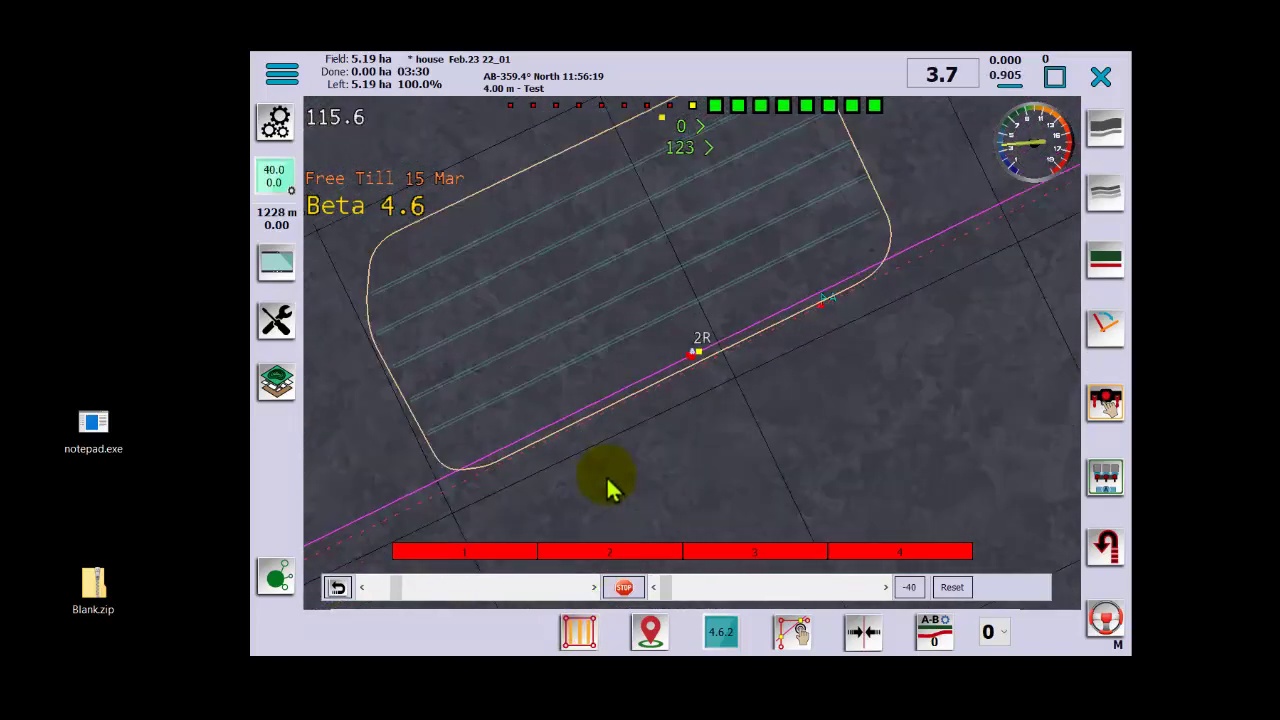
{"action": "left_click", "coordinate": [588, 635]}
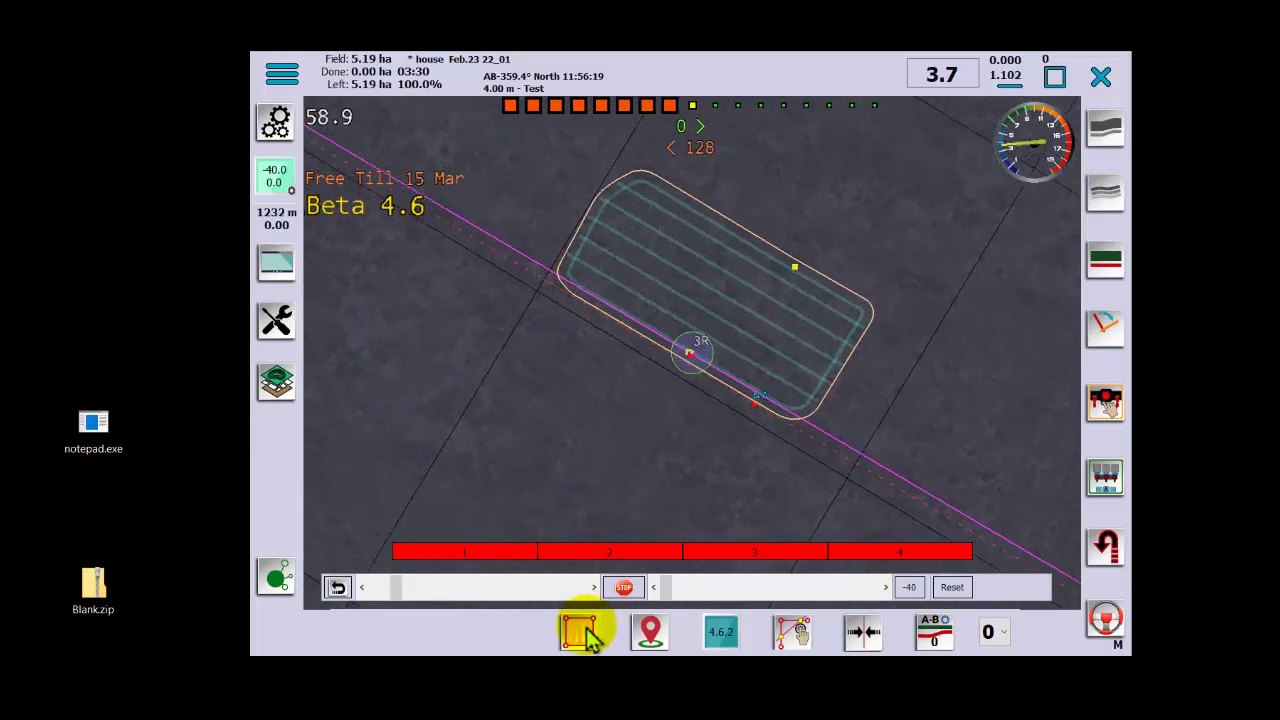
Close the current field and resume the last field, house Feb.23 22_01, to reload its saved tramlines.
{"action": "left_click", "coordinate": [277, 378]}
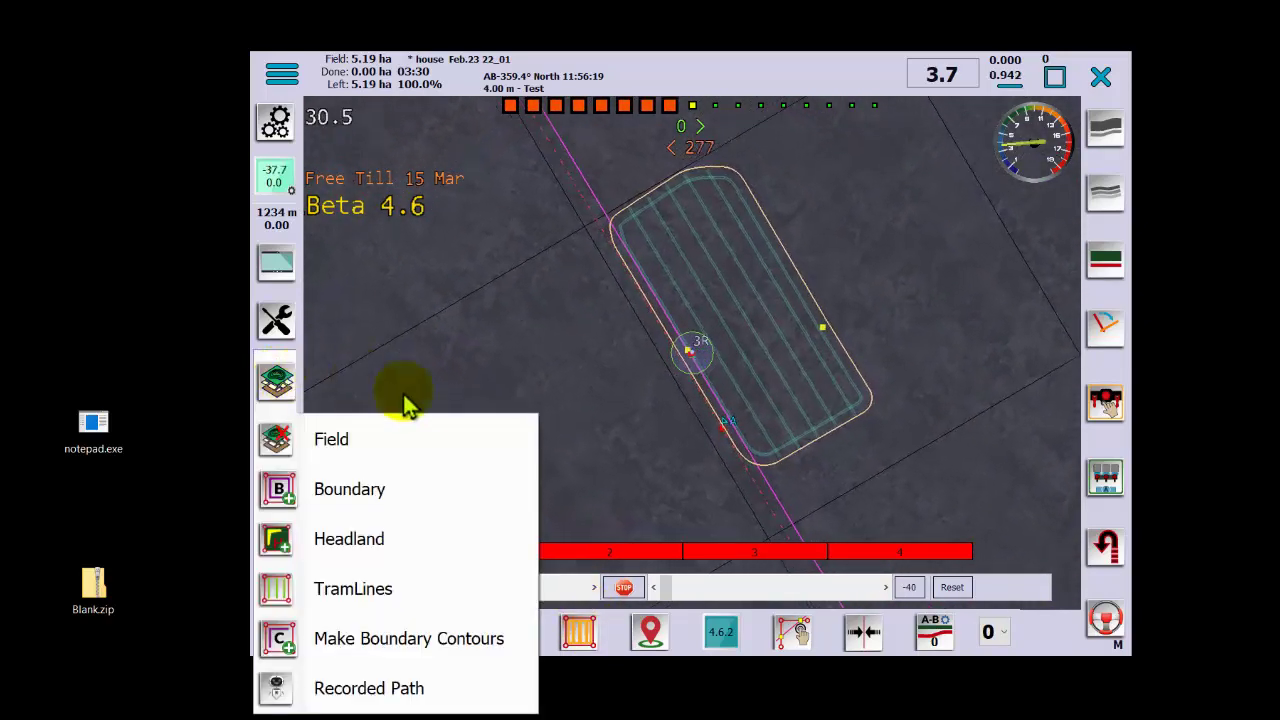
{"action": "left_click", "coordinate": [420, 450]}
{"action": "left_click", "coordinate": [786, 371]}
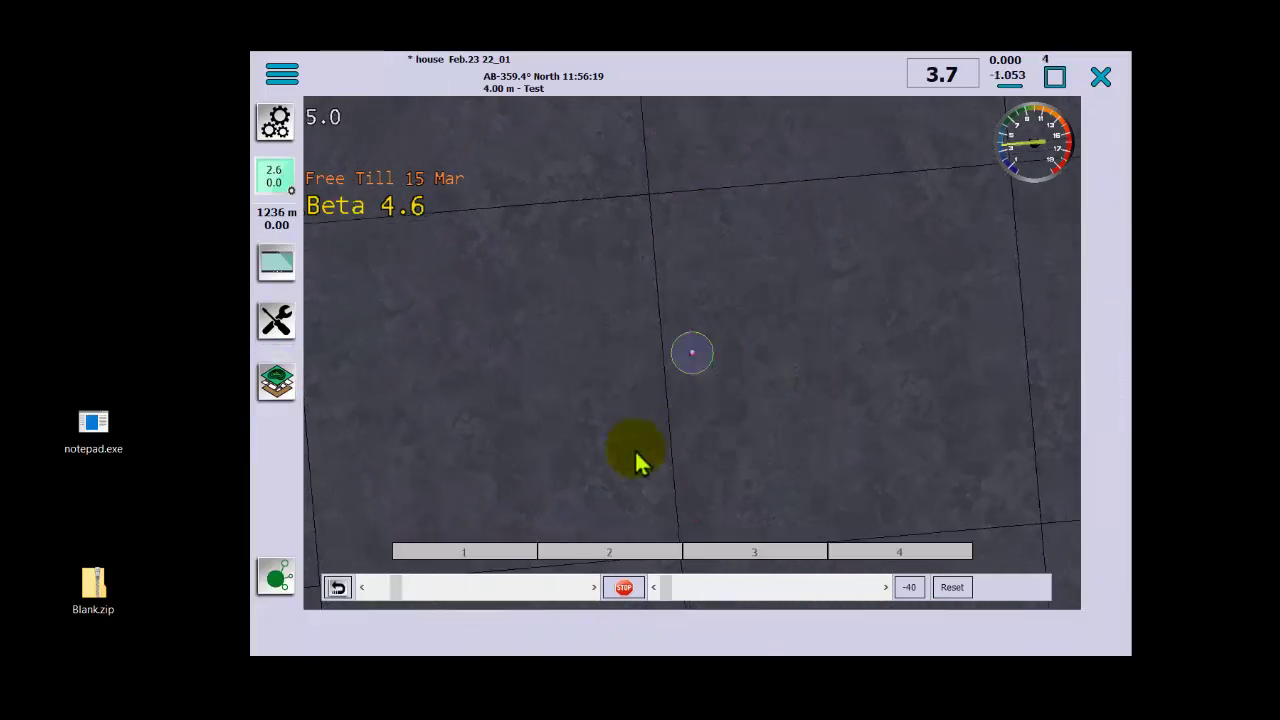
{"action": "left_click", "coordinate": [285, 390]}
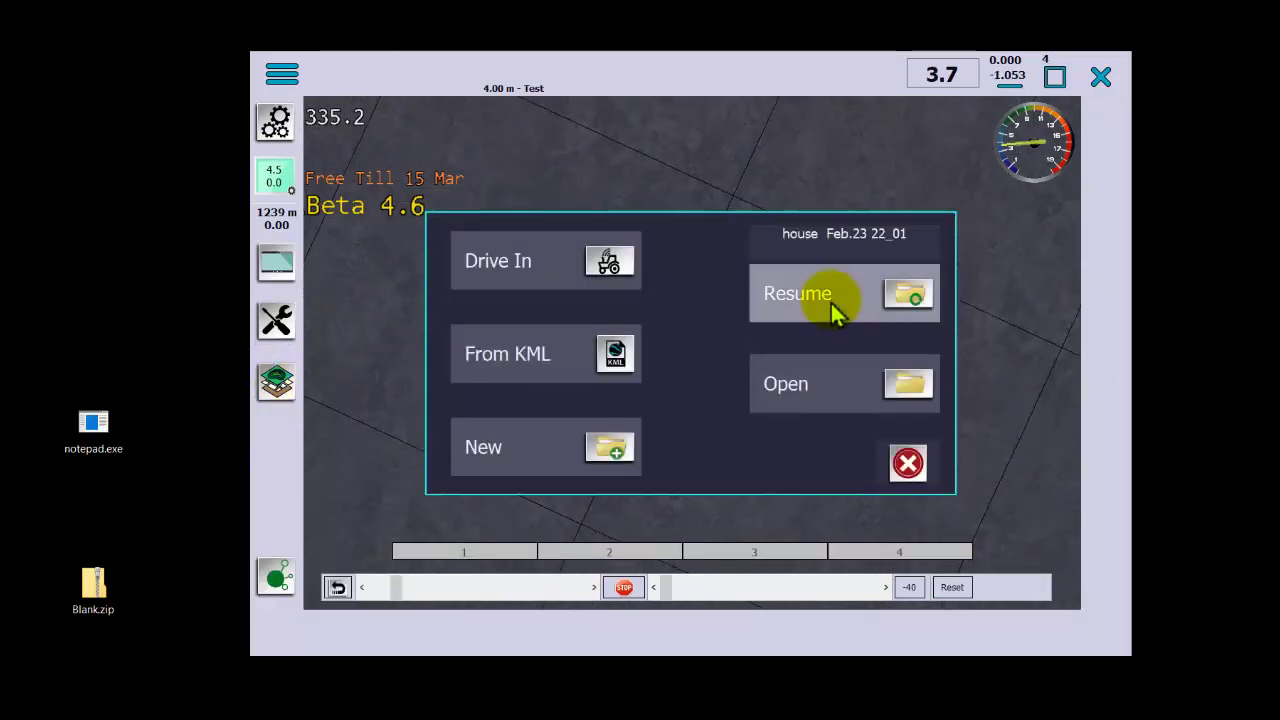
{"action": "left_click", "coordinate": [833, 306]}
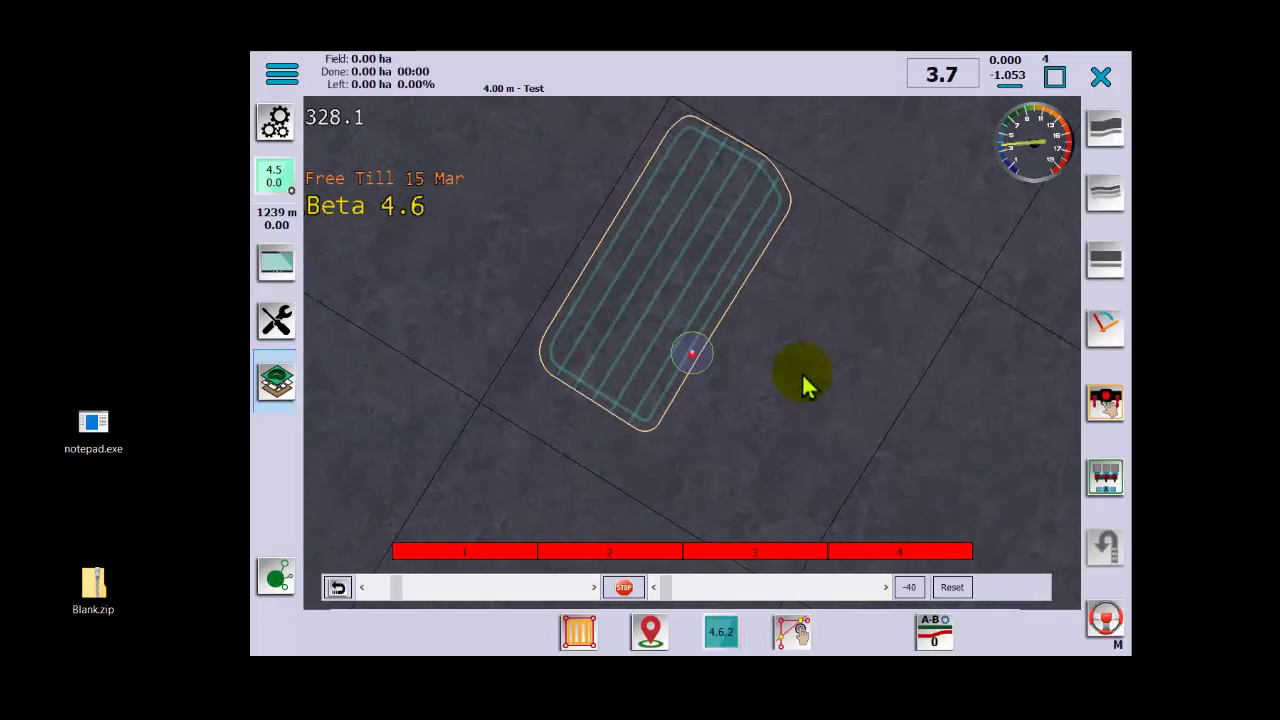
Cycle the tramline display modes until only the boundary tramline is shown.
{"action": "left_click", "coordinate": [576, 640]}
{"action": "left_click", "coordinate": [579, 637]}
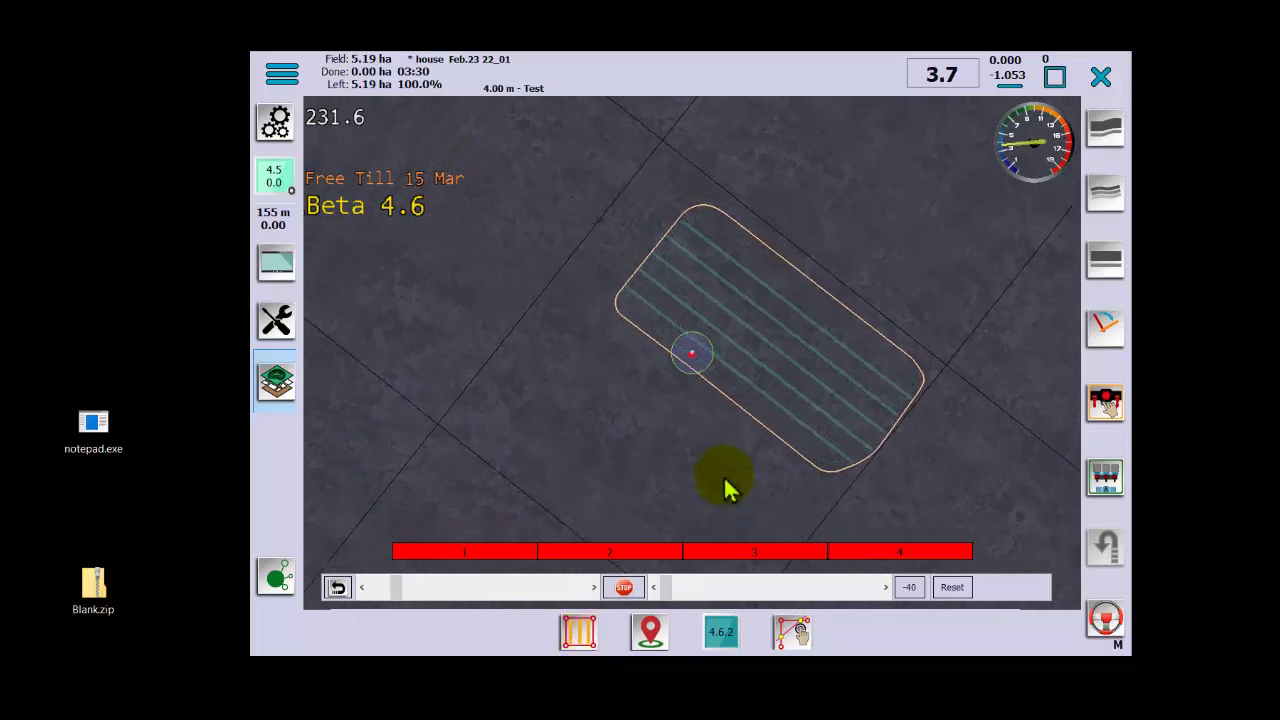
{"action": "left_click", "coordinate": [593, 626]}
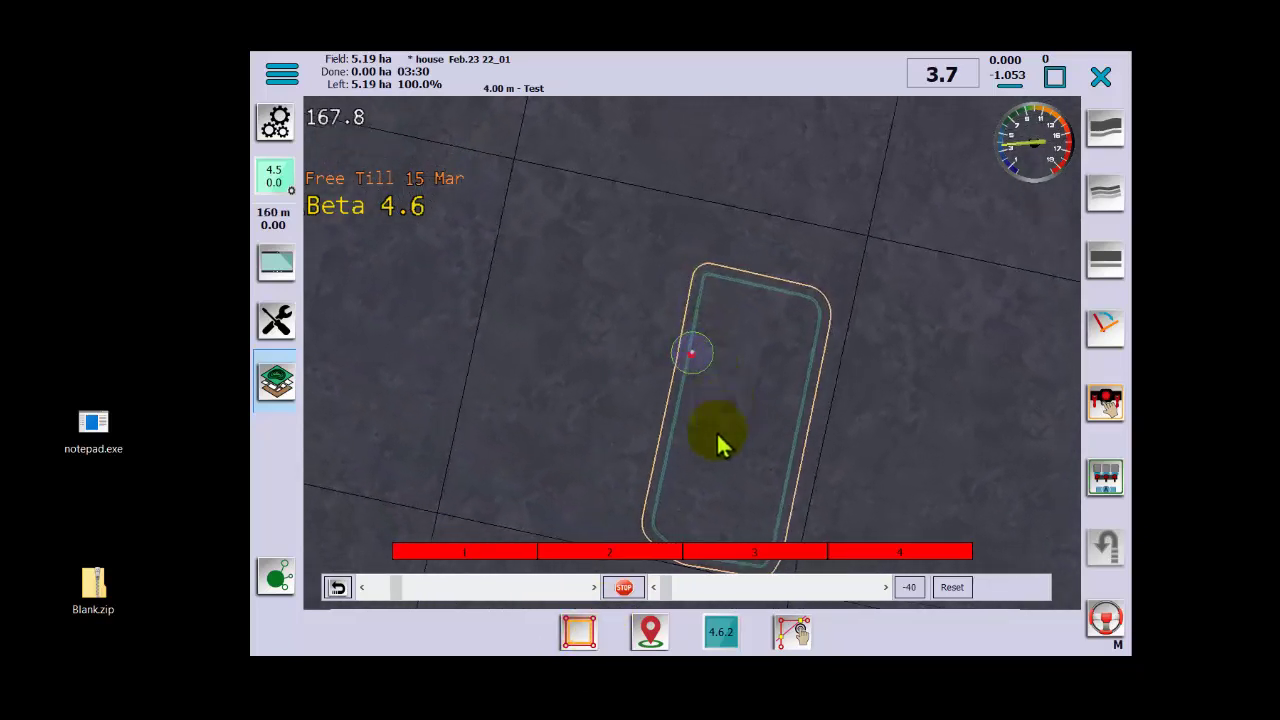
Straighten the simulator's steering, activate the Boundary Curve for guidance and engage autosteer.
{"action": "left_click", "coordinate": [618, 594]}
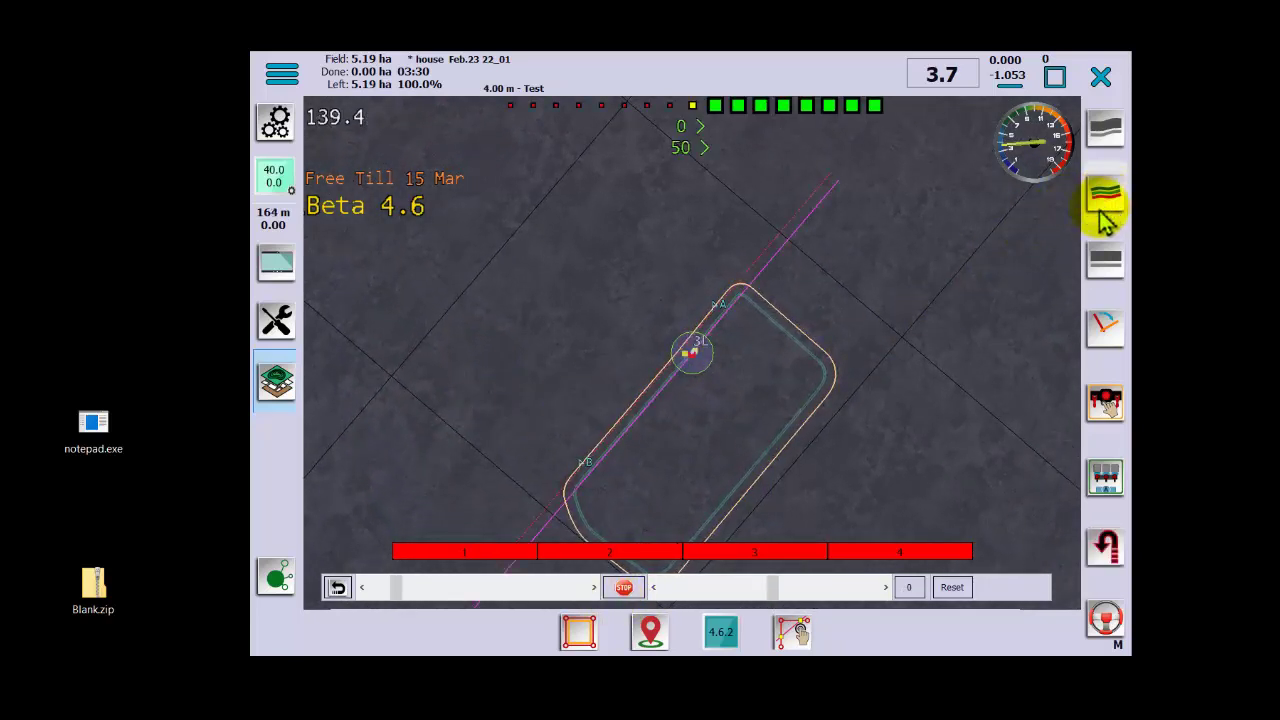
{"action": "left_click", "coordinate": [1100, 322]}
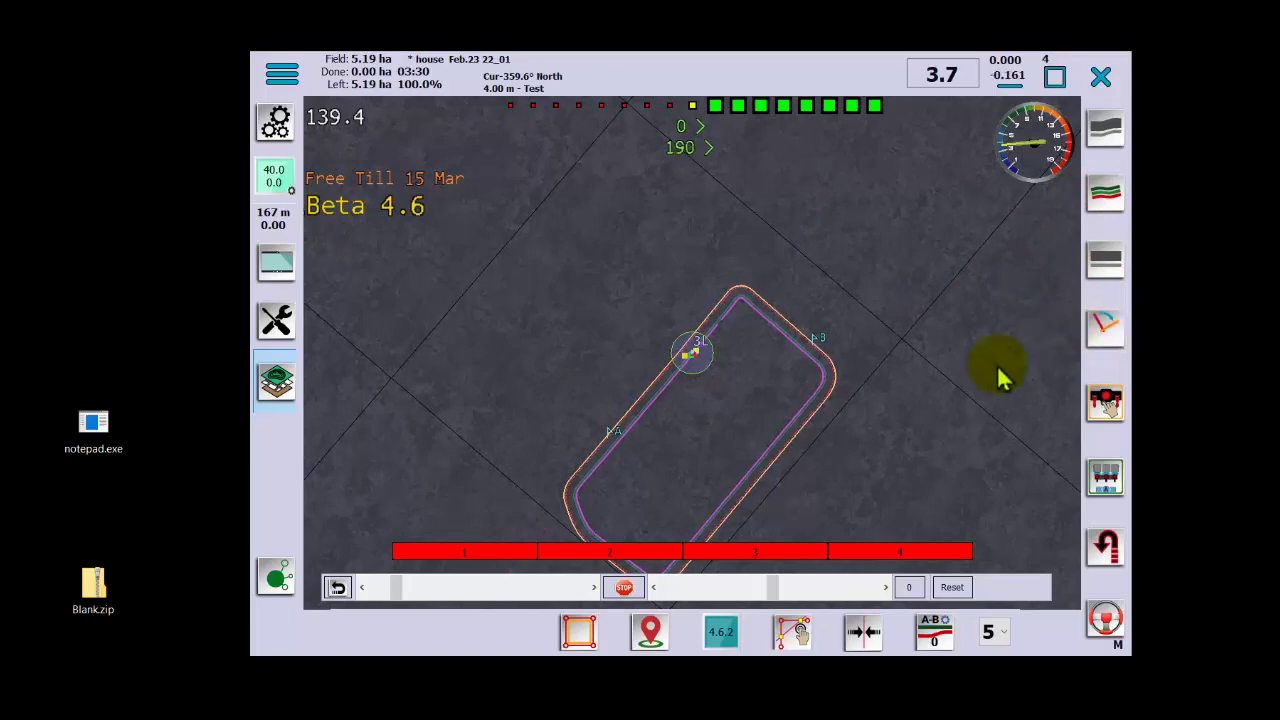
{"action": "scroll", "coordinate": [667, 419], "scroll_direction": "up", "scroll_amount": 15}
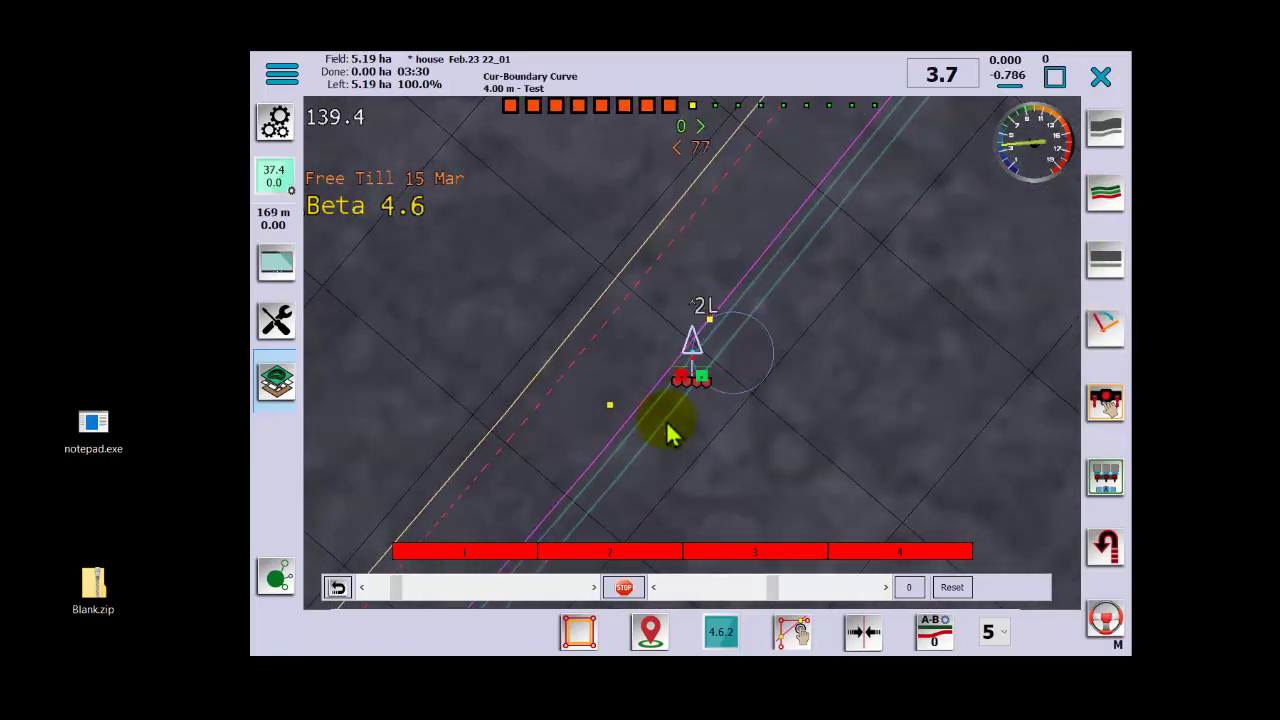
{"action": "left_click", "coordinate": [1103, 616]}
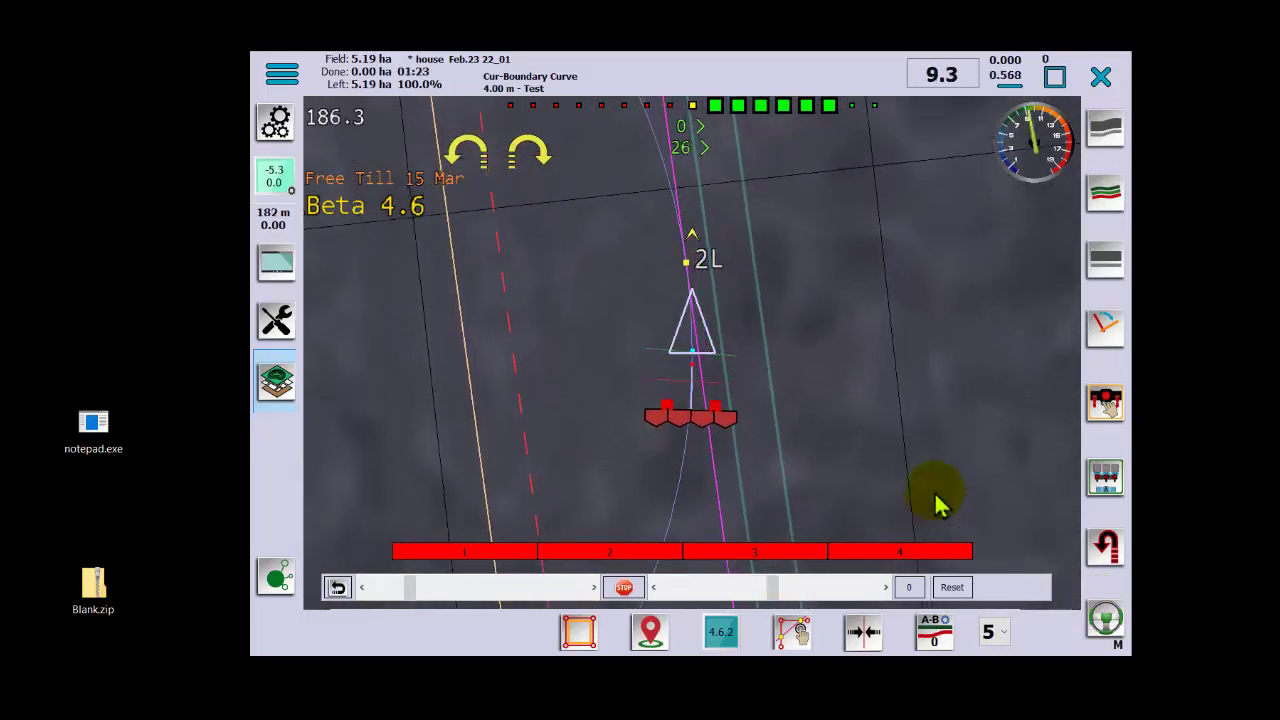
Examine how the tractor follows the boundary curve beside the tramline, checking the tram indicators on the straights and around the corner.
{"action": "scroll", "coordinate": [900, 457], "scroll_direction": "down", "scroll_amount": 3}
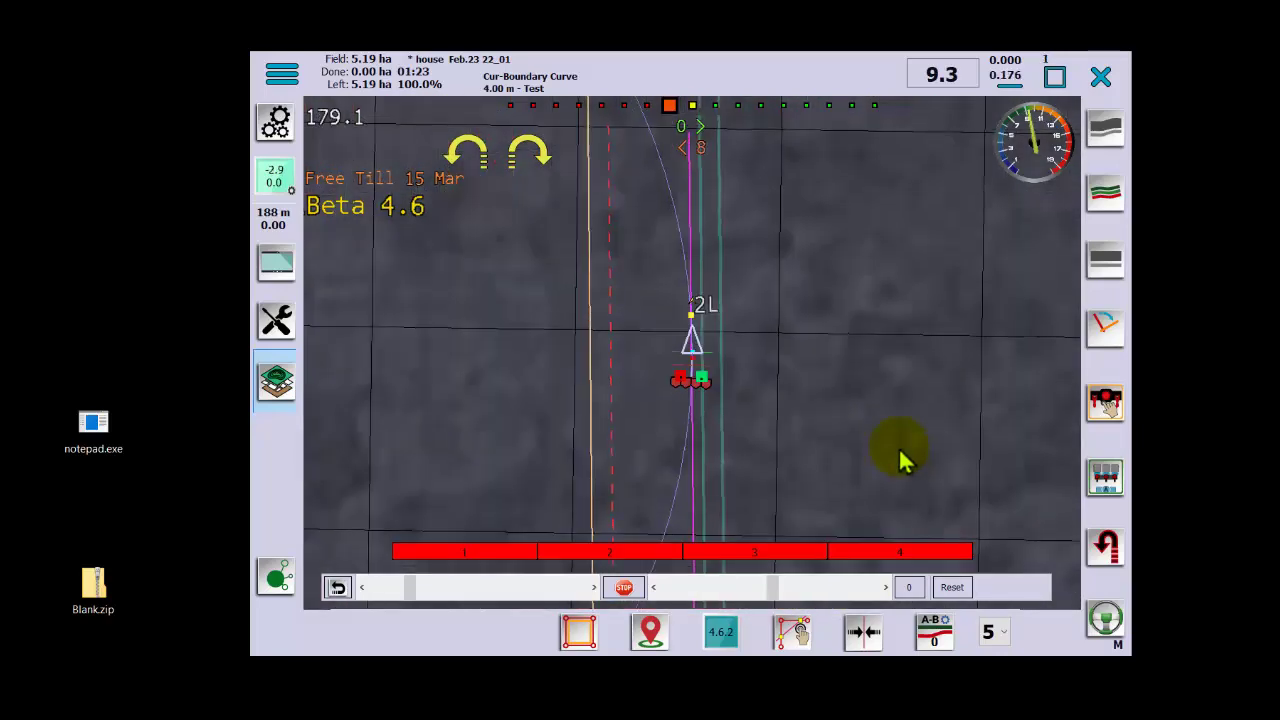
{"action": "scroll", "coordinate": [900, 457], "scroll_direction": "down", "scroll_amount": 2}
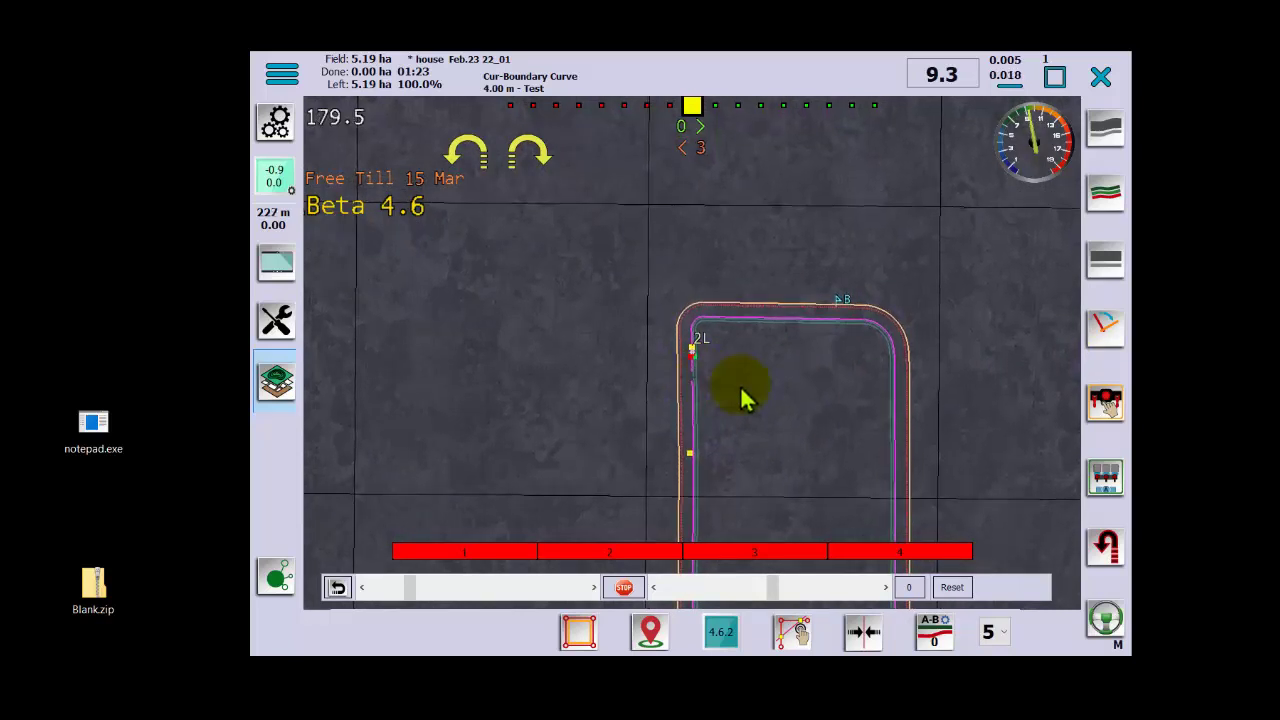
{"action": "scroll", "coordinate": [743, 400], "scroll_direction": "up", "scroll_amount": 2}
{"action": "scroll", "coordinate": [743, 400], "scroll_direction": "up", "scroll_amount": 1}
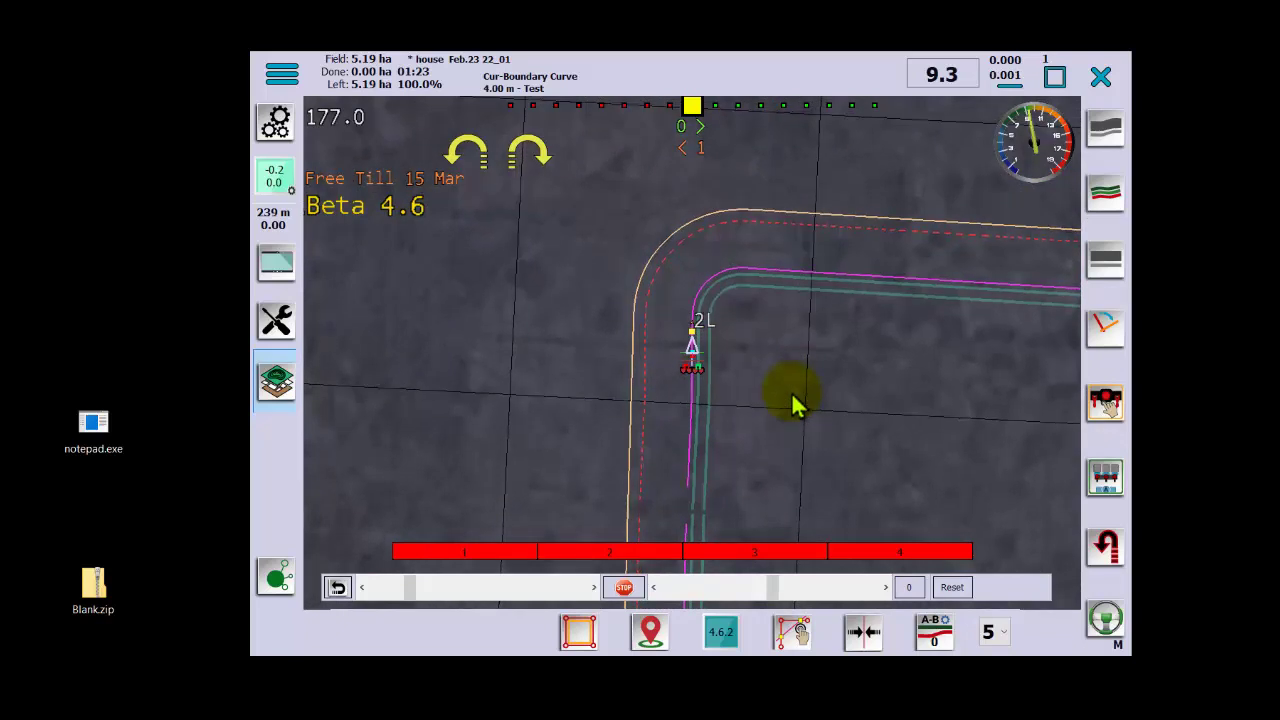
{"action": "scroll", "coordinate": [791, 405], "scroll_direction": "up", "scroll_amount": 2}
{"action": "scroll", "coordinate": [791, 405], "scroll_direction": "up", "scroll_amount": 1}
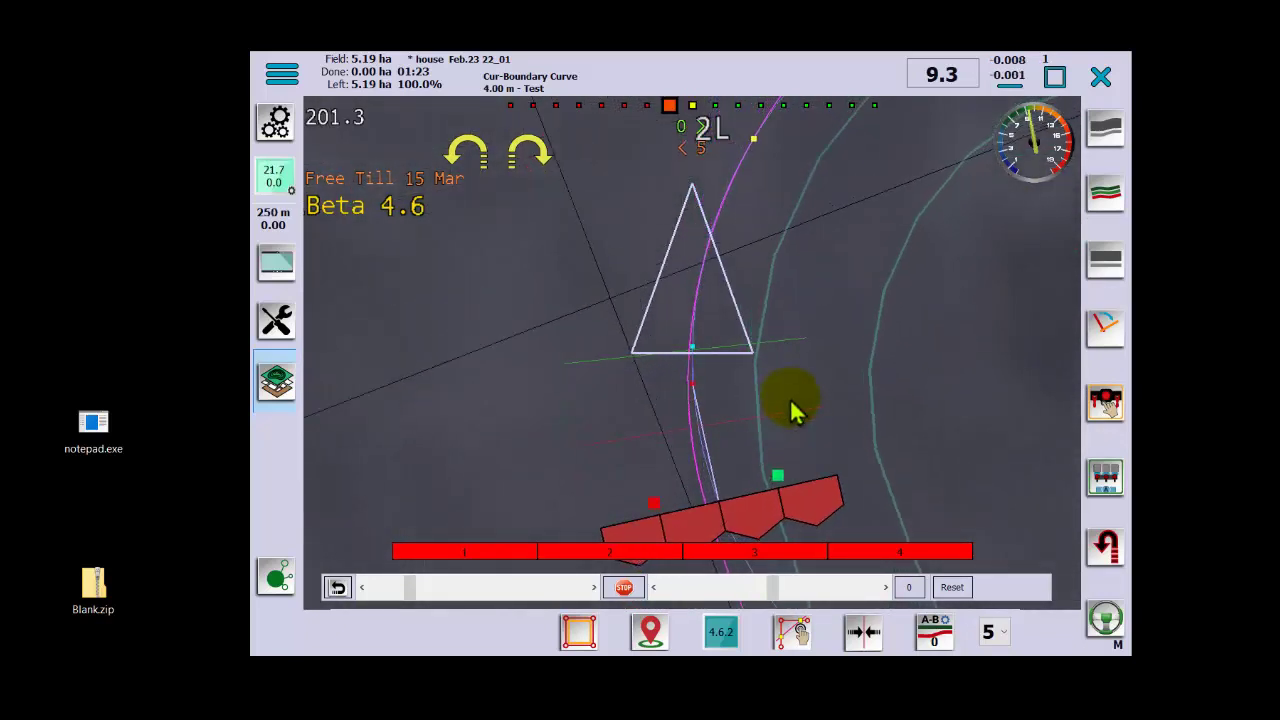
{"action": "scroll", "coordinate": [791, 405], "scroll_direction": "down", "scroll_amount": 3}
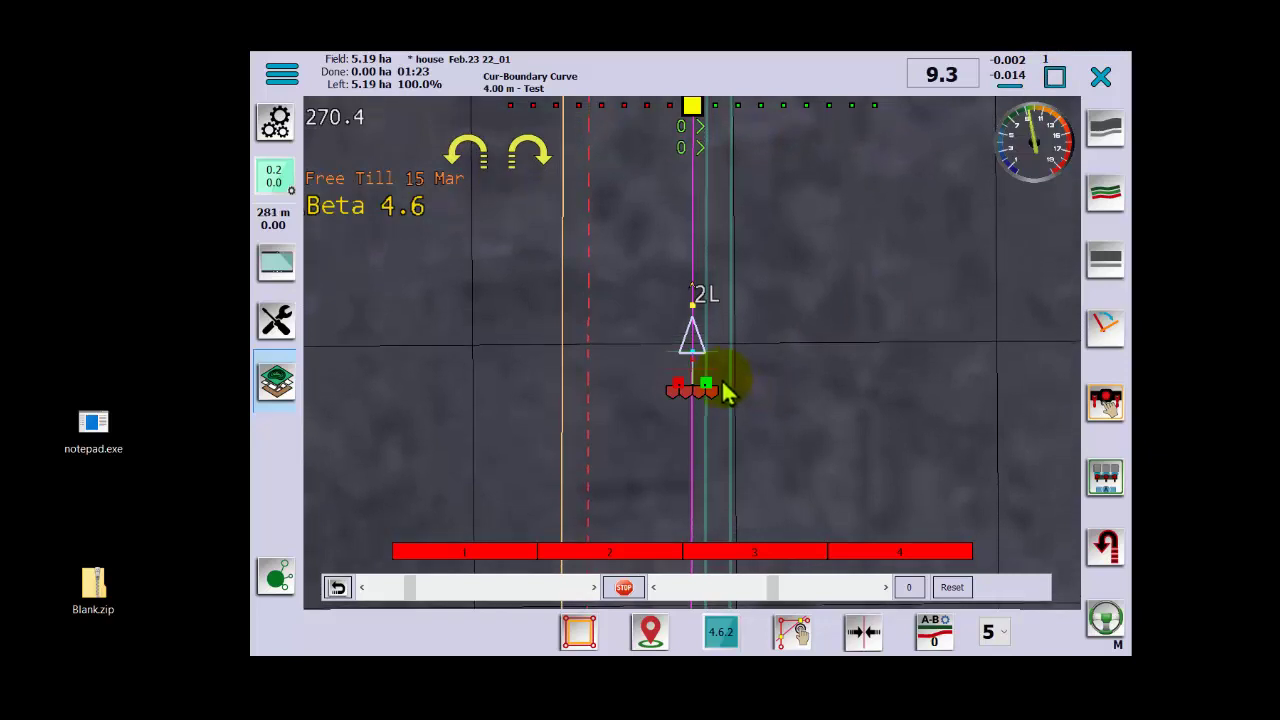
{"action": "scroll", "coordinate": [850, 372], "scroll_direction": "down", "scroll_amount": 10}
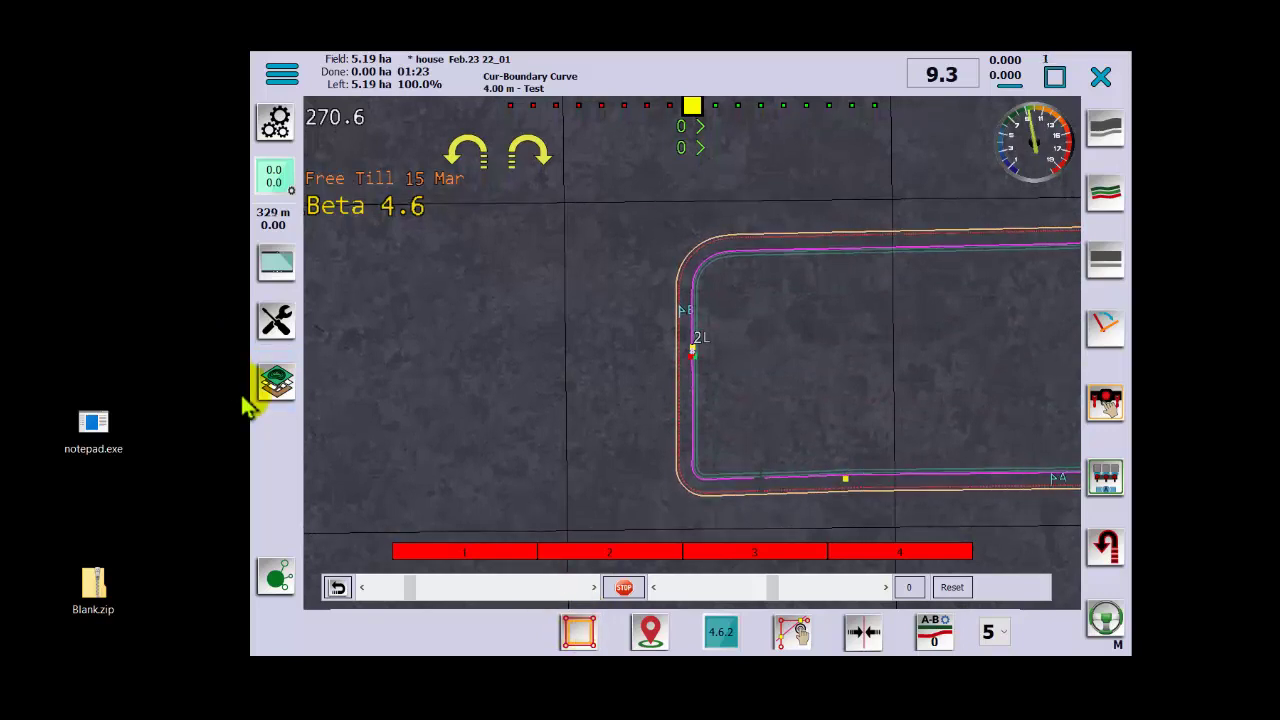
Reopen the field's tramlines tool and turn the tramlines off.
{"action": "left_click", "coordinate": [272, 390]}
{"action": "left_click", "coordinate": [340, 587]}
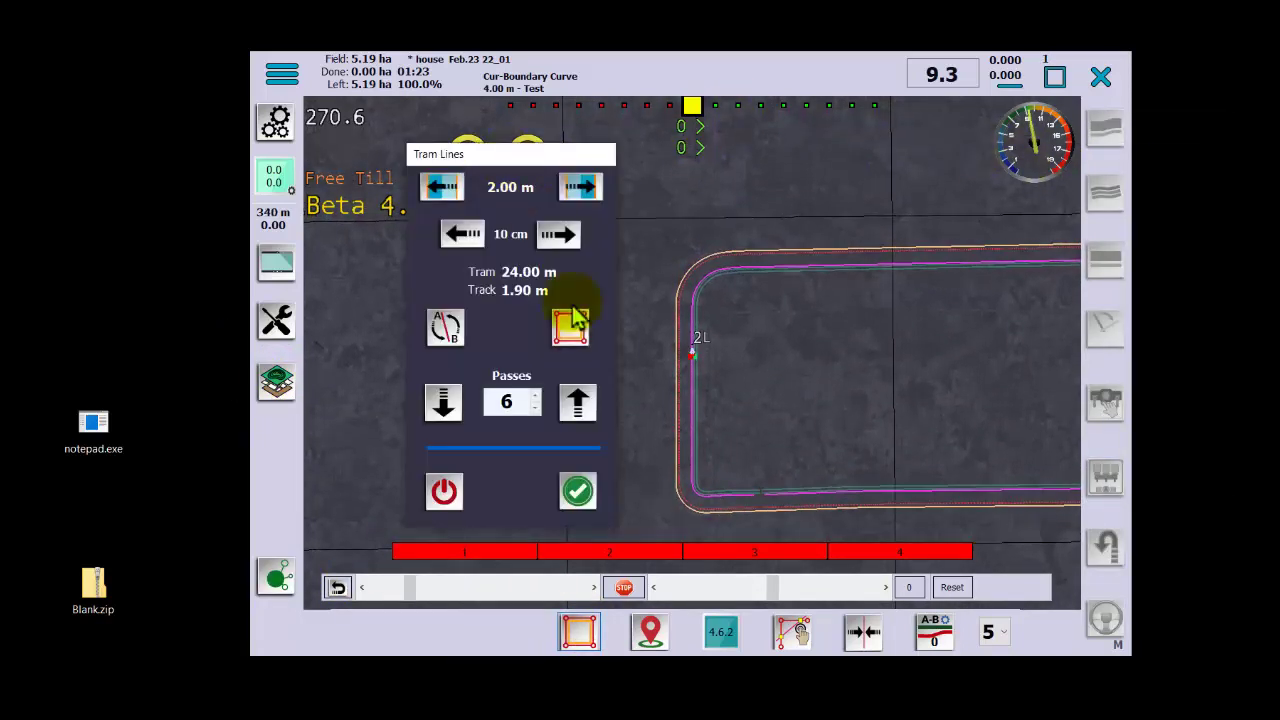
{"action": "left_click", "coordinate": [438, 503]}
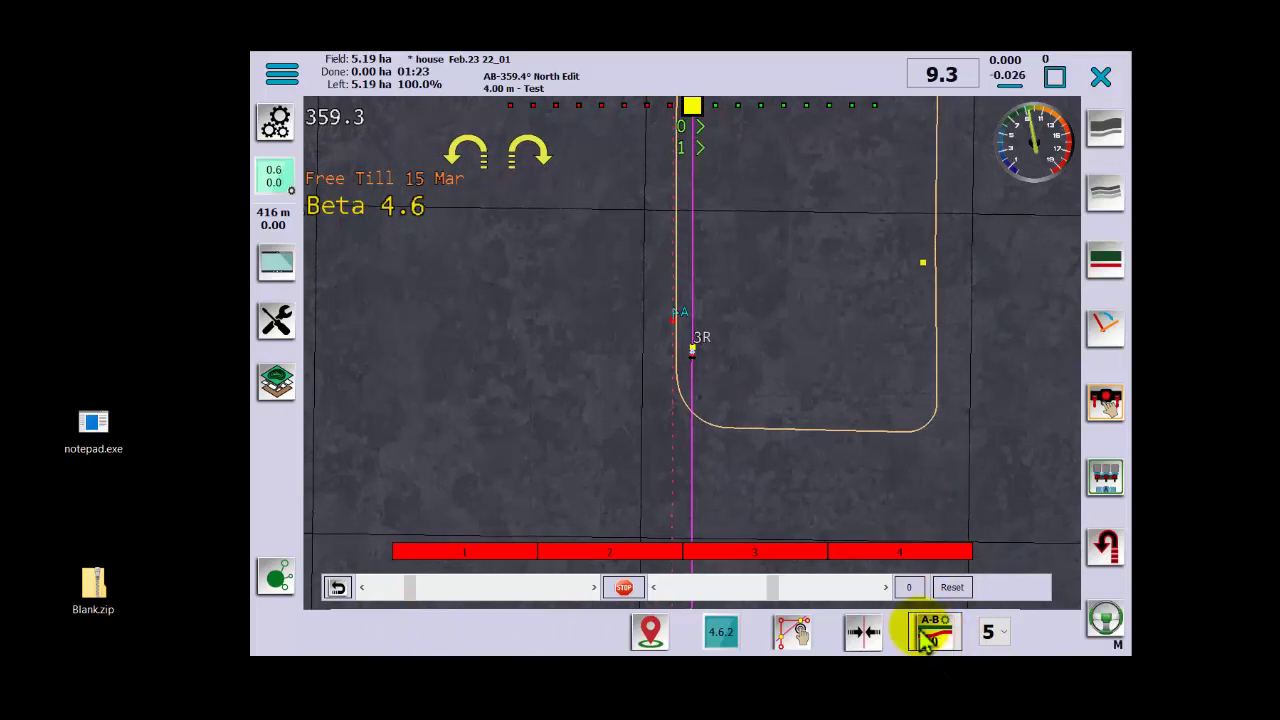
Move the AB line editor aside and try shifting the AB line by 2.00 m one way and back.
{"action": "left_click_drag", "start_coordinate": [672, 145], "coordinate": [432, 201]}
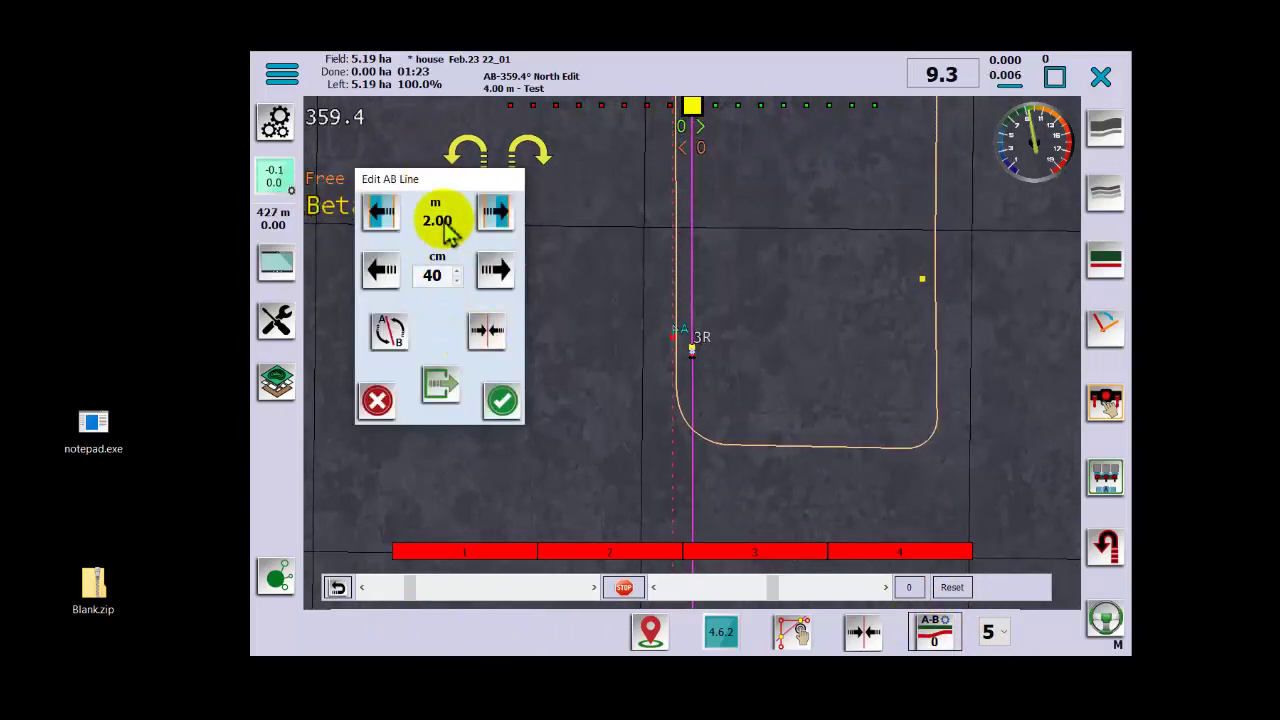
{"action": "left_click", "coordinate": [740, 349]}
{"action": "scroll", "coordinate": [740, 352], "scroll_direction": "down", "scroll_amount": 5}
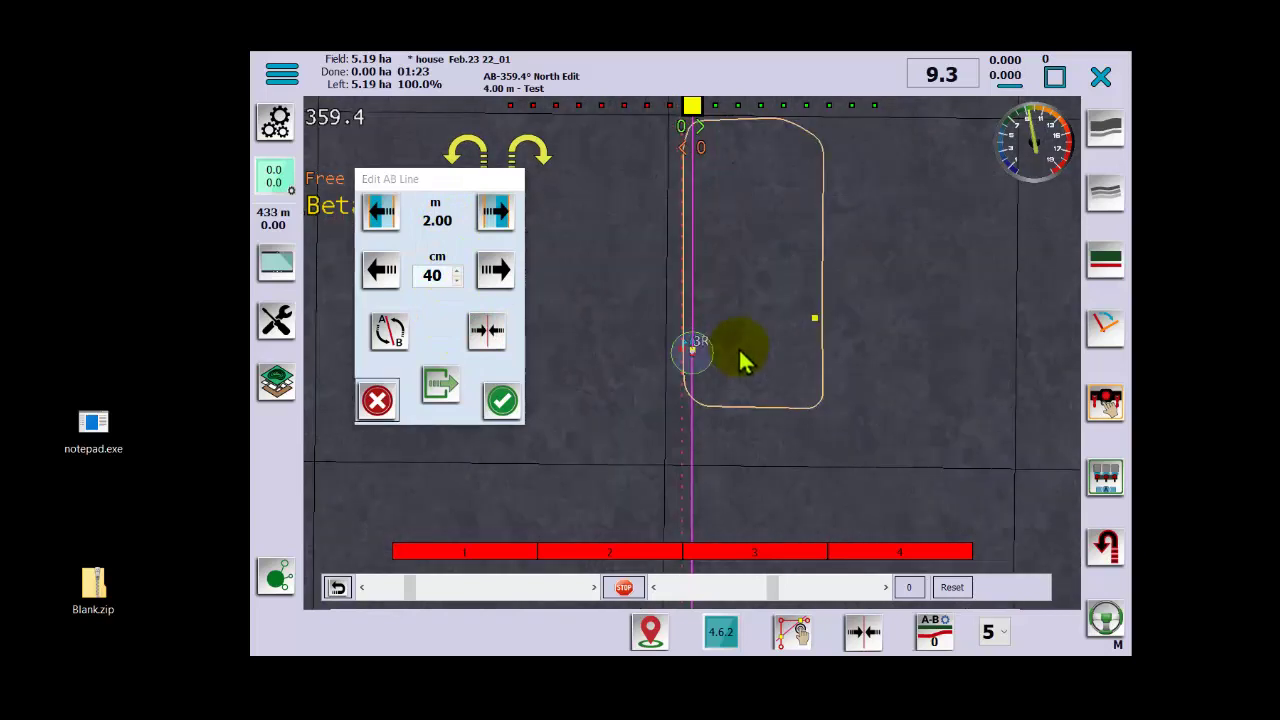
{"action": "scroll", "coordinate": [740, 357], "scroll_direction": "up", "scroll_amount": 20}
{"action": "scroll", "coordinate": [745, 370], "scroll_direction": "down", "scroll_amount": 2}
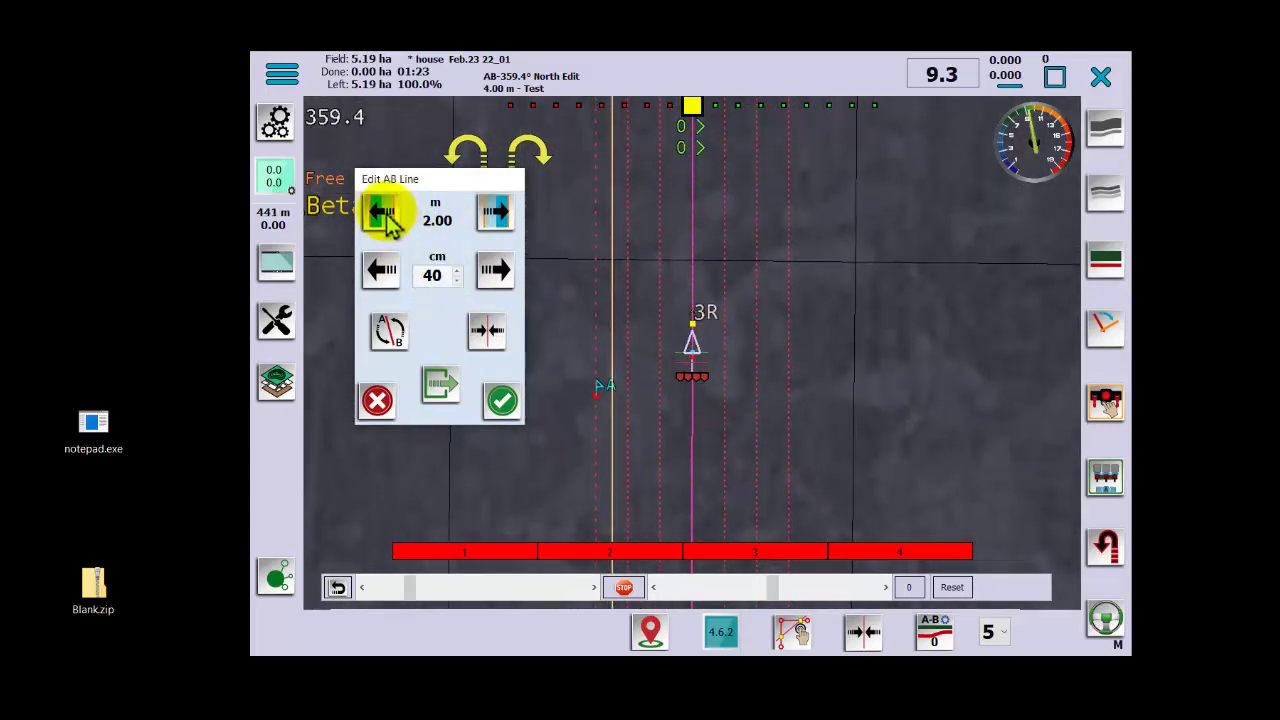
{"action": "left_click", "coordinate": [488, 216]}
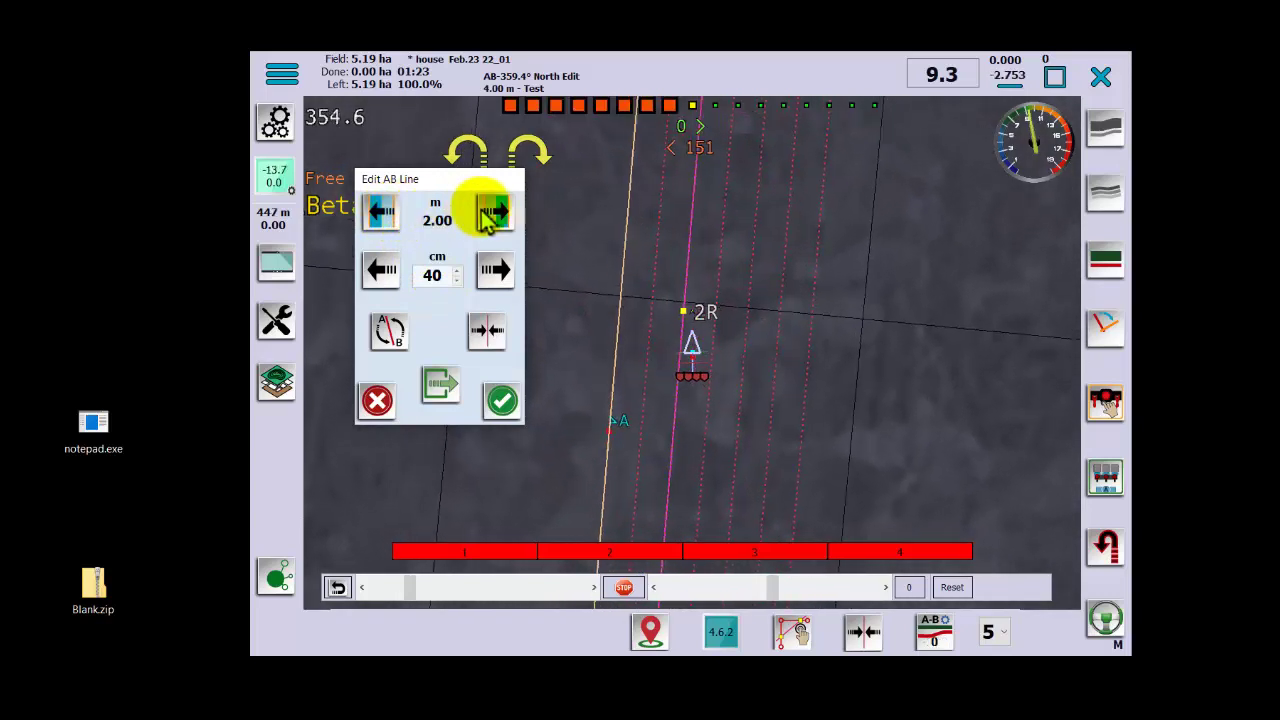
Try nudging the AB line to both sides in 40 cm increments.
{"action": "left_click", "coordinate": [388, 281]}
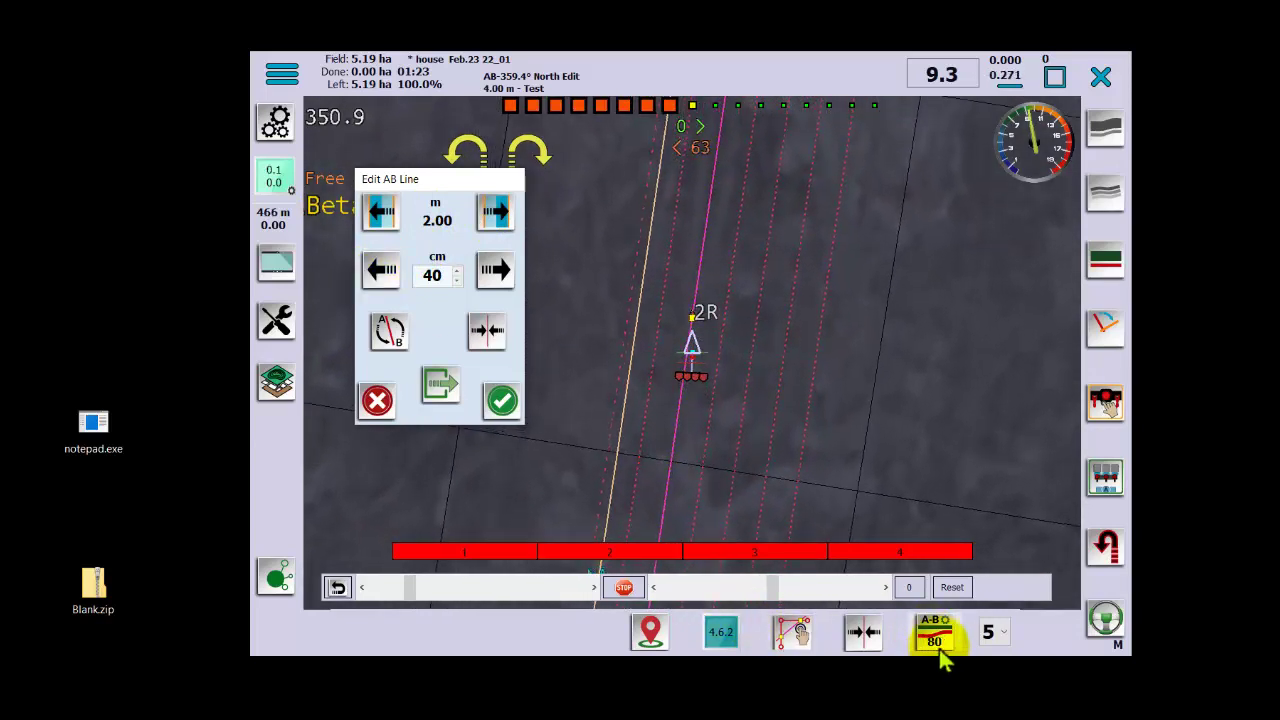
{"action": "left_click", "coordinate": [380, 276]}
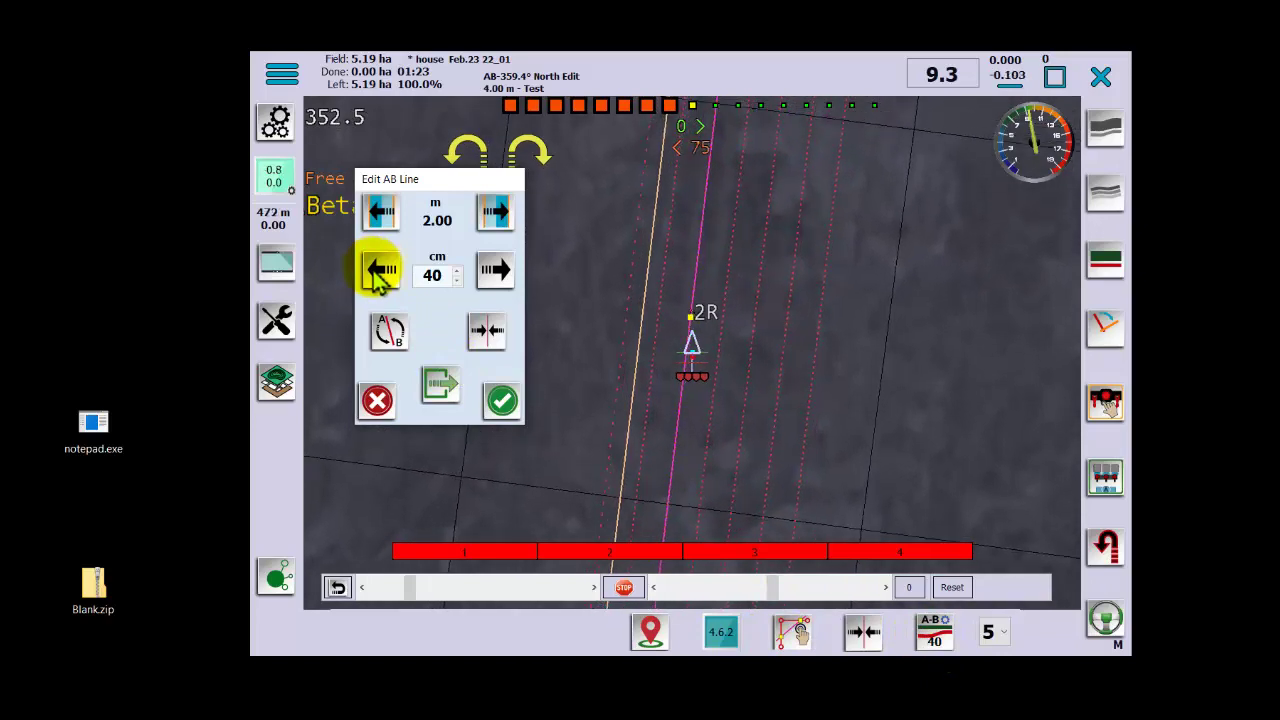
{"action": "left_click", "coordinate": [494, 274]}
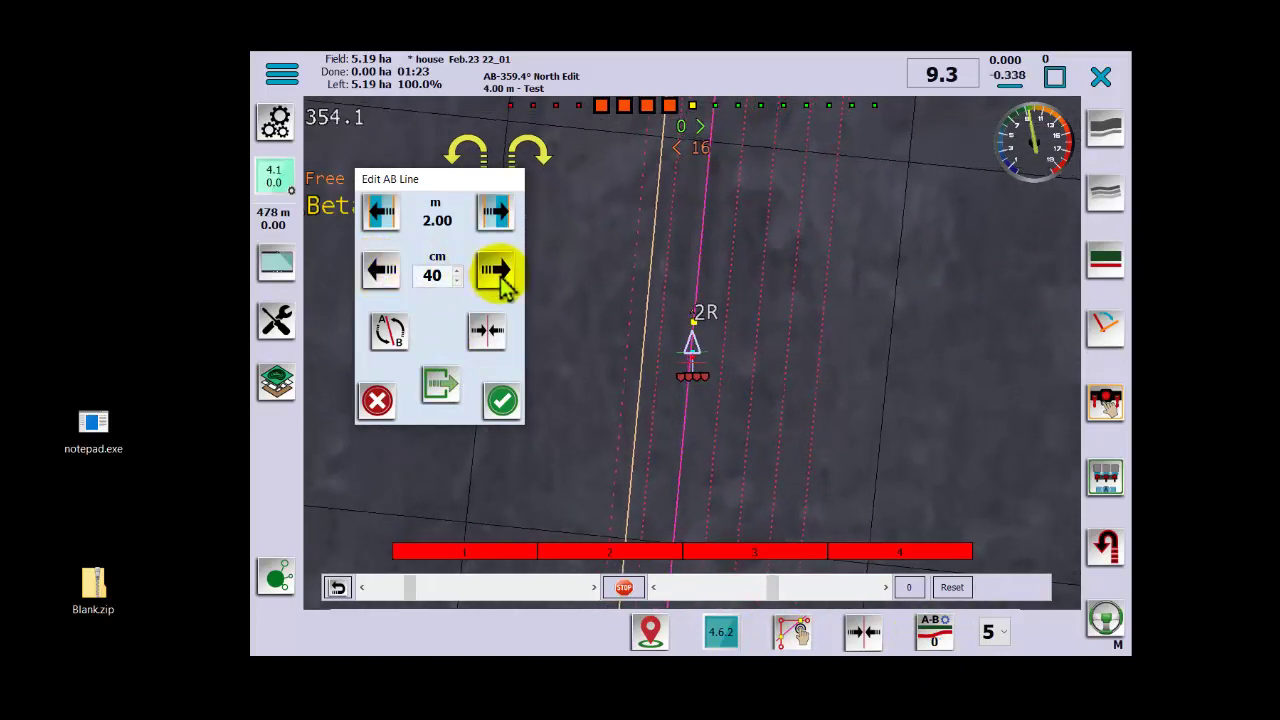
Try snapping the AB line to the tractor and swapping its A and B direction, and cancel the edits.
{"action": "left_click", "coordinate": [488, 340]}
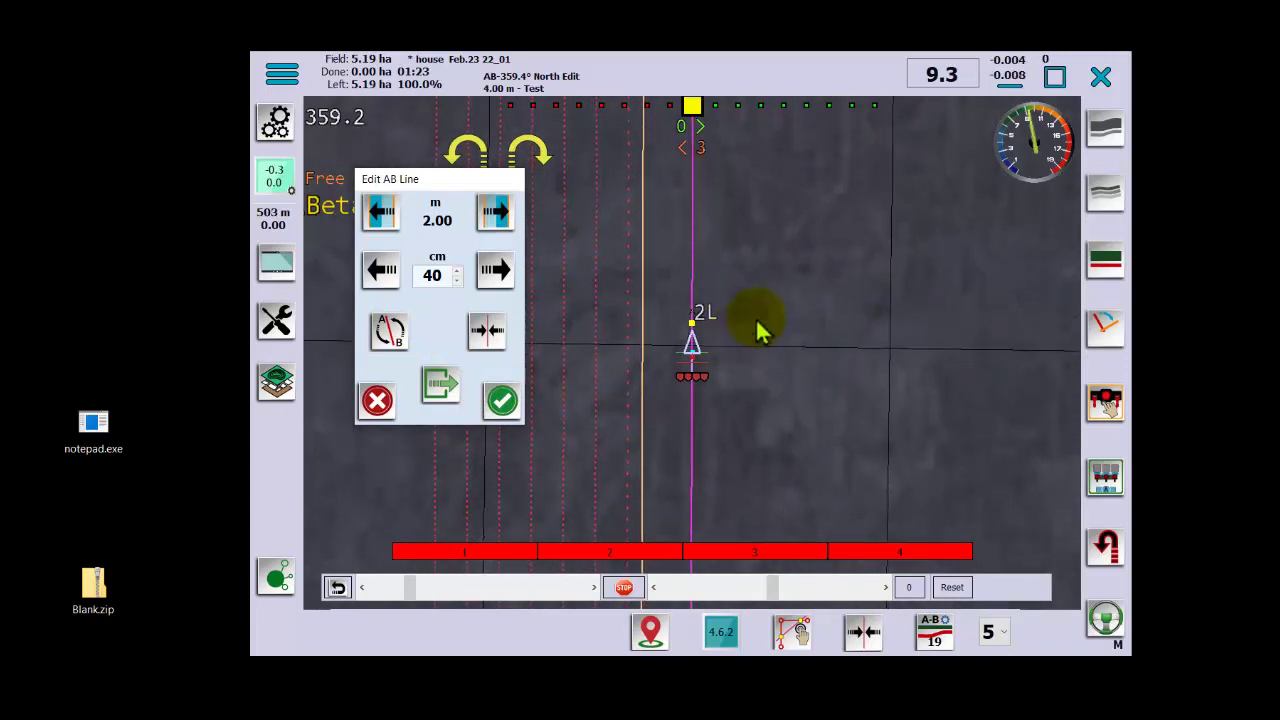
{"action": "left_click", "coordinate": [387, 338]}
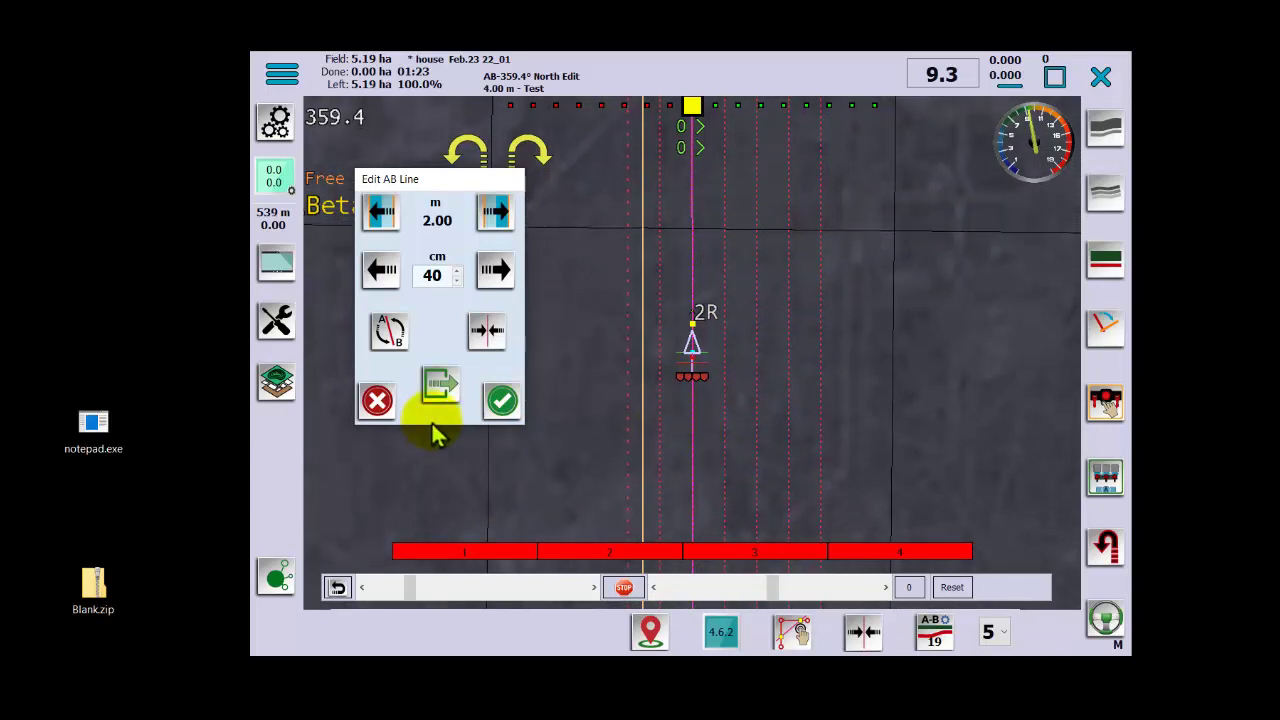
{"action": "left_click", "coordinate": [377, 401]}
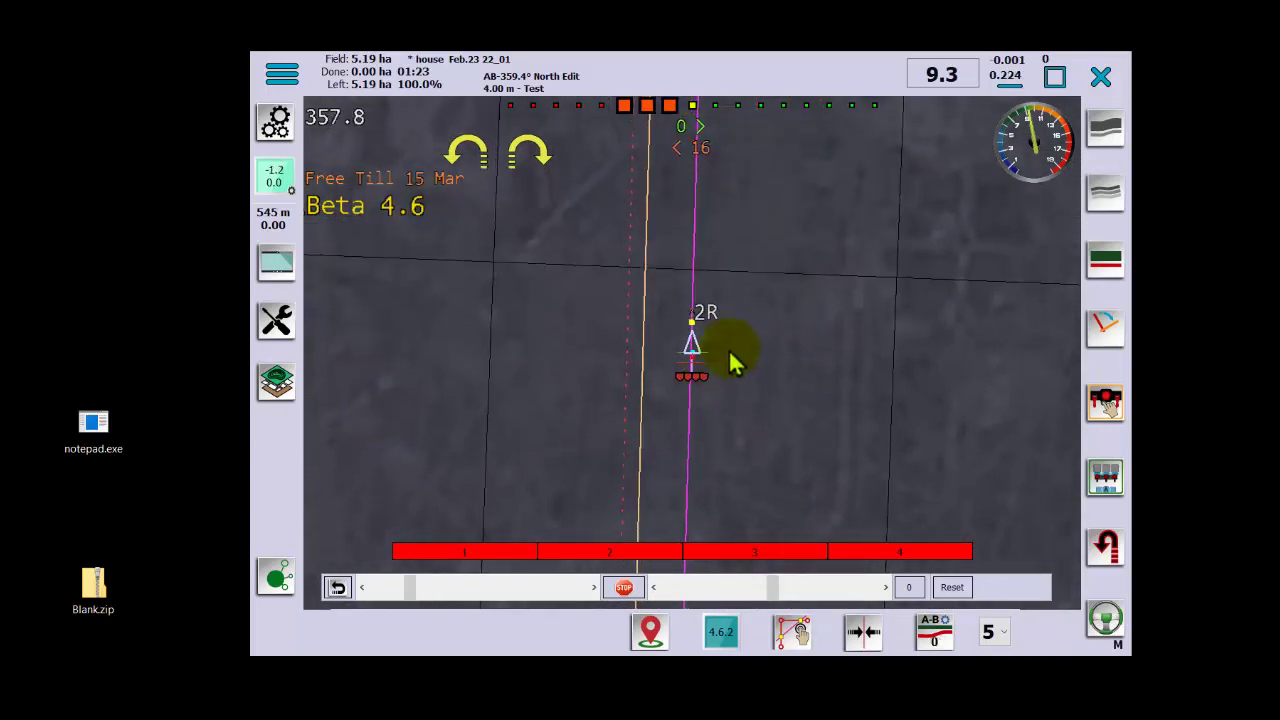
Reopen the AB line editor, try moving the line sideways by 2.00 m, and exit without saving.
{"action": "left_click", "coordinate": [937, 634]}
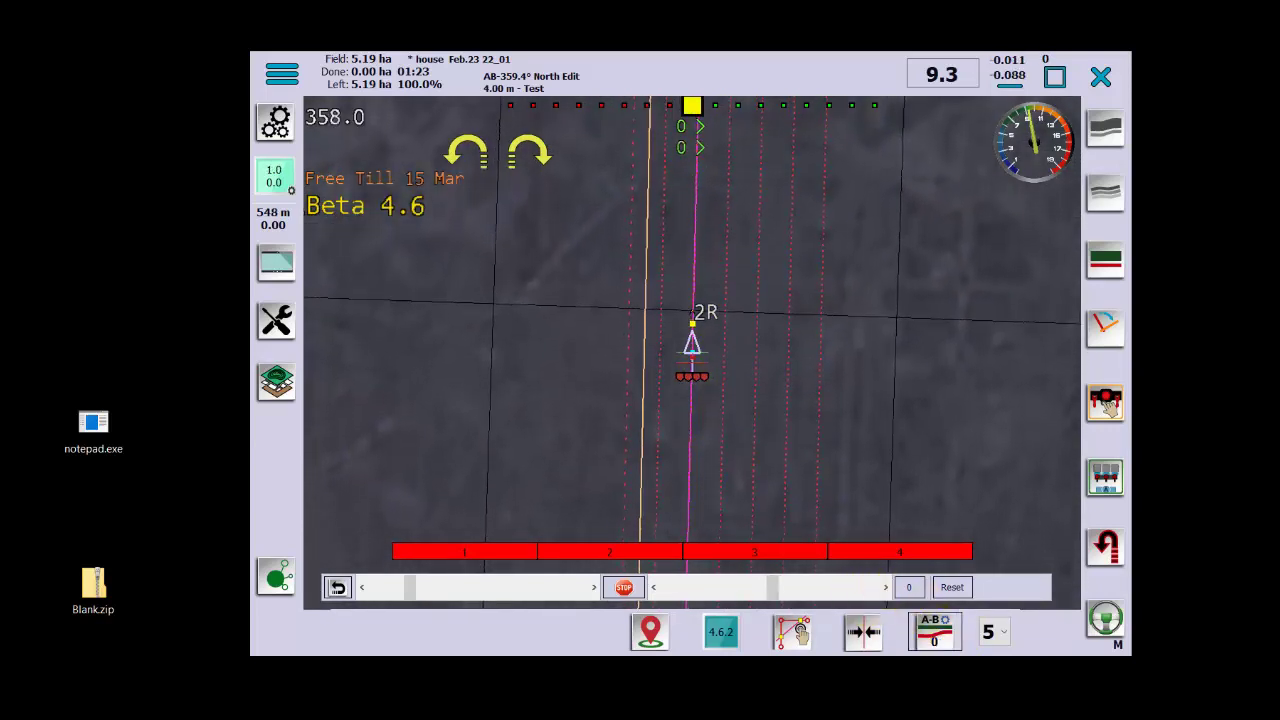
{"action": "left_click_drag", "start_coordinate": [434, 235], "coordinate": [514, 235]}
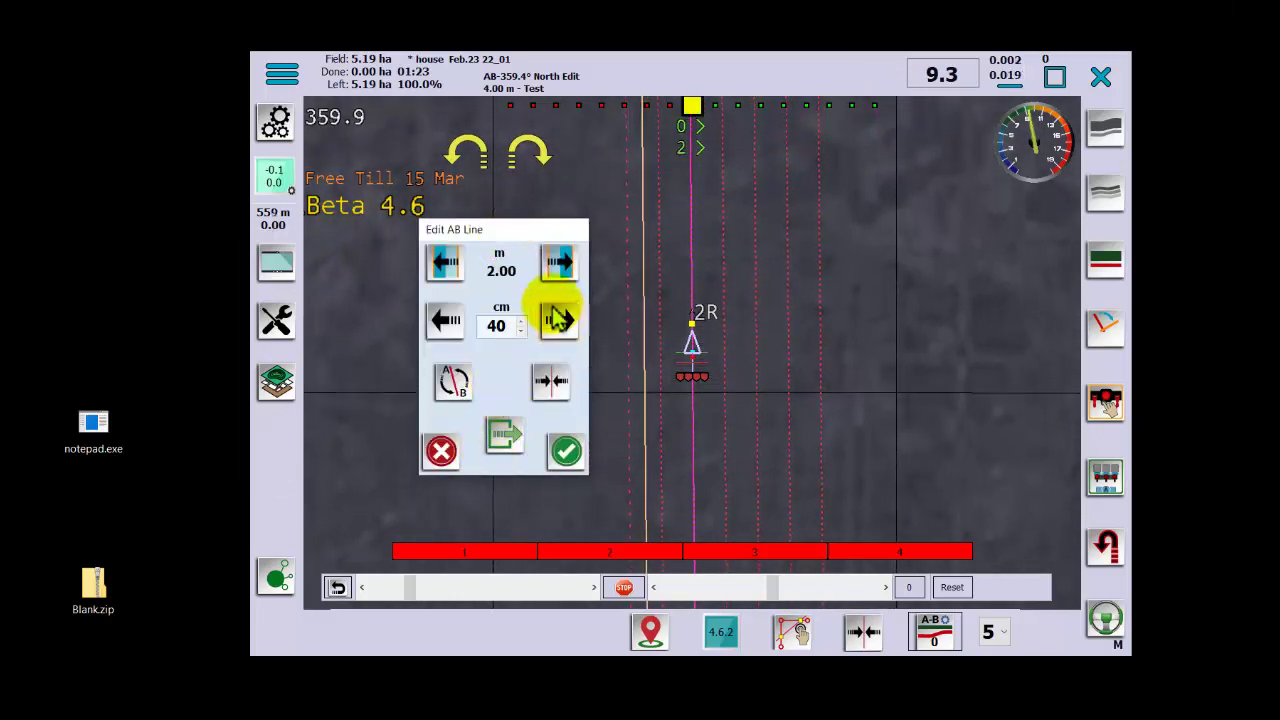
{"action": "left_click", "coordinate": [551, 384]}
{"action": "left_click", "coordinate": [500, 440]}
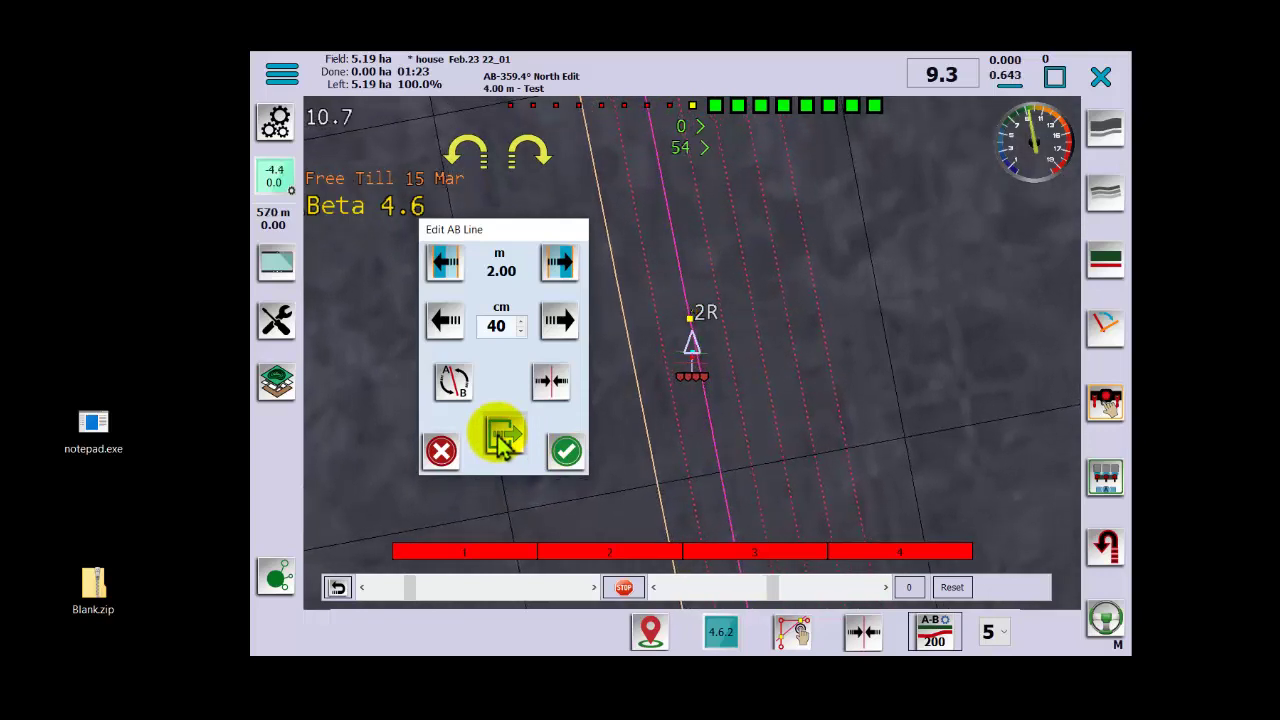
{"action": "left_click", "coordinate": [503, 444]}
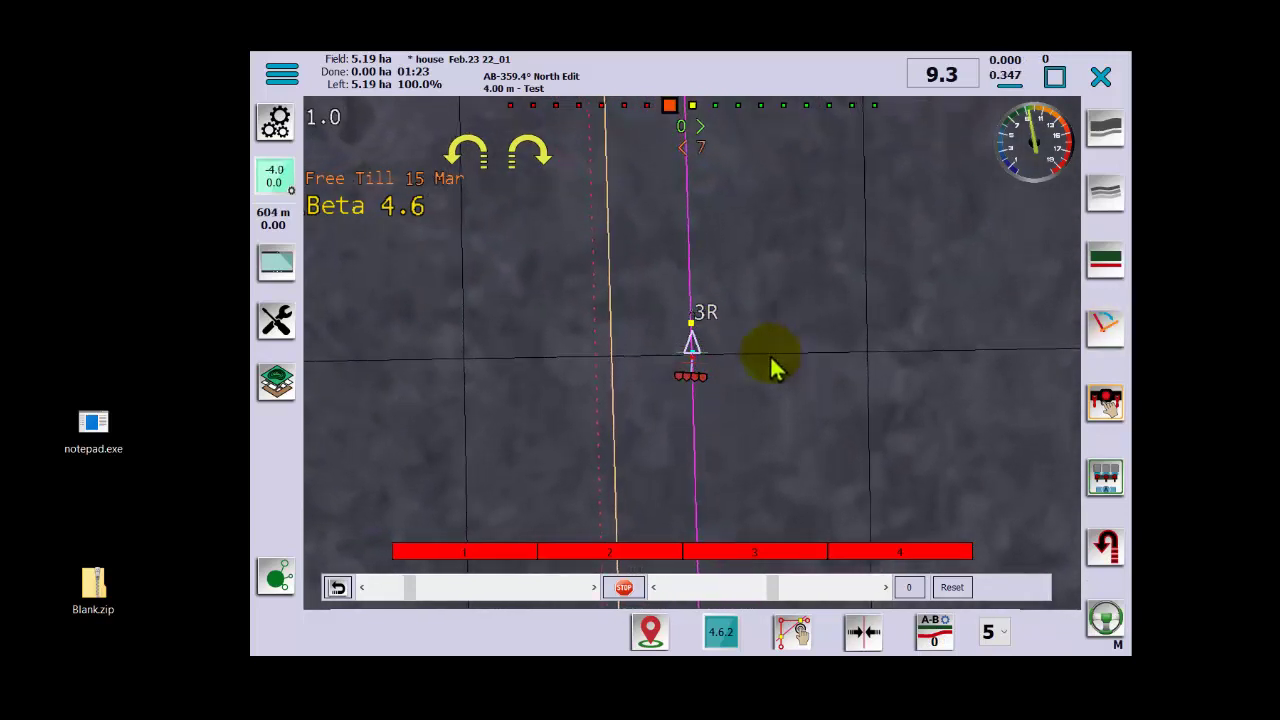
Reopen the AB line editor and save the AB line at its current position.
{"action": "left_click", "coordinate": [935, 634]}
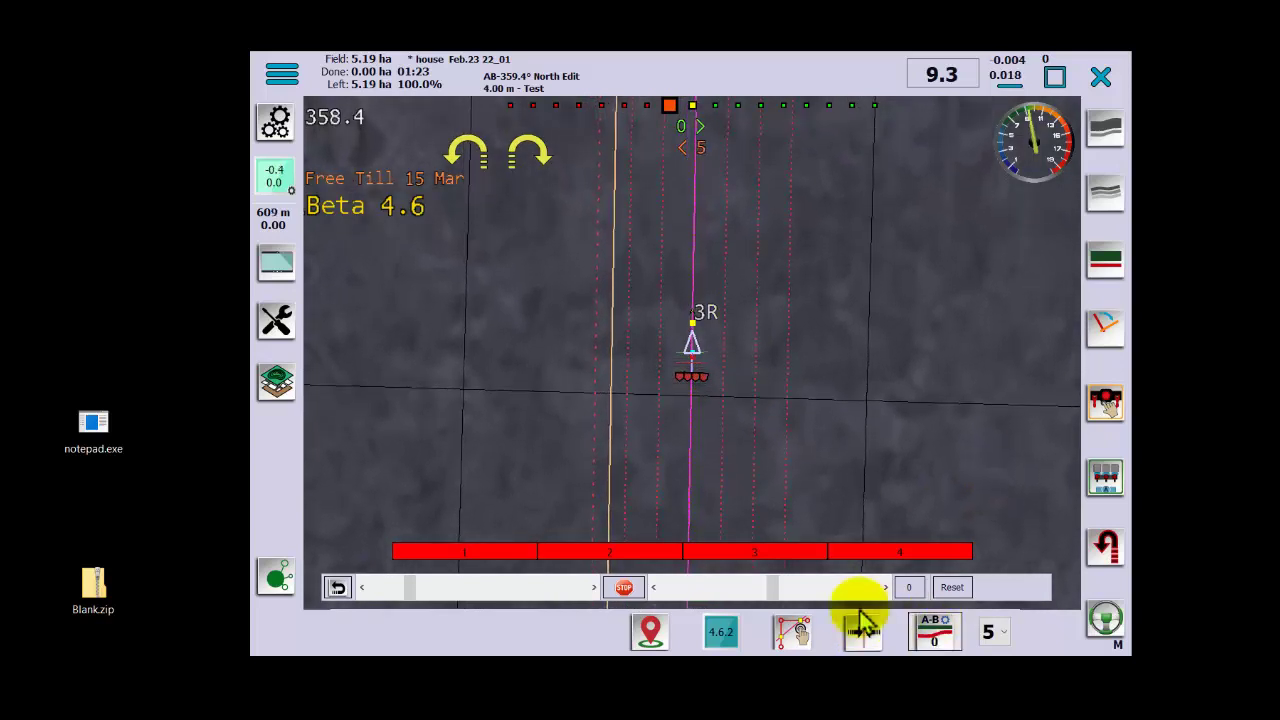
{"action": "left_click", "coordinate": [860, 622]}
{"action": "left_click_drag", "start_coordinate": [1174, 68], "coordinate": [512, 211]}
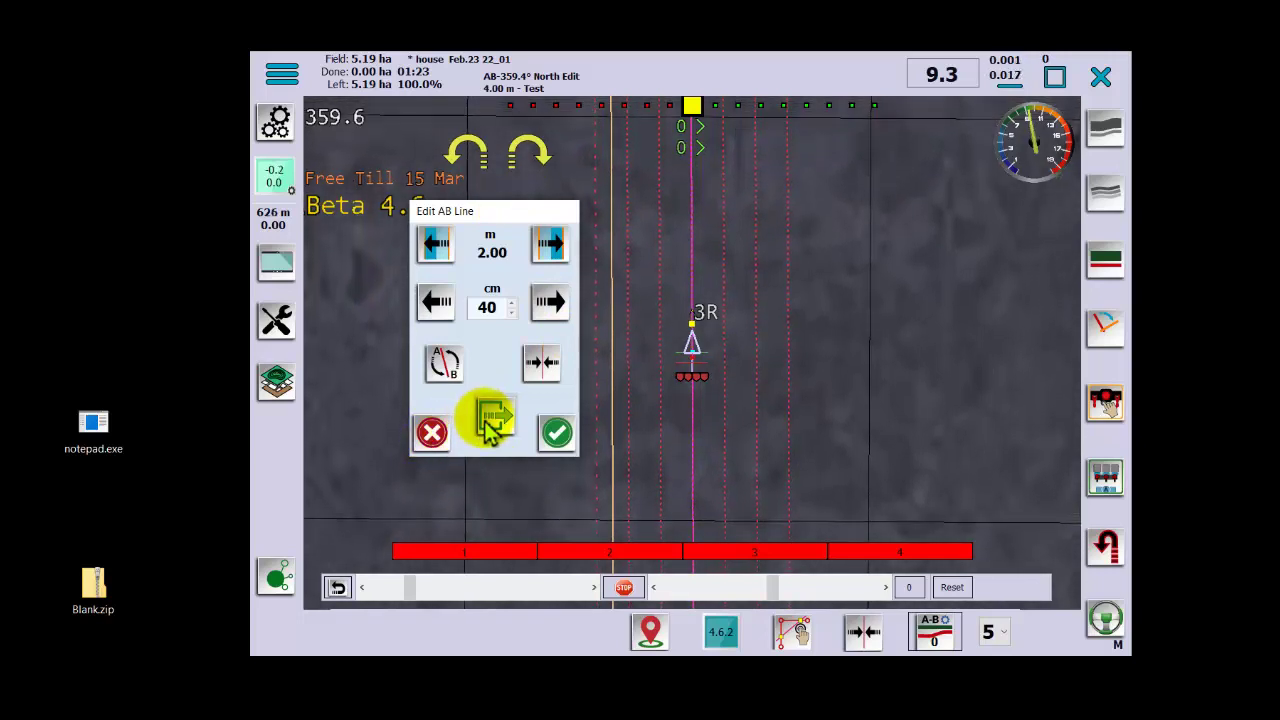
{"action": "left_click", "coordinate": [560, 444]}
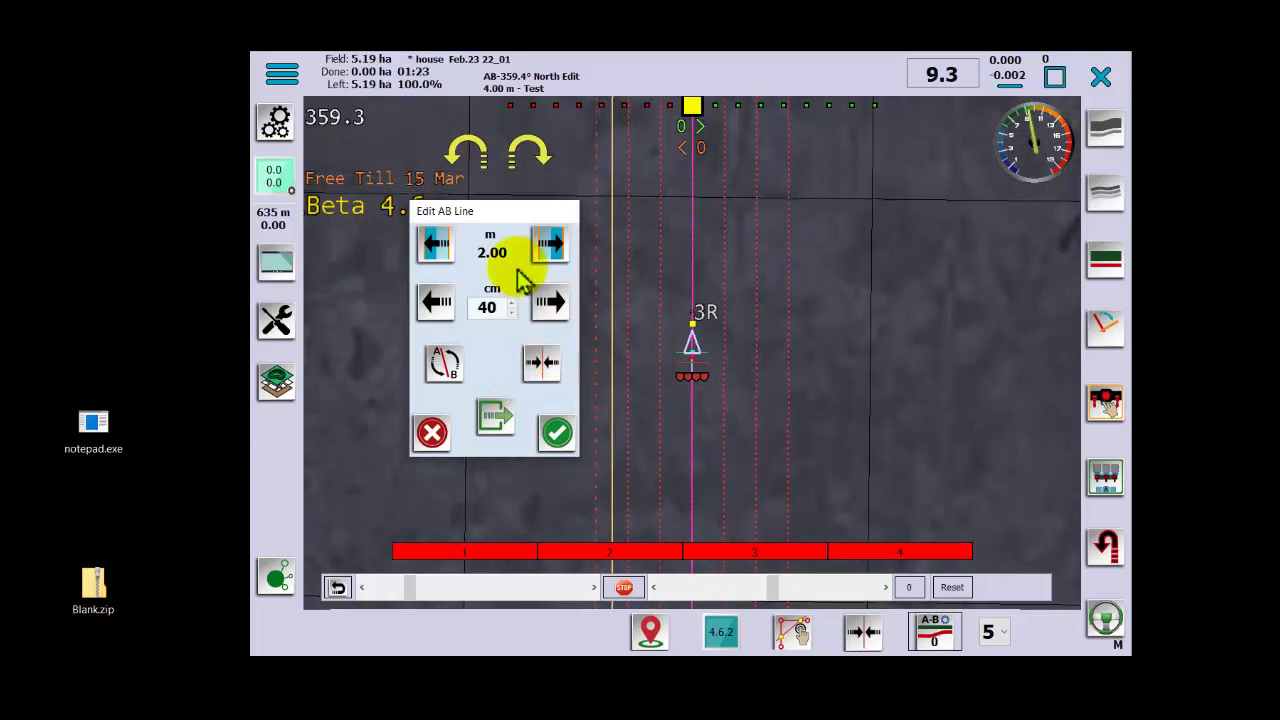
{"action": "left_click", "coordinate": [558, 437]}
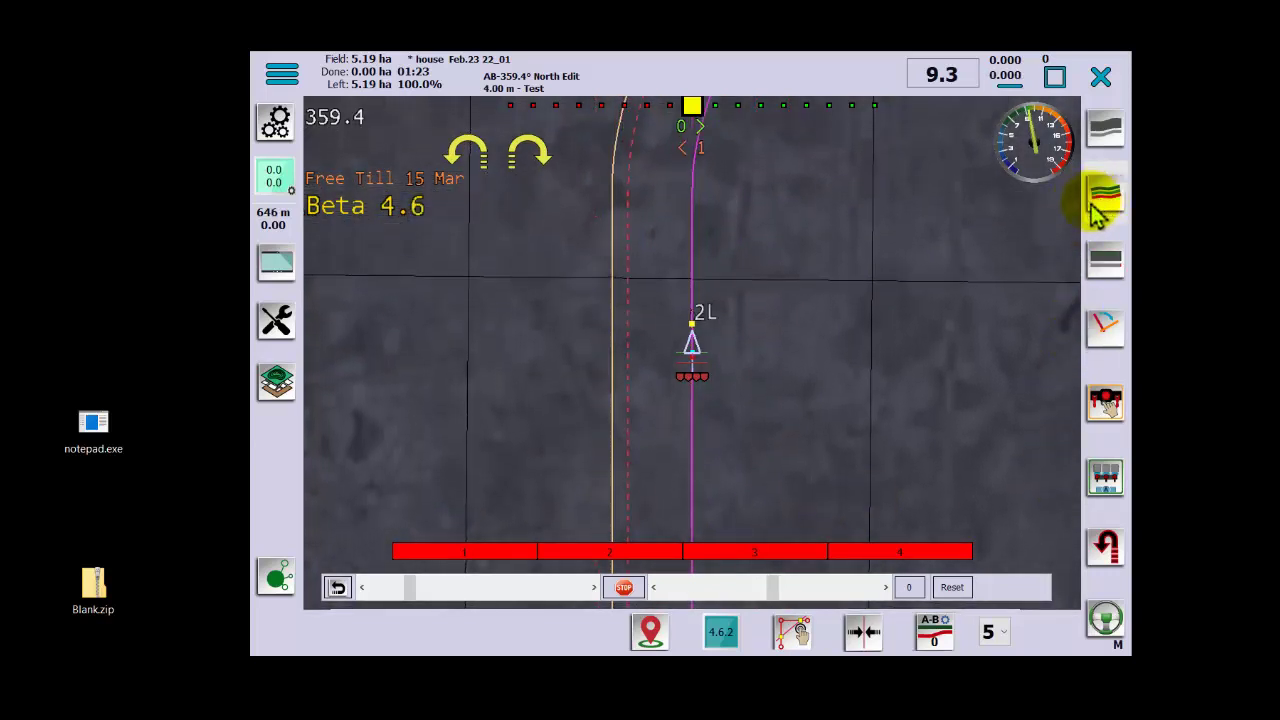
Activate the Boundary Curve and try shifting it by 2.00 one way and back in the curve editor.
{"action": "left_click", "coordinate": [1100, 205]}
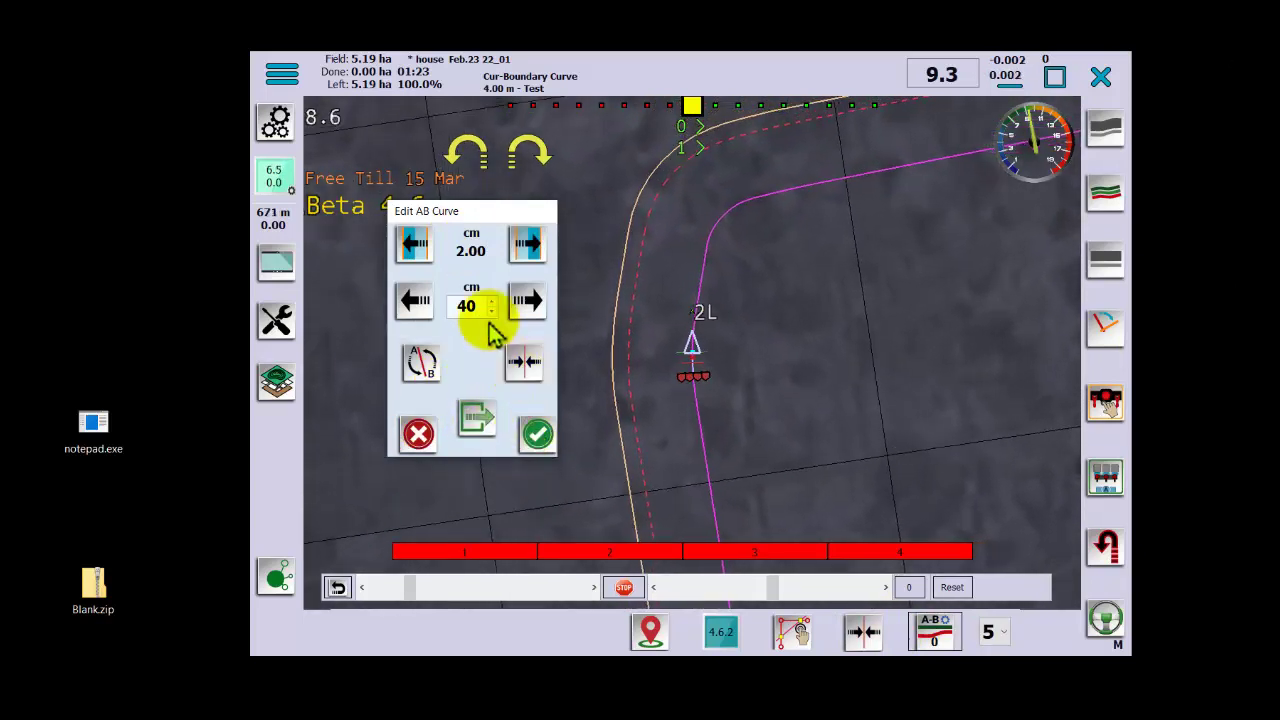
{"action": "left_click", "coordinate": [414, 245]}
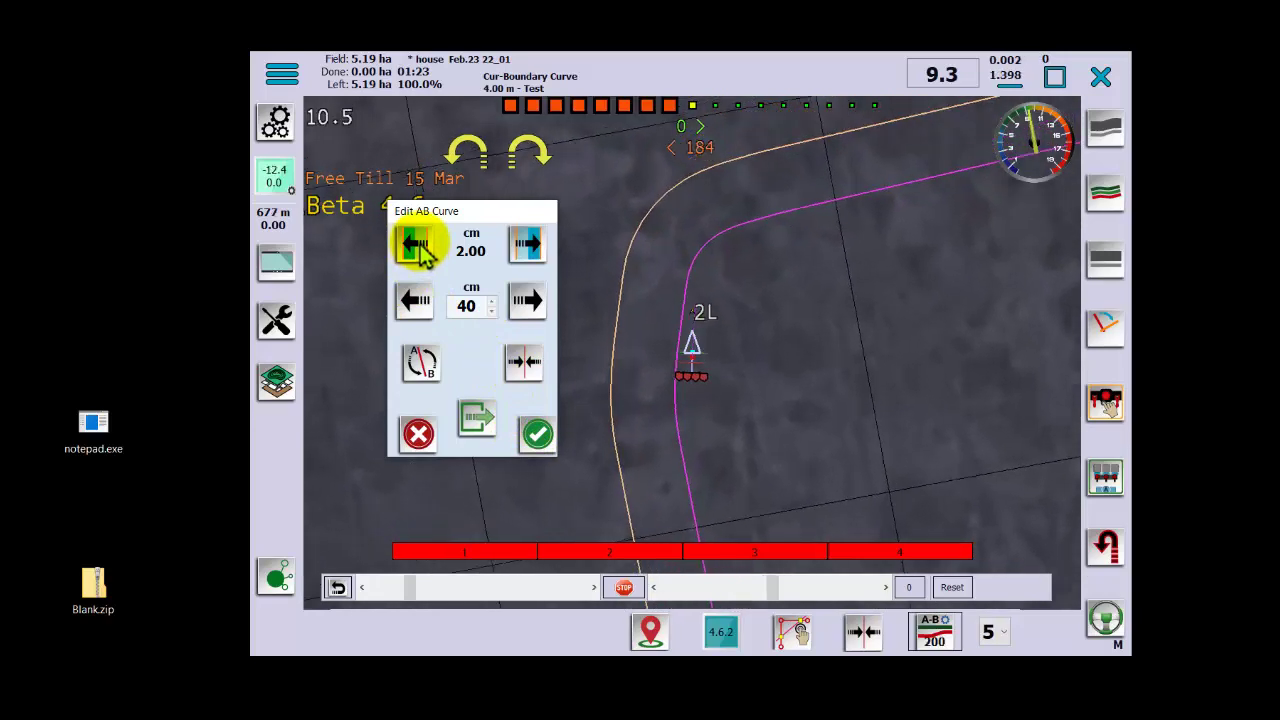
{"action": "left_click", "coordinate": [527, 245]}
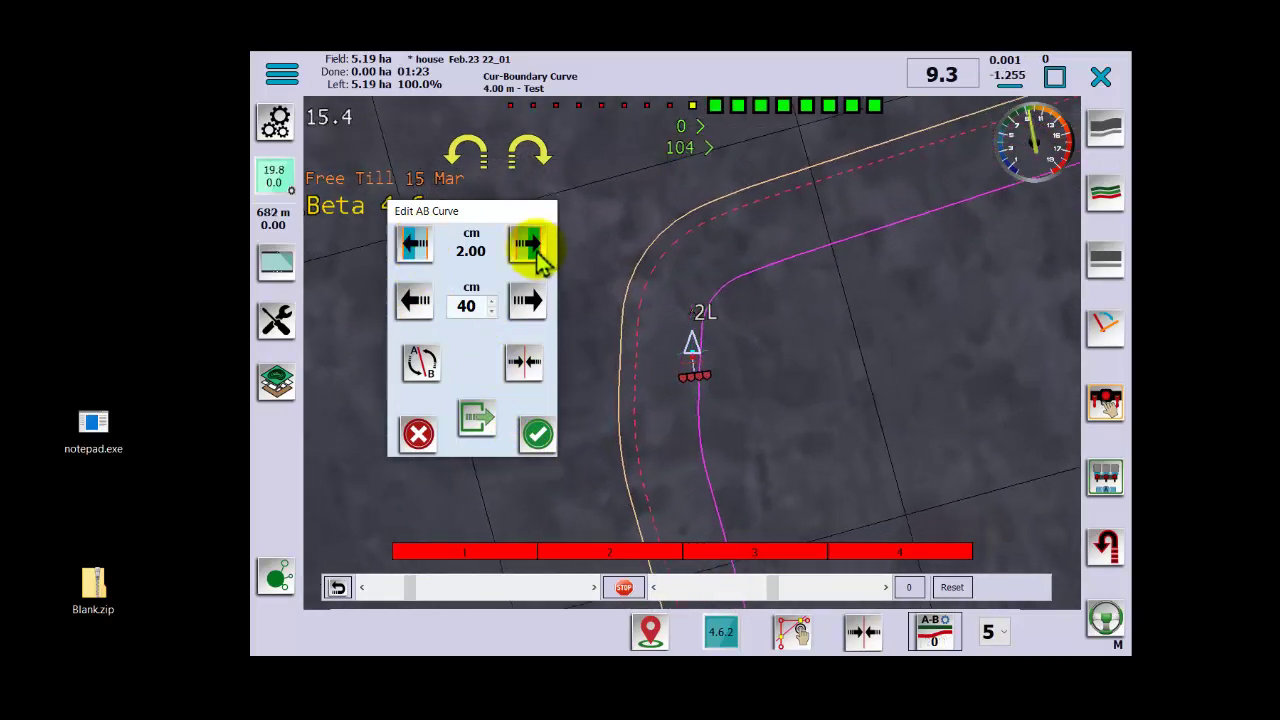
{"action": "left_click", "coordinate": [538, 262]}
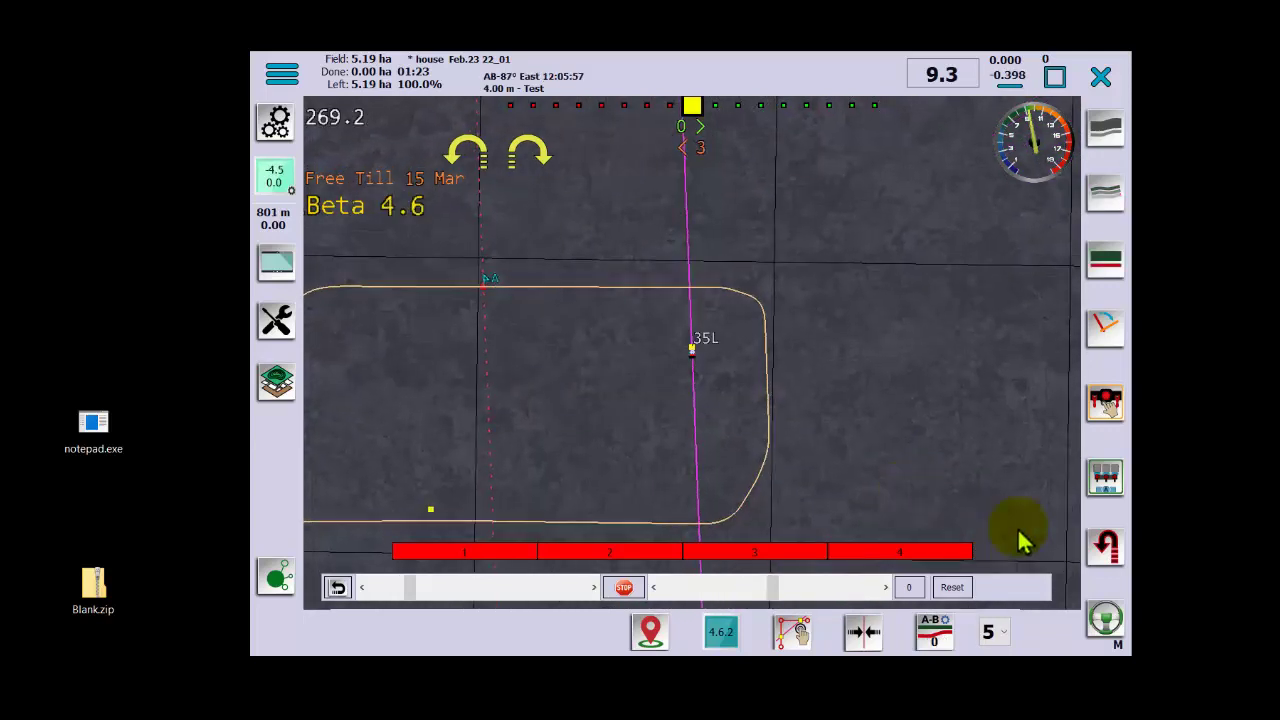
Enable automatic U-turns and automatic section control on the AB-87° East line, and toggle manual section control.
{"action": "left_click", "coordinate": [1106, 547]}
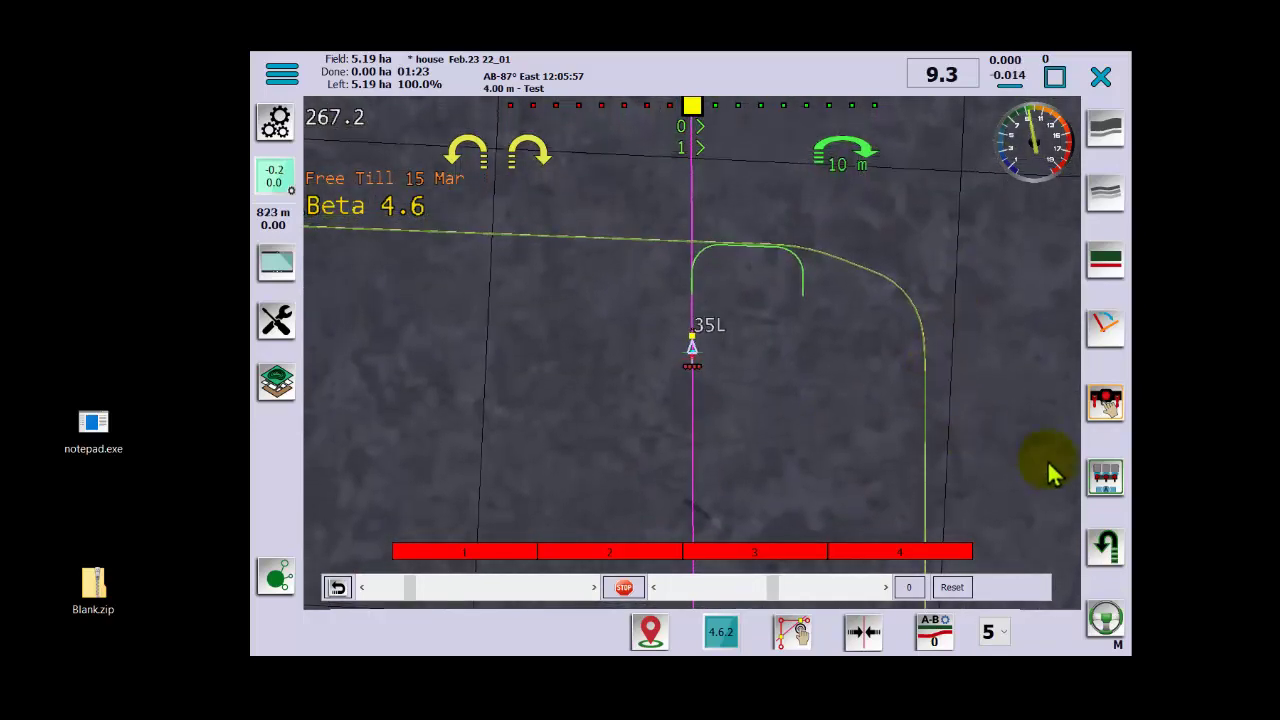
{"action": "left_click", "coordinate": [1106, 478]}
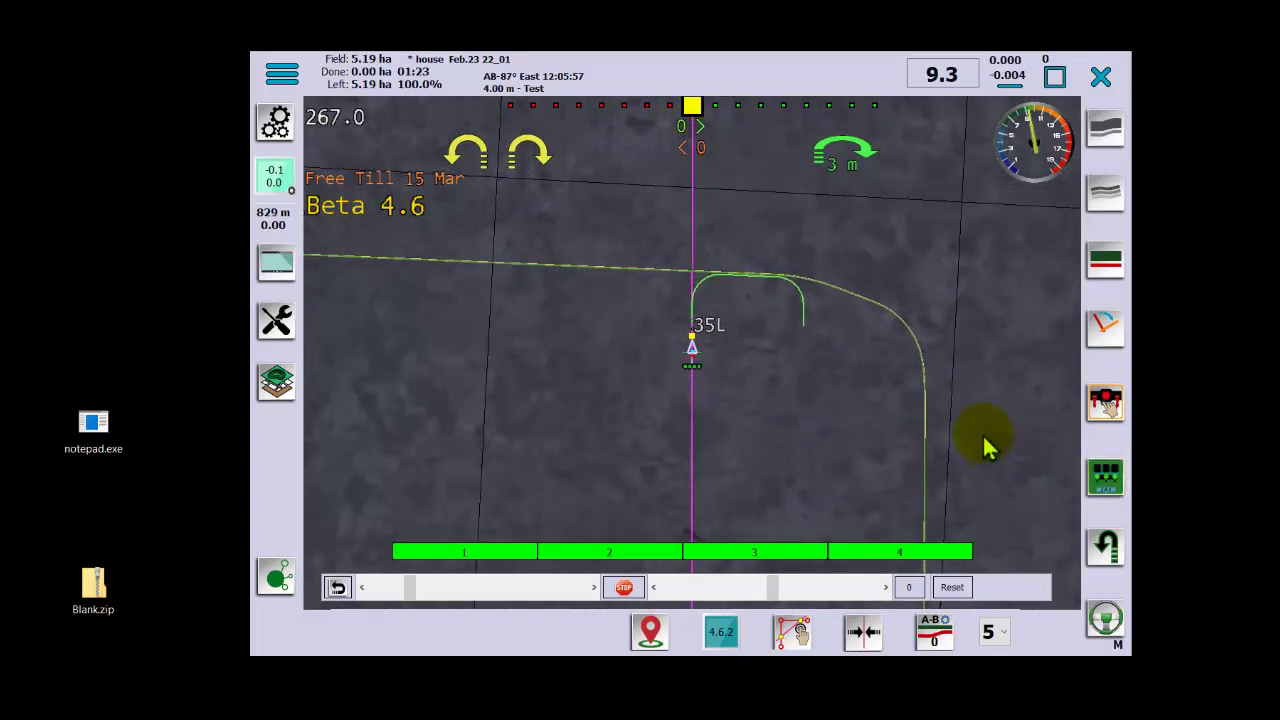
{"action": "left_click", "coordinate": [1104, 401]}
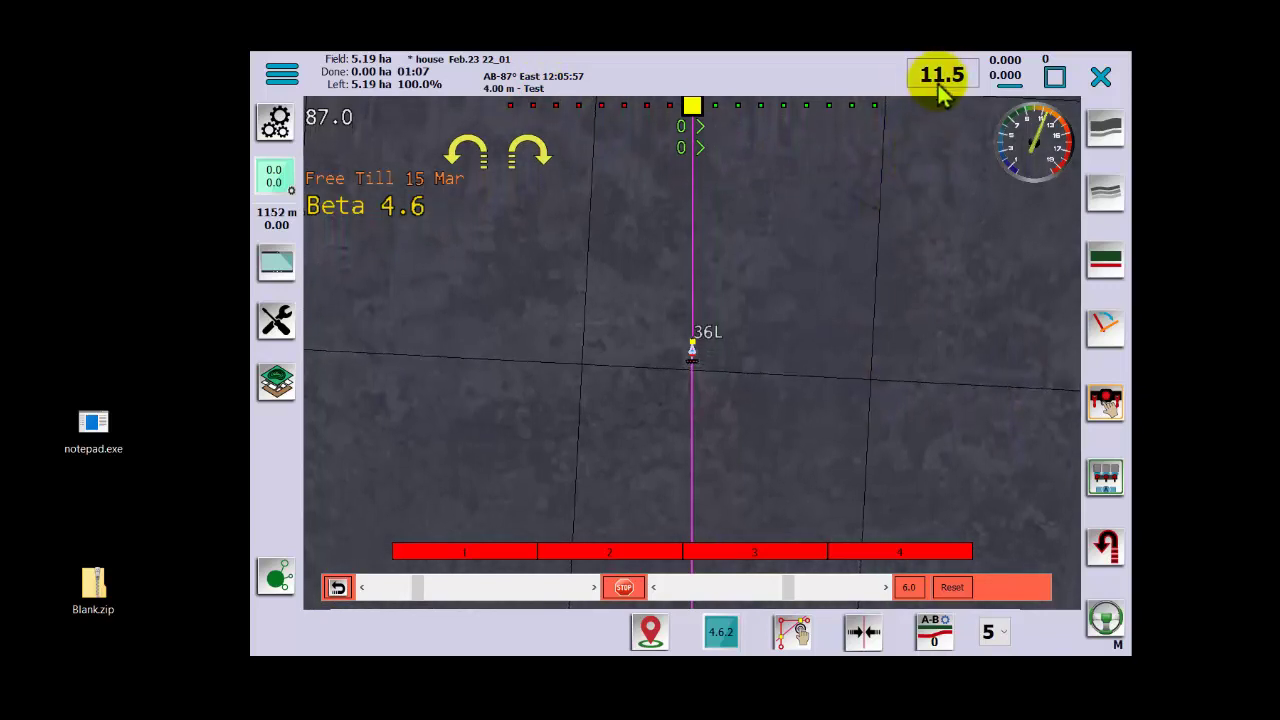
Open the autosteer configuration and review its wheel angle sensor, gain, integral and look-ahead settings.
{"action": "left_click_drag", "start_coordinate": [1278, 120], "coordinate": [947, 250]}
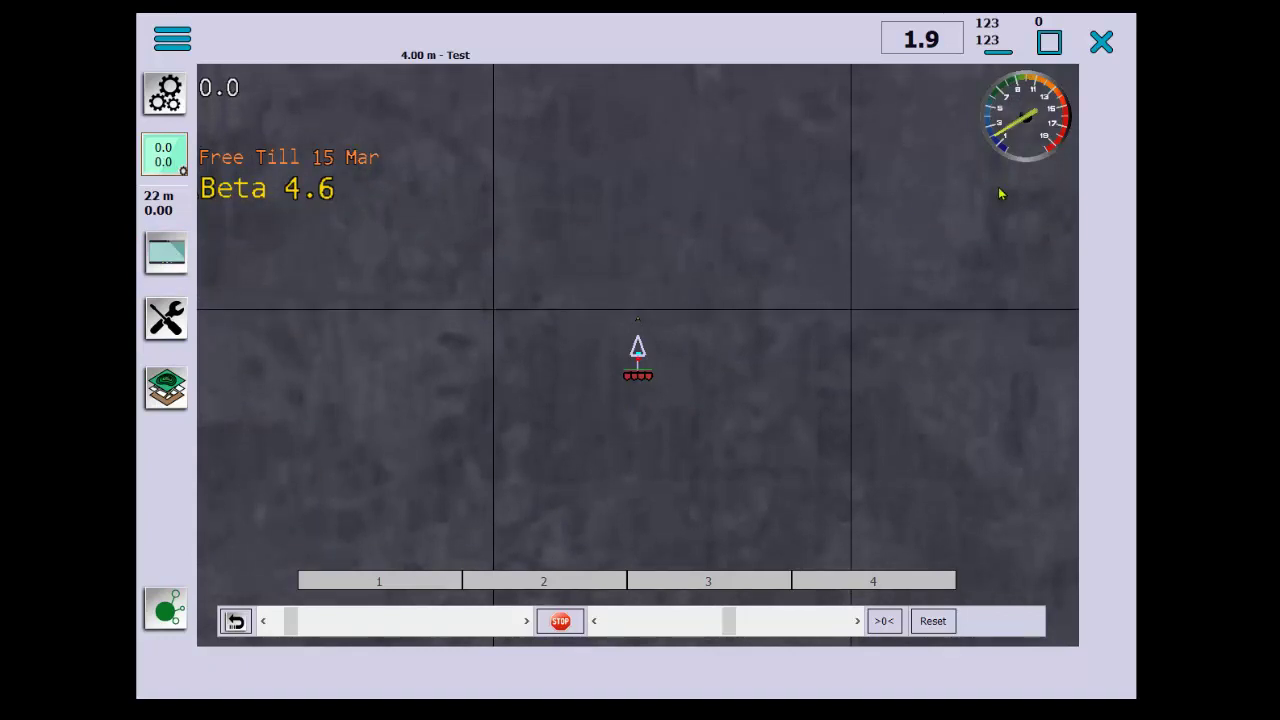
{"action": "left_click_drag", "start_coordinate": [1124, 80], "coordinate": [990, 228]}
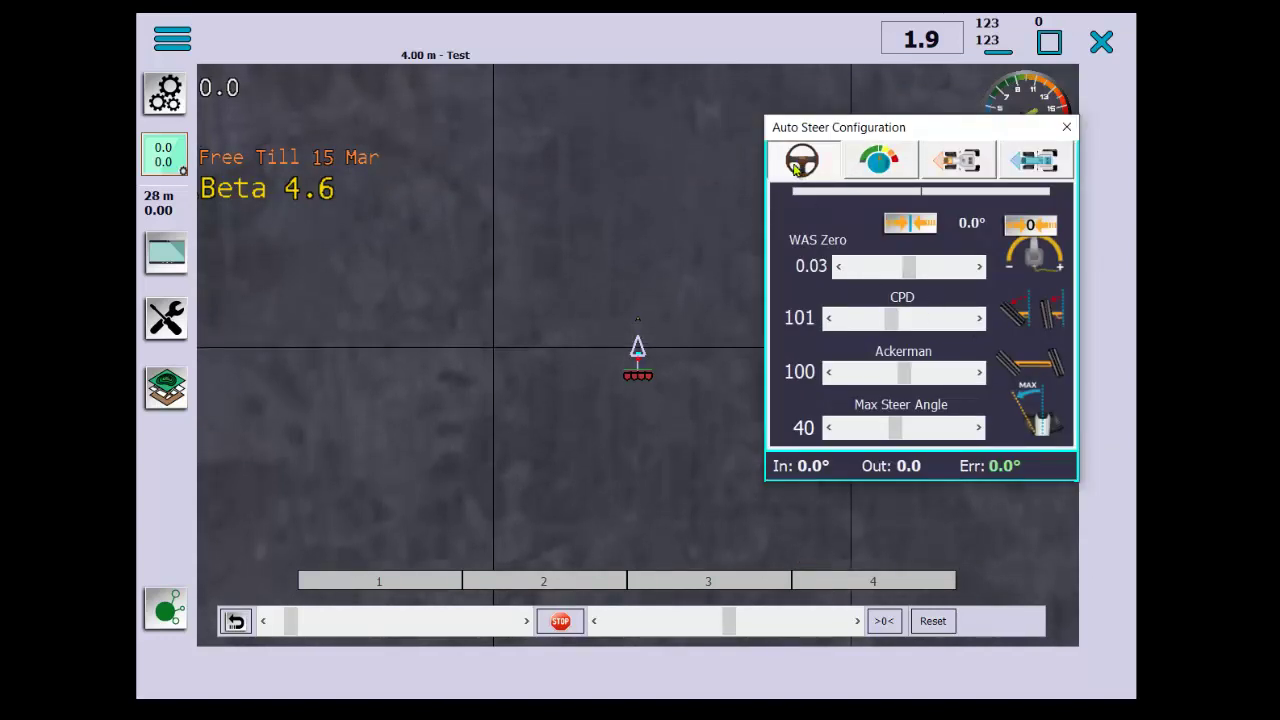
{"action": "left_click", "coordinate": [873, 160]}
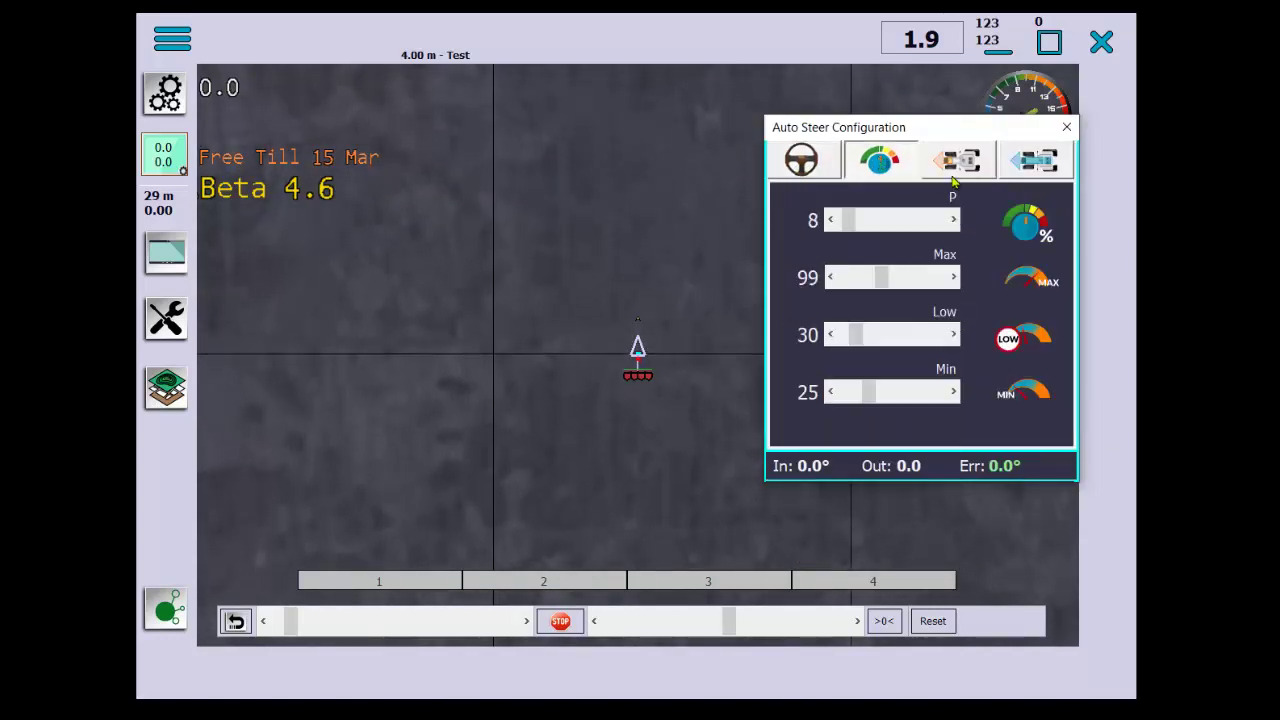
{"action": "left_click", "coordinate": [964, 168]}
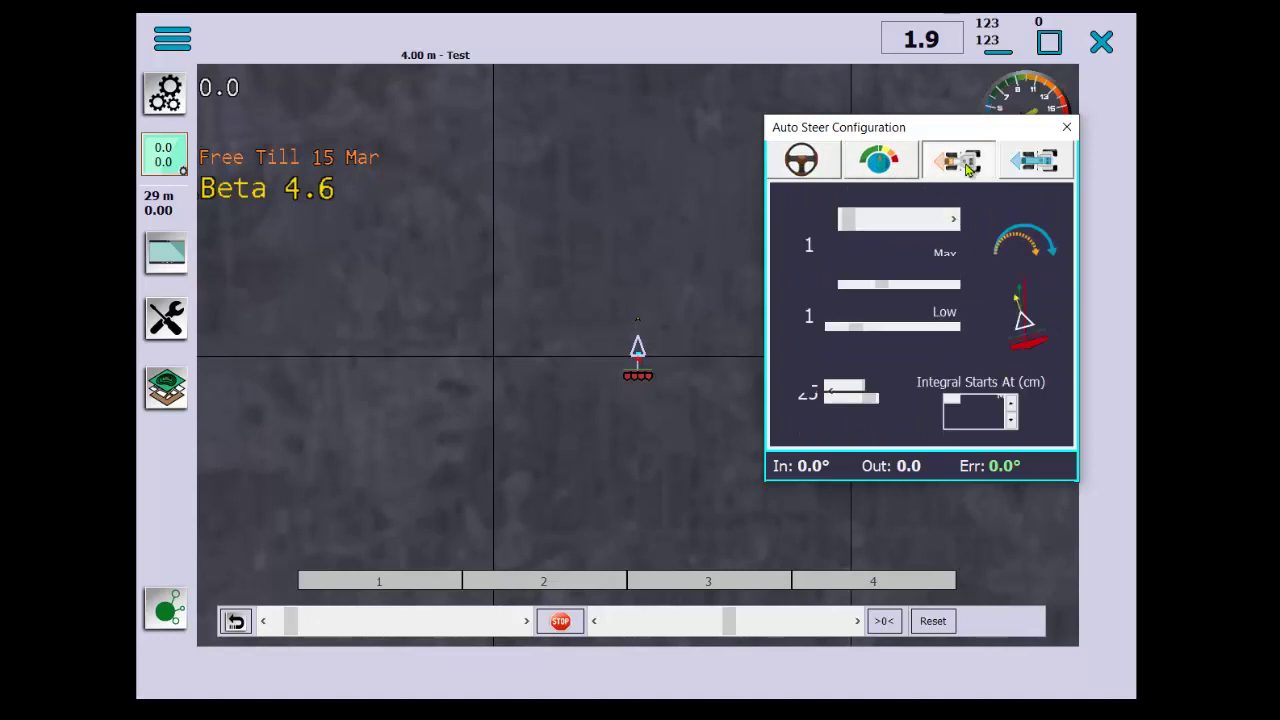
{"action": "left_click", "coordinate": [1038, 160]}
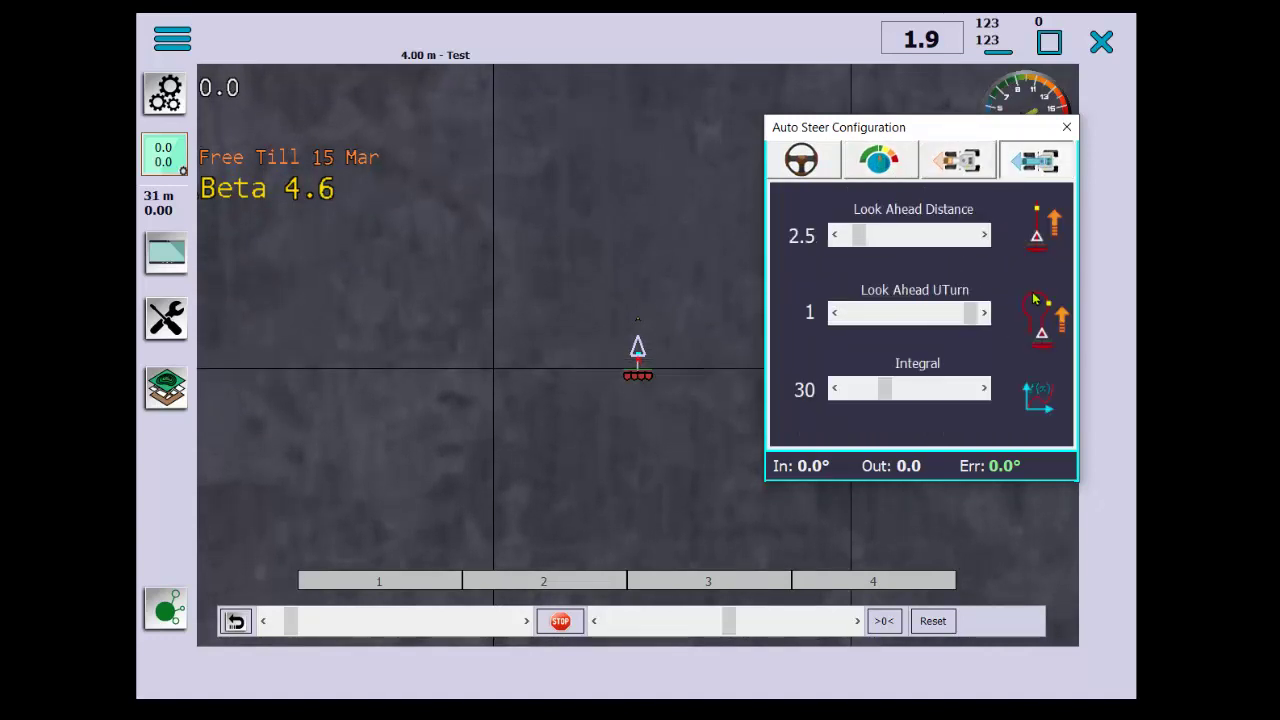
{"action": "left_click", "coordinate": [786, 168]}
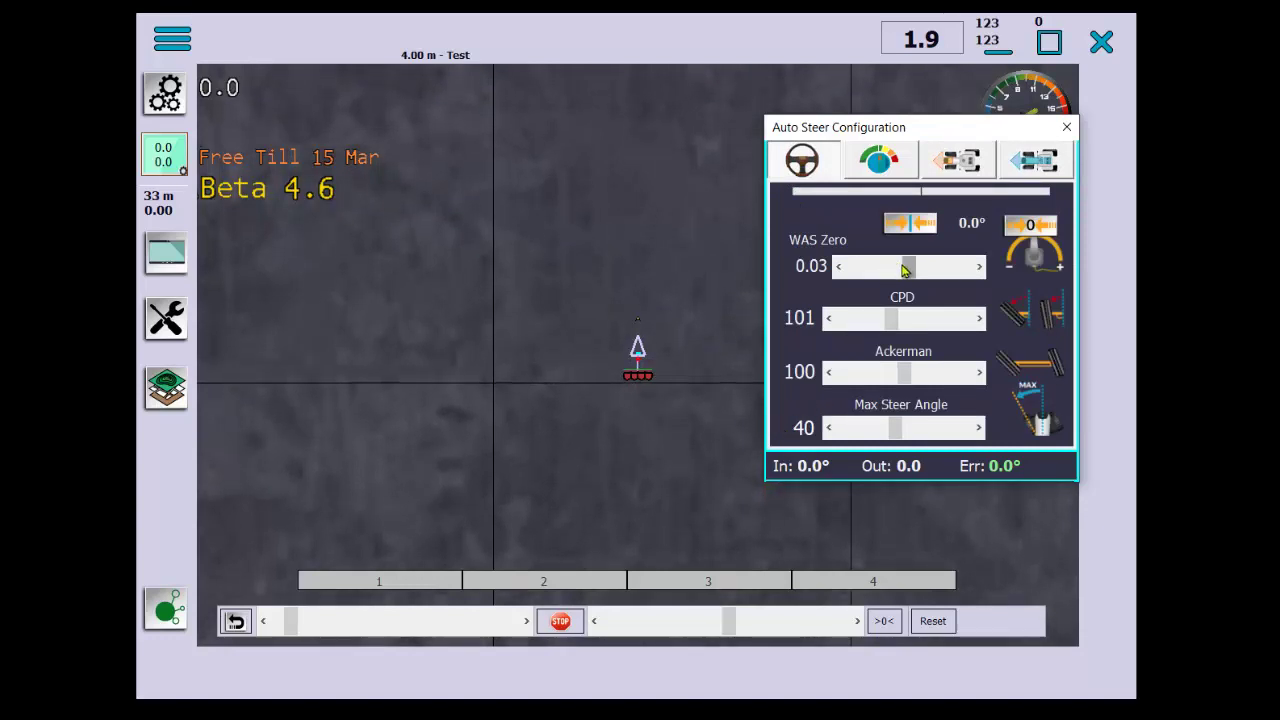
Set the wheel angle sensor's WAS Zero to -6.31 and its CPD to 110.
{"action": "left_click_drag", "start_coordinate": [906, 266], "coordinate": [884, 266]}
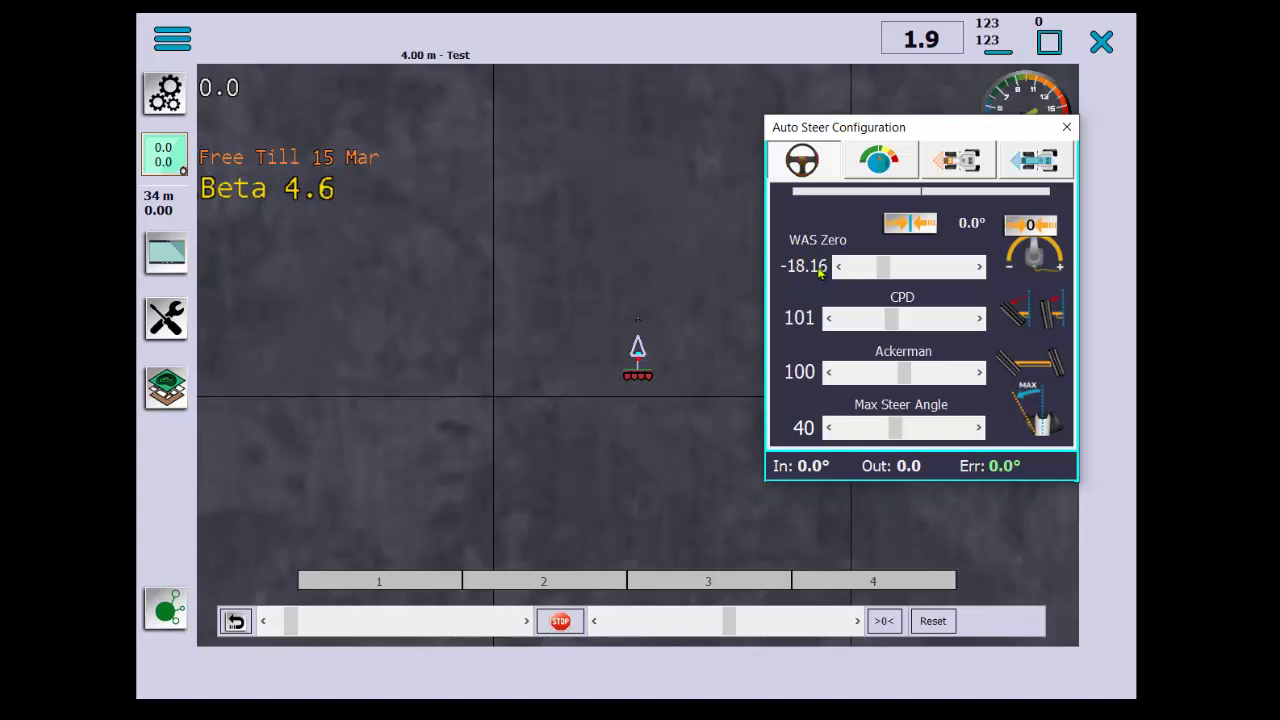
{"action": "left_click_drag", "start_coordinate": [884, 275], "coordinate": [901, 277]}
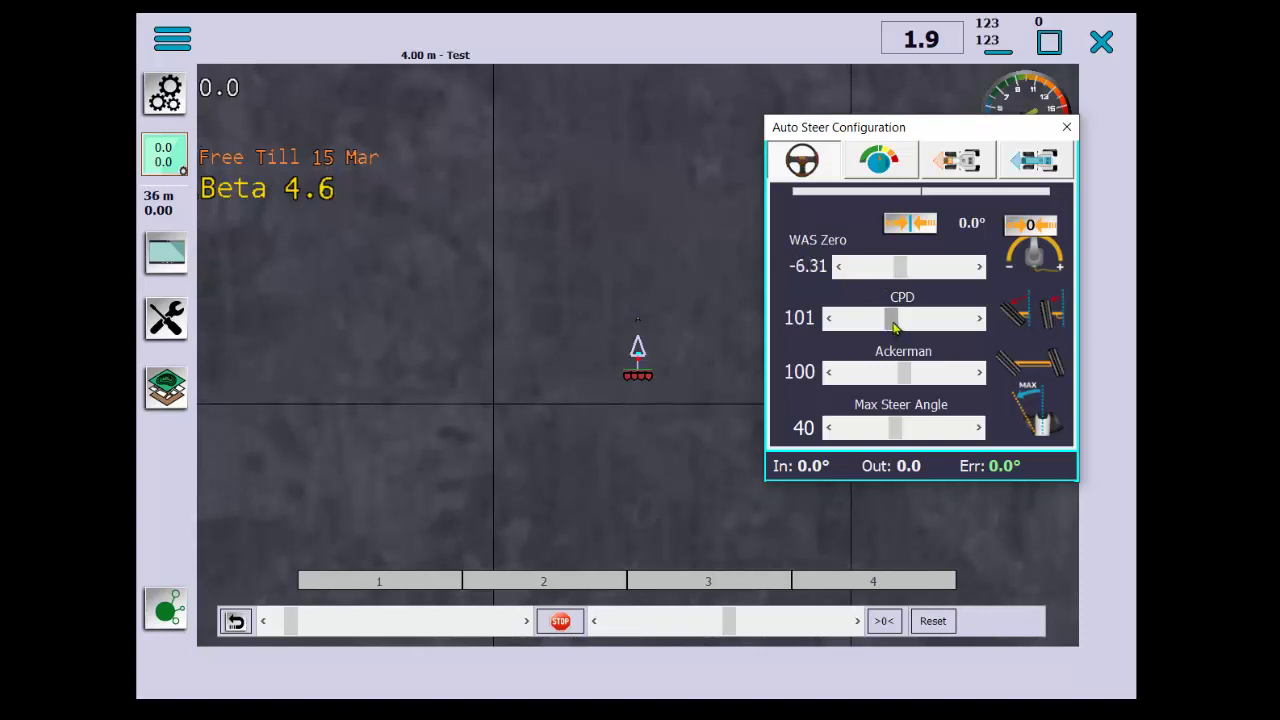
{"action": "mouse_move", "coordinate": [898, 322]}
{"action": "left_mouse_down"}
{"action": "mouse_move", "coordinate": [931, 317]}
{"action": "mouse_move", "coordinate": [857, 320]}
{"action": "mouse_move", "coordinate": [925, 328]}
{"action": "mouse_move", "coordinate": [897, 322]}
{"action": "left_mouse_up"}
Zero the wheel angle sensor and set its WAS Zero offset to -6.83.
{"action": "left_click", "coordinate": [906, 226]}
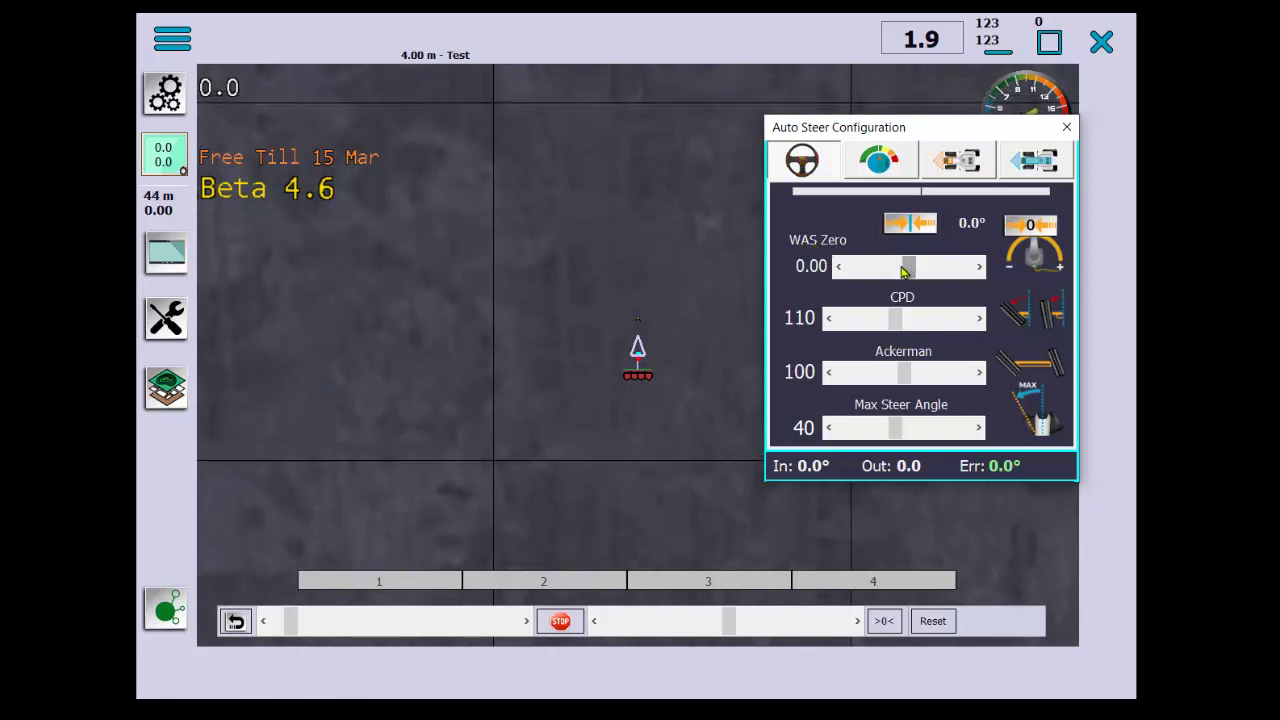
{"action": "left_click_drag", "start_coordinate": [908, 268], "coordinate": [898, 268]}
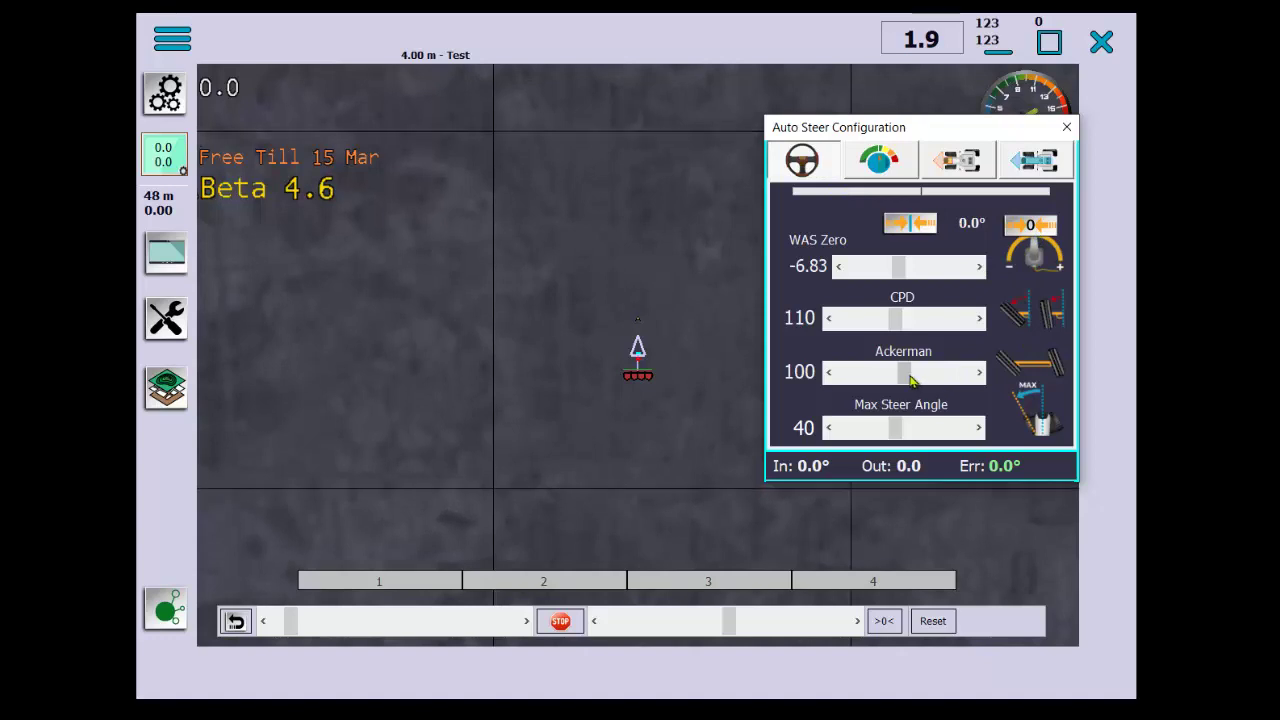
Set the wheel angle sensor's Ackerman to 82 and its Max Steer Angle to 32.
{"action": "mouse_move", "coordinate": [904, 372]}
{"action": "left_mouse_down"}
{"action": "mouse_move", "coordinate": [935, 375]}
{"action": "mouse_move", "coordinate": [893, 372]}
{"action": "left_mouse_up"}
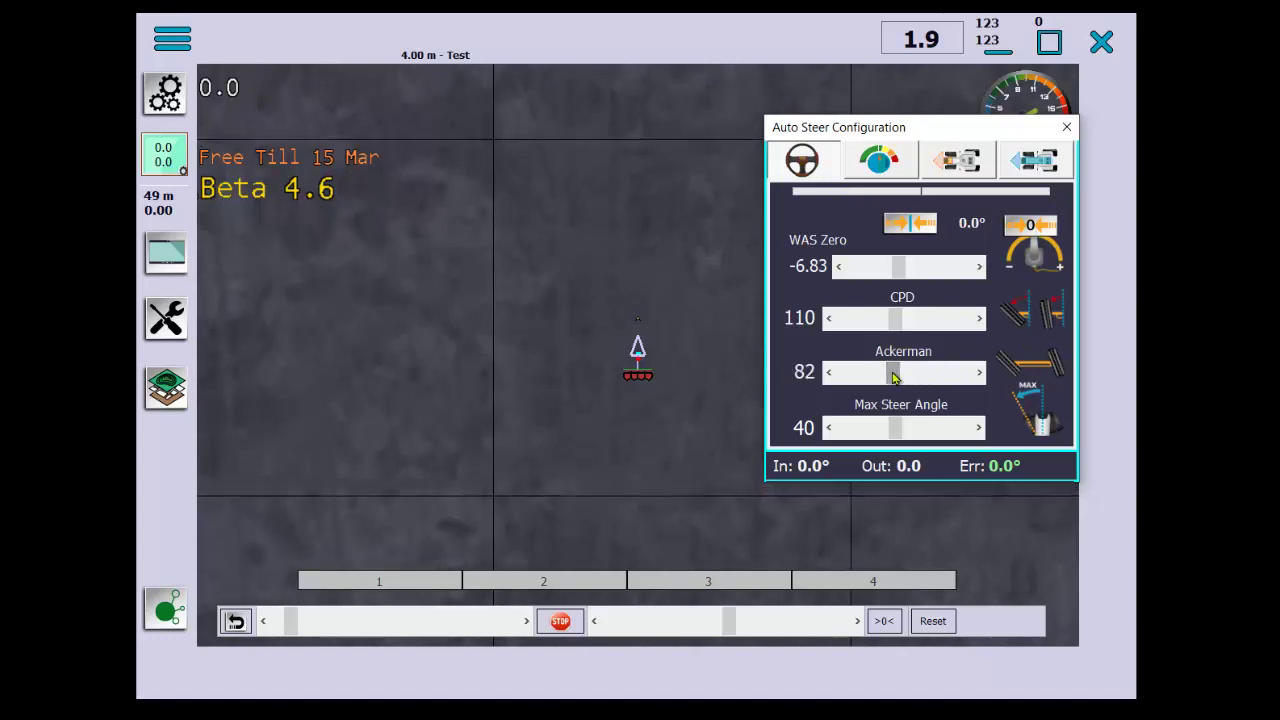
{"action": "left_click_drag", "start_coordinate": [897, 437], "coordinate": [882, 433]}
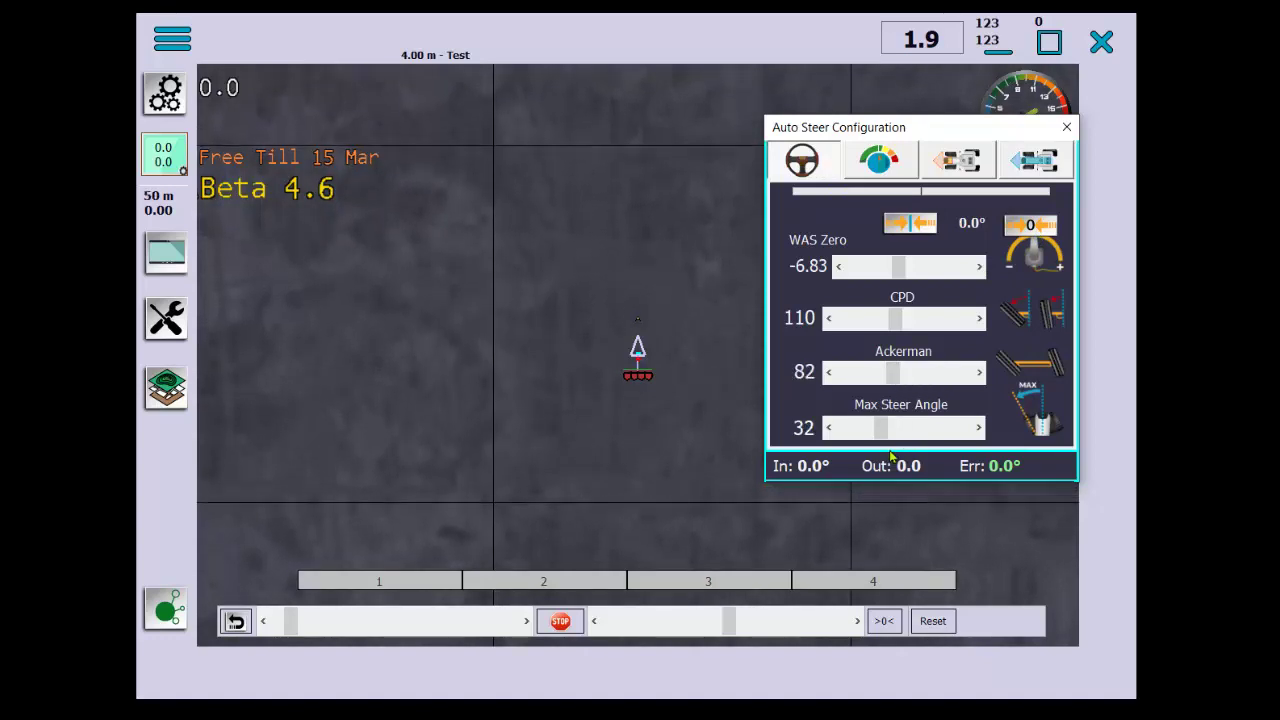
Review the steering gain settings, and switch the steering mode to Stanley and back to Pure P.
{"action": "left_click", "coordinate": [880, 166]}
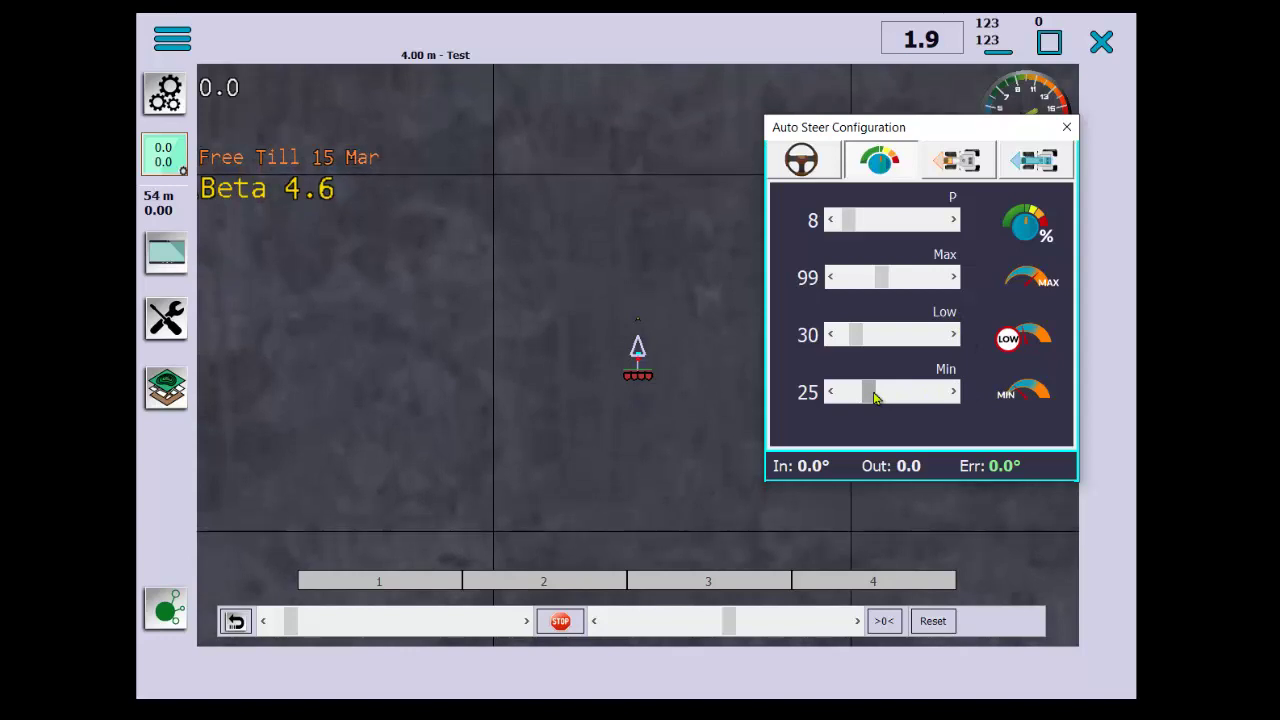
{"action": "left_click", "coordinate": [958, 162]}
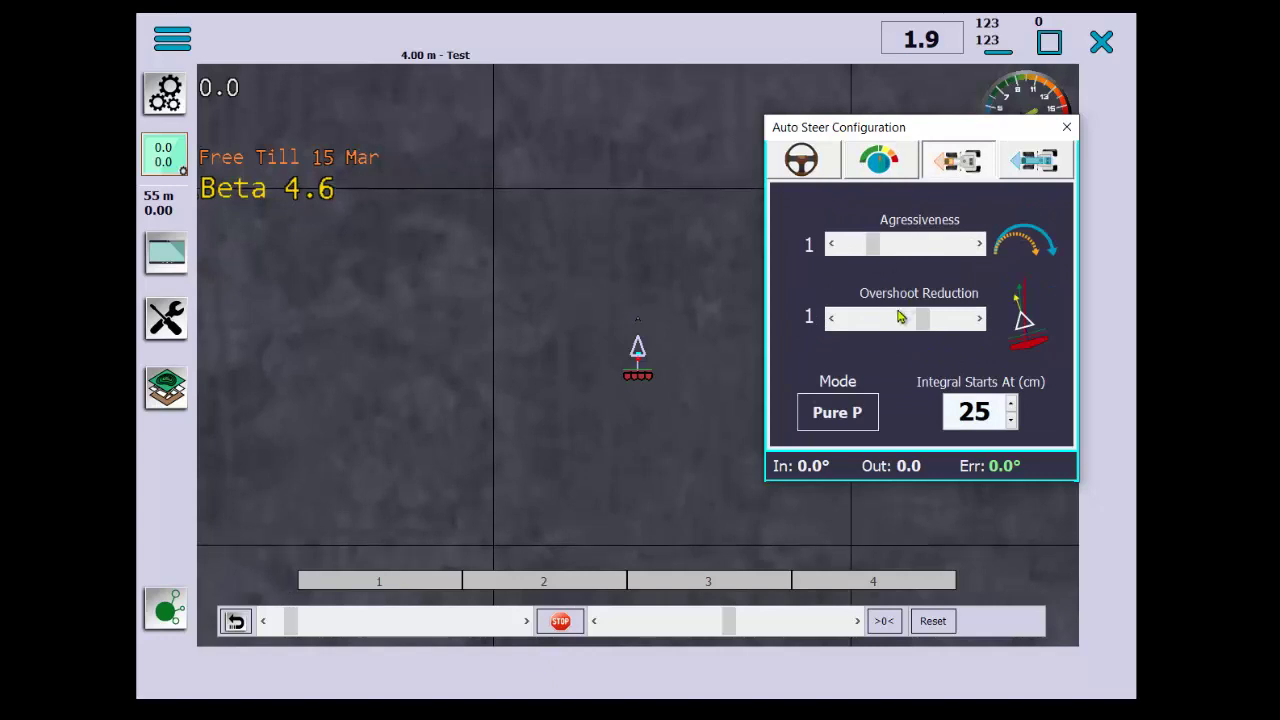
{"action": "left_click", "coordinate": [834, 417]}
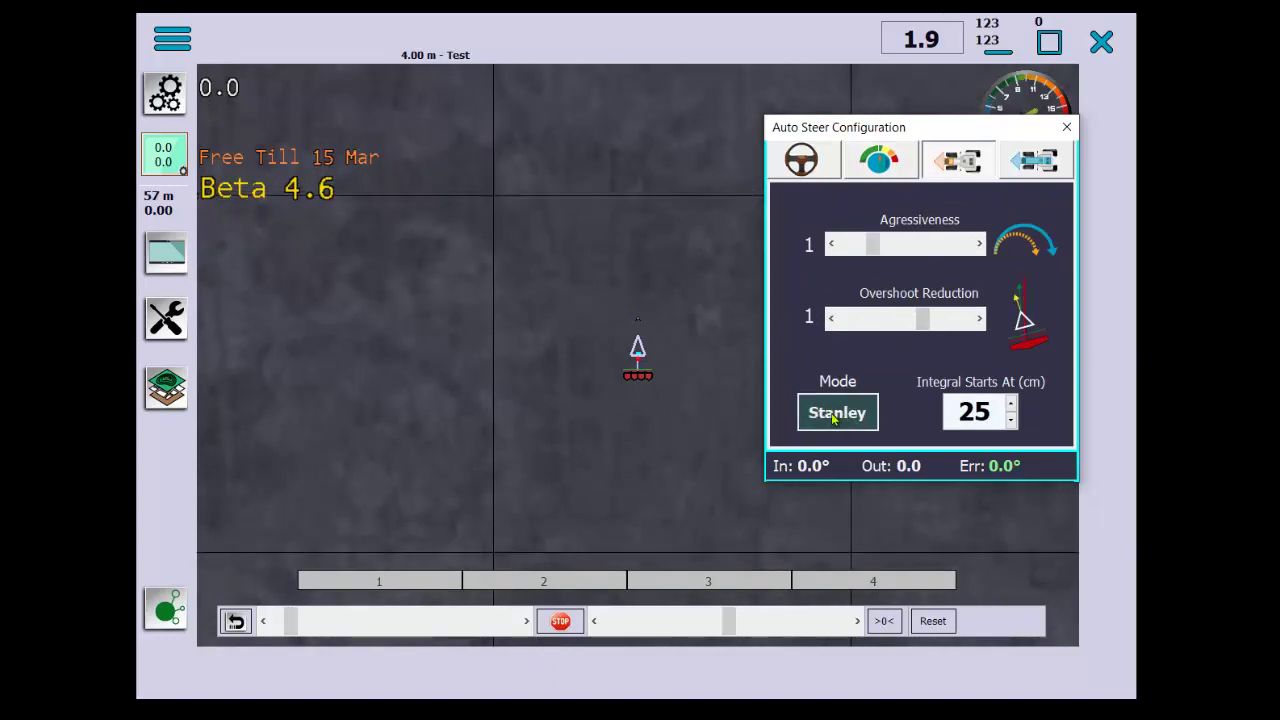
{"action": "left_click", "coordinate": [834, 417]}
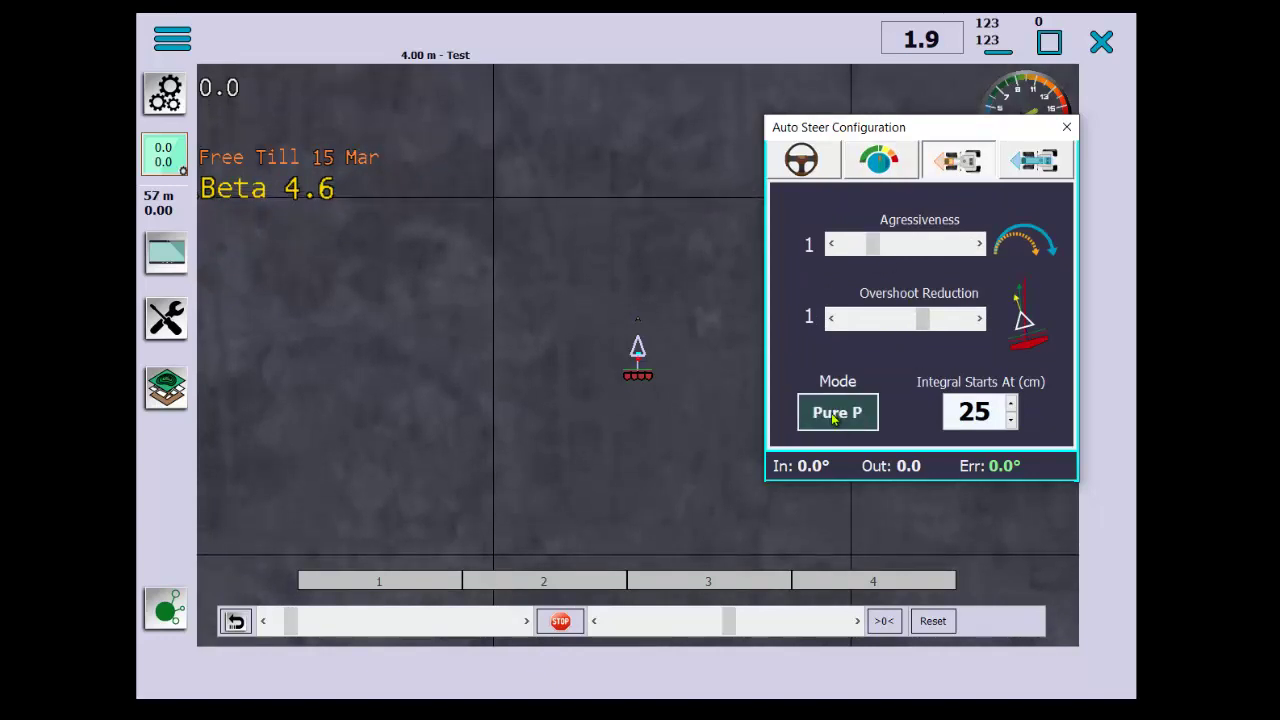
Set the Look Ahead Distance to 2.4 in the autosteer configuration.
{"action": "left_click", "coordinate": [1036, 162]}
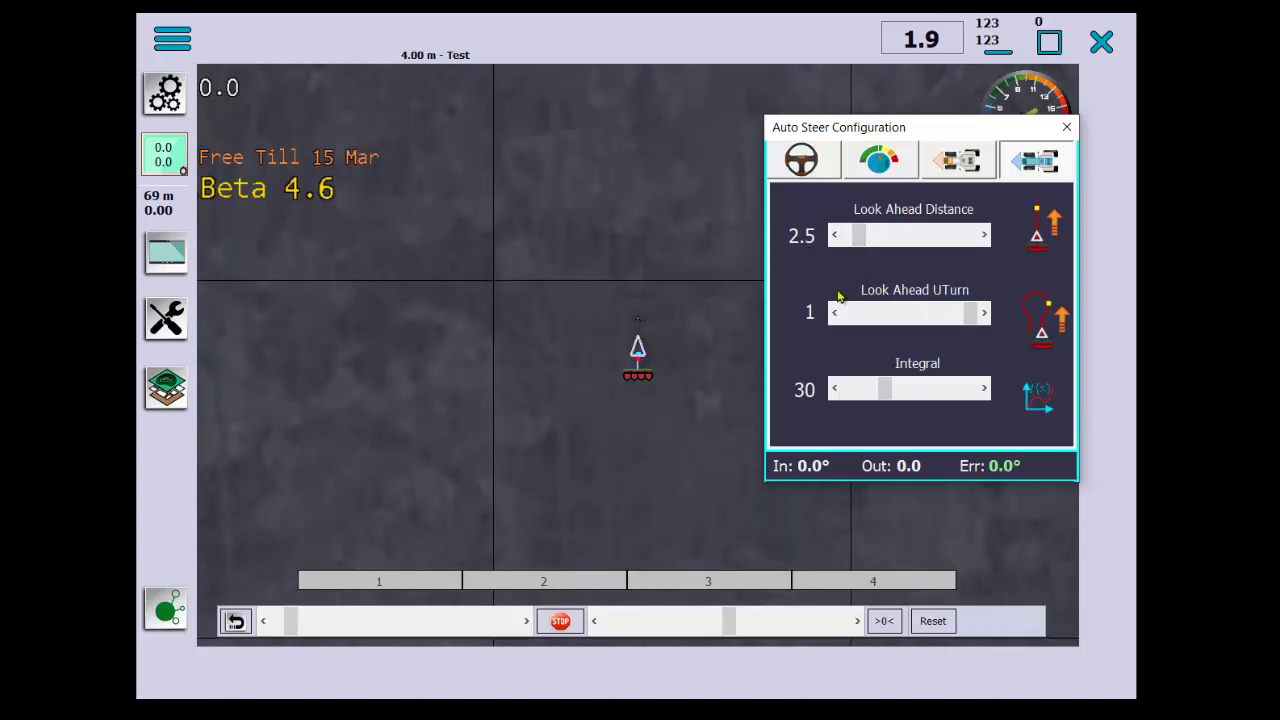
{"action": "mouse_move", "coordinate": [860, 237]}
{"action": "left_mouse_down"}
{"action": "mouse_move", "coordinate": [940, 238]}
{"action": "mouse_move", "coordinate": [842, 248]}
{"action": "mouse_move", "coordinate": [862, 237]}
{"action": "left_mouse_up"}
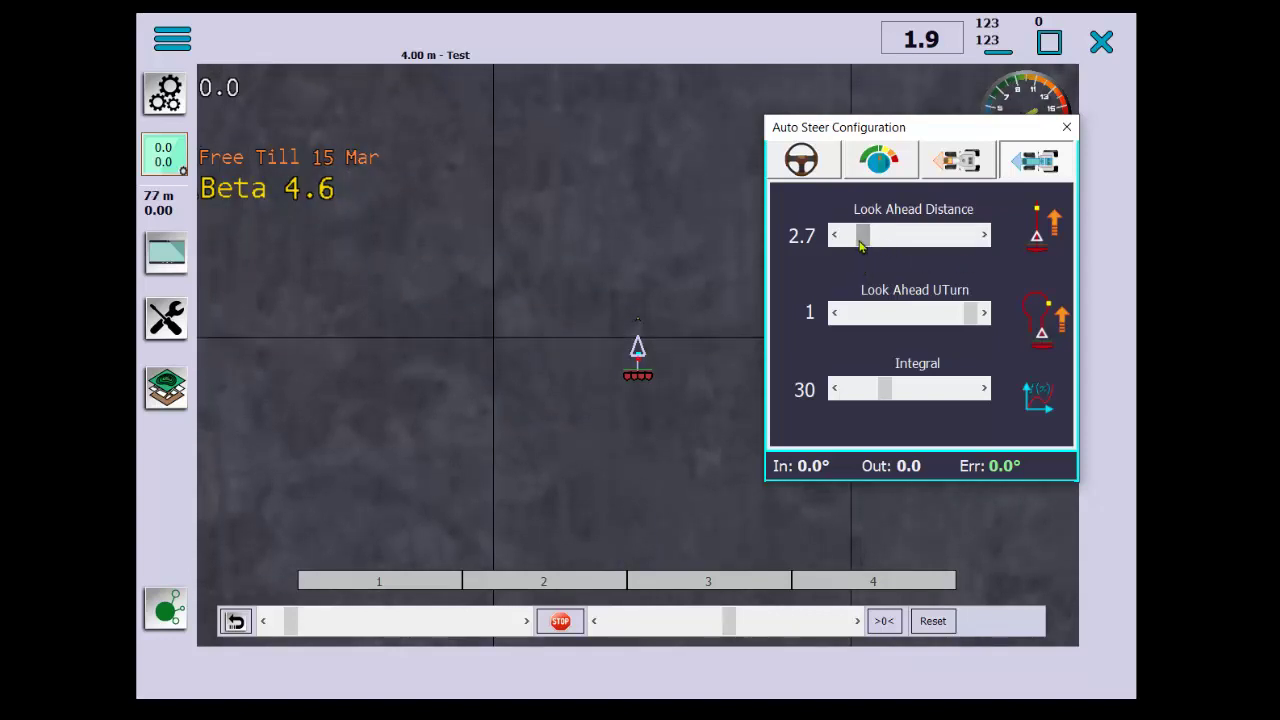
{"action": "left_click_drag", "start_coordinate": [861, 240], "coordinate": [855, 241]}
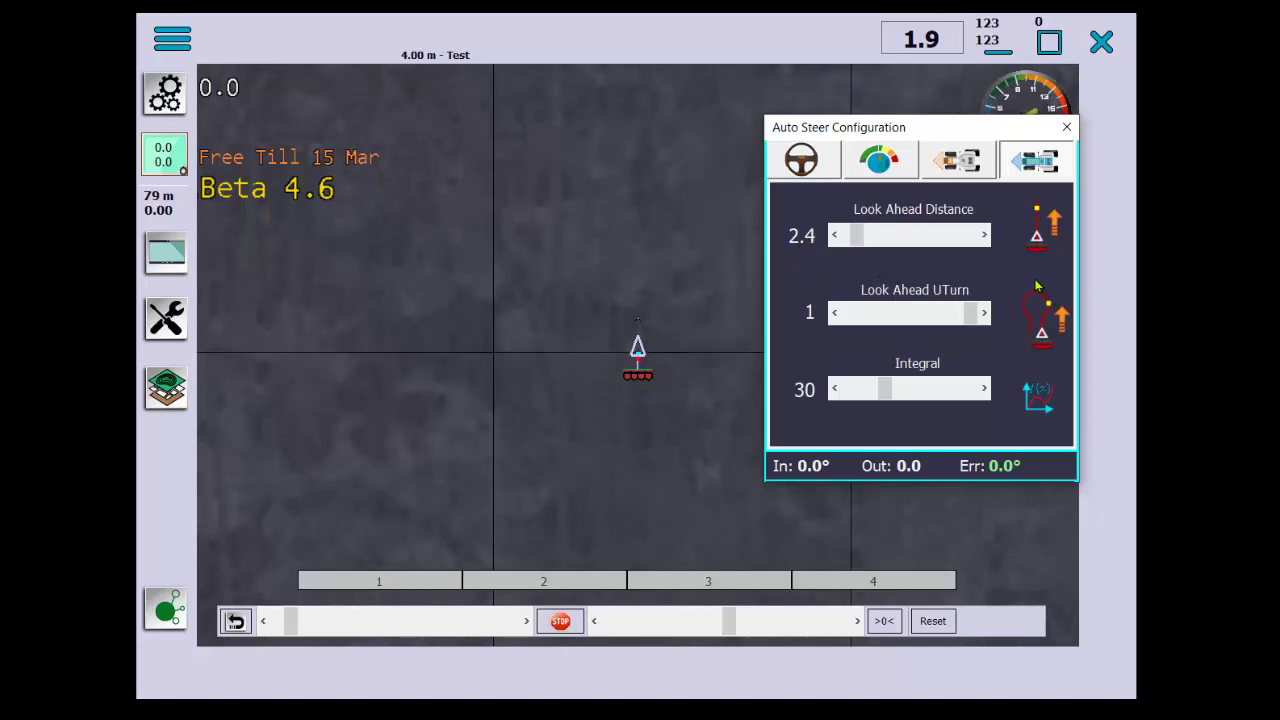
Extend the autosteer configuration to show its test controls, and record the steer angle and turning diameter while the simulated tractor circles.
{"action": "left_click_drag", "start_coordinate": [940, 483], "coordinate": [937, 672]}
{"action": "left_click_drag", "start_coordinate": [951, 129], "coordinate": [1023, 67]}
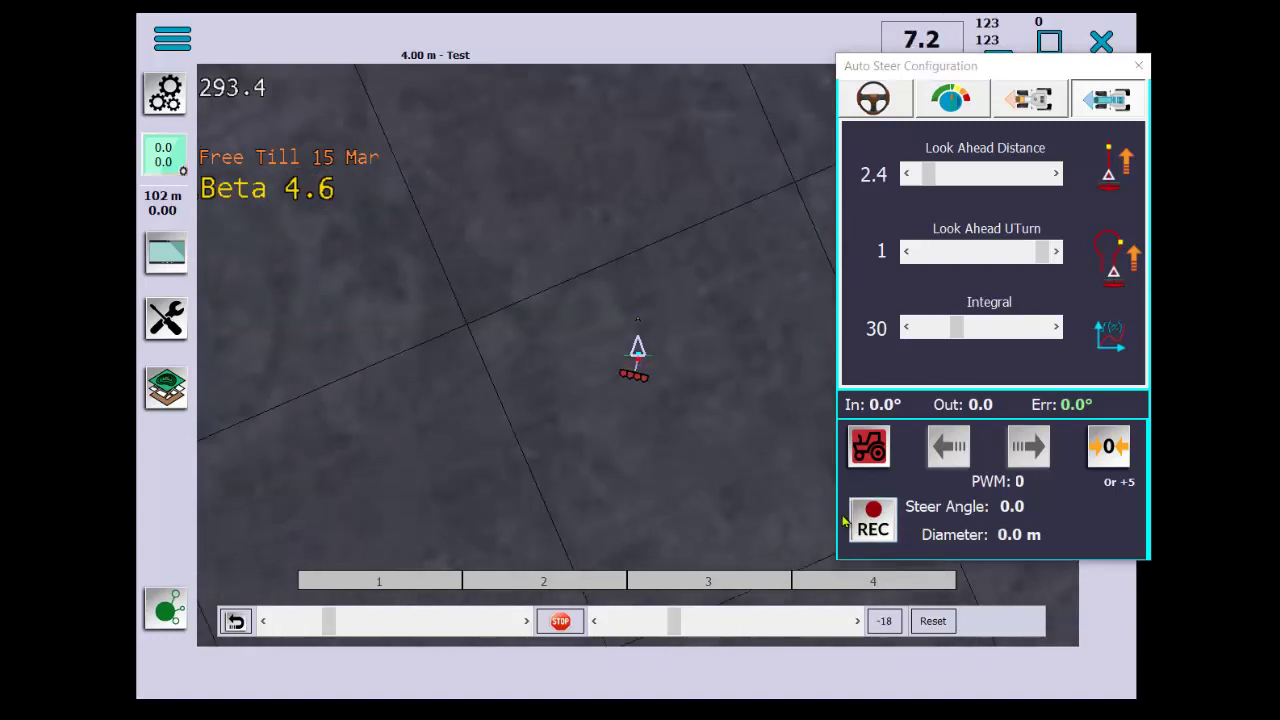
{"action": "left_click", "coordinate": [868, 518]}
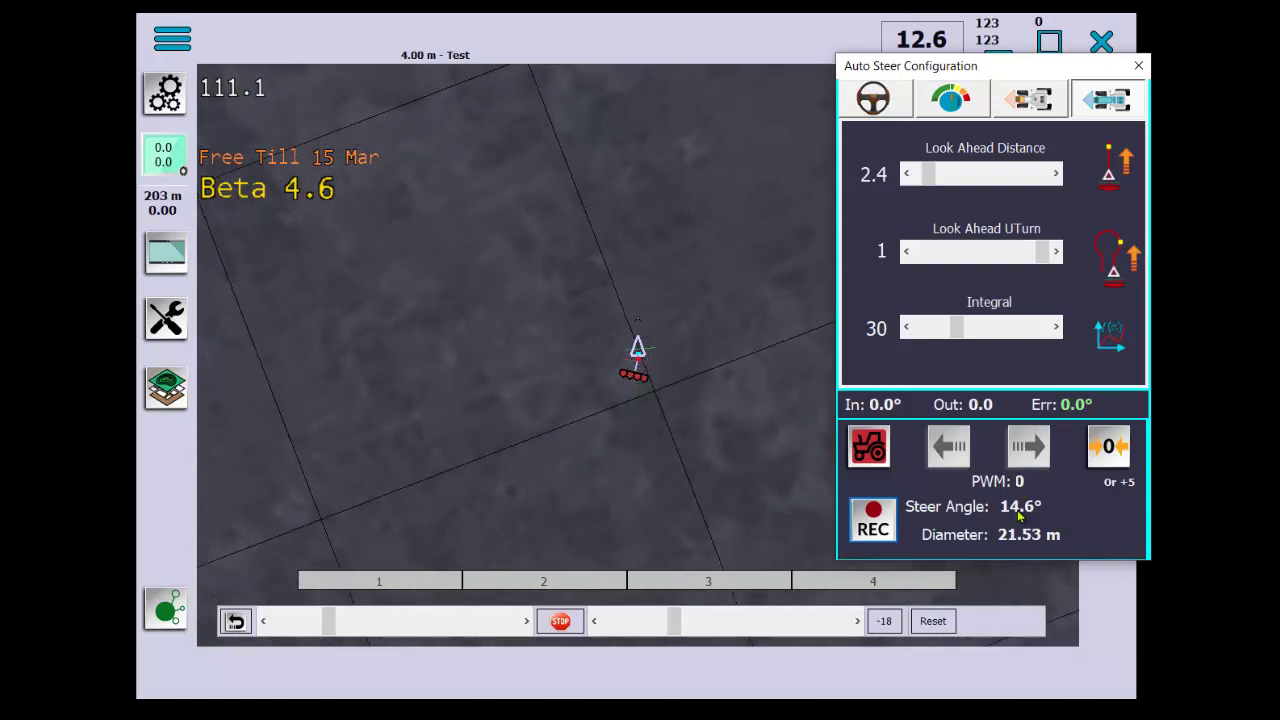
Return to the wheel angle sensor settings, and turn the free drive steering test on and off again.
{"action": "left_click", "coordinate": [904, 104]}
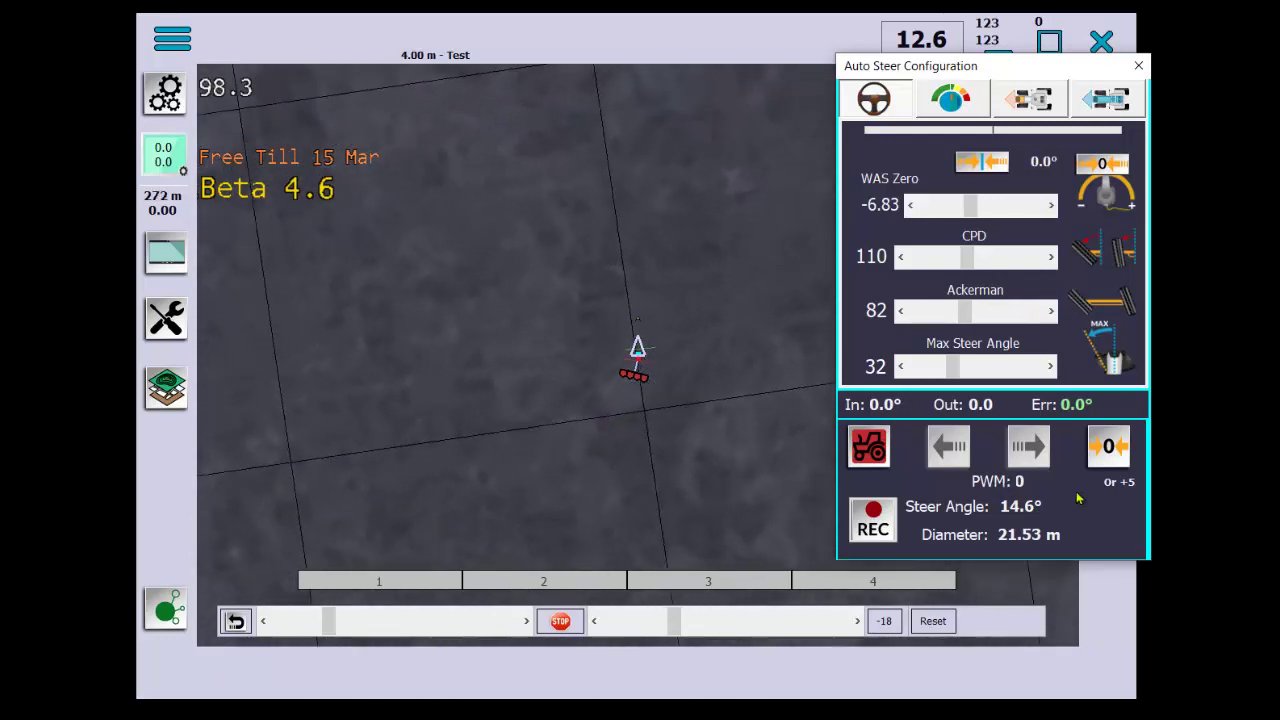
{"action": "left_click", "coordinate": [871, 452]}
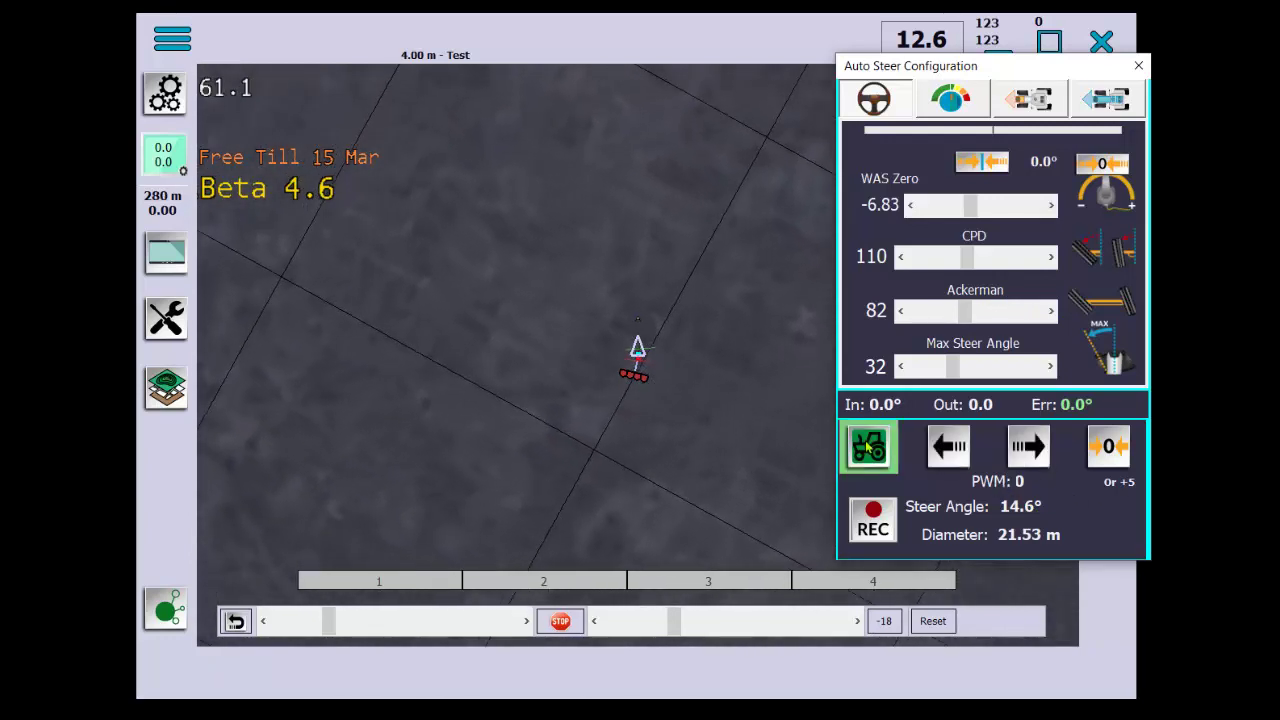
{"action": "left_click", "coordinate": [867, 447]}
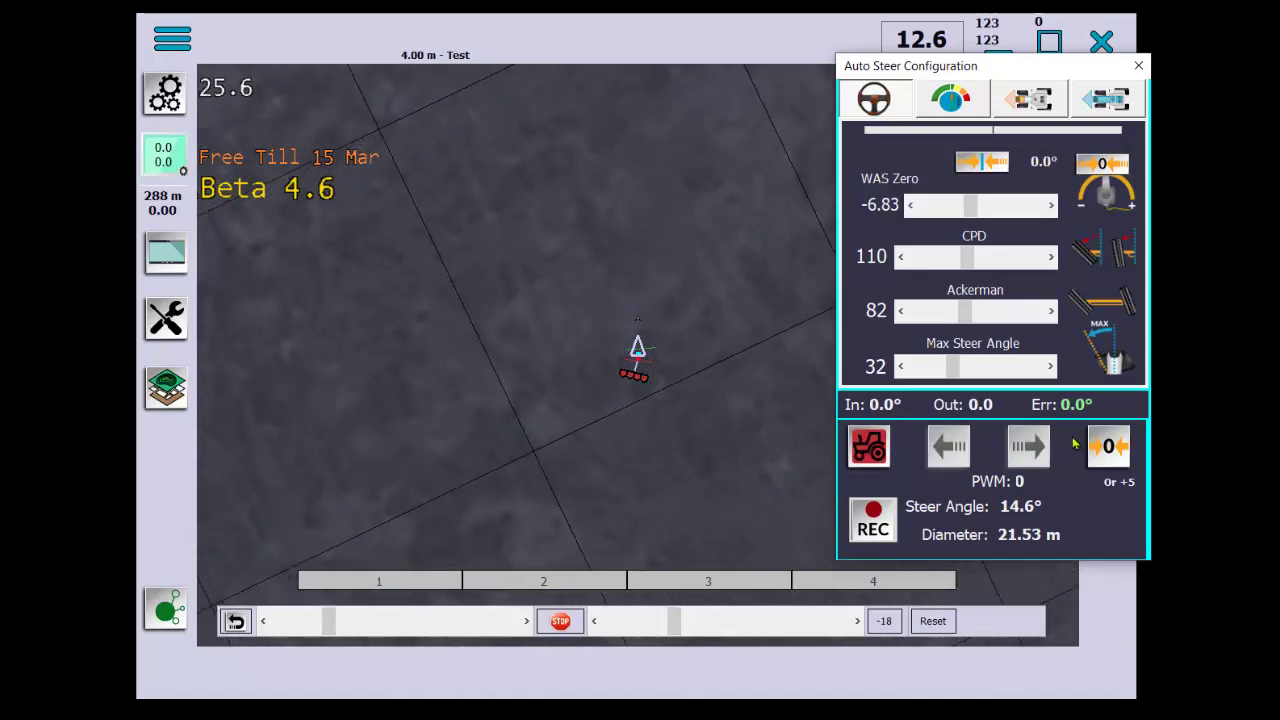